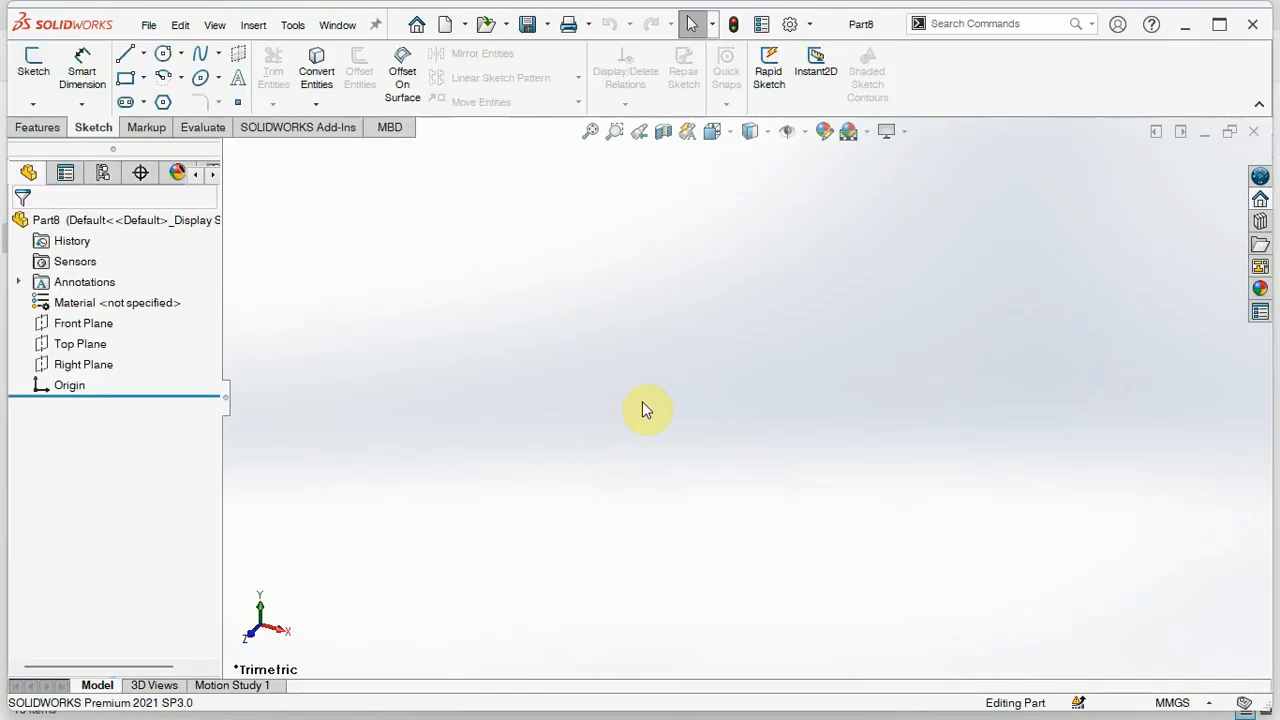
Step: Check in the document properties that the part's unit system is MMGS (millimeter, gram, second)
click(789, 25)
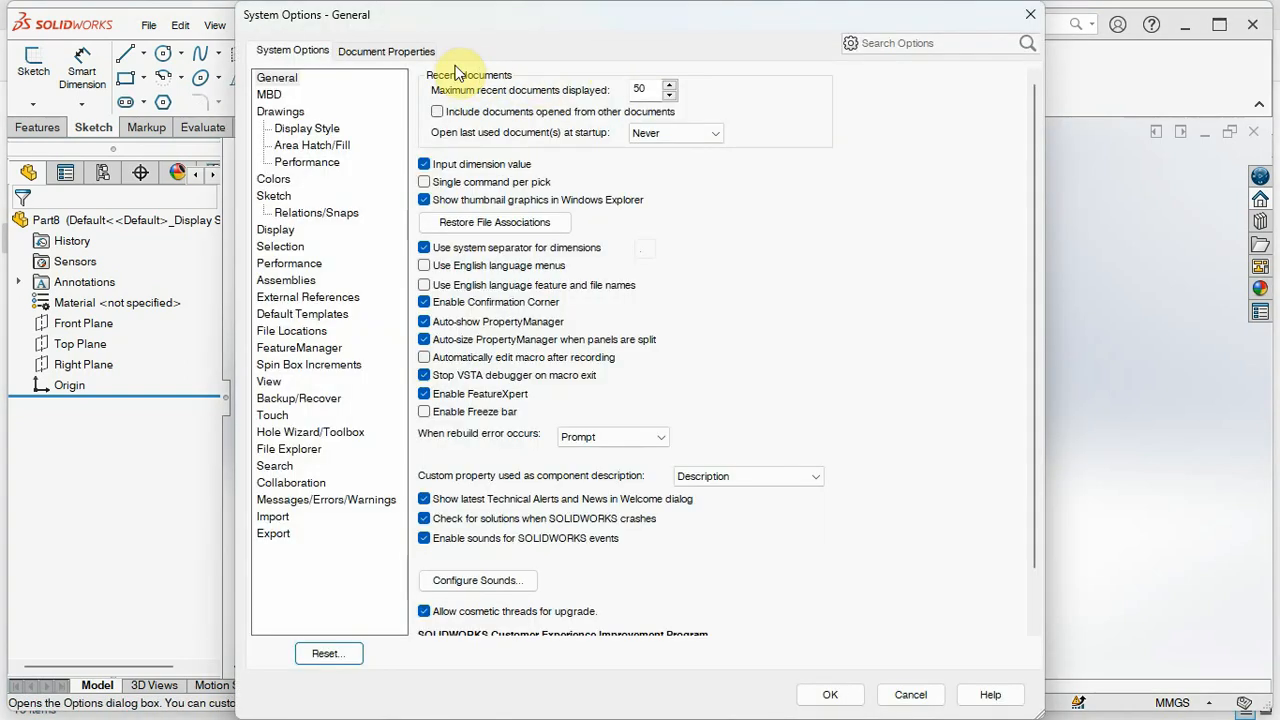
click(396, 51)
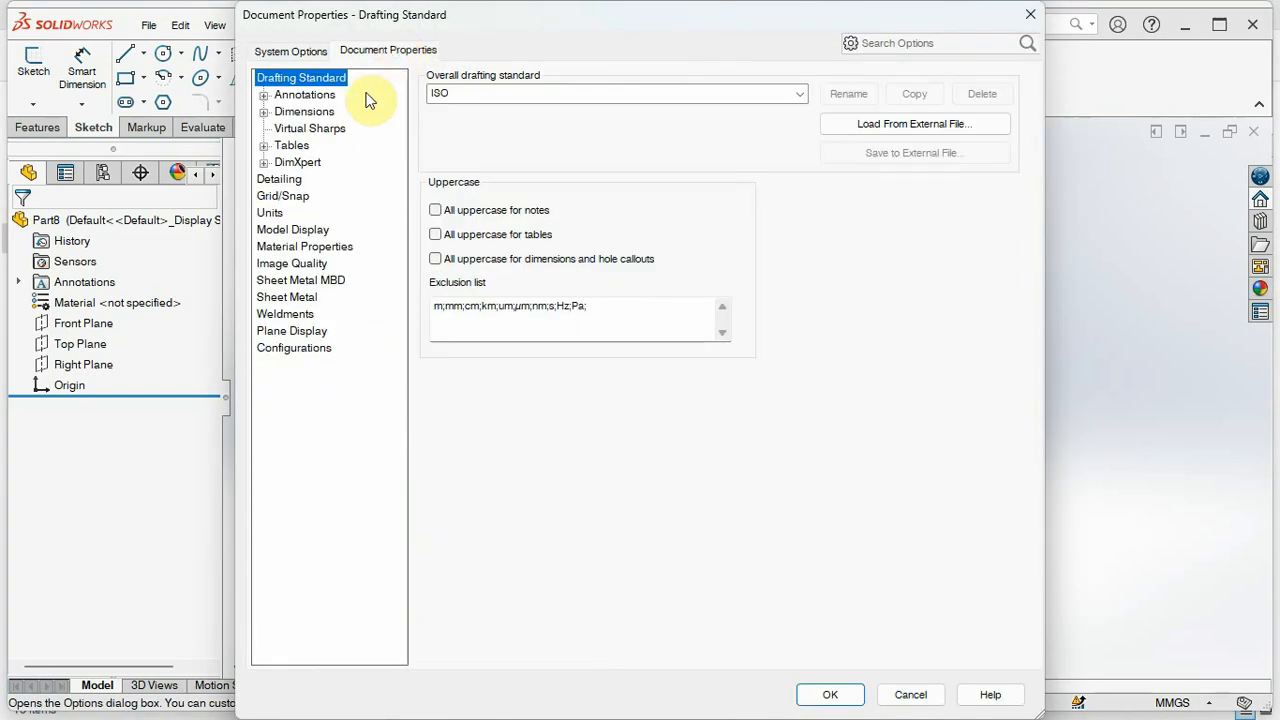
click(271, 213)
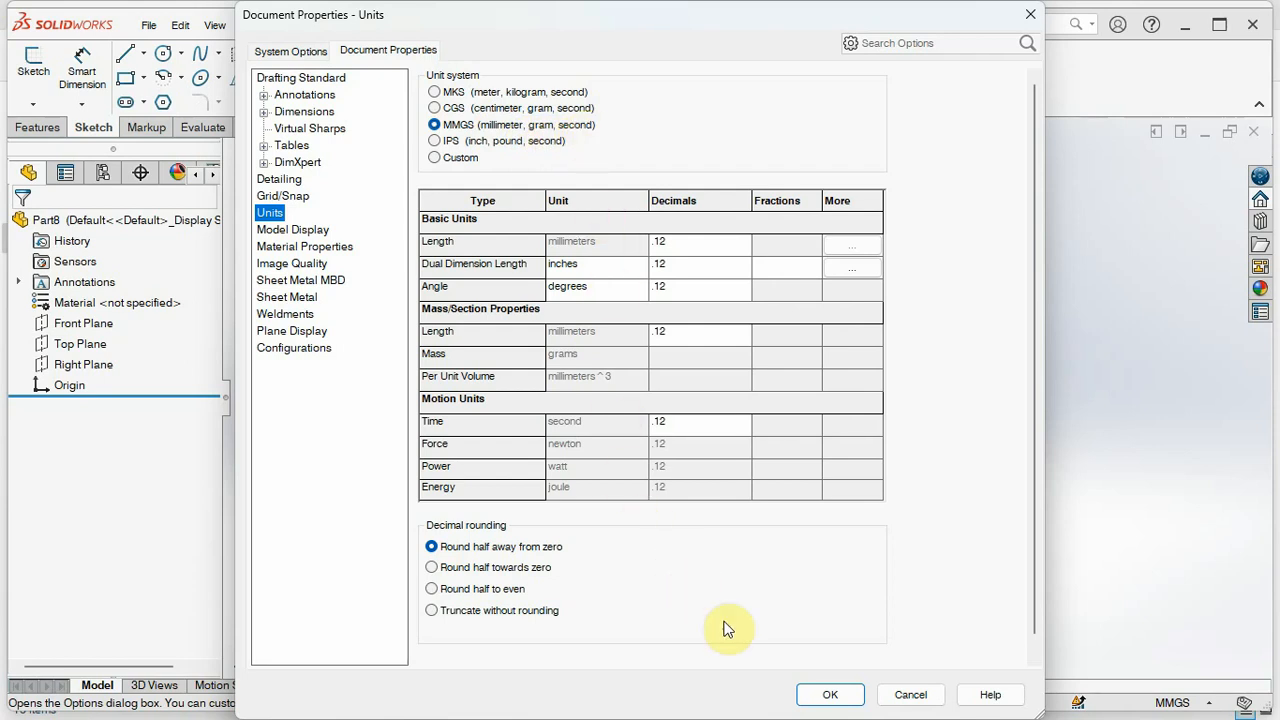
click(822, 693)
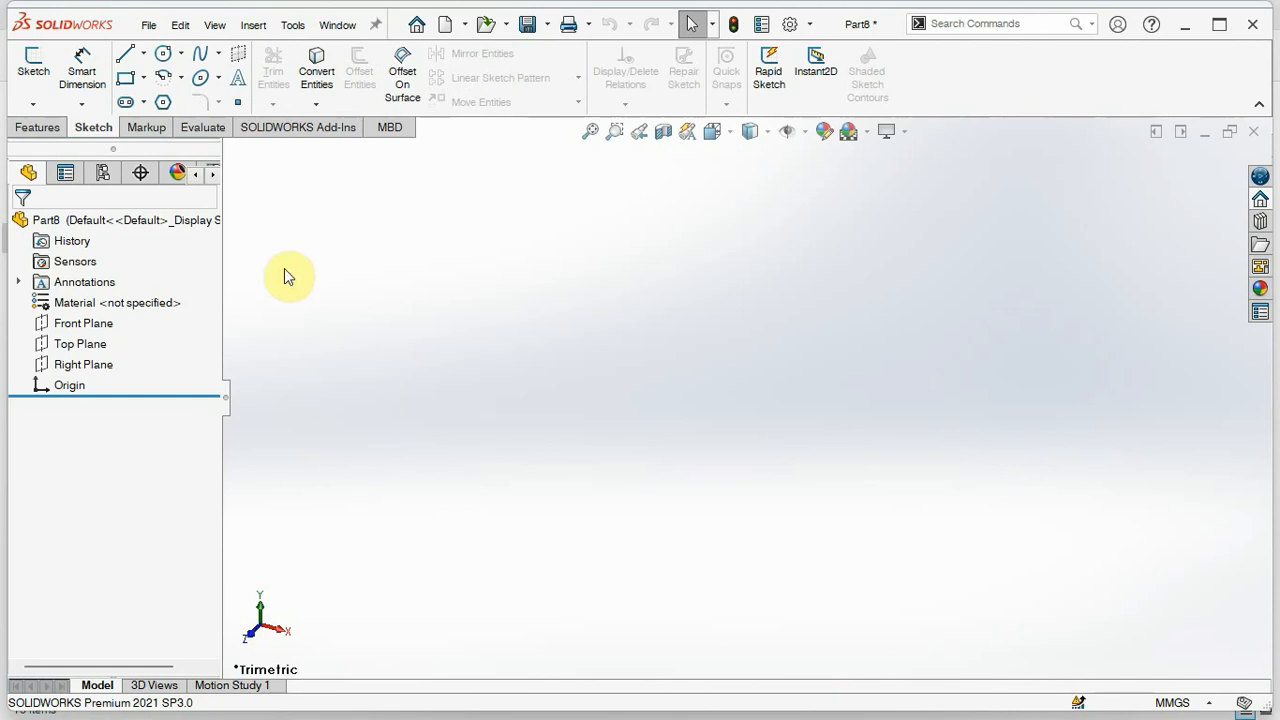
Step: Start an extruded boss sketch on the Top Plane and draw a circle about 122 mm in diameter centred on the origin
click(60, 130)
click(52, 92)
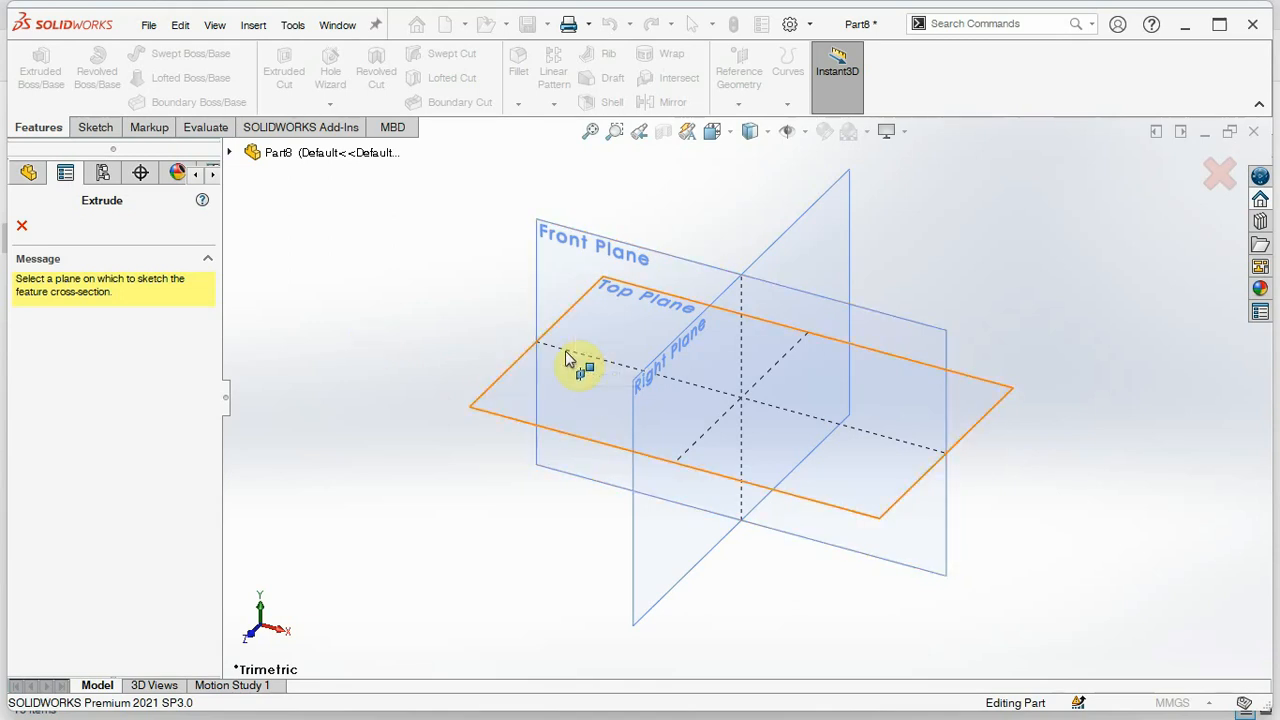
click(556, 380)
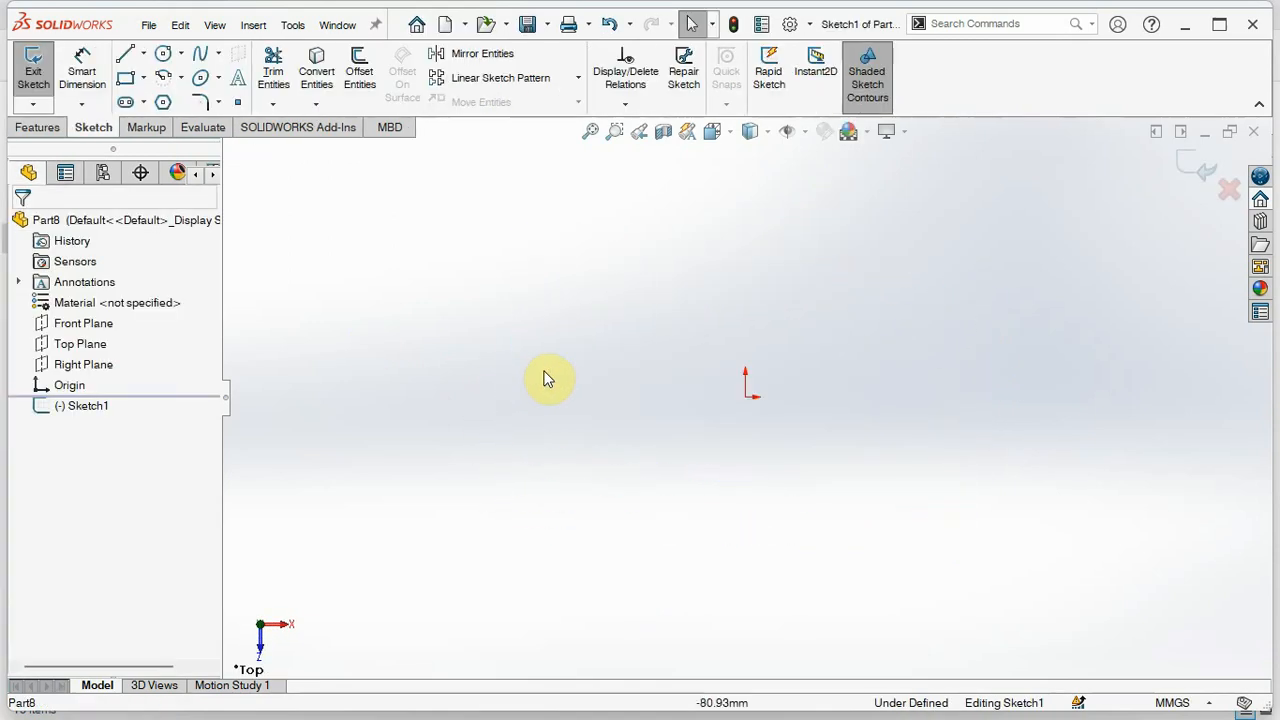
click(165, 56)
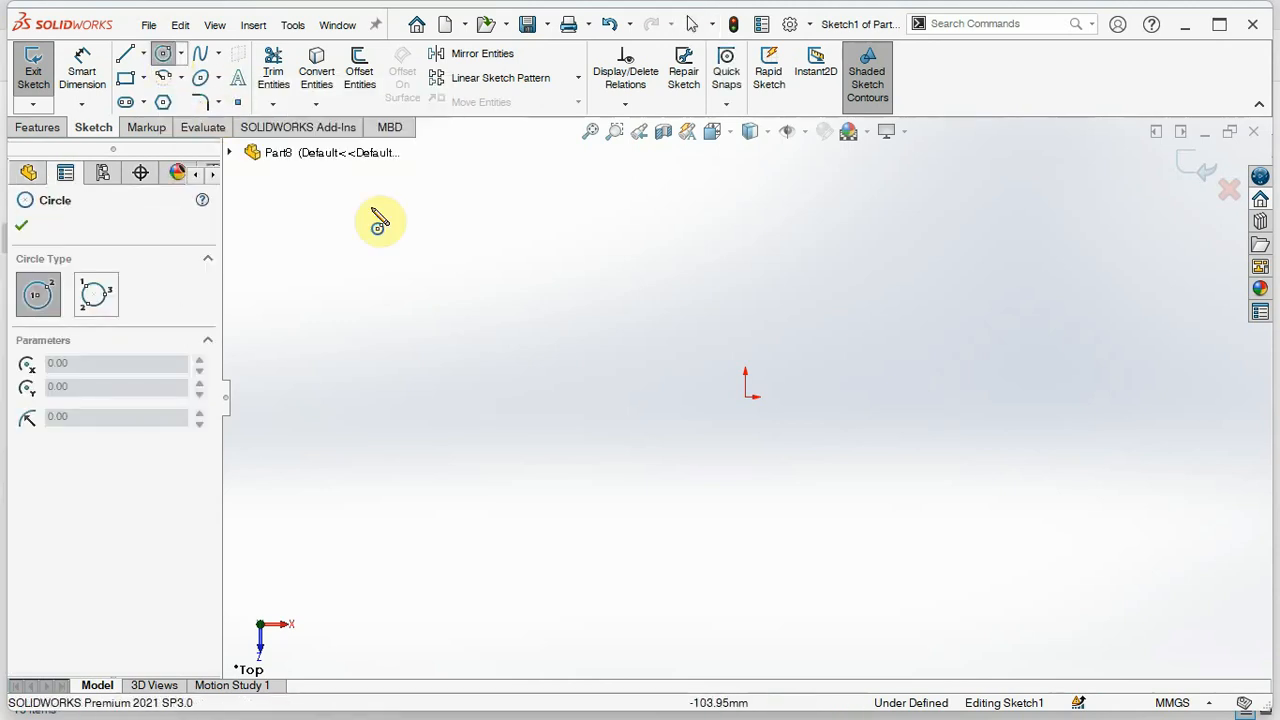
click(745, 396)
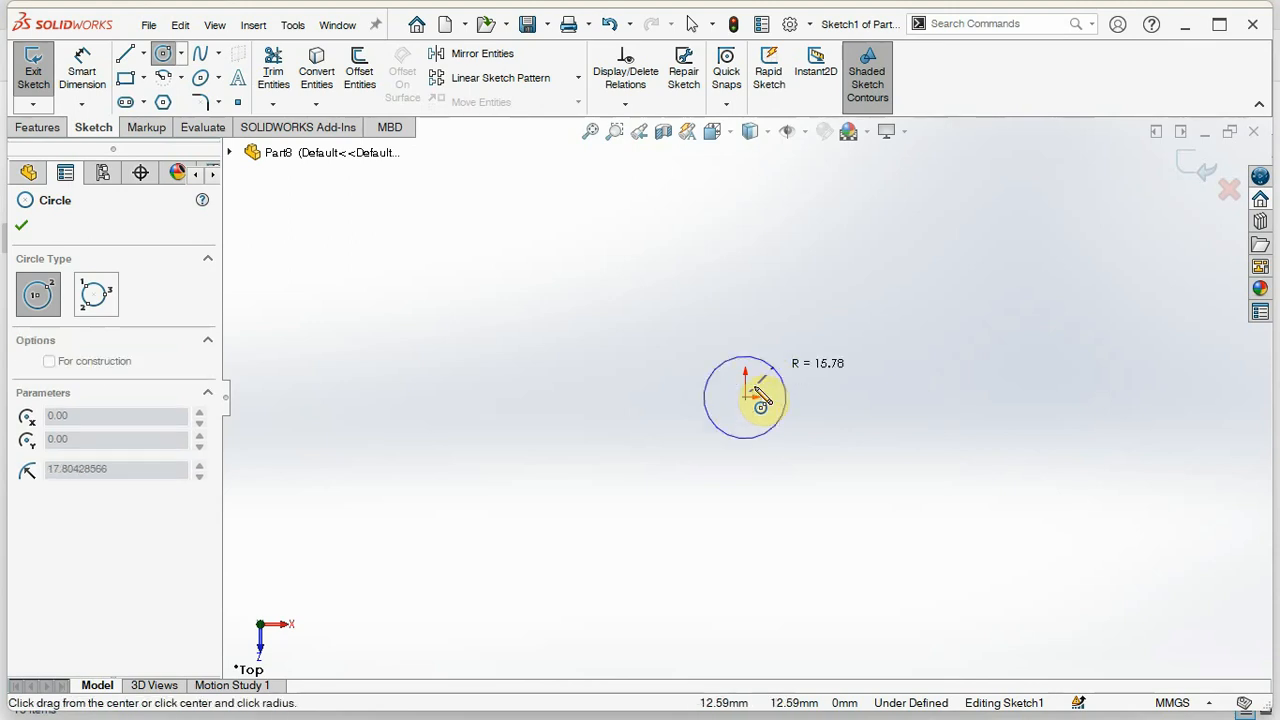
click(881, 313)
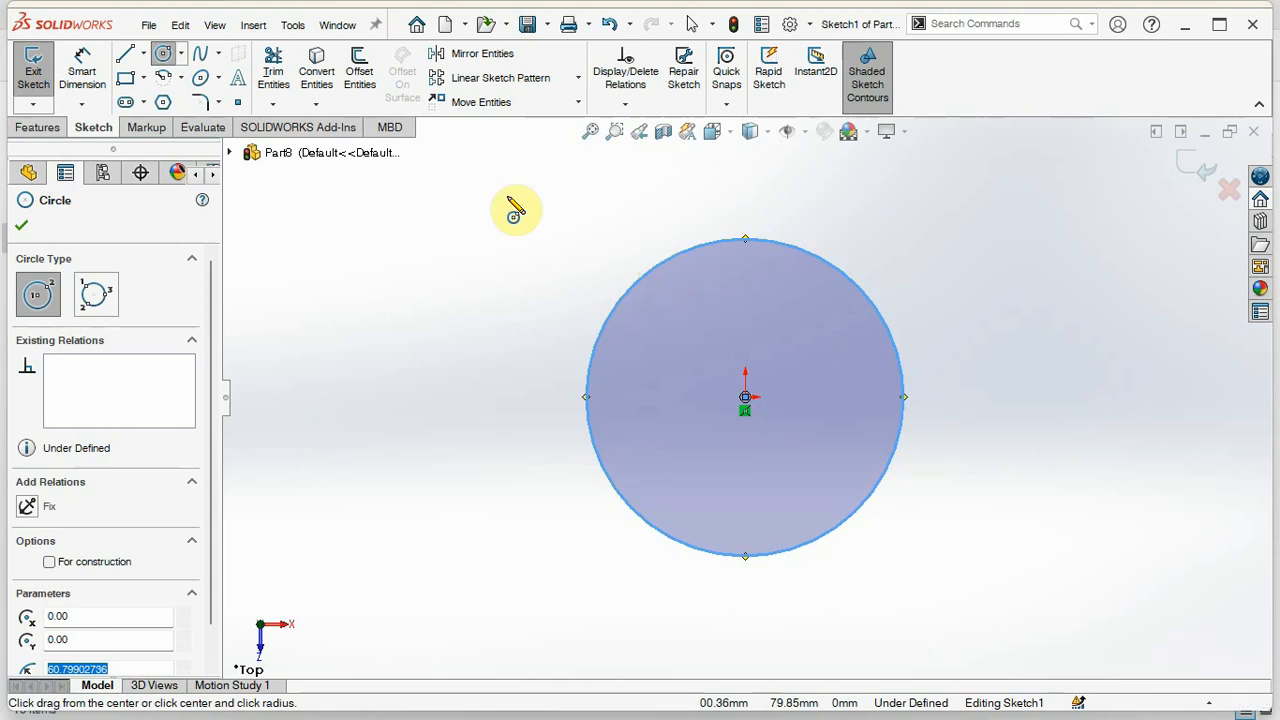
Step: Dimension the circle's diameter and set it to 128 mm
click(82, 76)
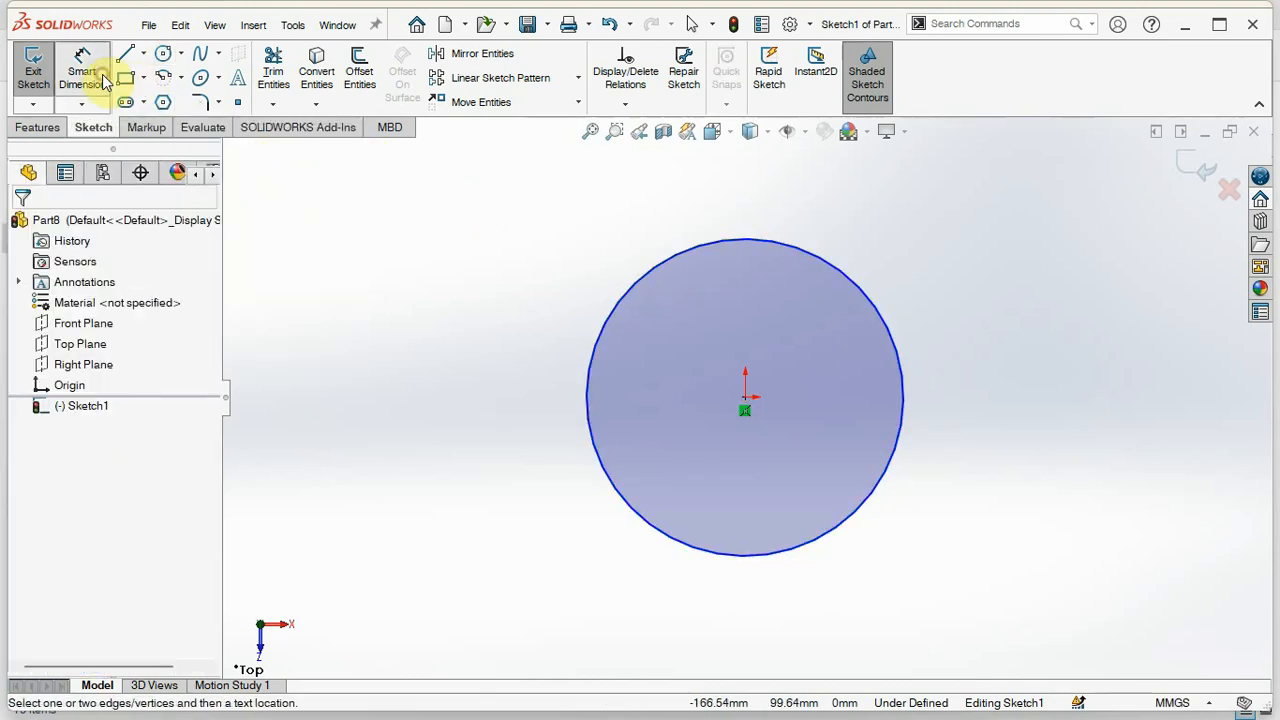
click(878, 305)
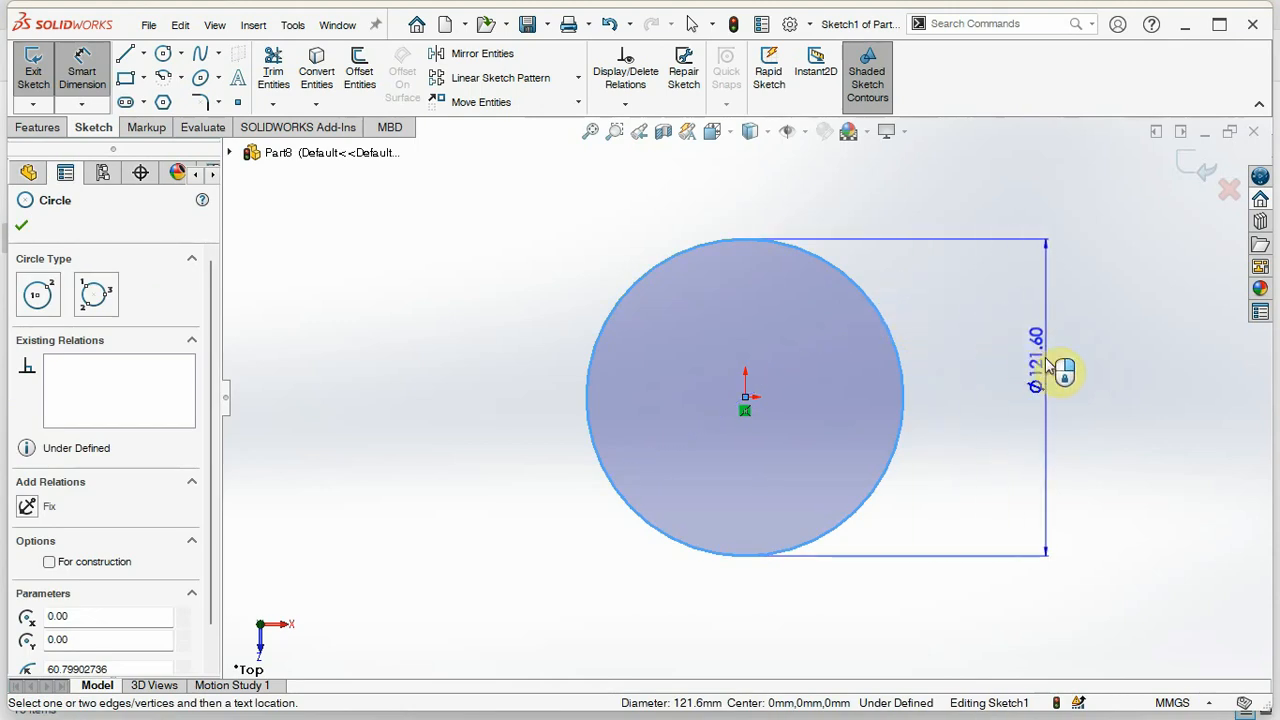
click(1055, 376)
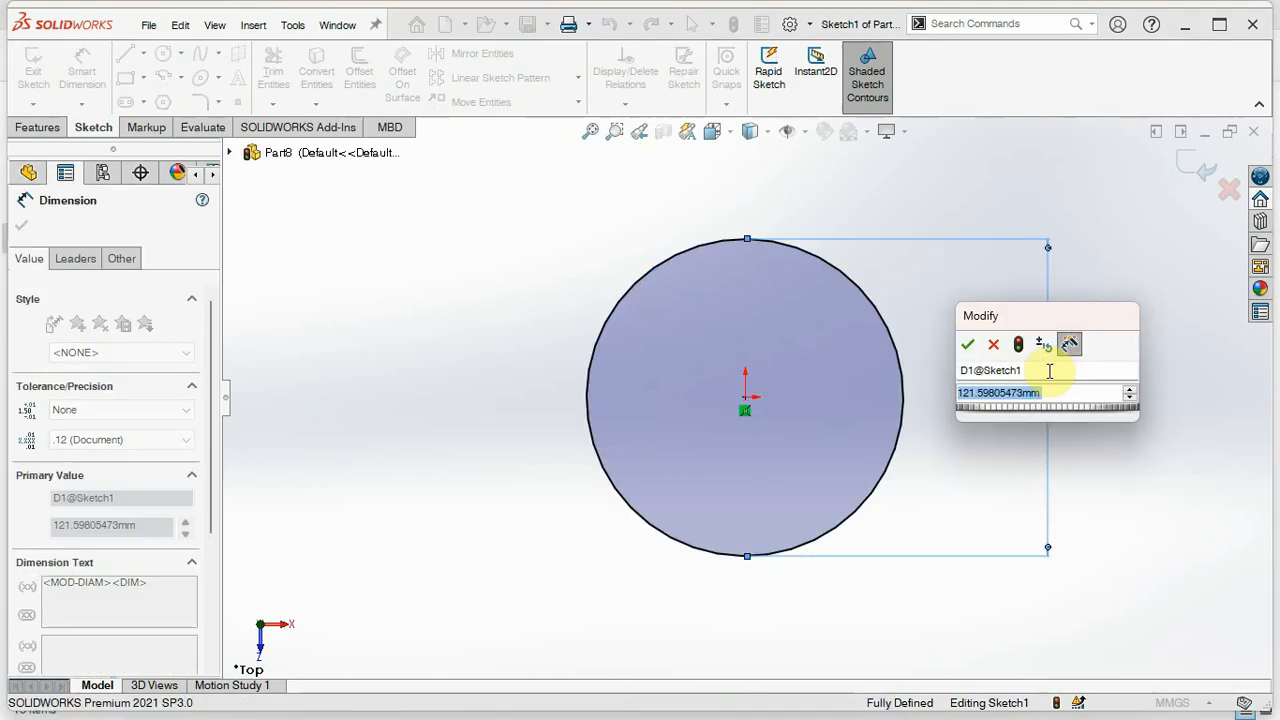
text(1)
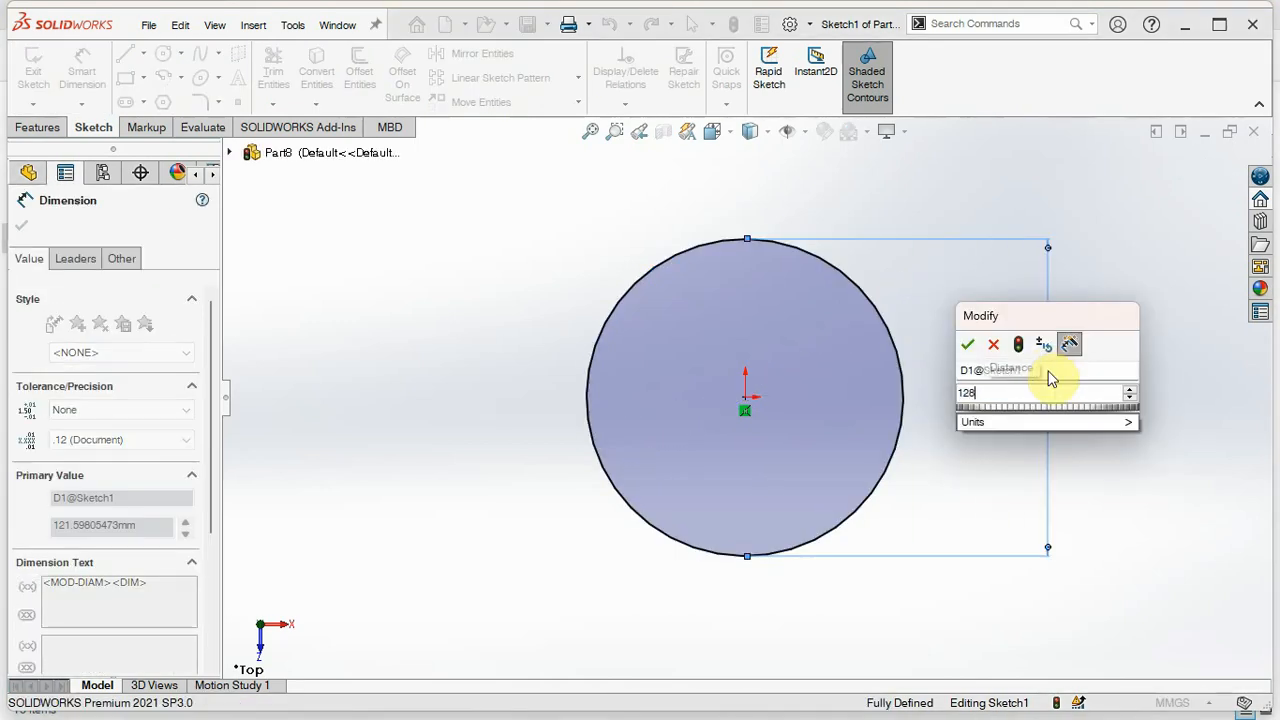
text(28)
key(Return)
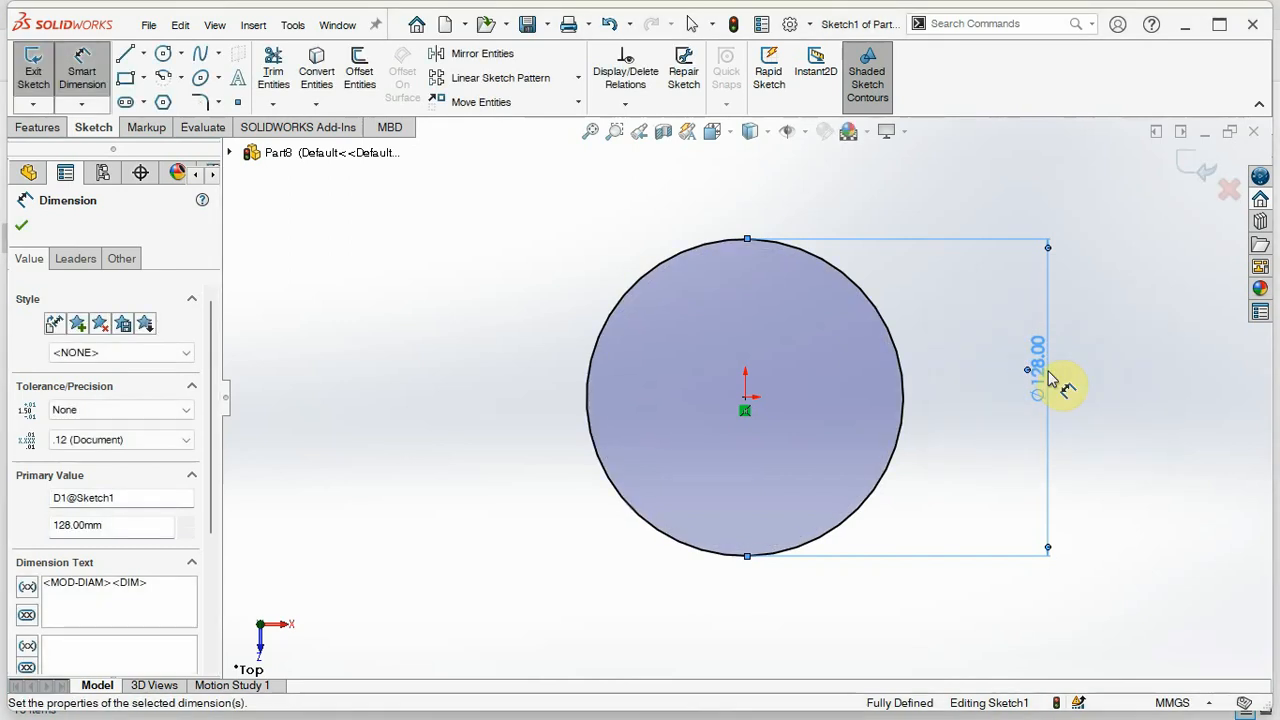
click(21, 226)
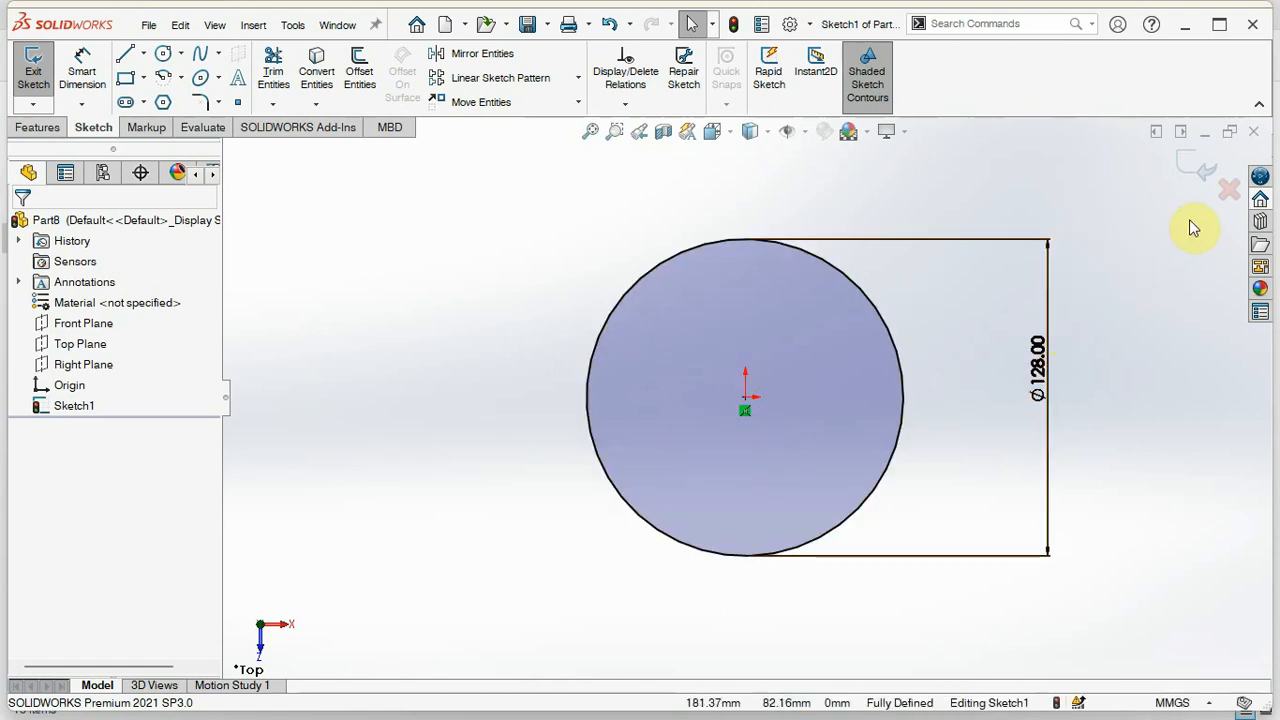
Step: Finish the sketch and extrude the circle as a blind boss with a depth of 7 mm
click(1195, 172)
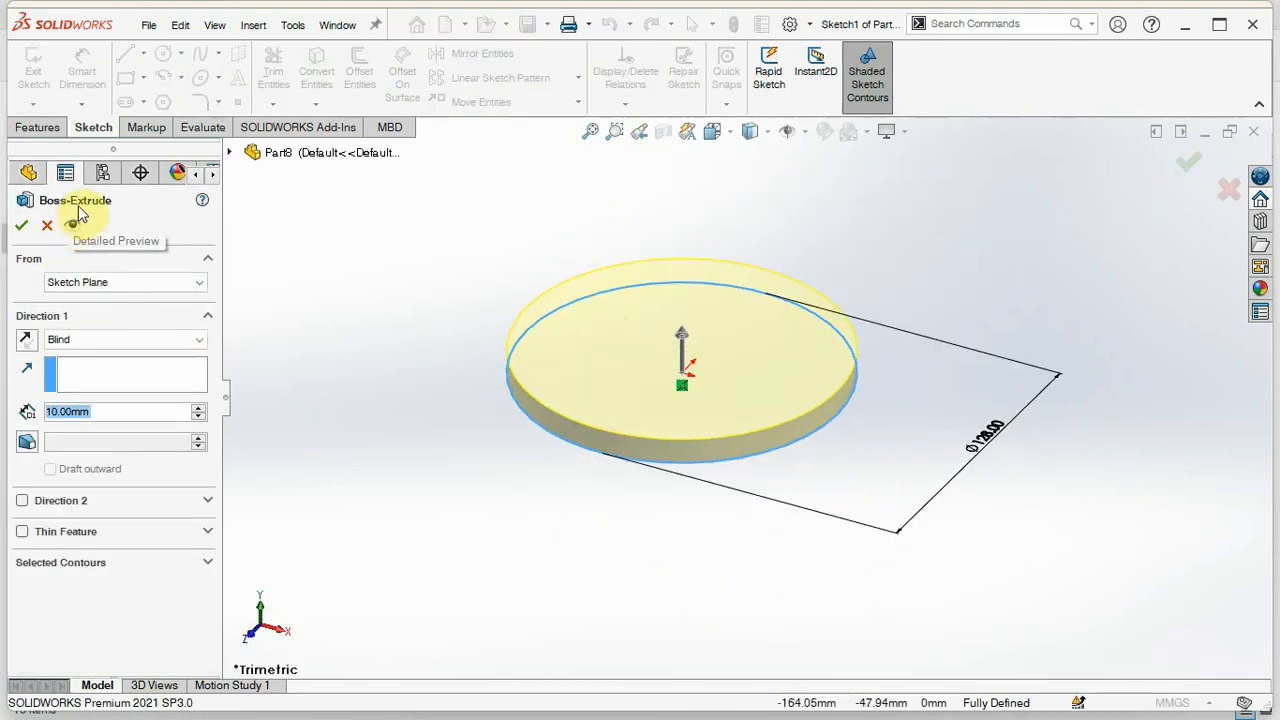
click(119, 411)
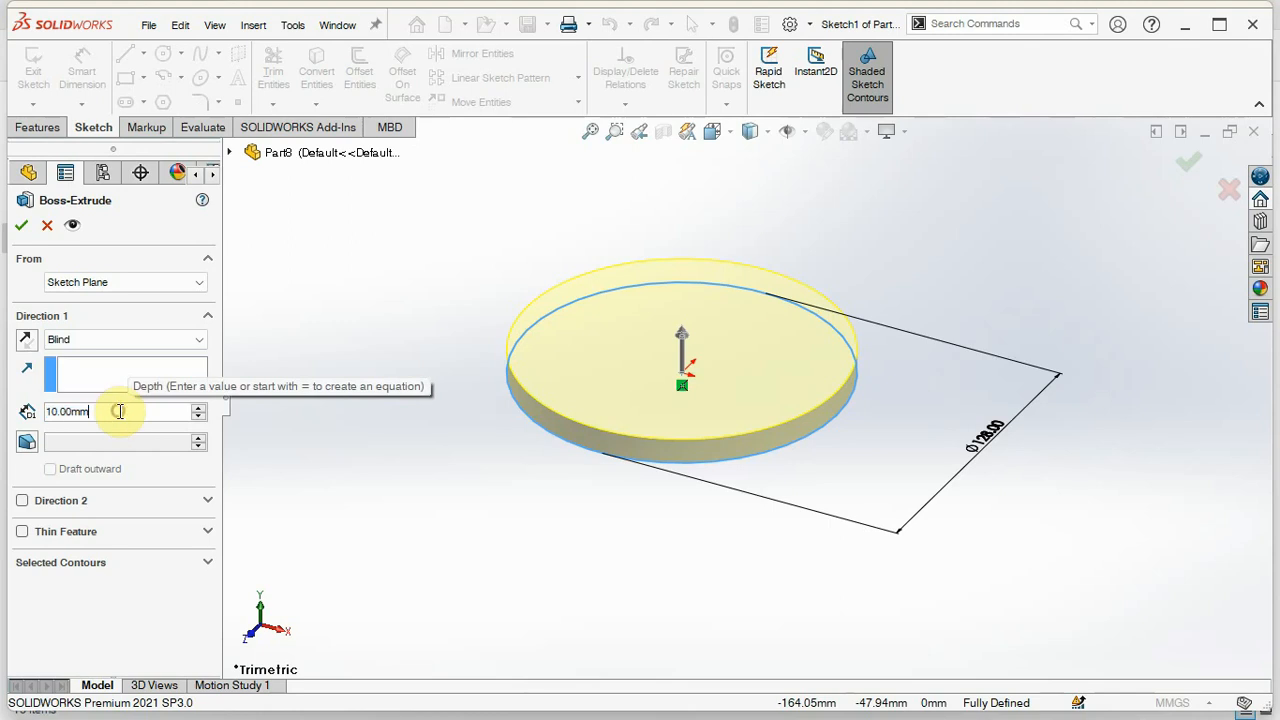
key(BackSpace)
key(BackSpace)
key(BackSpace)
key(BackSpace)
key(BackSpace)
key(BackSpace)
key(BackSpace)
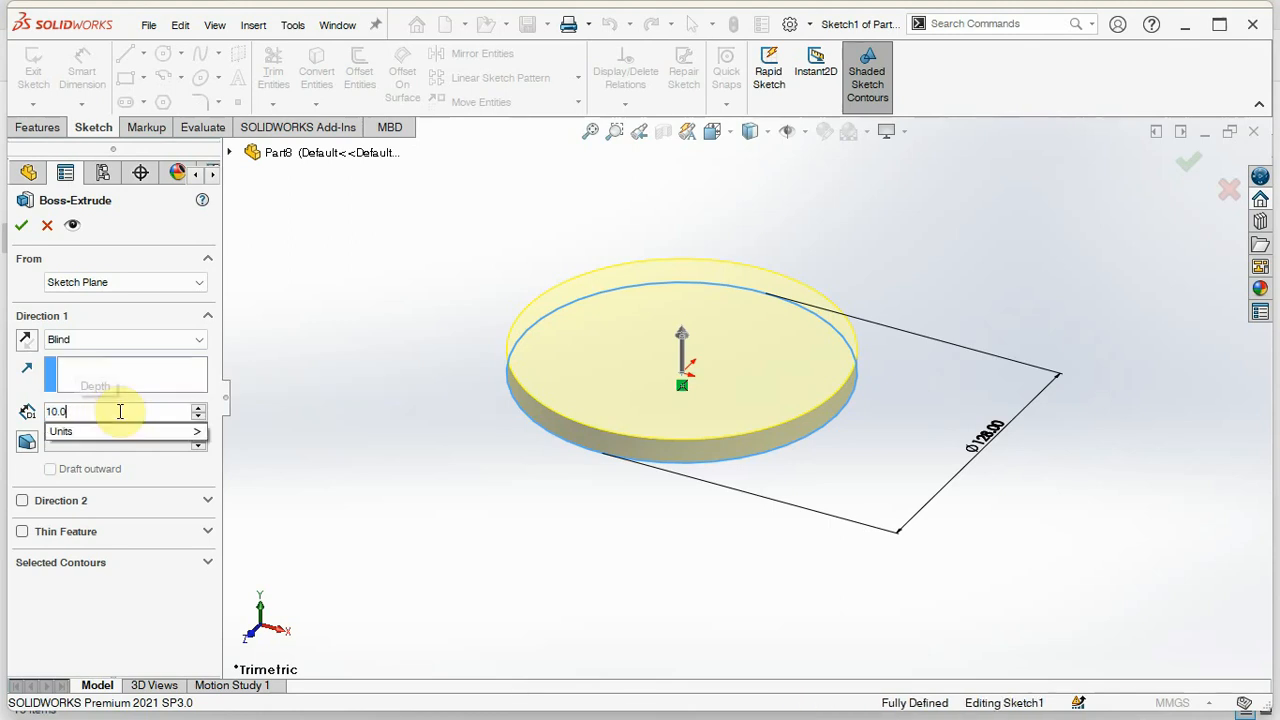
text(7)
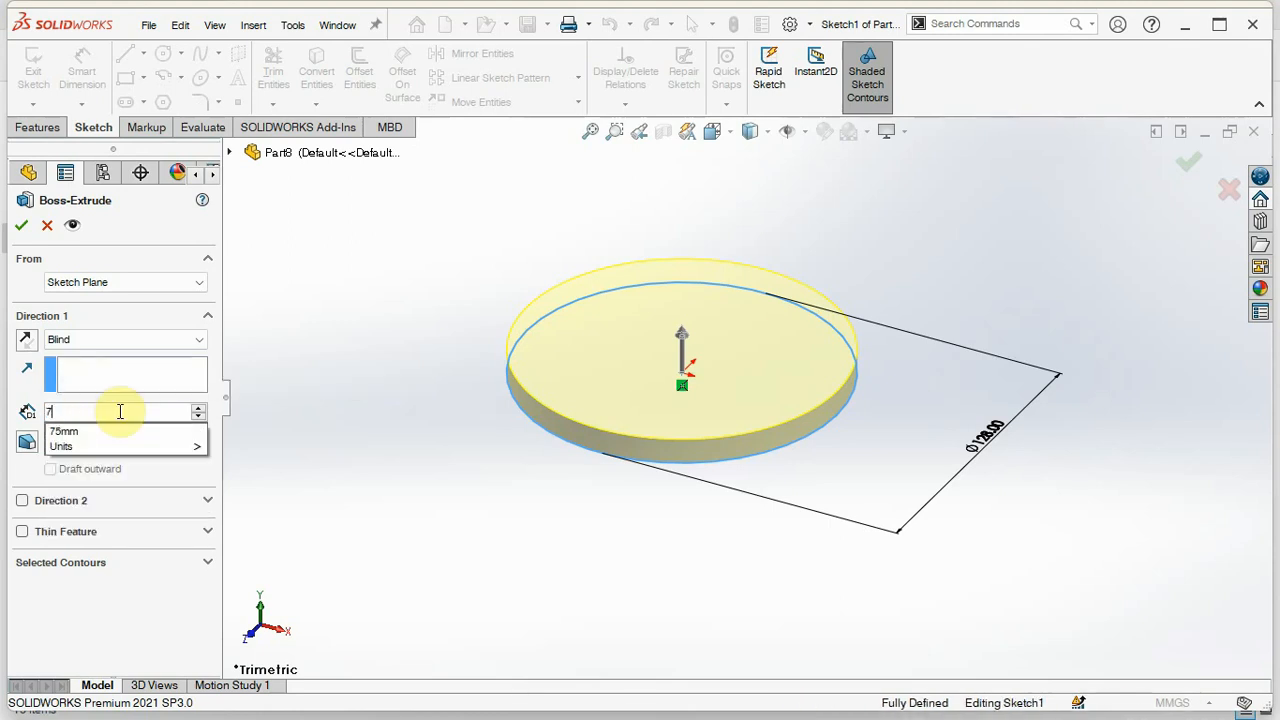
click(19, 227)
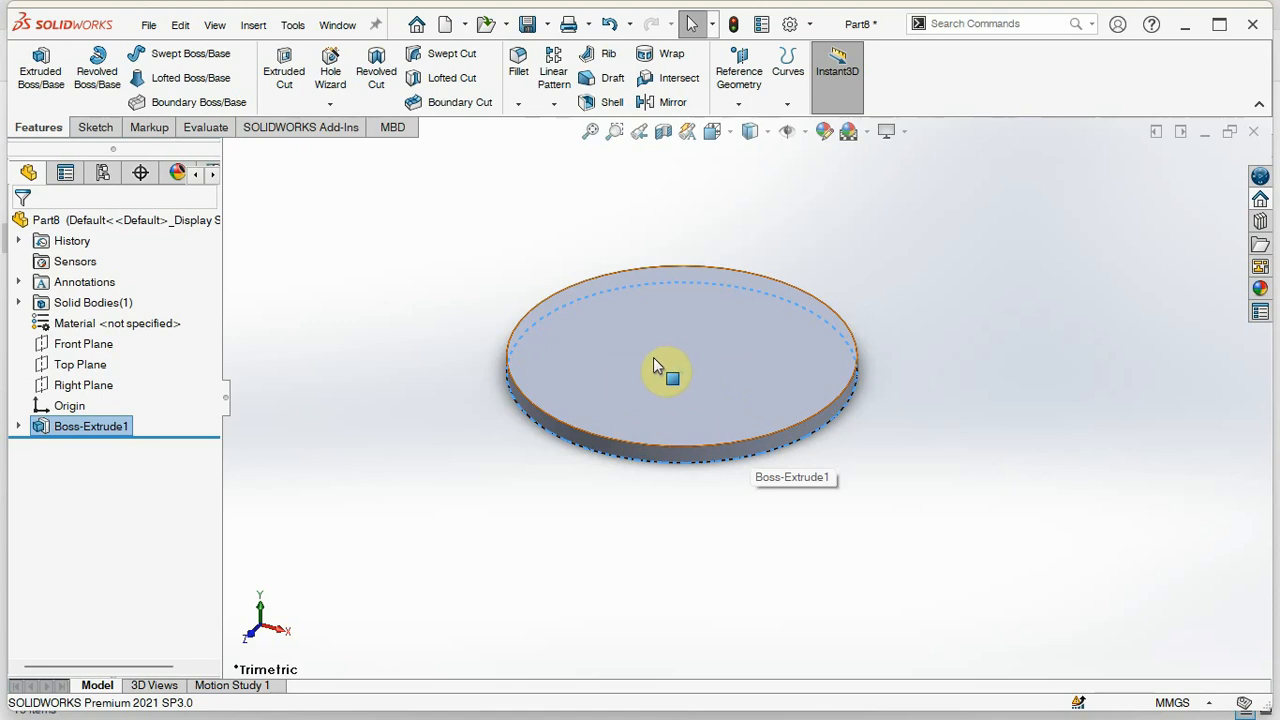
Step: Start an extruded boss sketch on the disc's top face and draw a circle about 86 mm in diameter centred on the origin
click(56, 78)
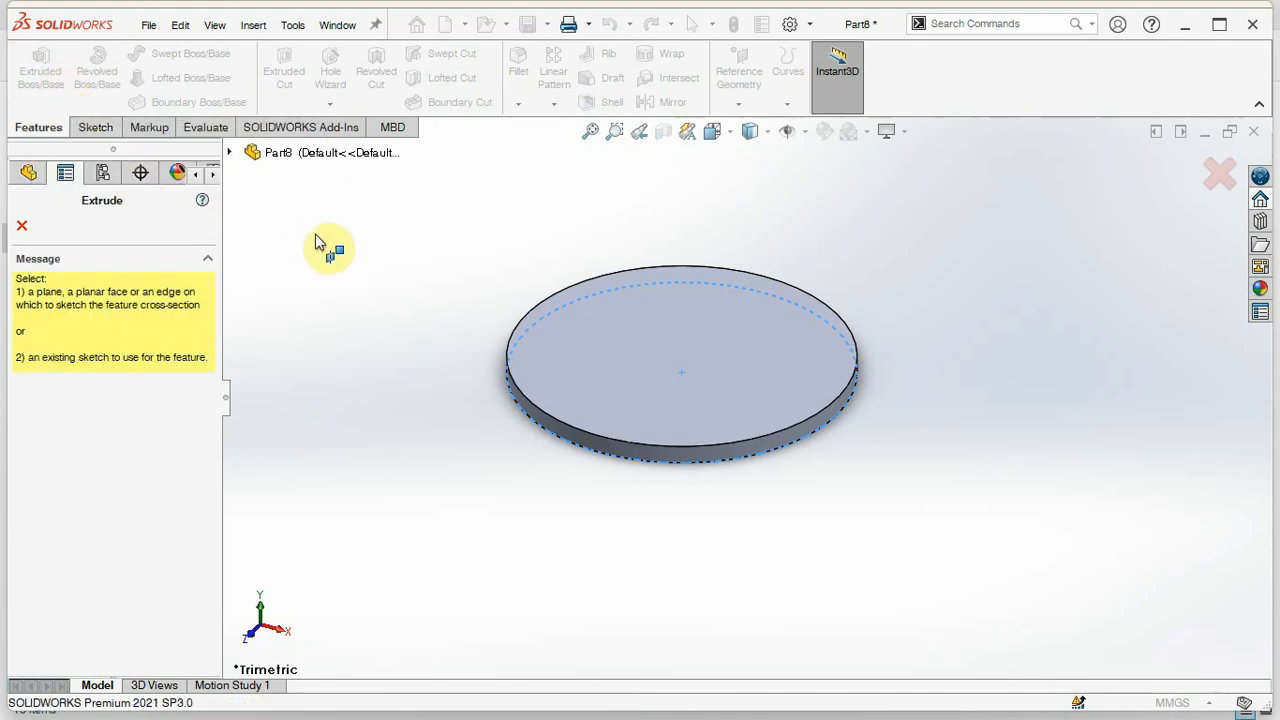
click(645, 291)
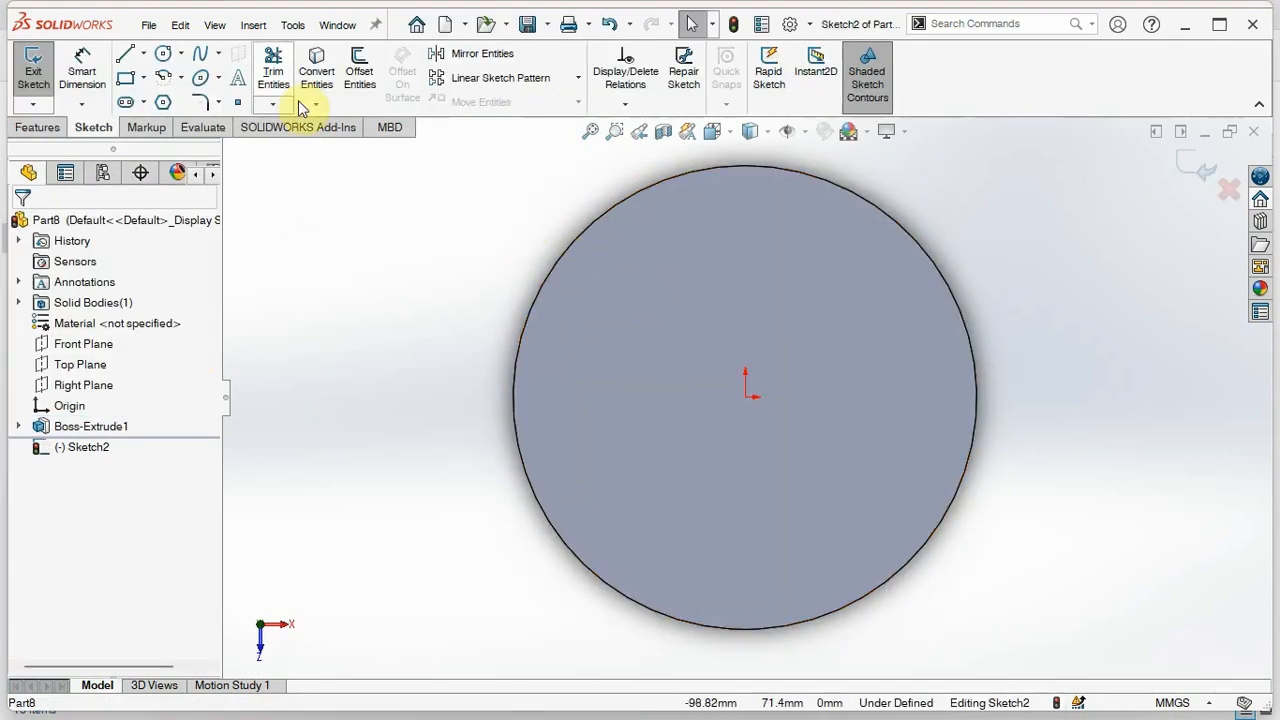
click(162, 53)
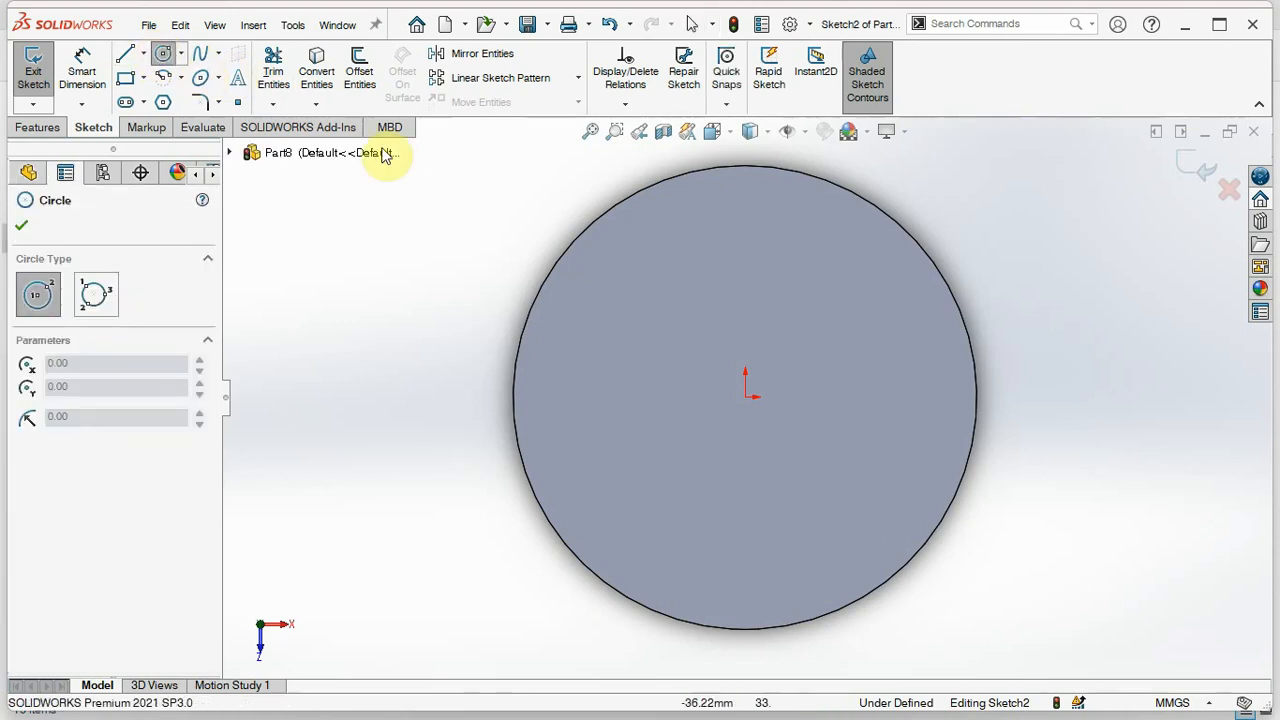
click(752, 403)
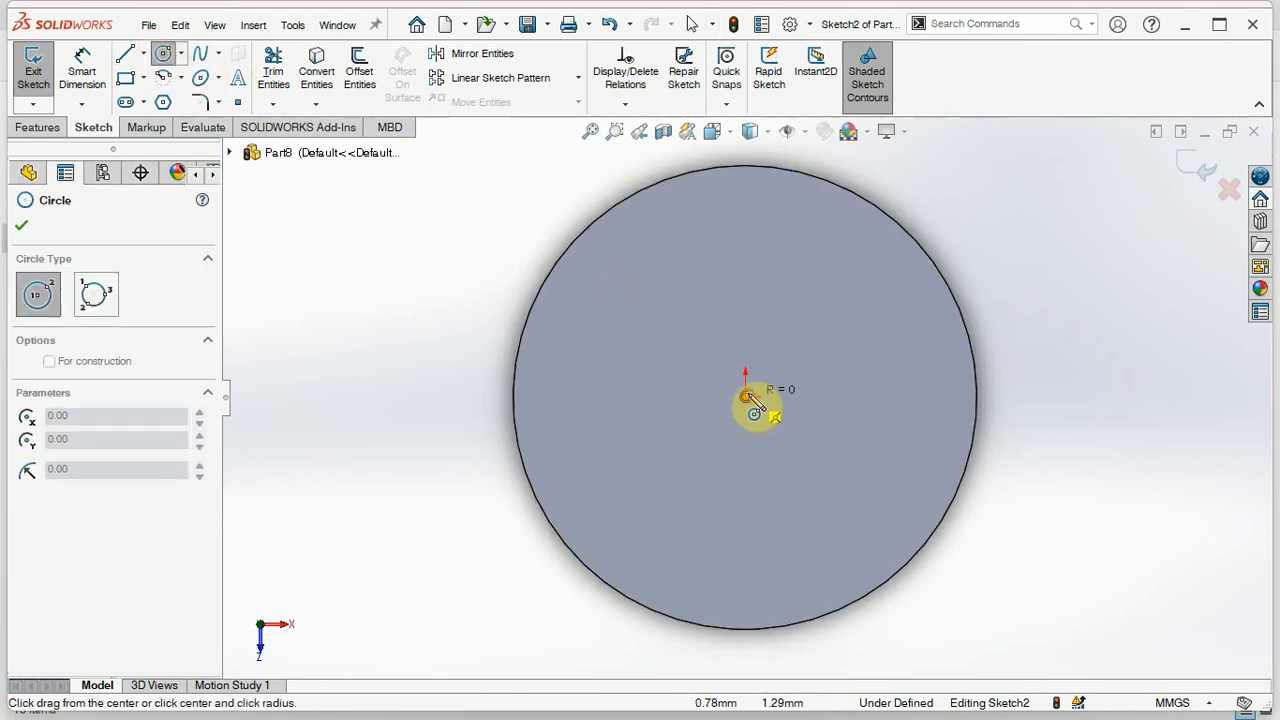
click(853, 287)
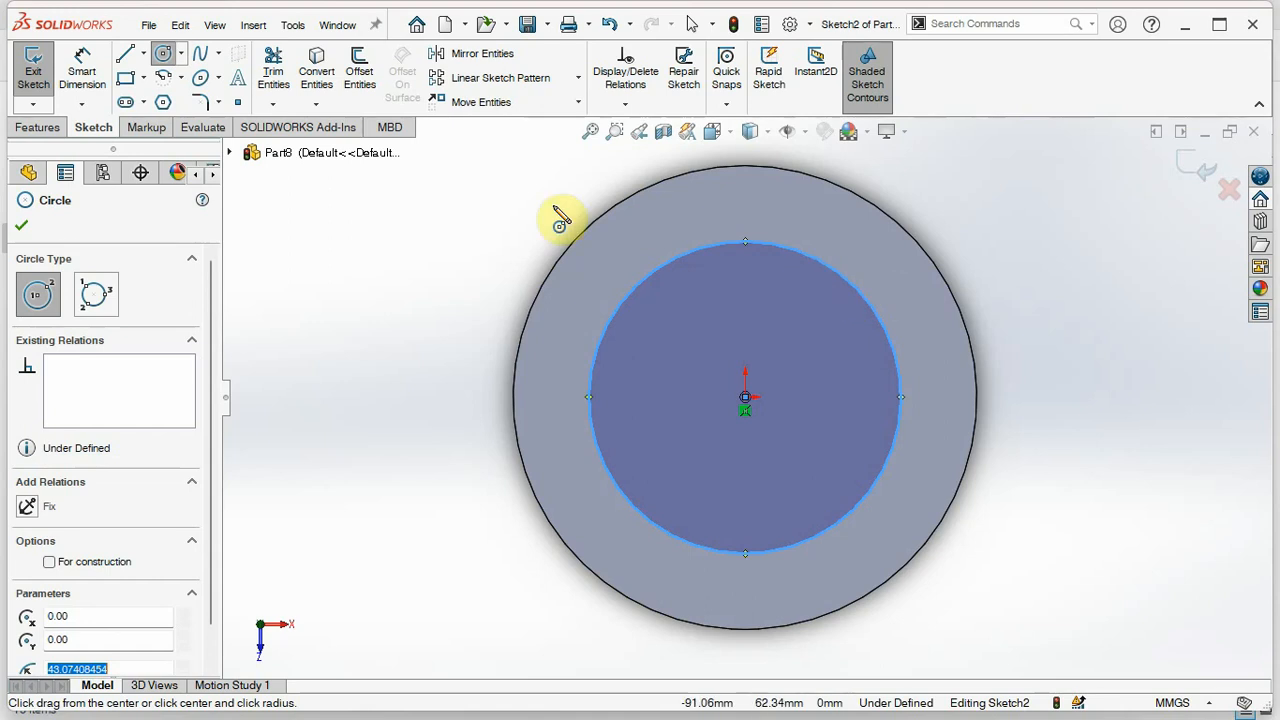
Step: Dimension the new circle on the disc's top face with a diameter of 75 mm
click(84, 72)
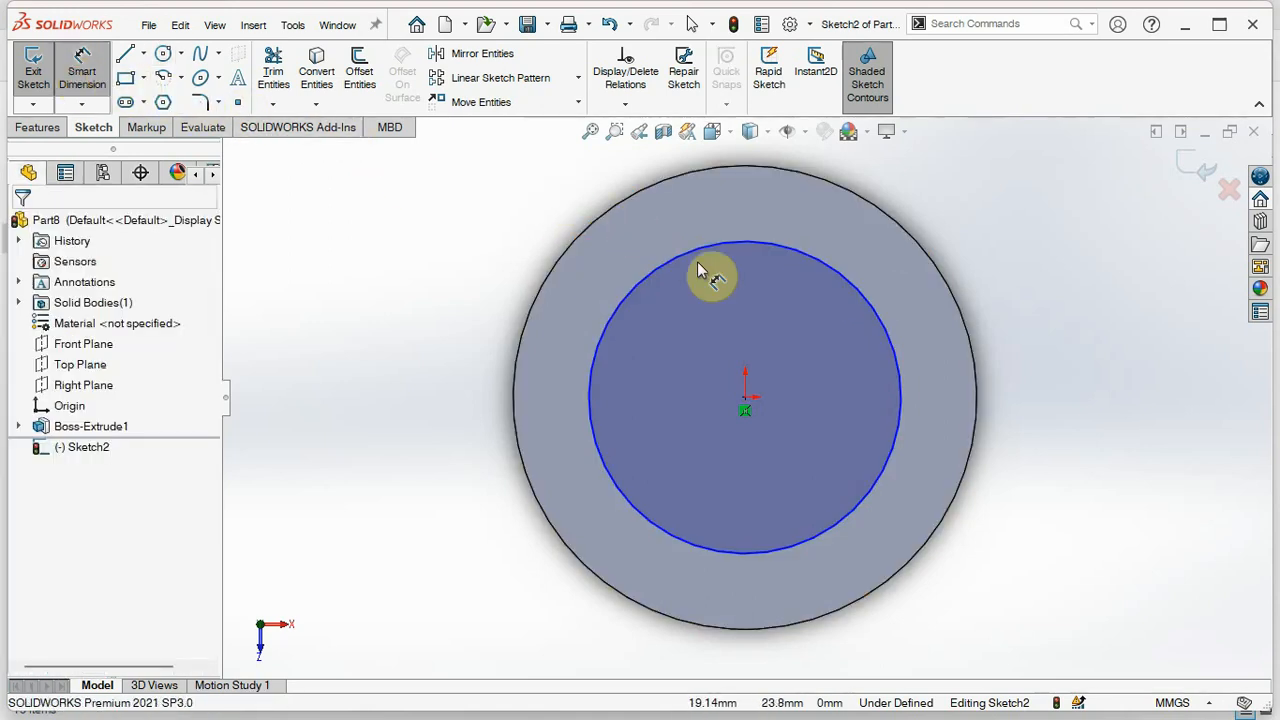
click(898, 363)
click(1077, 390)
text(75)
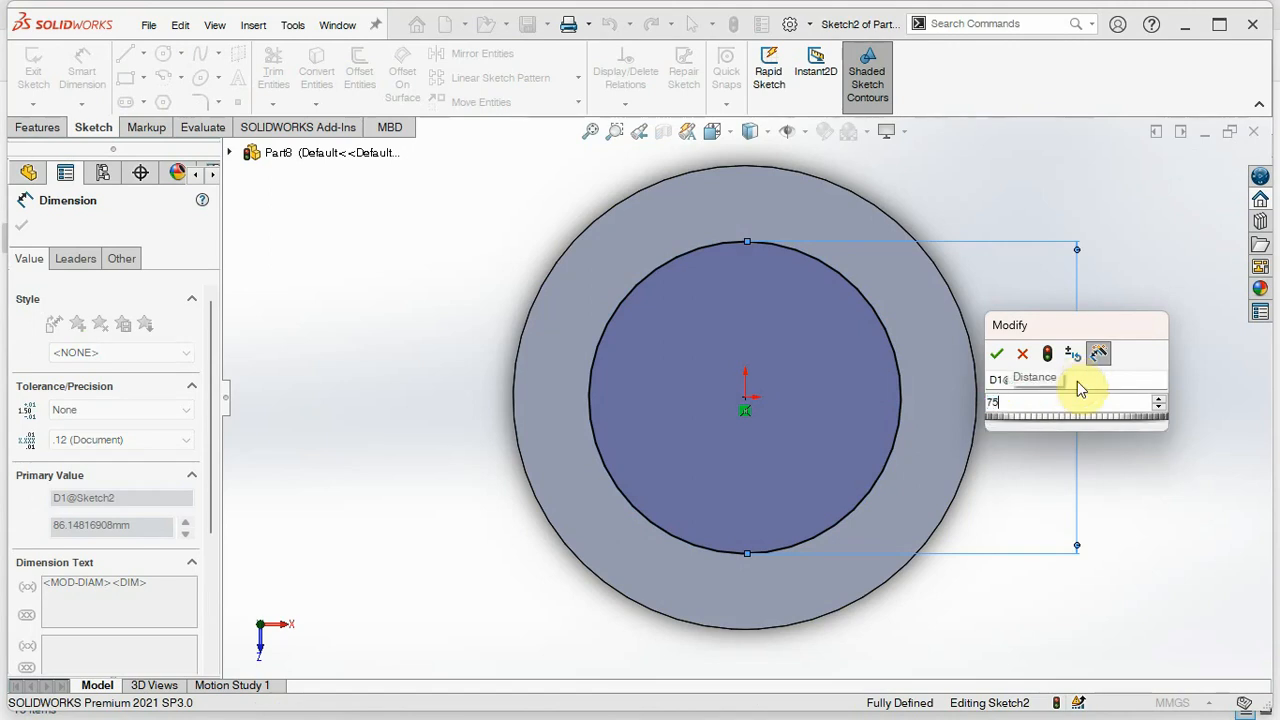
key(Return)
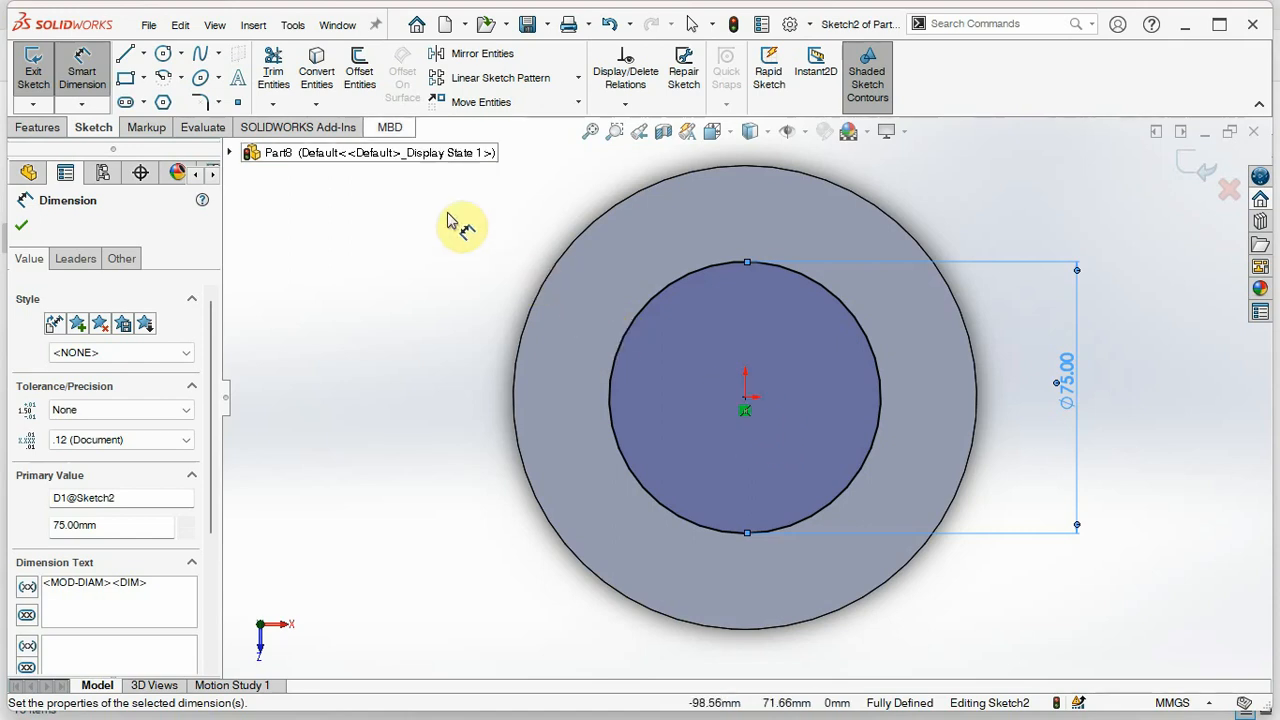
Step: Offset the 75 mm circle inward by 5 mm using the reversed direction
click(362, 84)
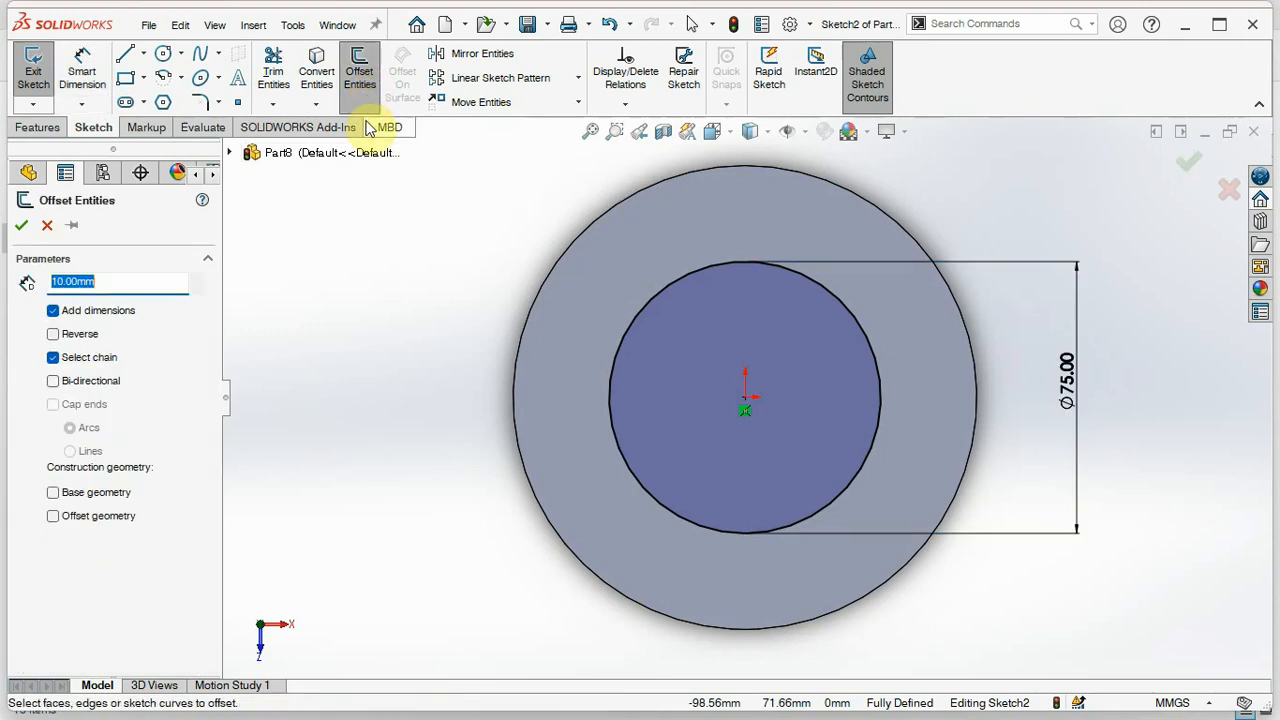
click(117, 289)
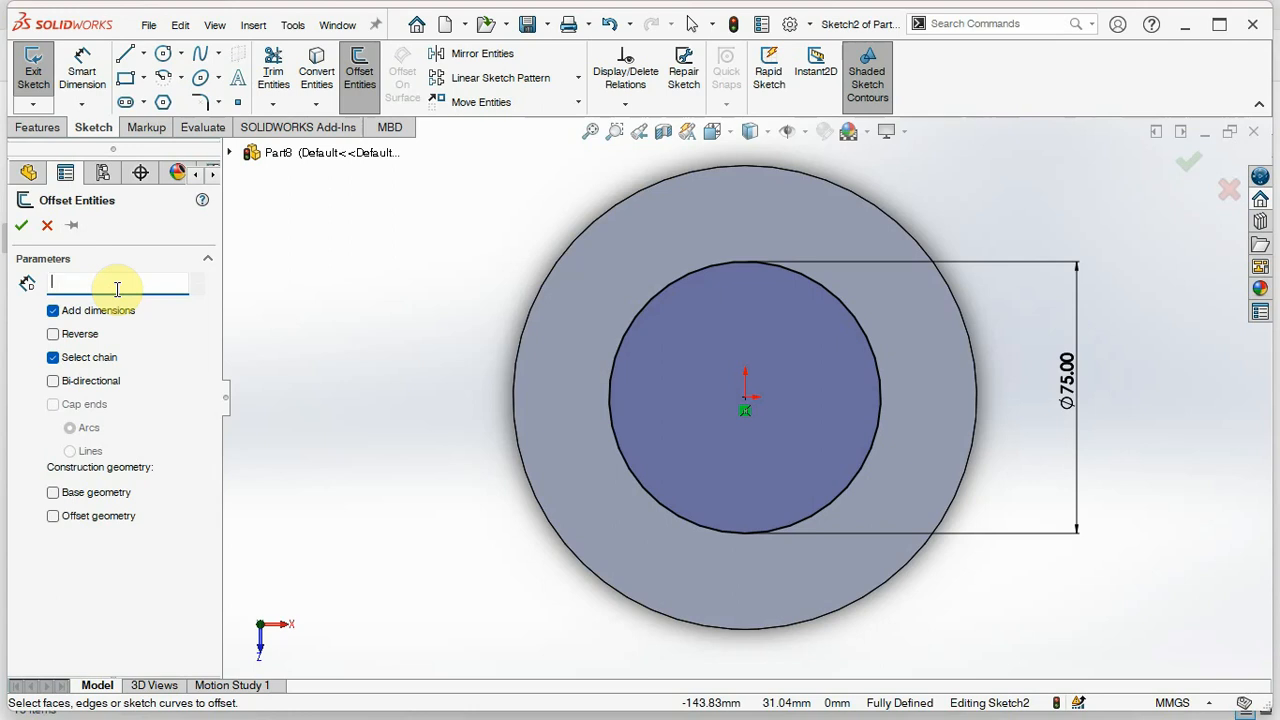
click(625, 328)
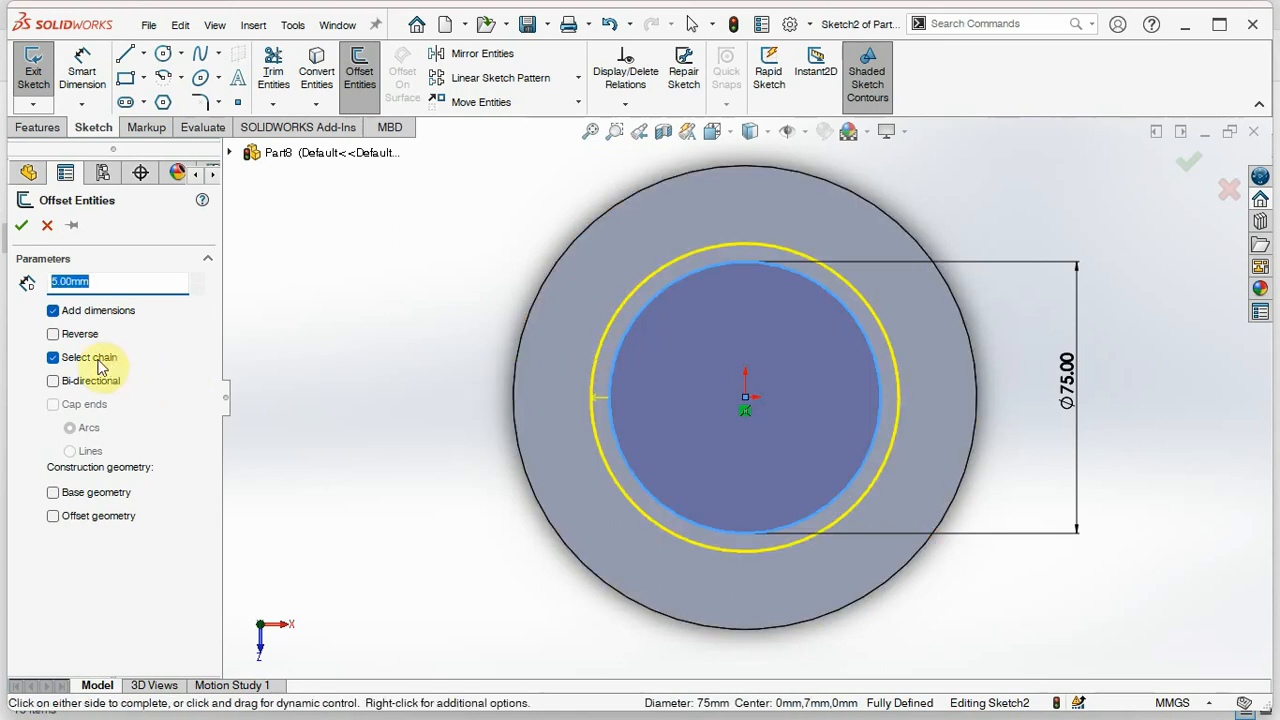
click(53, 335)
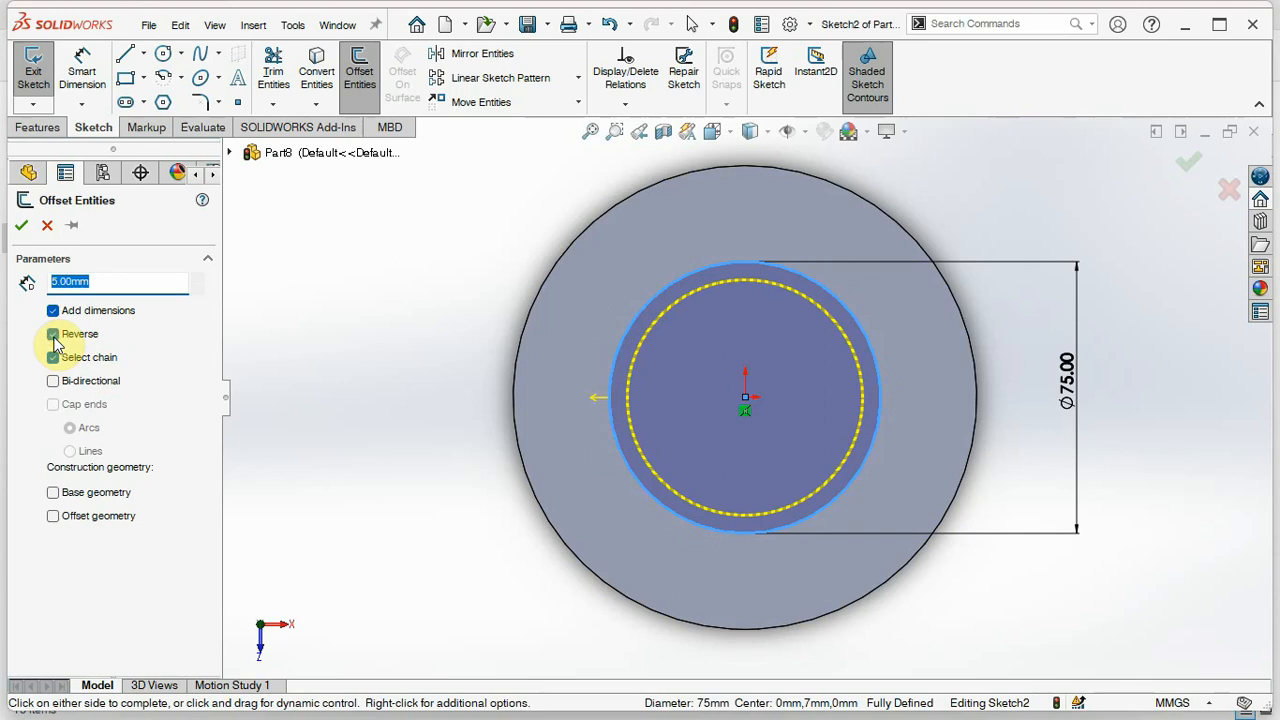
click(21, 228)
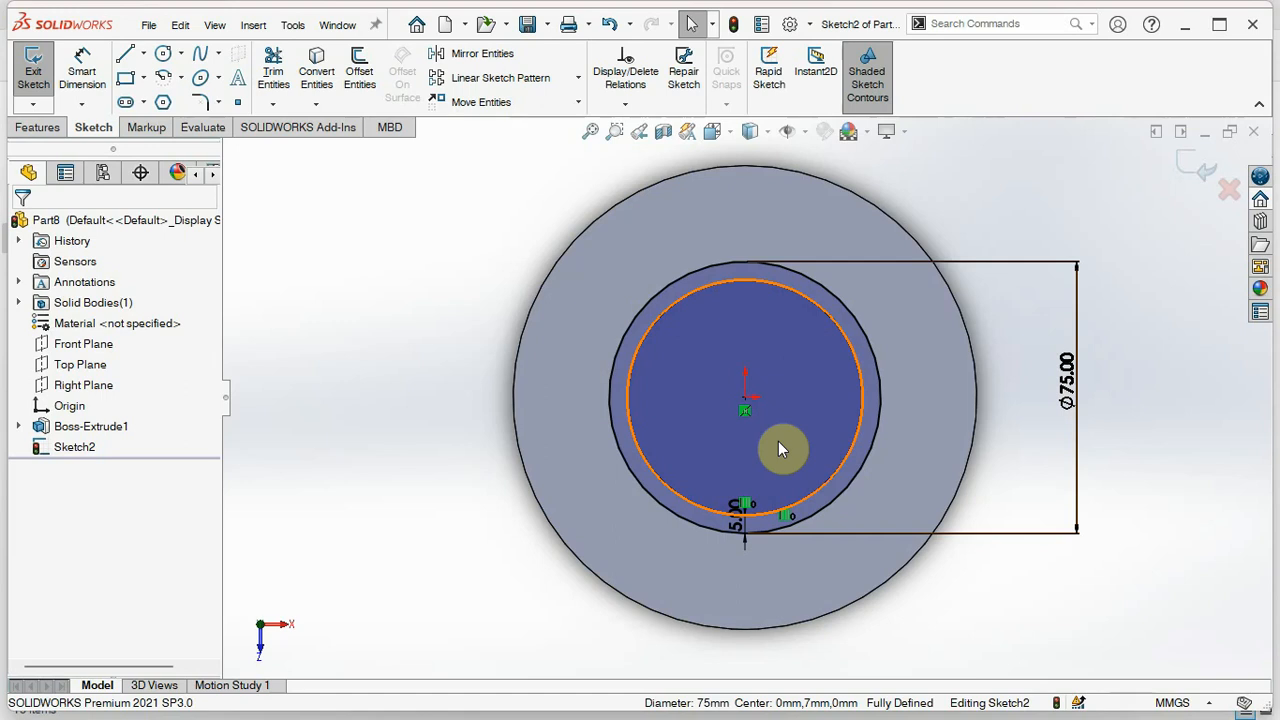
Step: Finish the sketch and extrude the 5 mm wide ring as a blind boss with a depth of 12 mm
click(1187, 172)
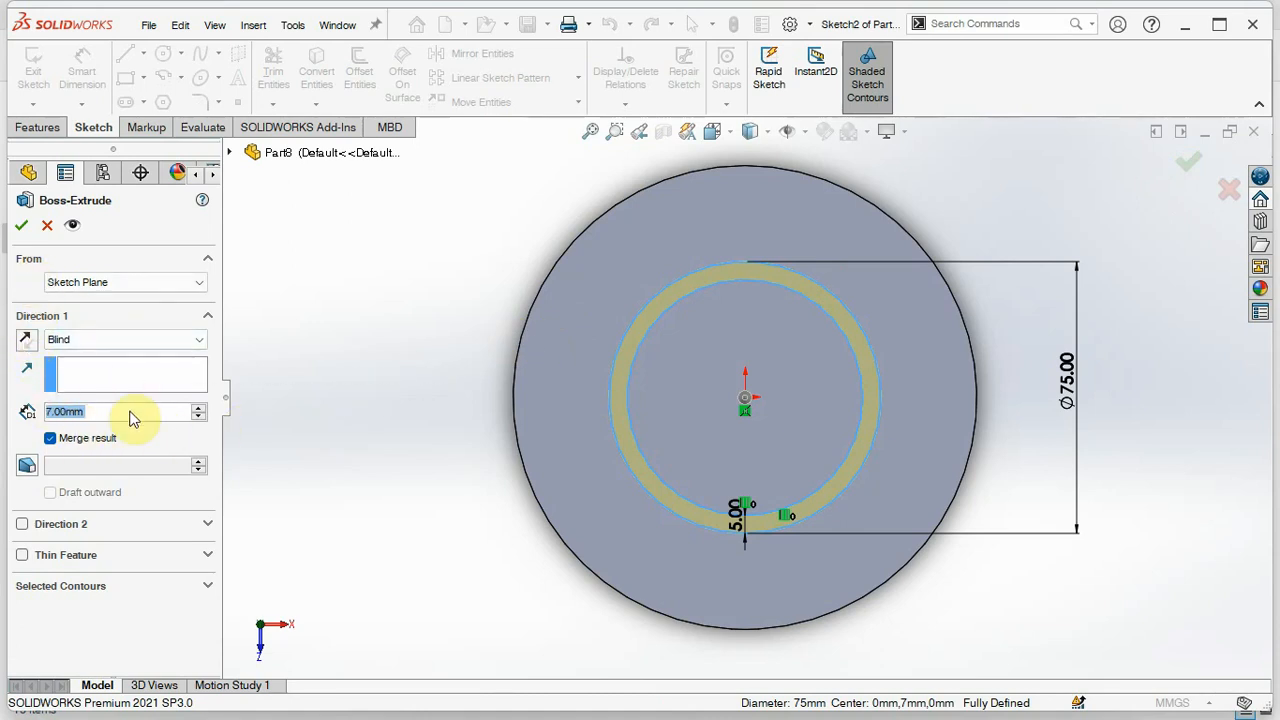
click(730, 140)
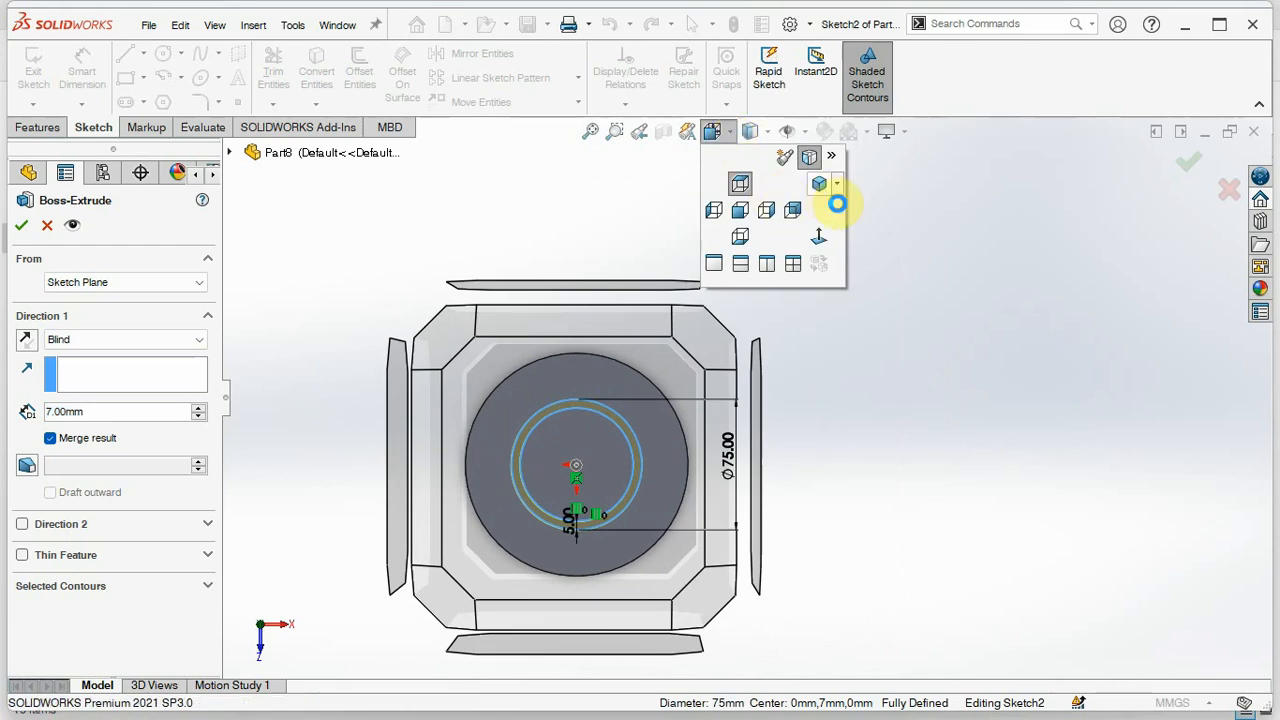
click(822, 188)
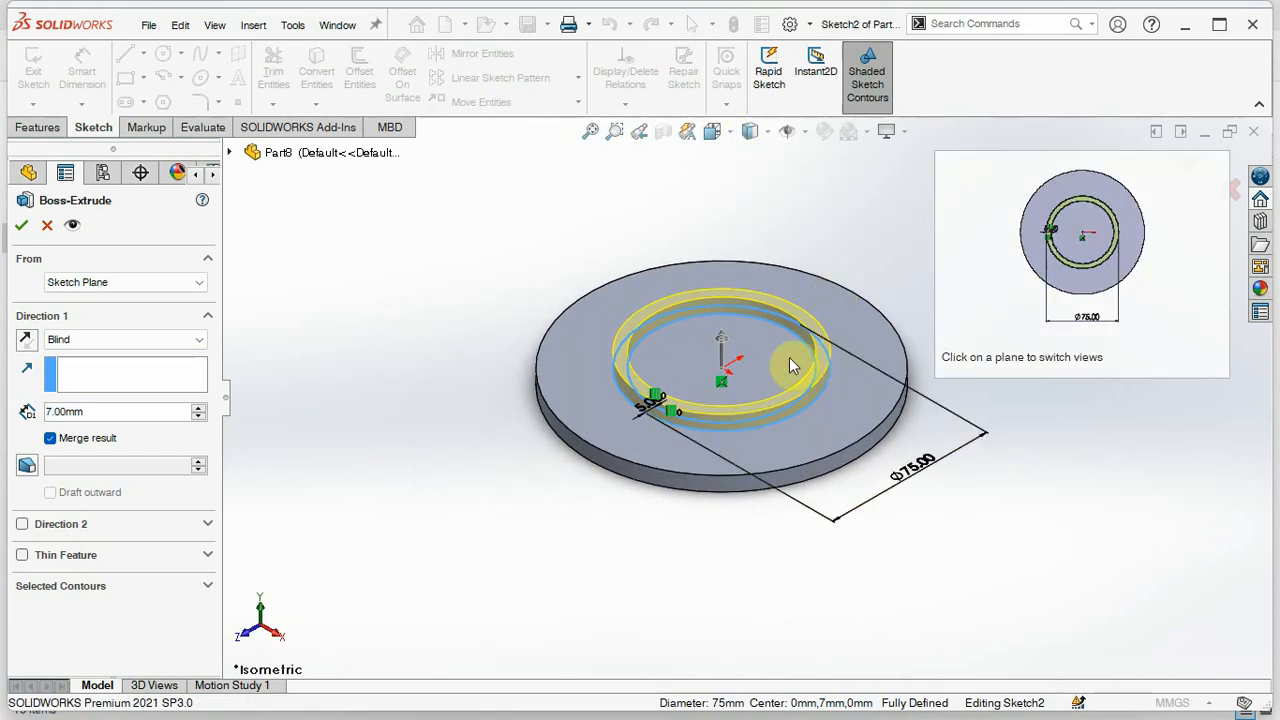
click(101, 413)
key(BackSpace)
key(BackSpace)
key(BackSpace)
key(BackSpace)
key(BackSpace)
key(BackSpace)
text(12)
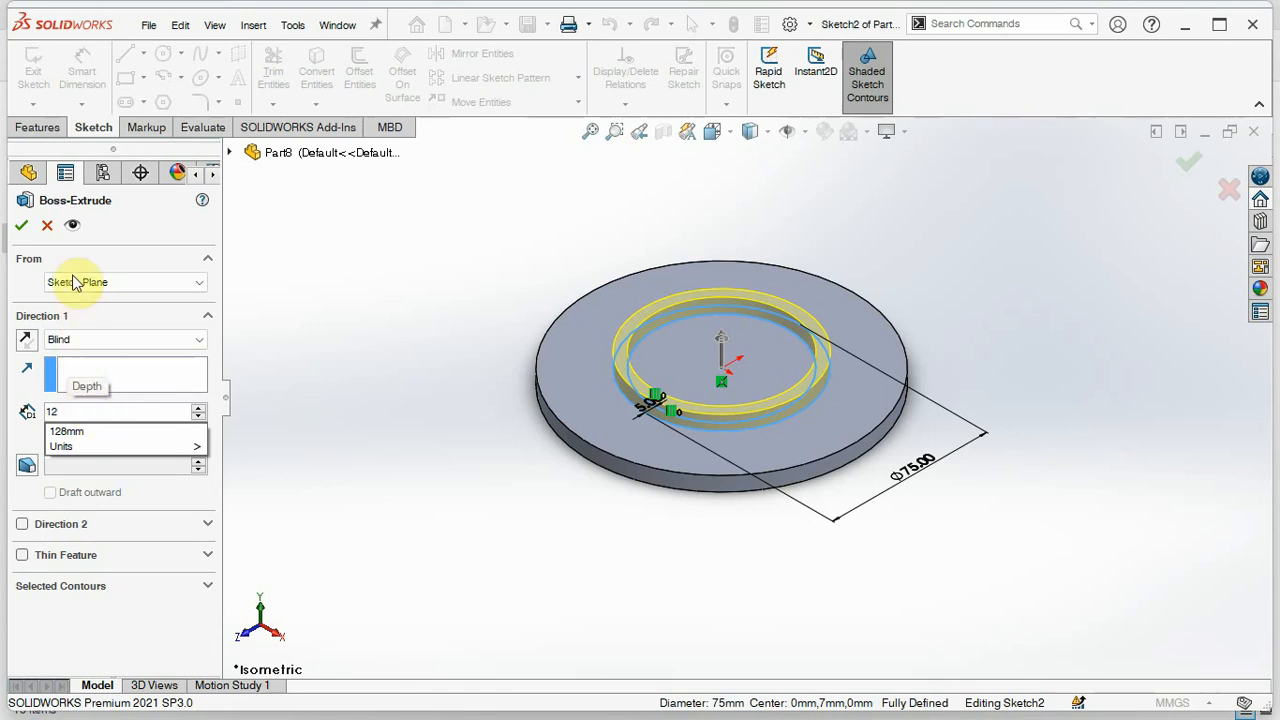
click(25, 231)
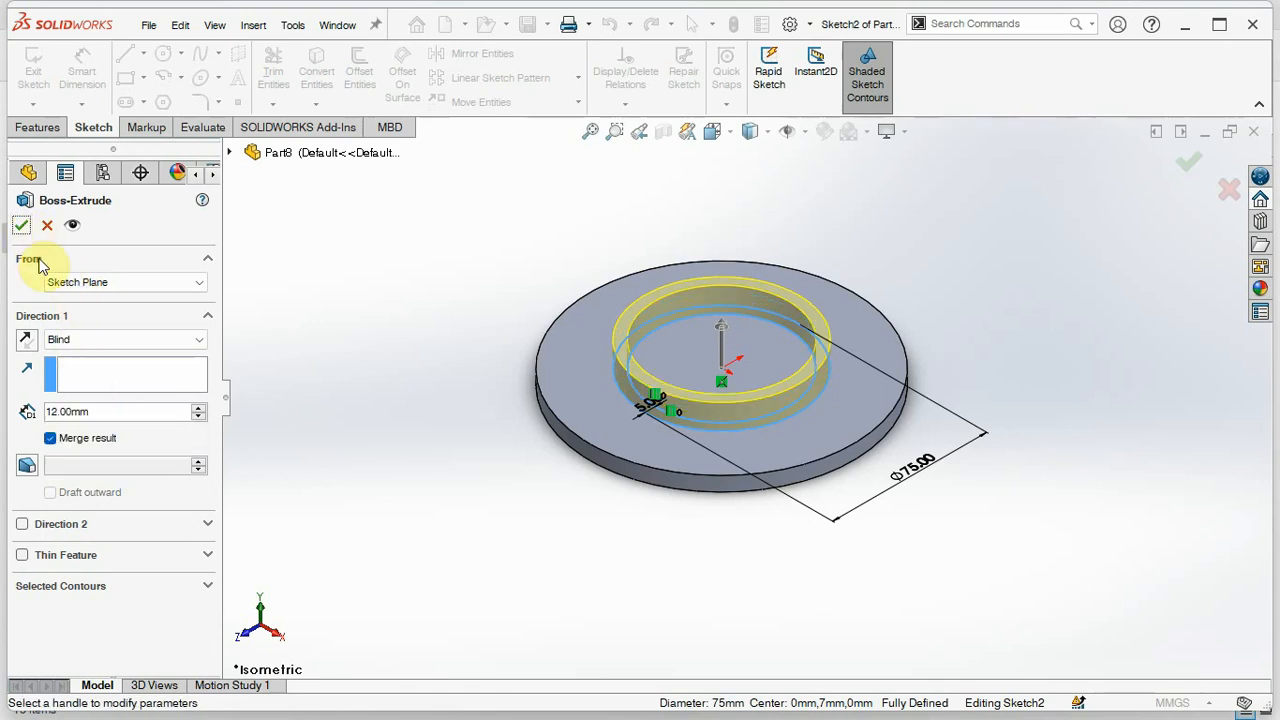
click(22, 226)
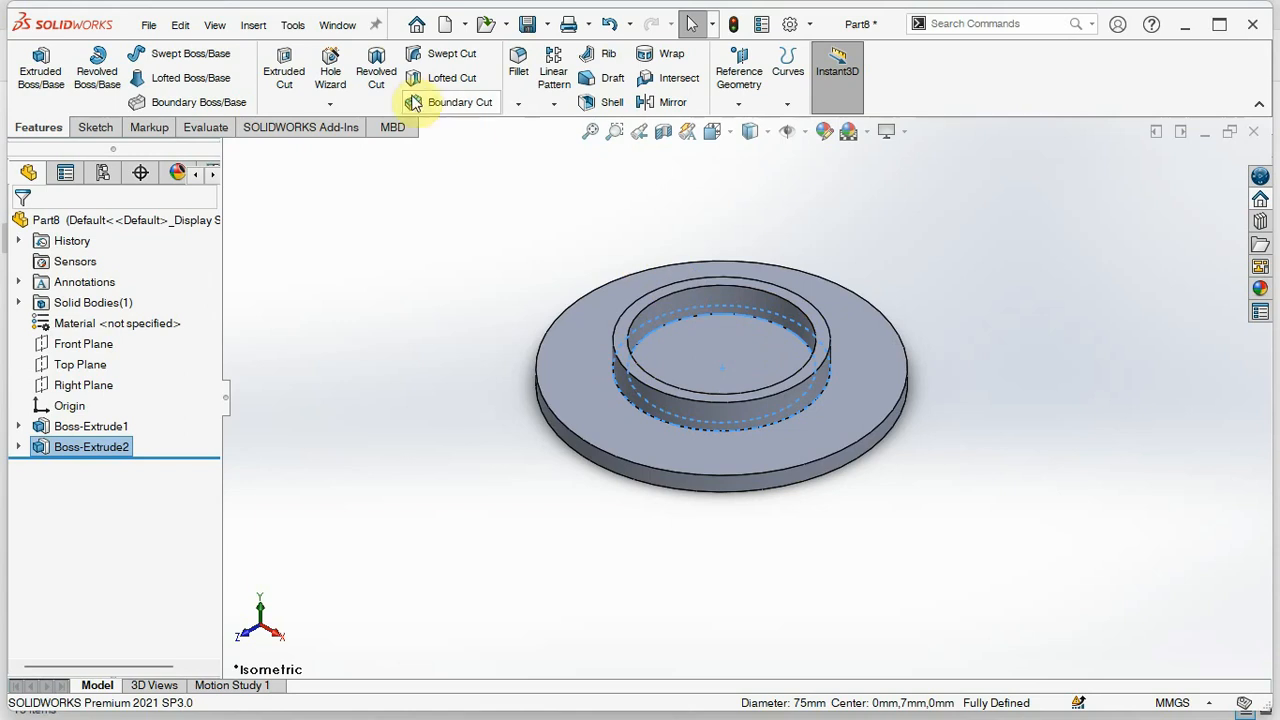
Step: Start an extruded cut sketch on the disc face inside the ring and draw a circle about 30 mm in diameter centred on the origin
click(290, 78)
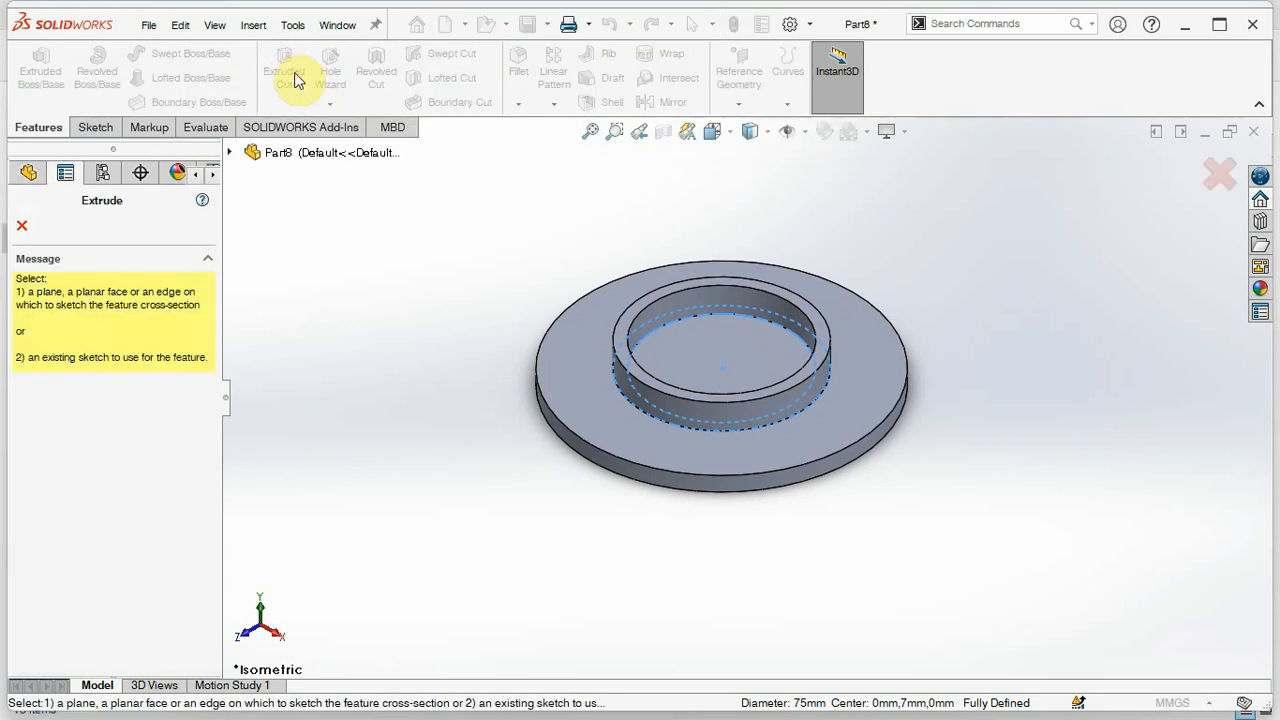
click(762, 349)
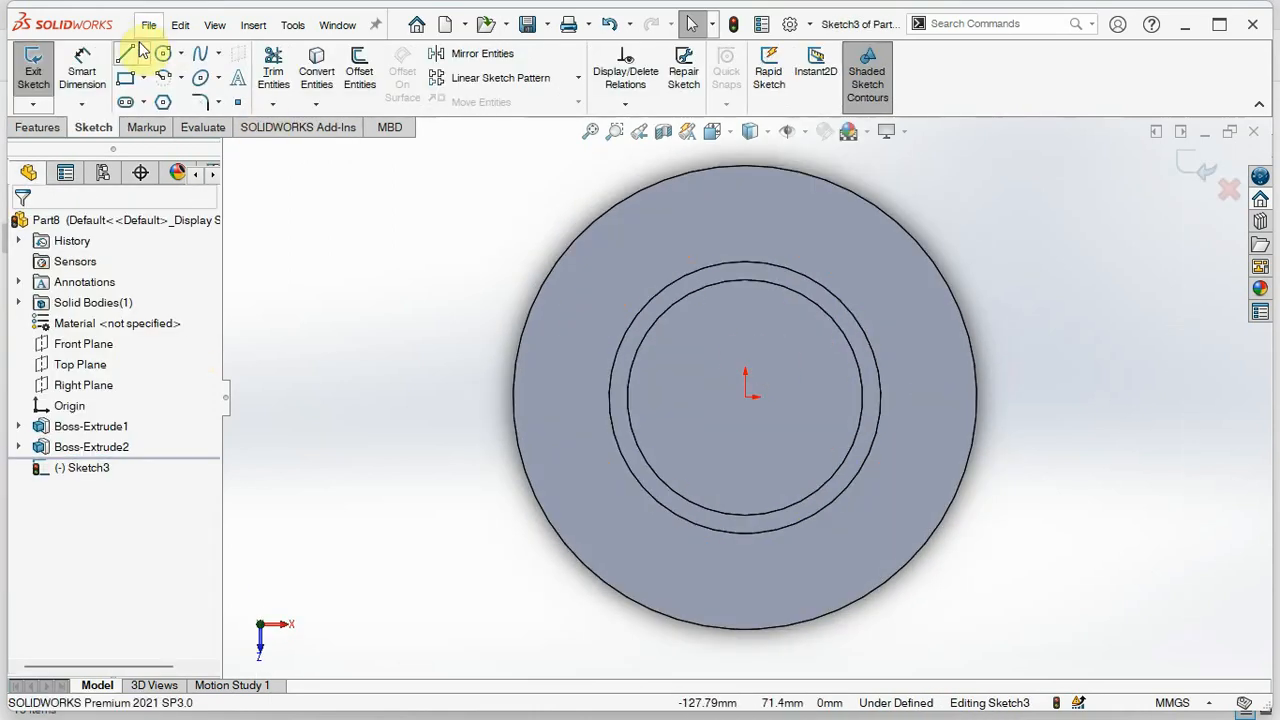
click(162, 55)
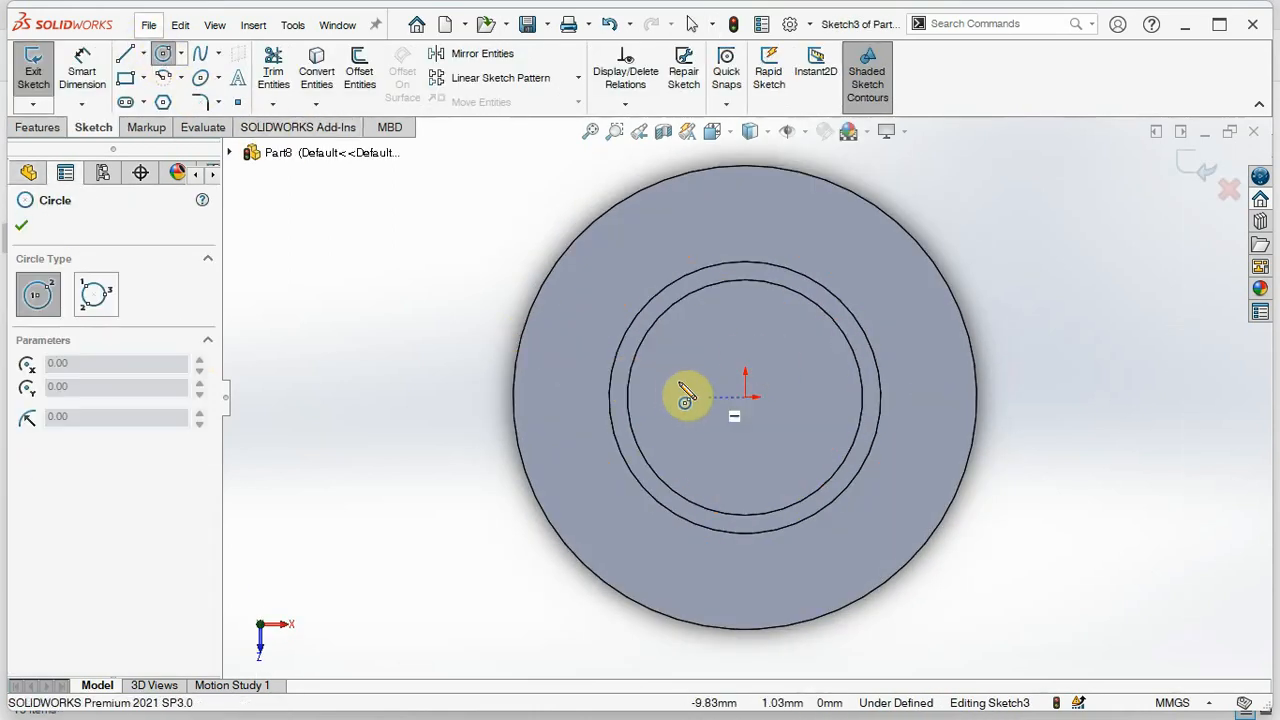
click(745, 397)
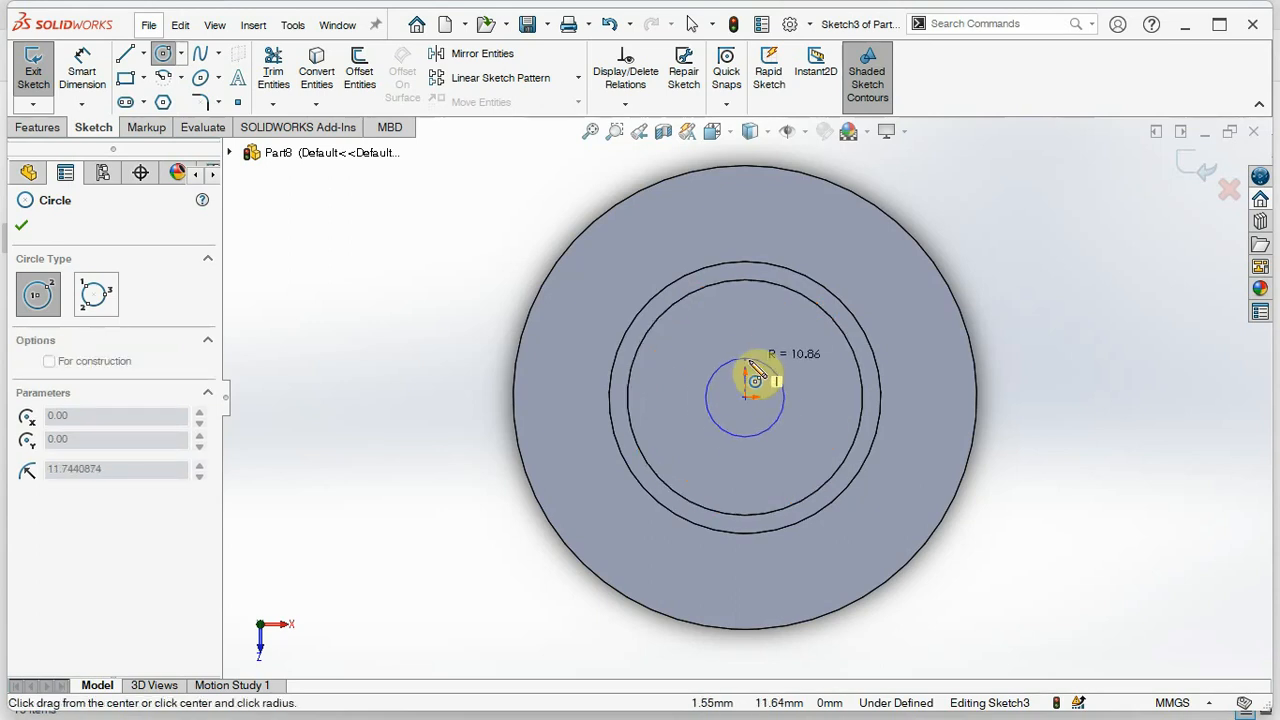
click(757, 345)
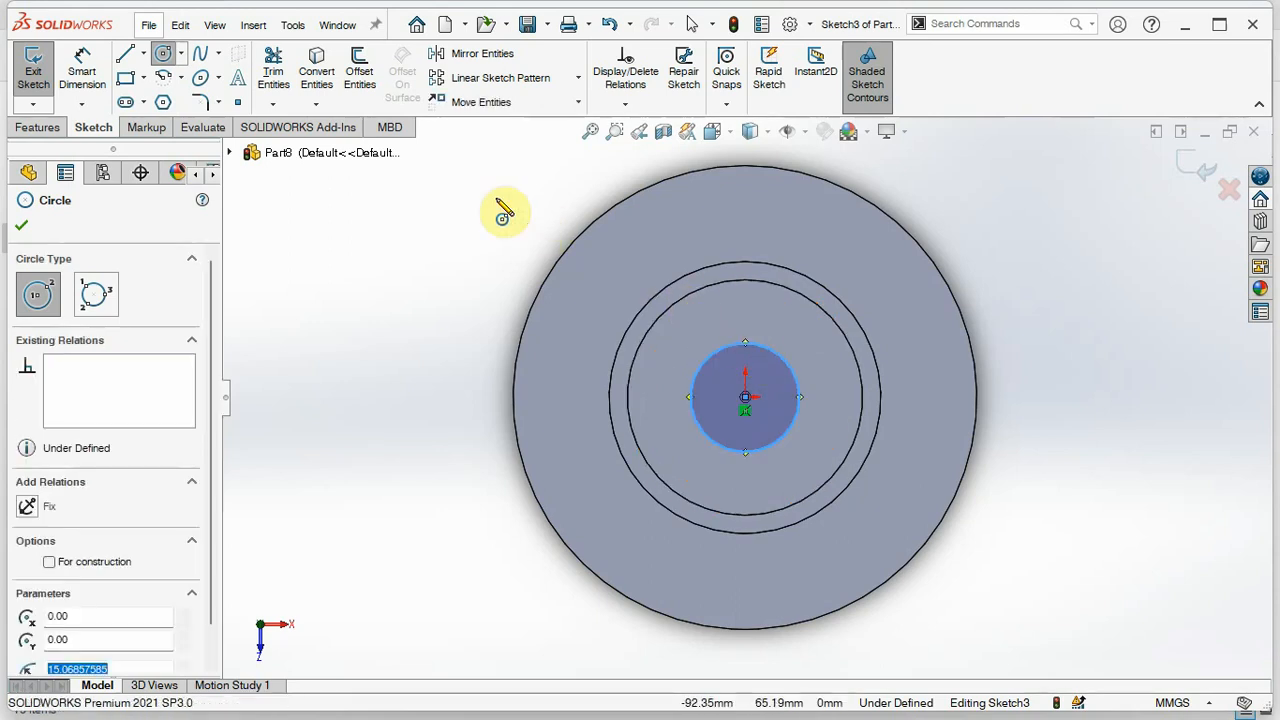
click(160, 53)
Step: Dimension the circle inside the ring with a diameter of 25 mm
click(84, 66)
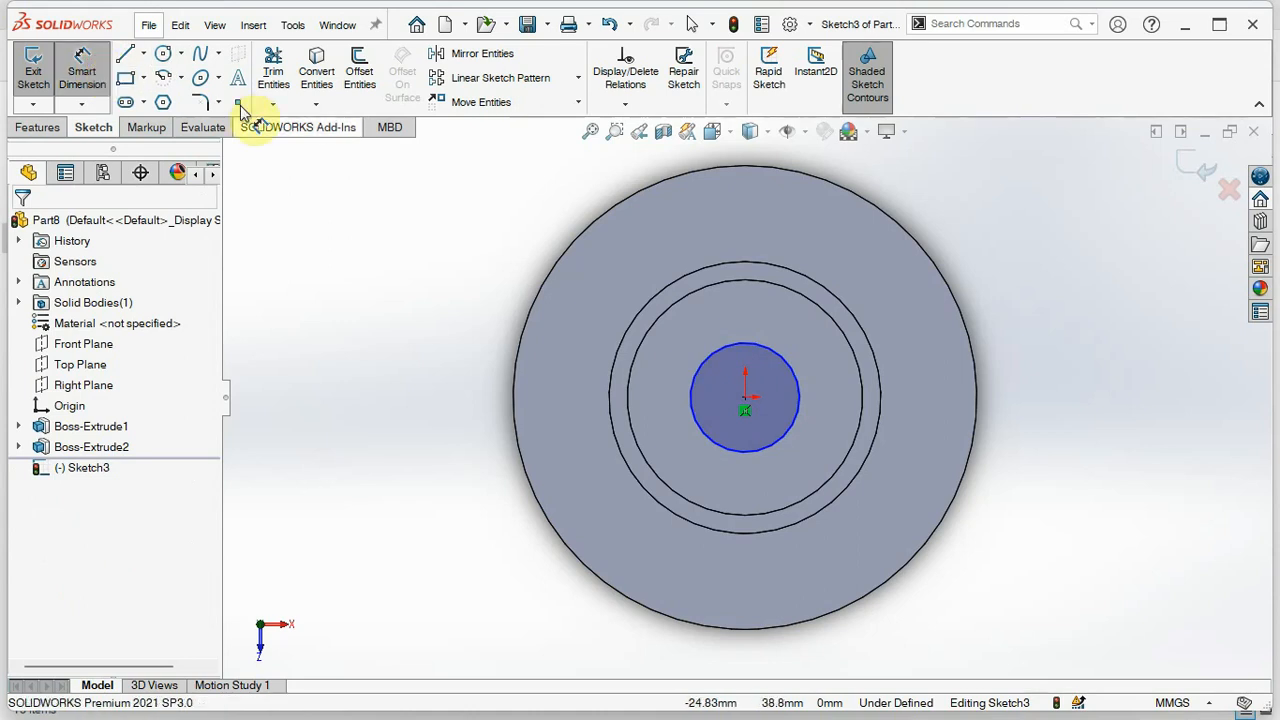
click(793, 374)
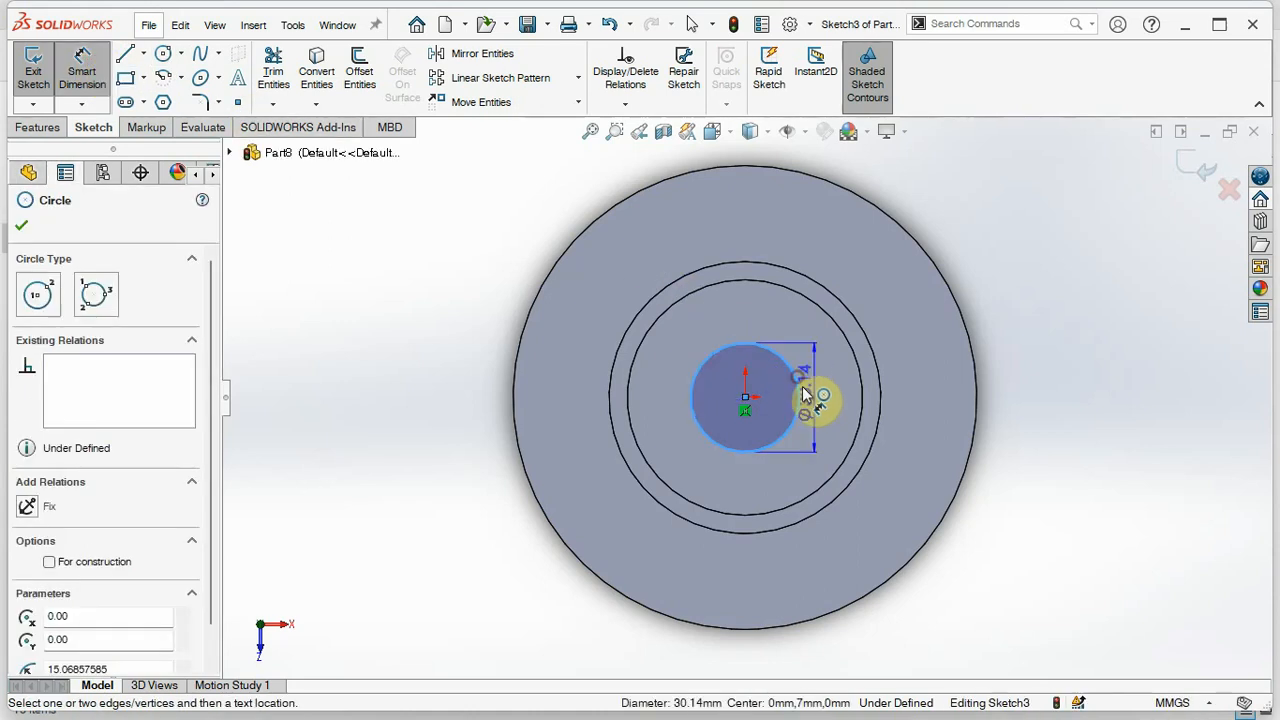
click(1051, 409)
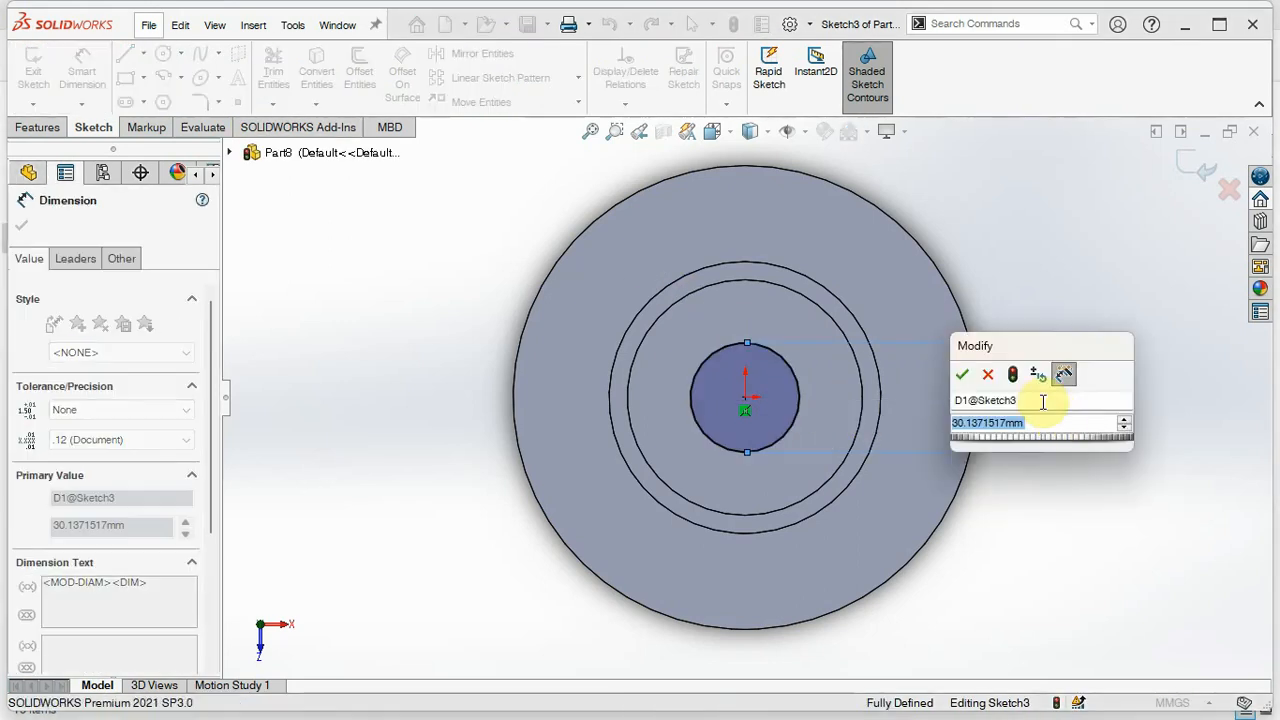
text(25)
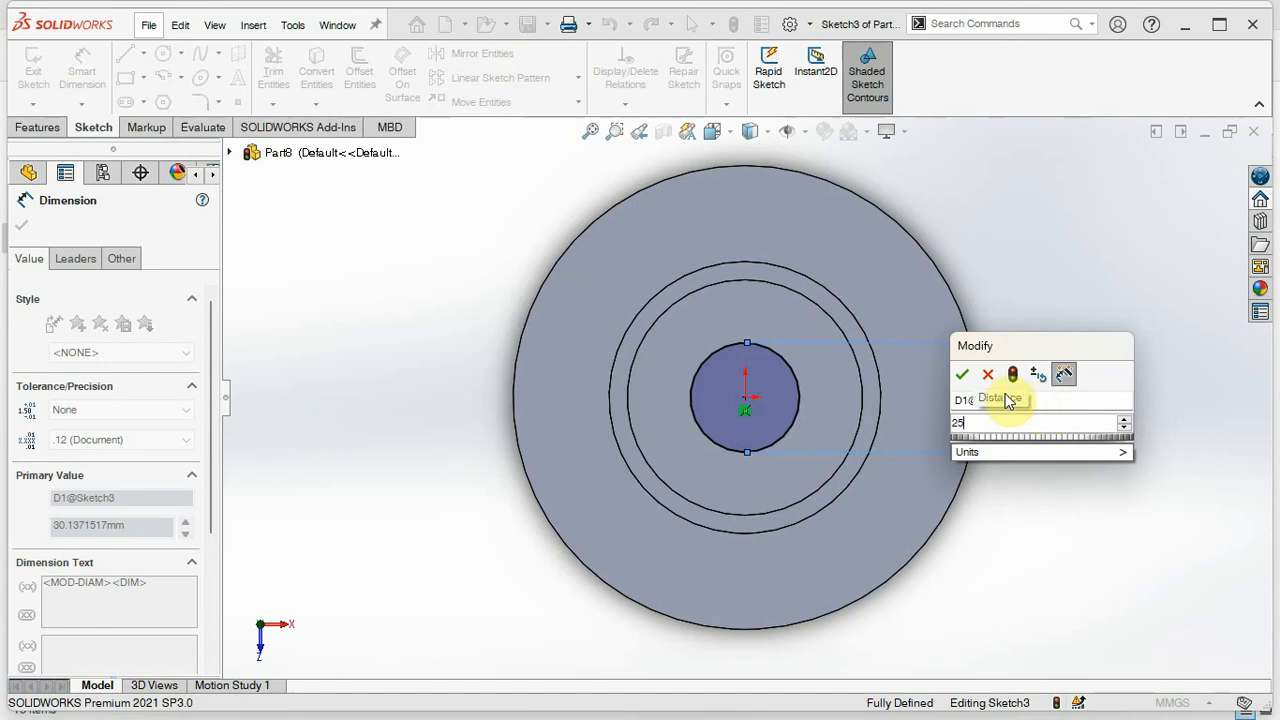
click(962, 374)
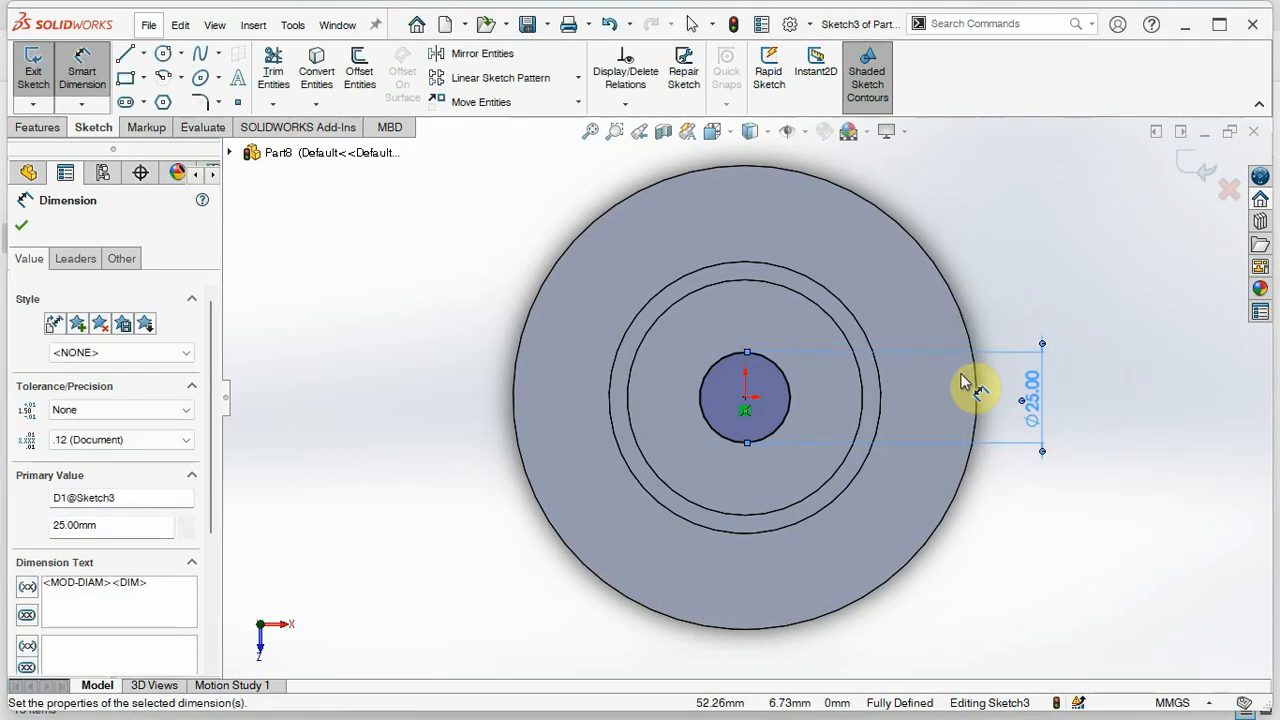
click(22, 230)
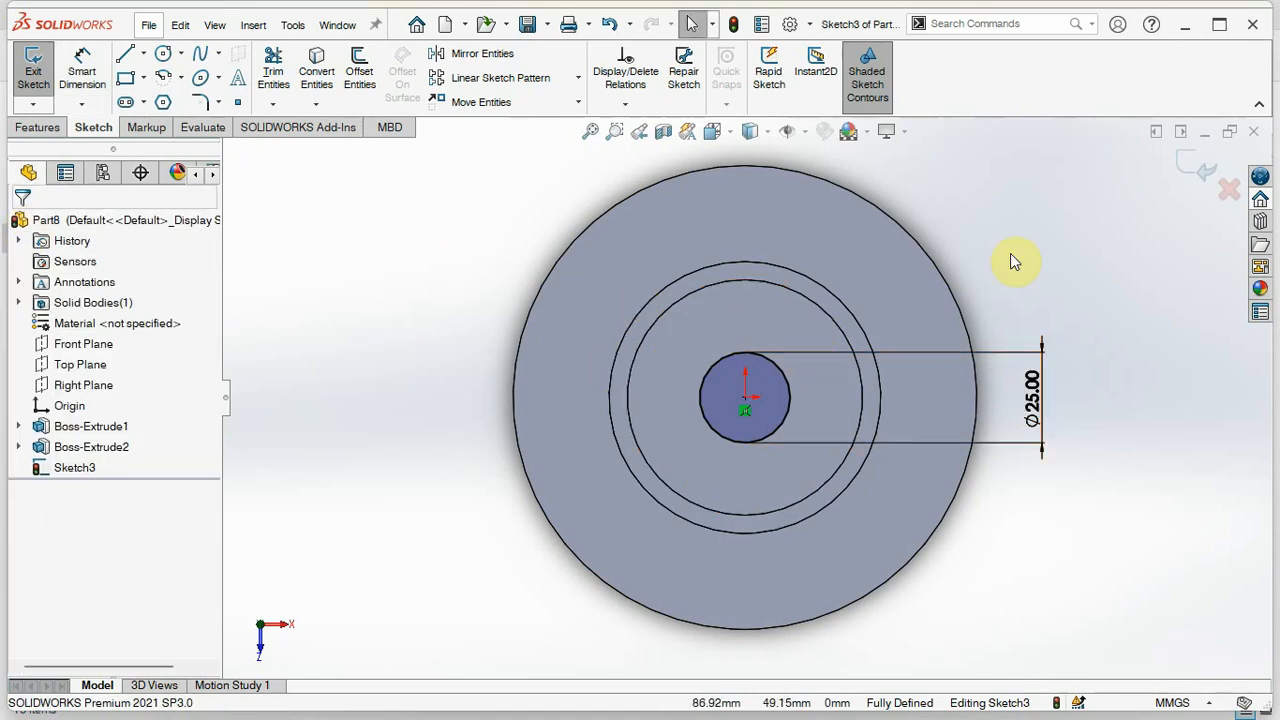
Step: Finish the sketch and cut the 25 mm circle Through All to make the central hole
click(1194, 178)
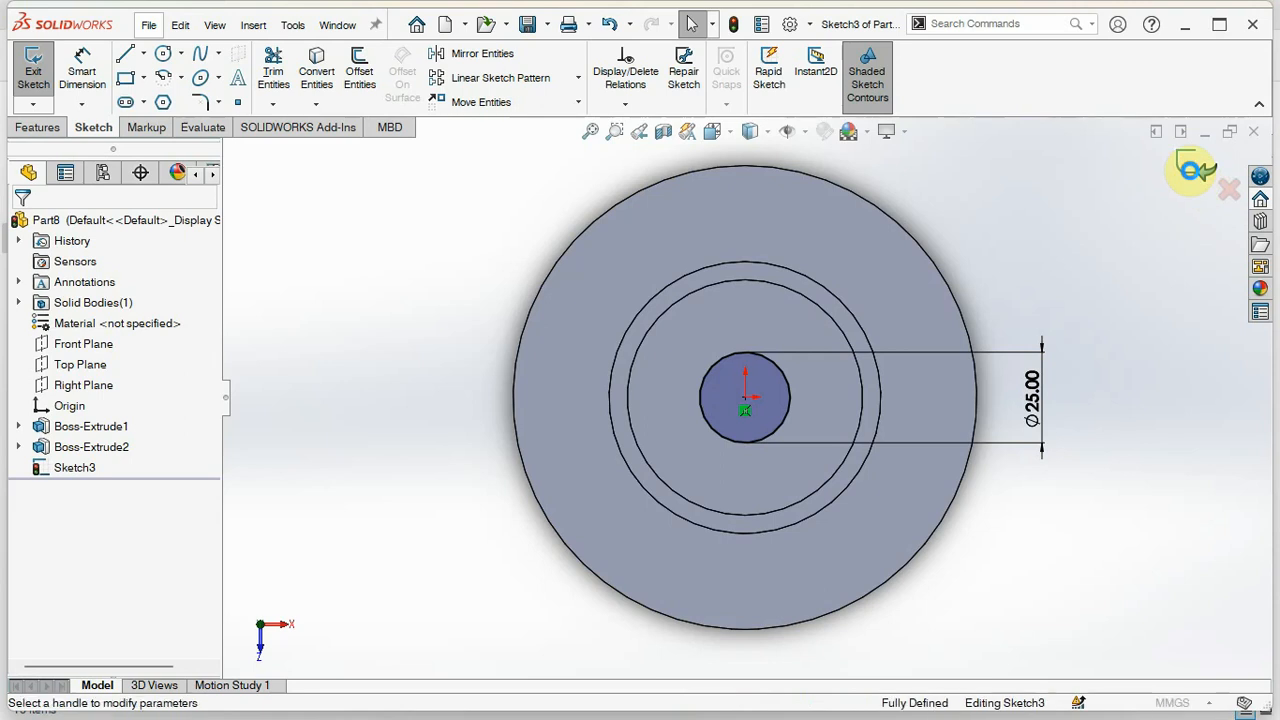
click(729, 134)
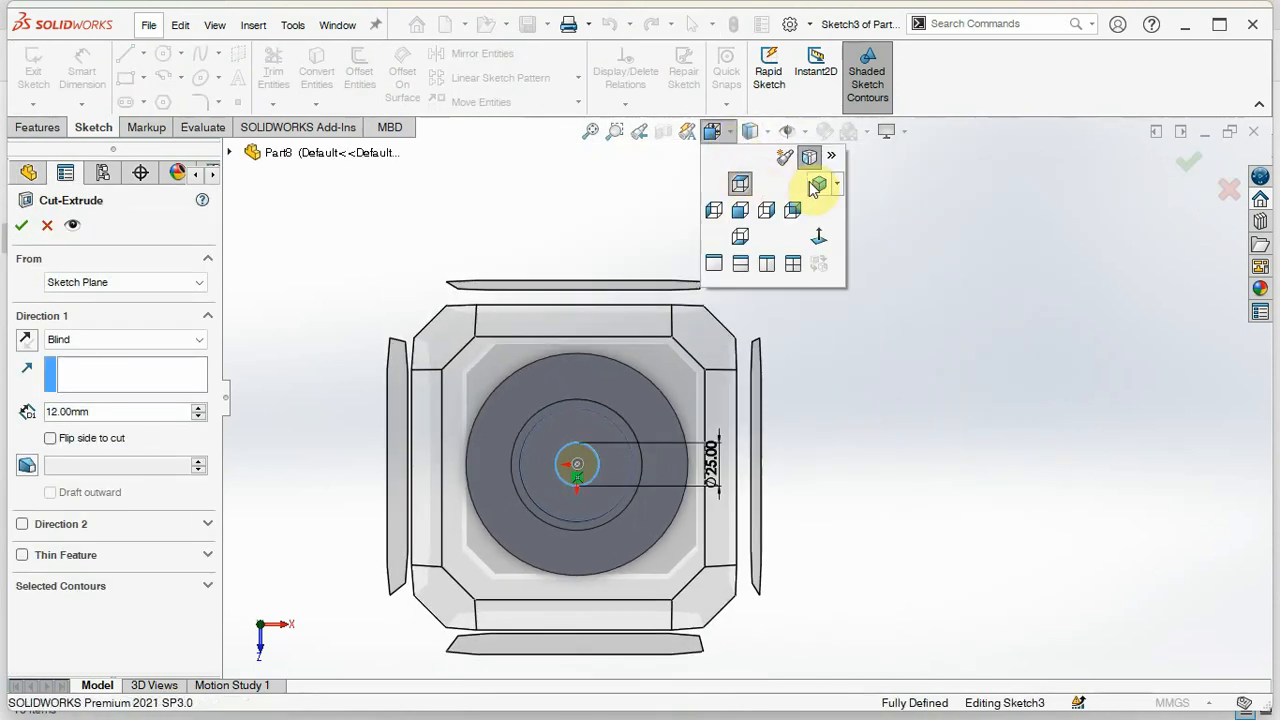
click(814, 183)
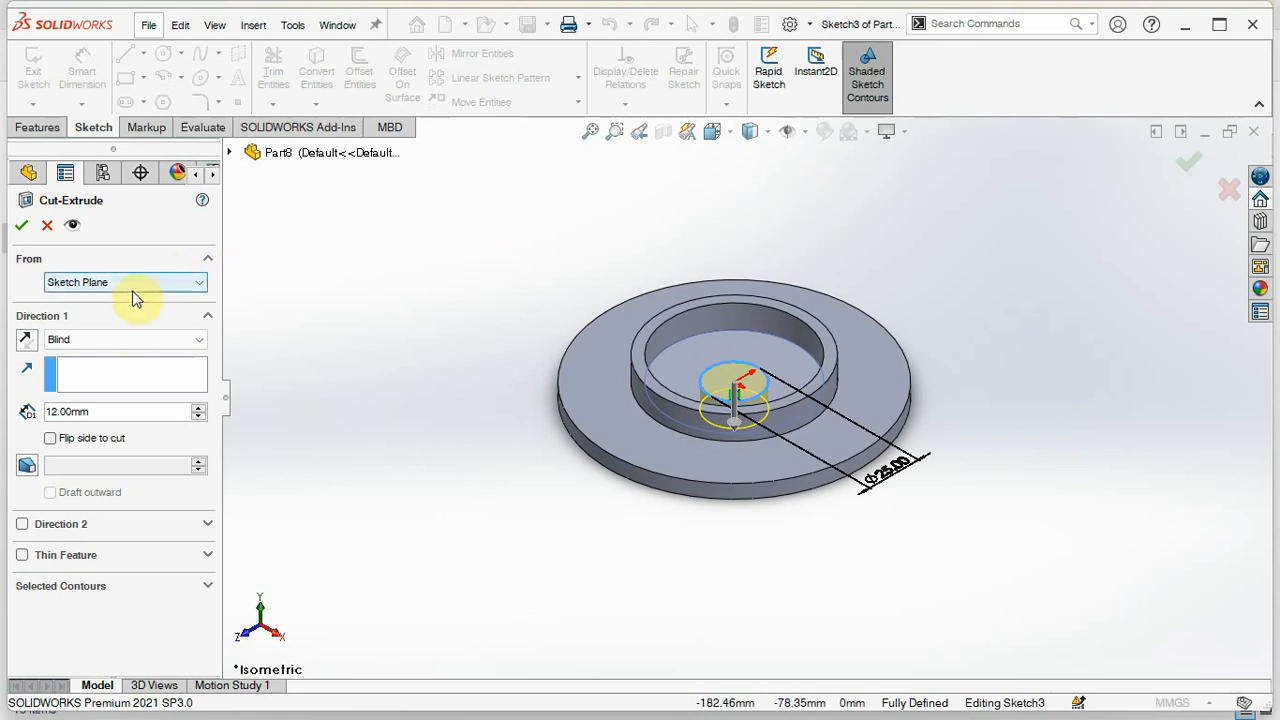
click(125, 341)
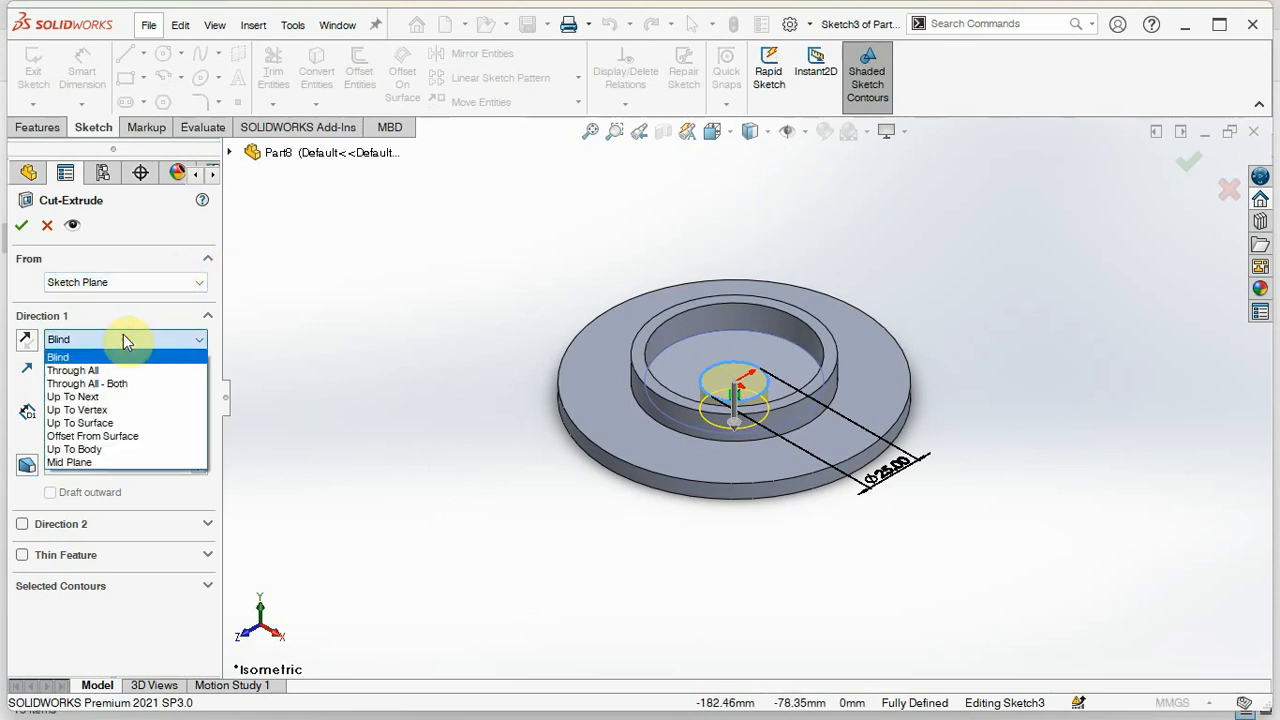
click(110, 370)
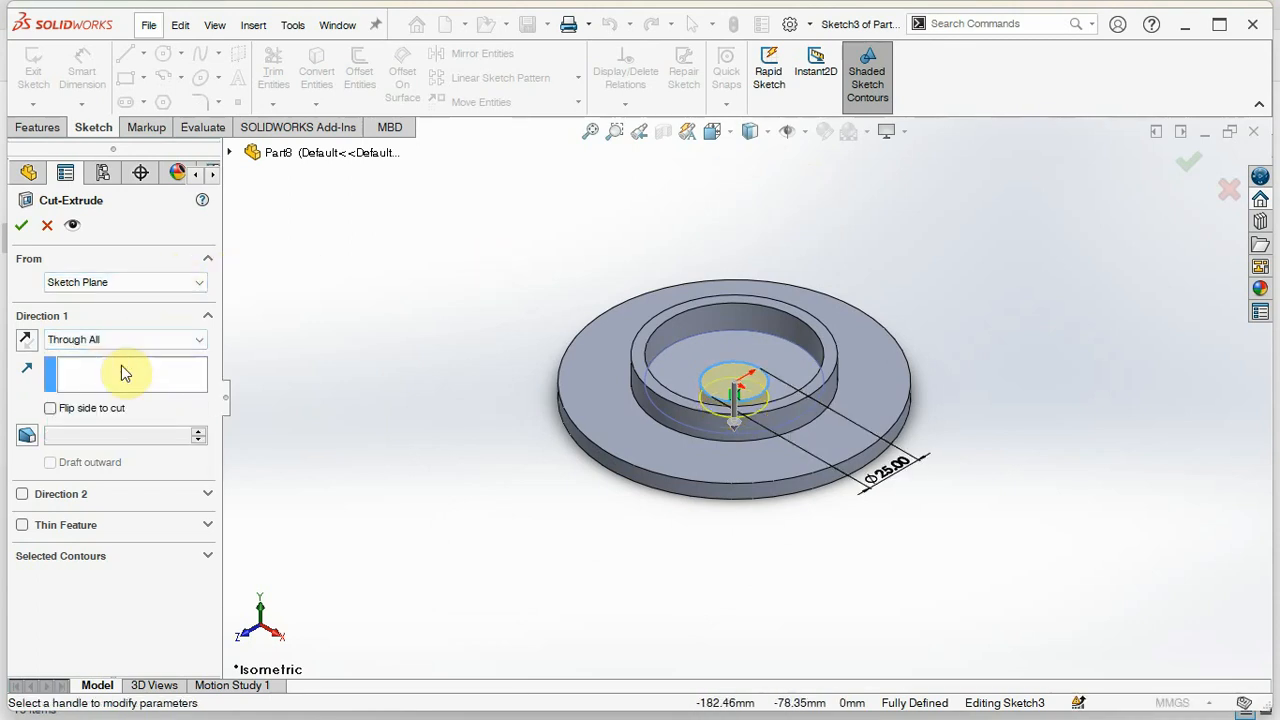
click(21, 225)
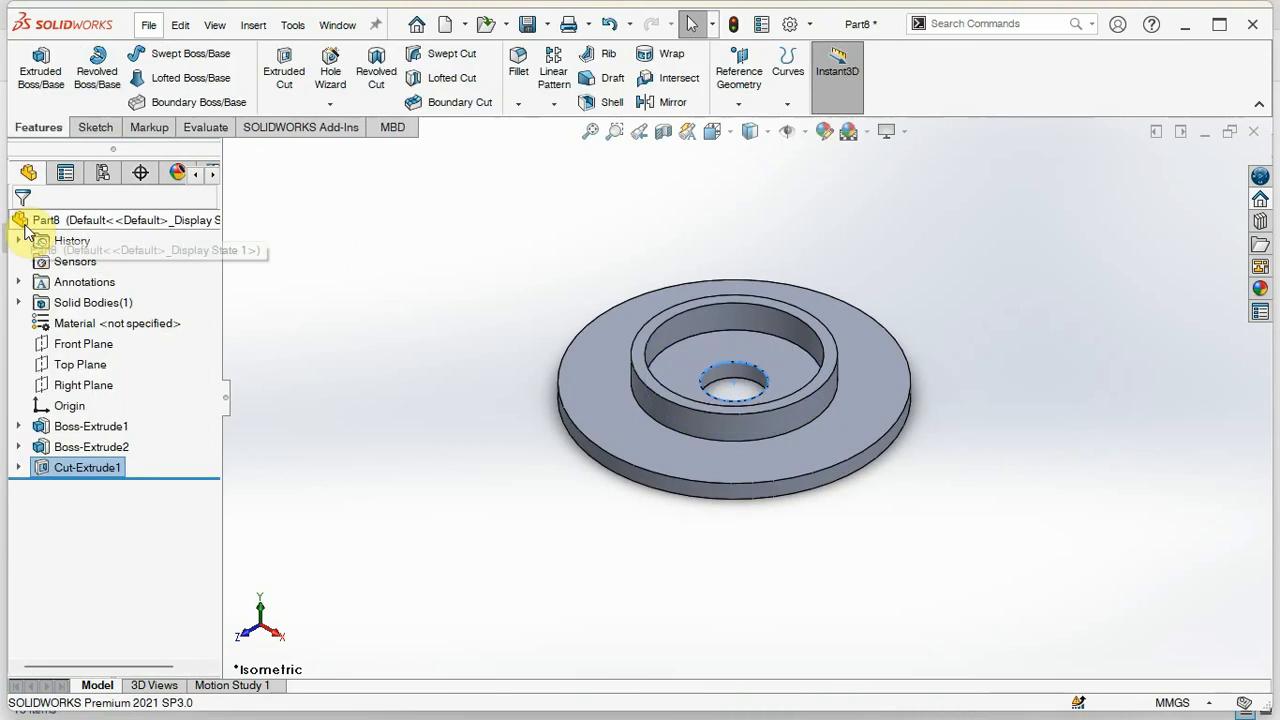
click(1071, 483)
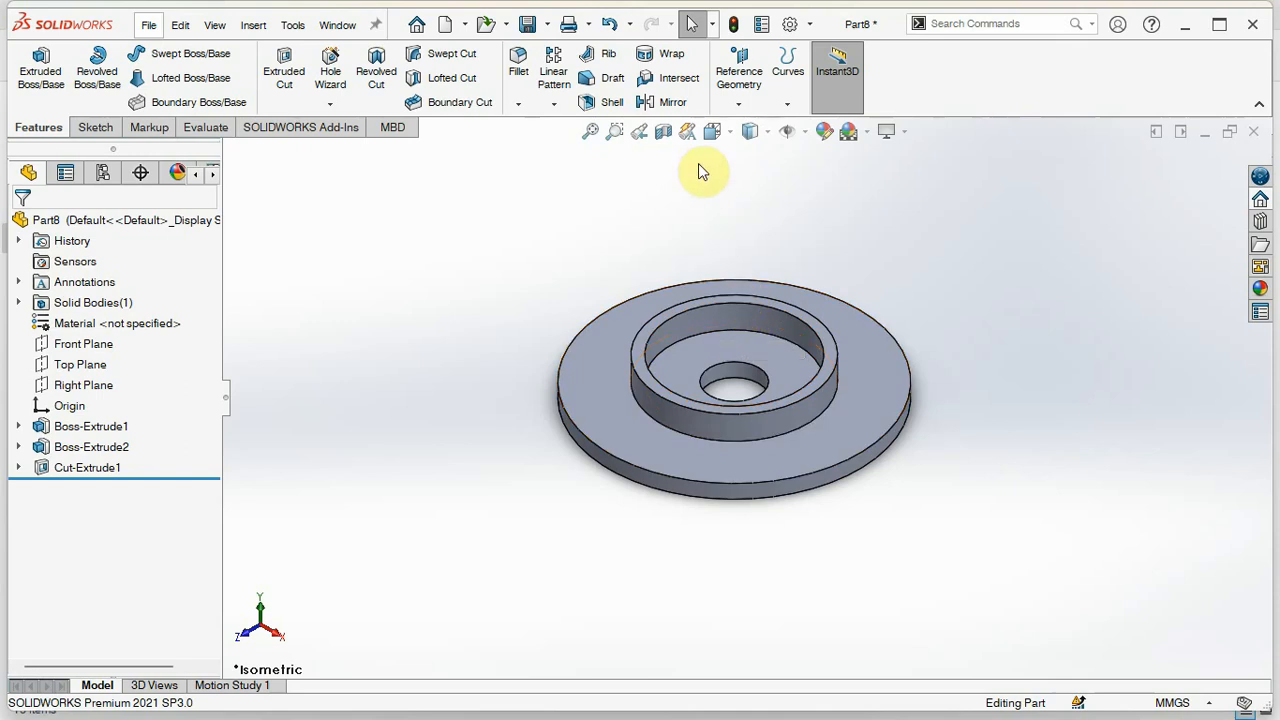
Step: Start an extruded boss sketch on the disc's top face outside the ring and draw a vertical centerline from the origin to just past the outer edge
click(730, 135)
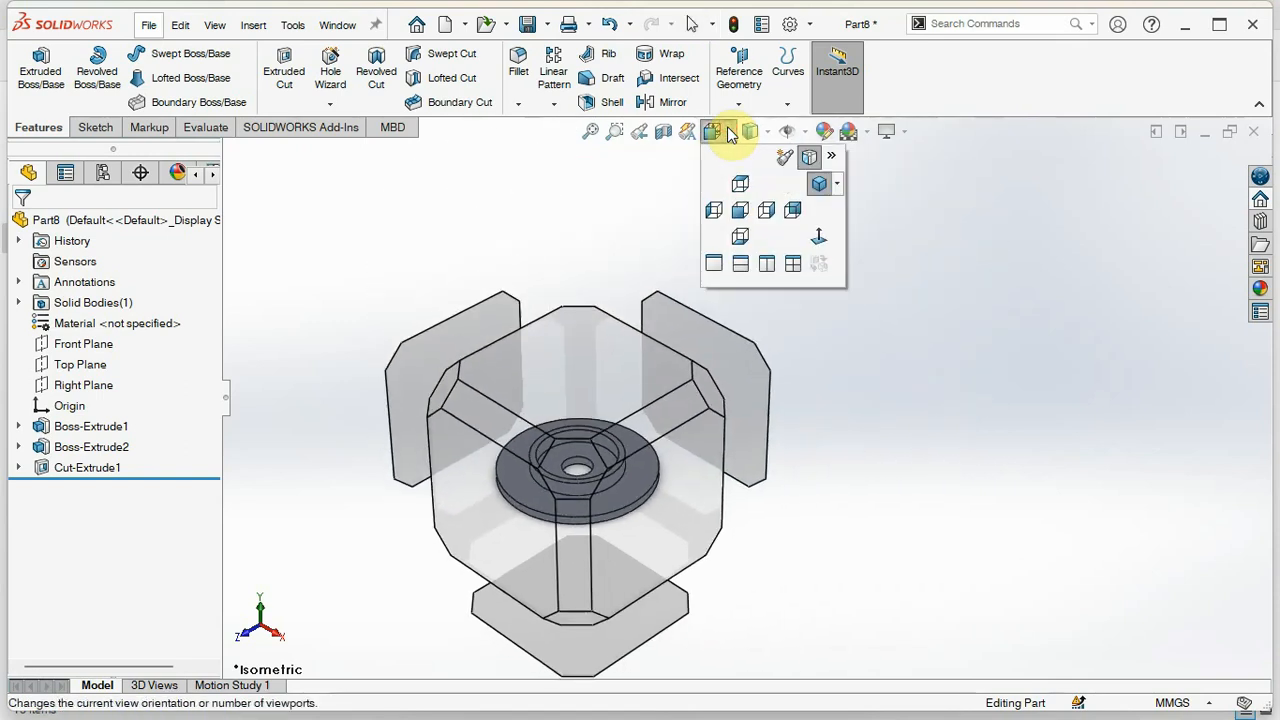
click(740, 185)
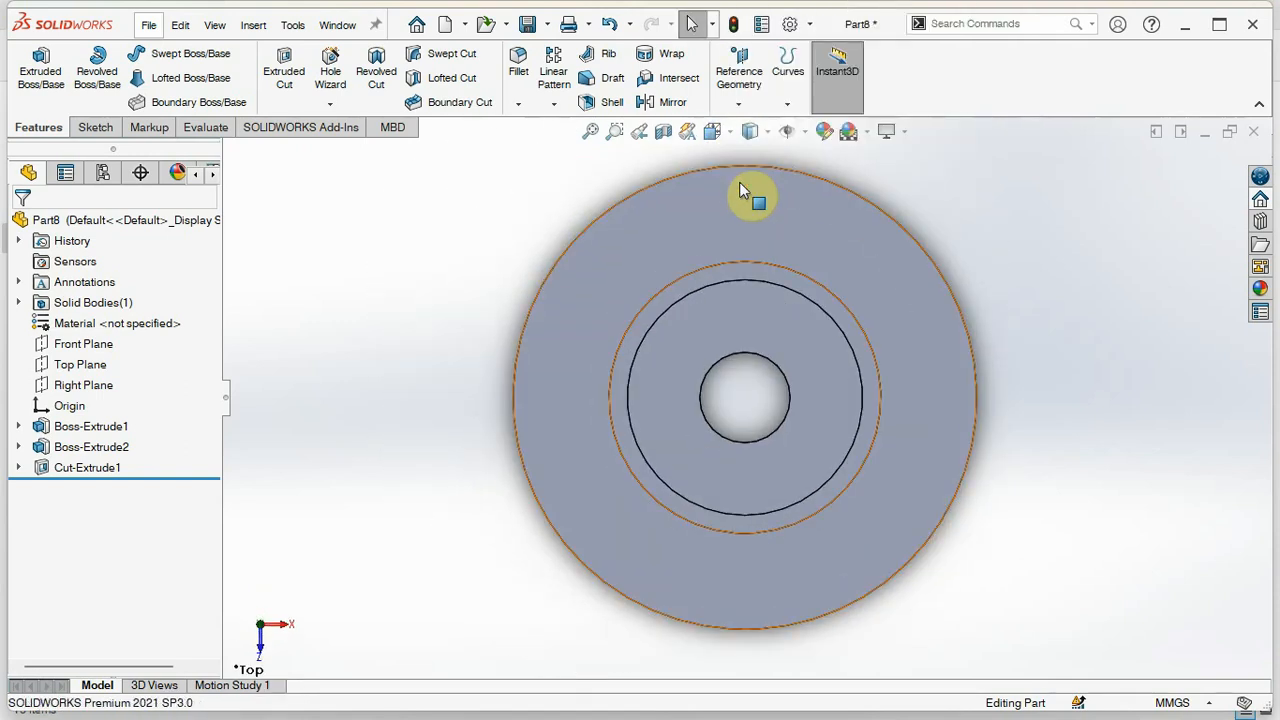
click(55, 80)
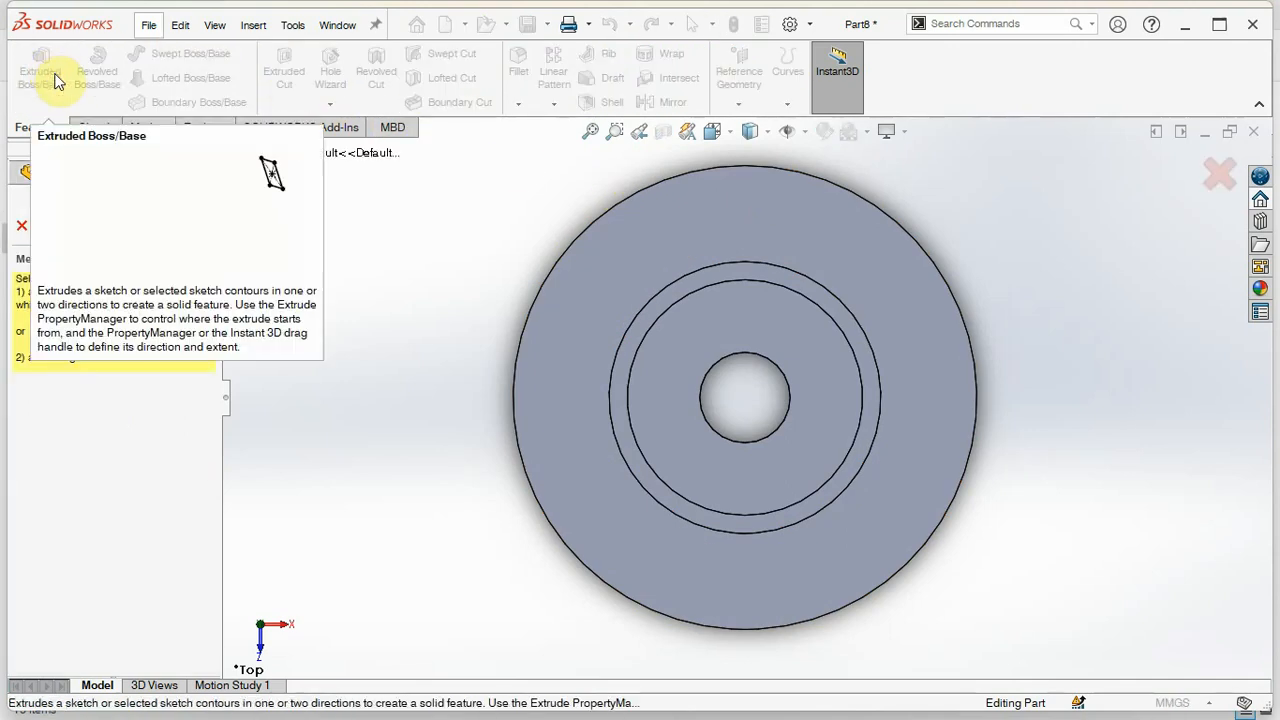
click(752, 218)
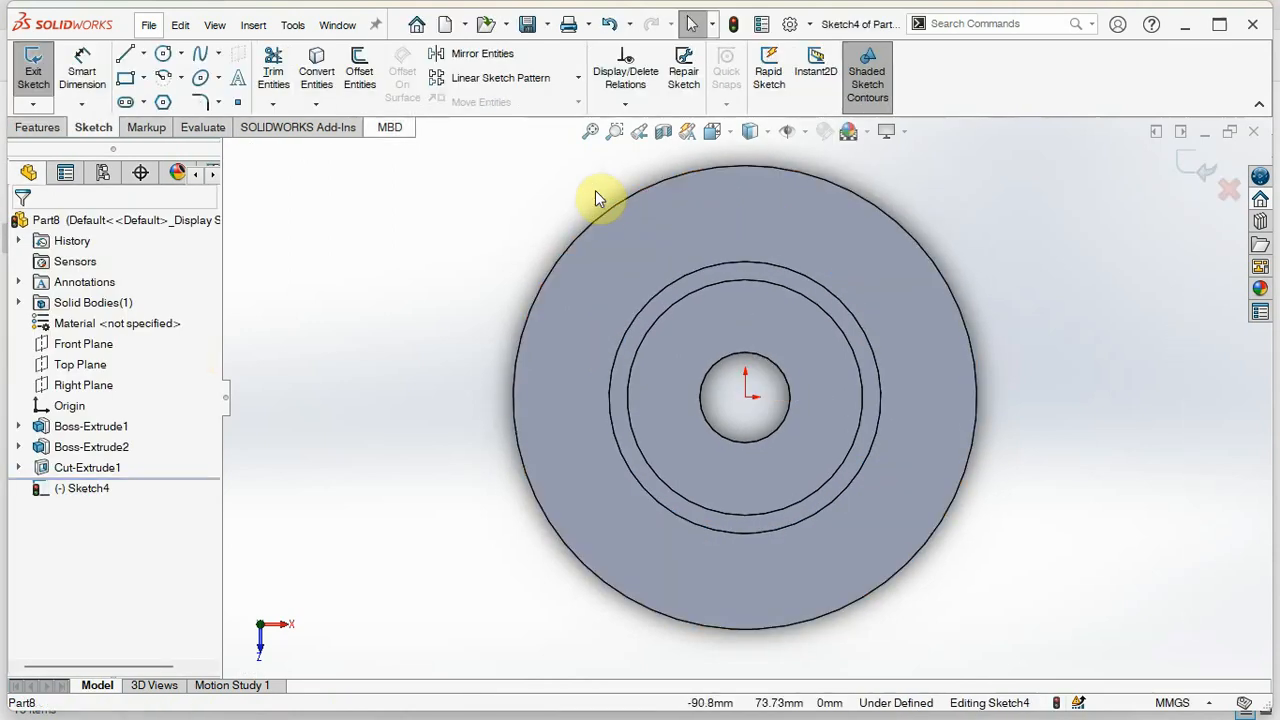
click(163, 55)
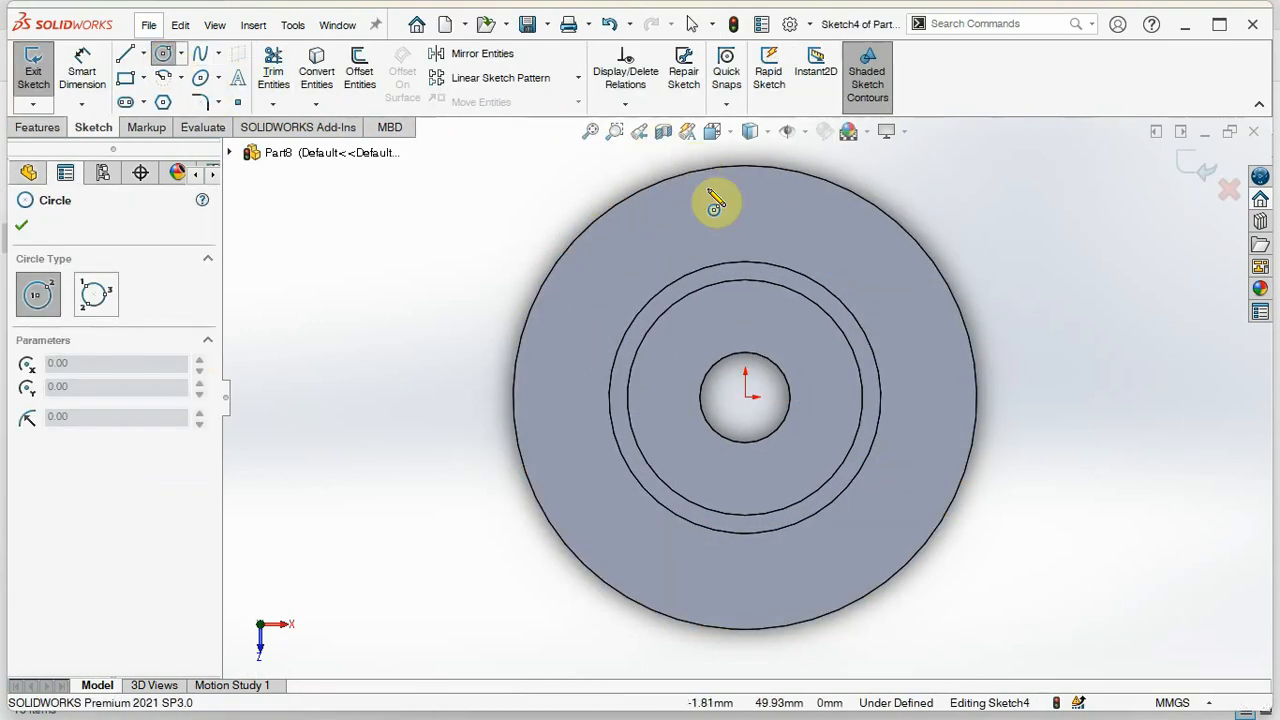
click(144, 54)
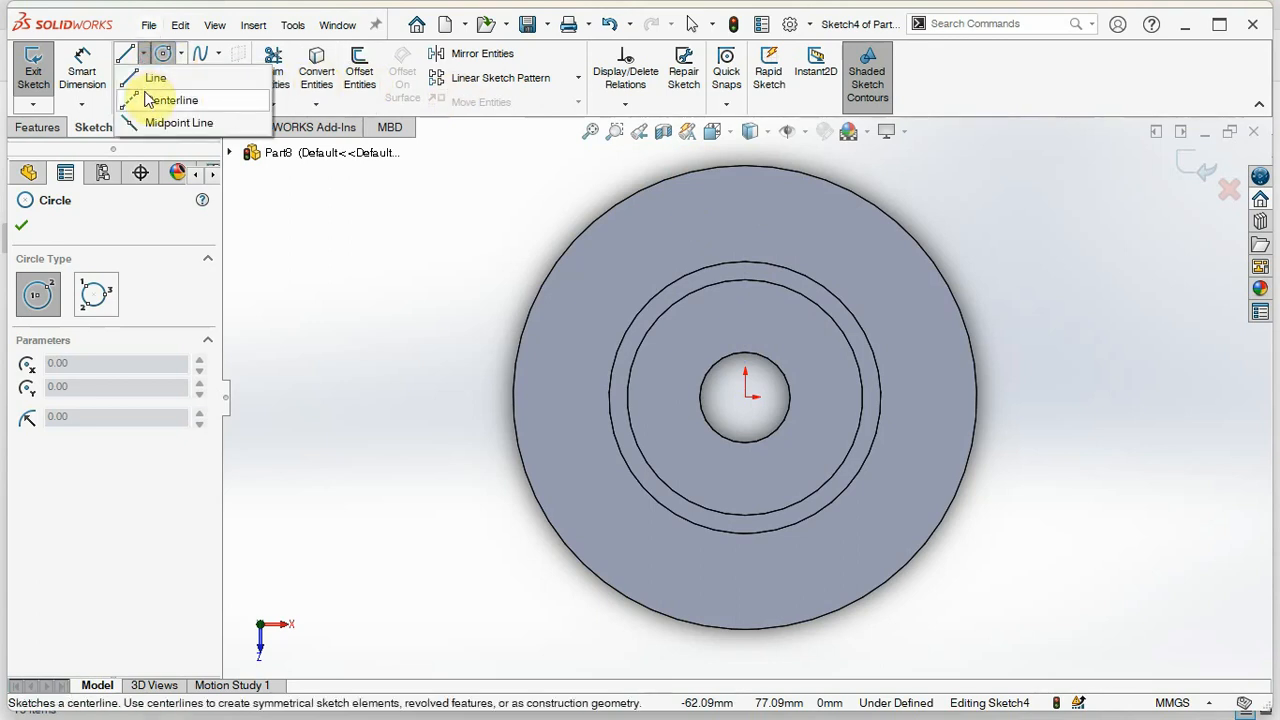
click(150, 100)
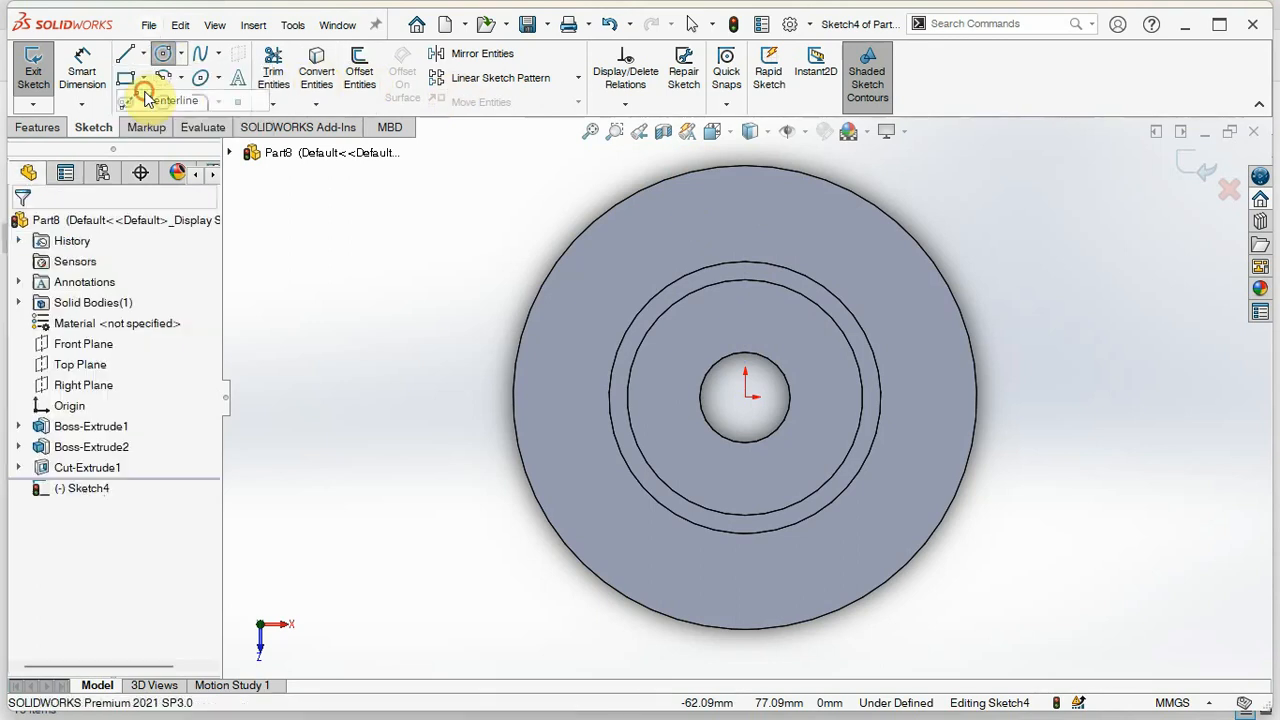
click(746, 396)
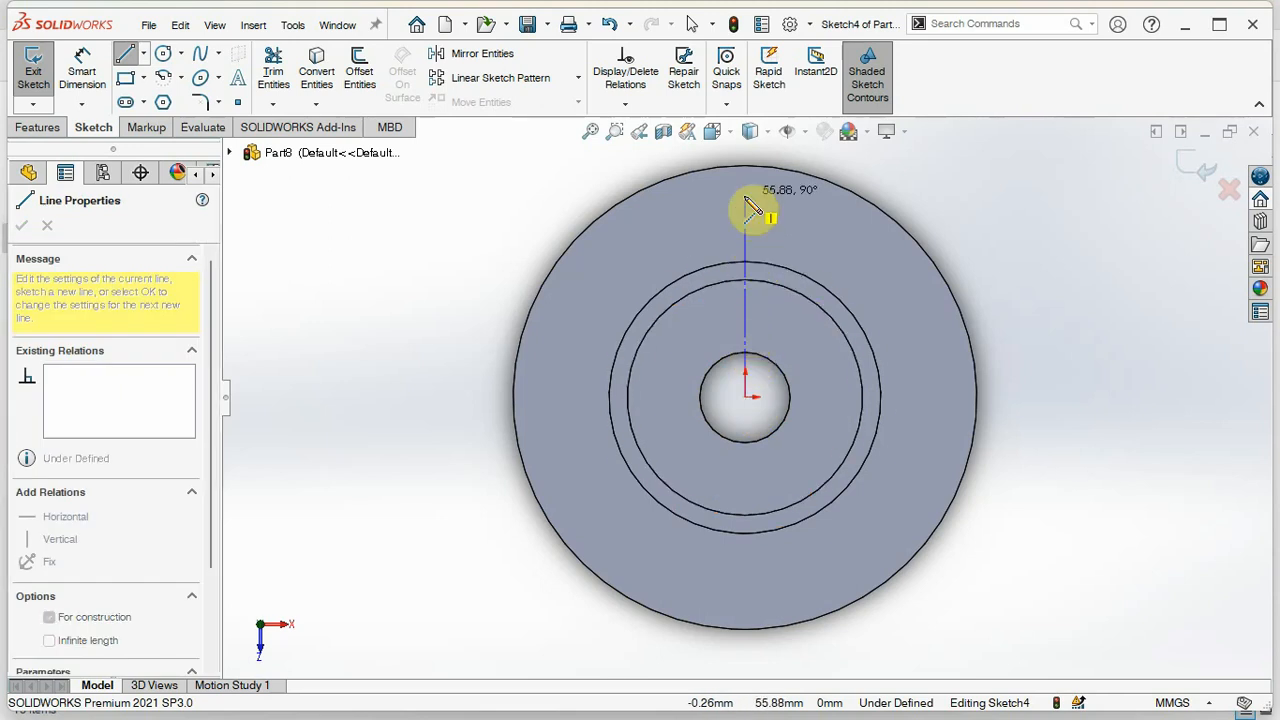
click(746, 156)
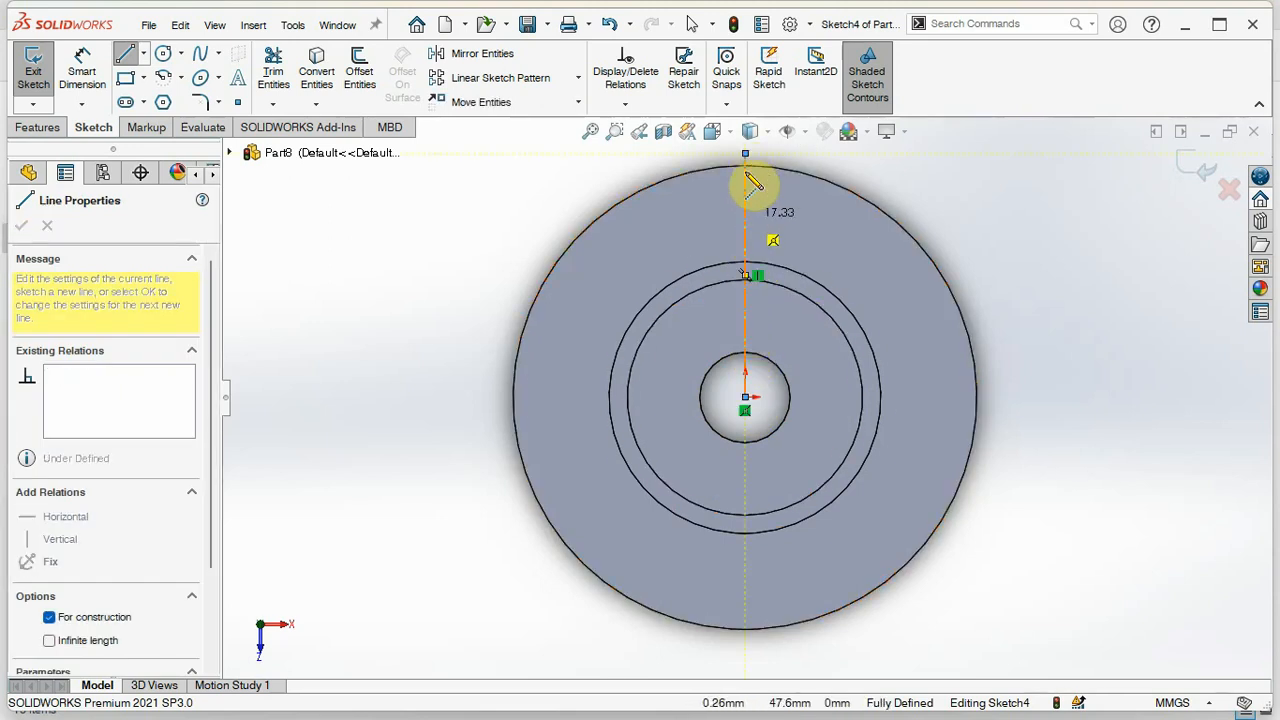
Step: Draw a circle centred on the vertical centerline between the ring and the disc's outer edge and dimension its diameter to 27 mm
click(162, 53)
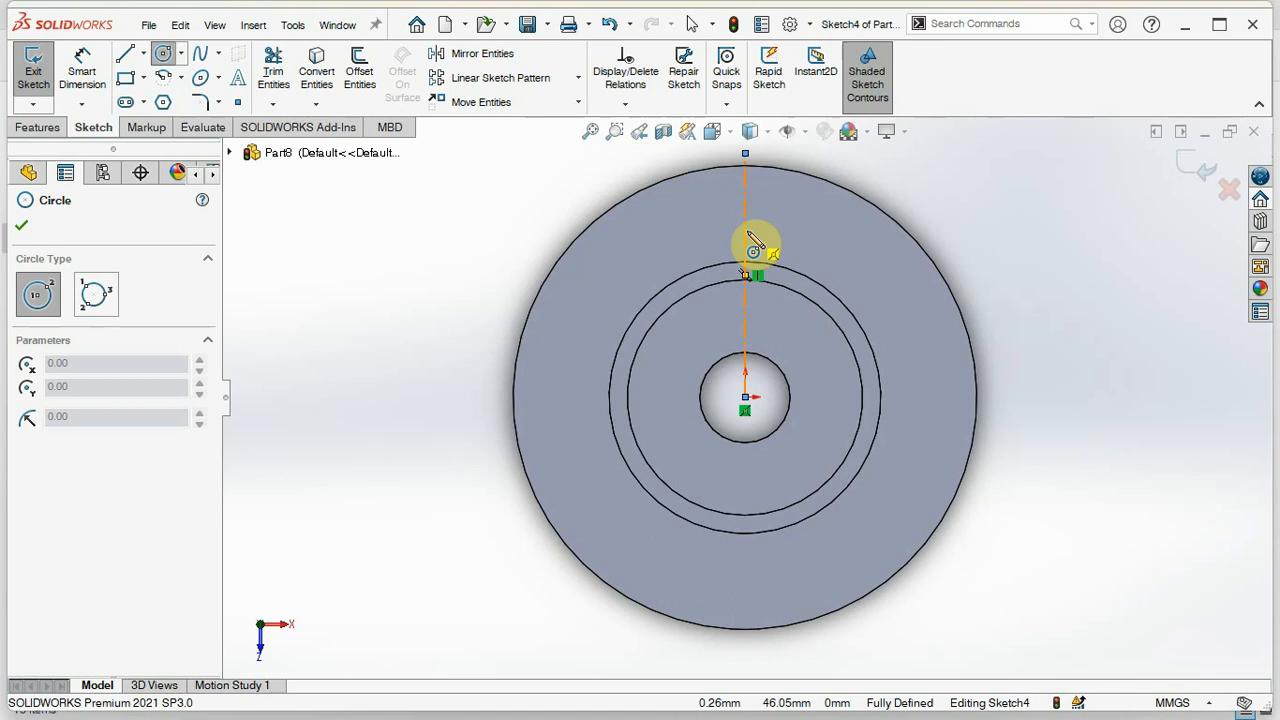
click(745, 231)
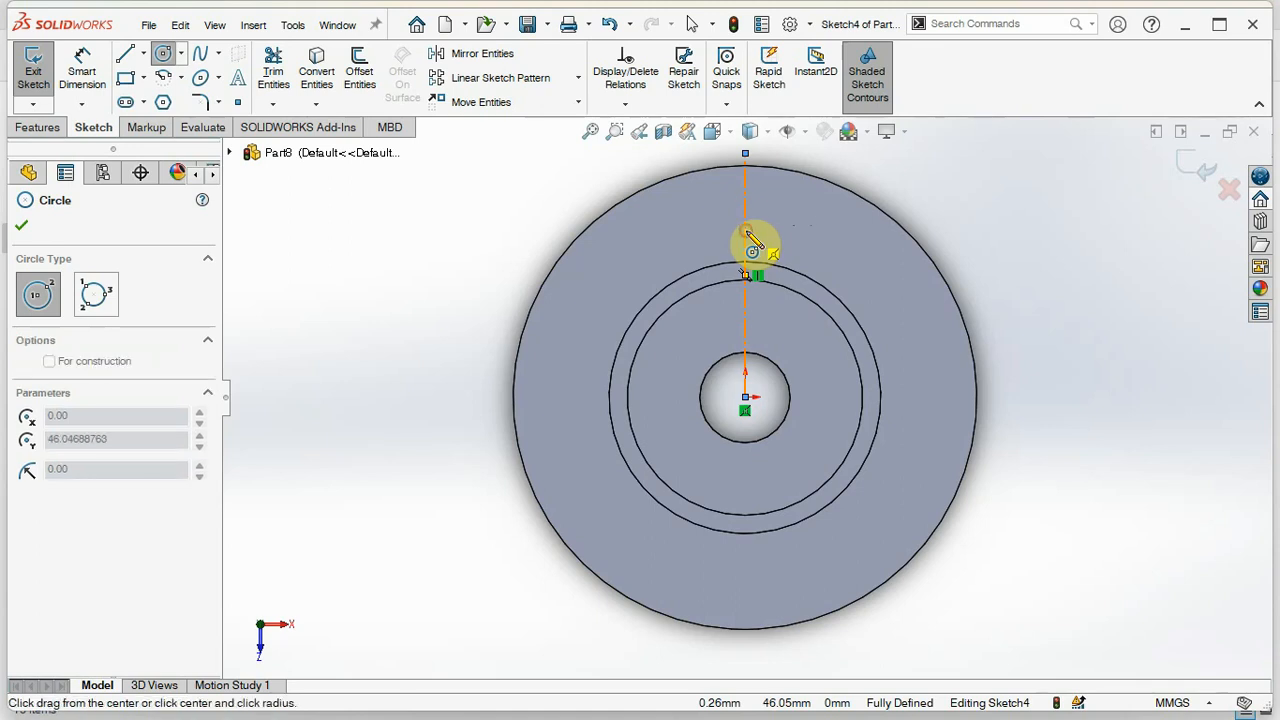
click(785, 210)
click(82, 70)
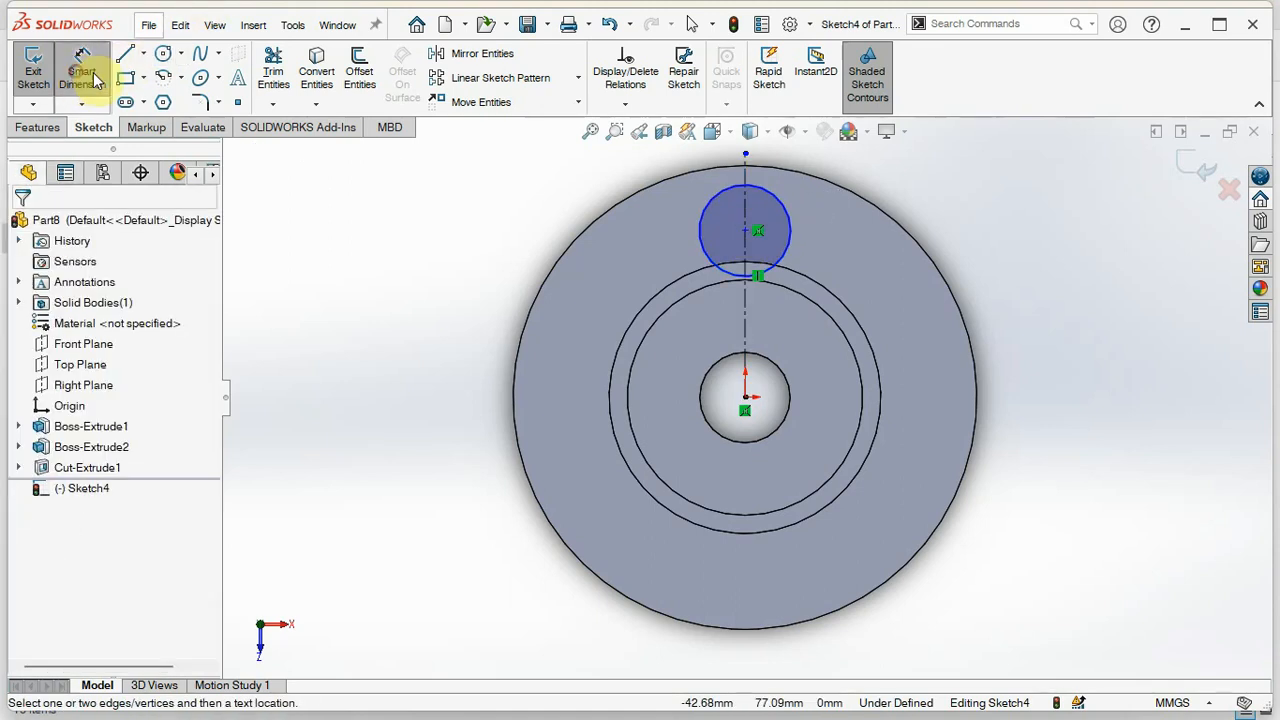
click(790, 232)
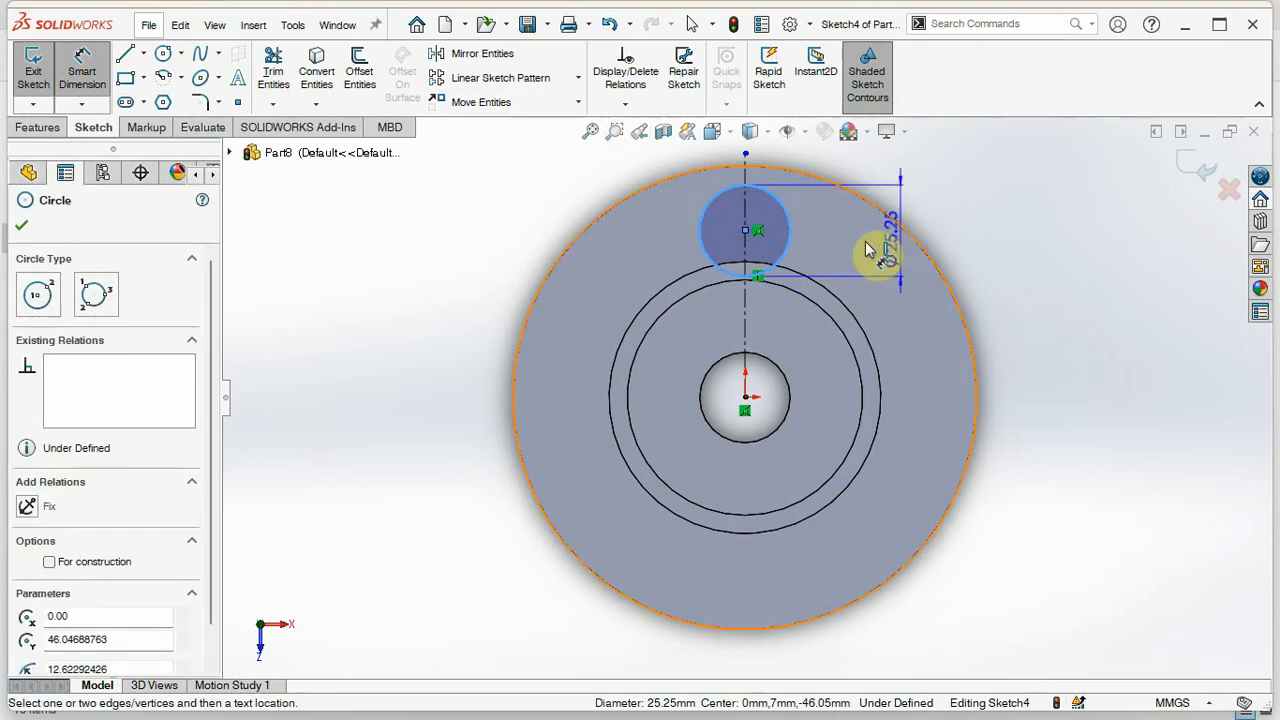
click(1045, 255)
text(25)
key(Return)
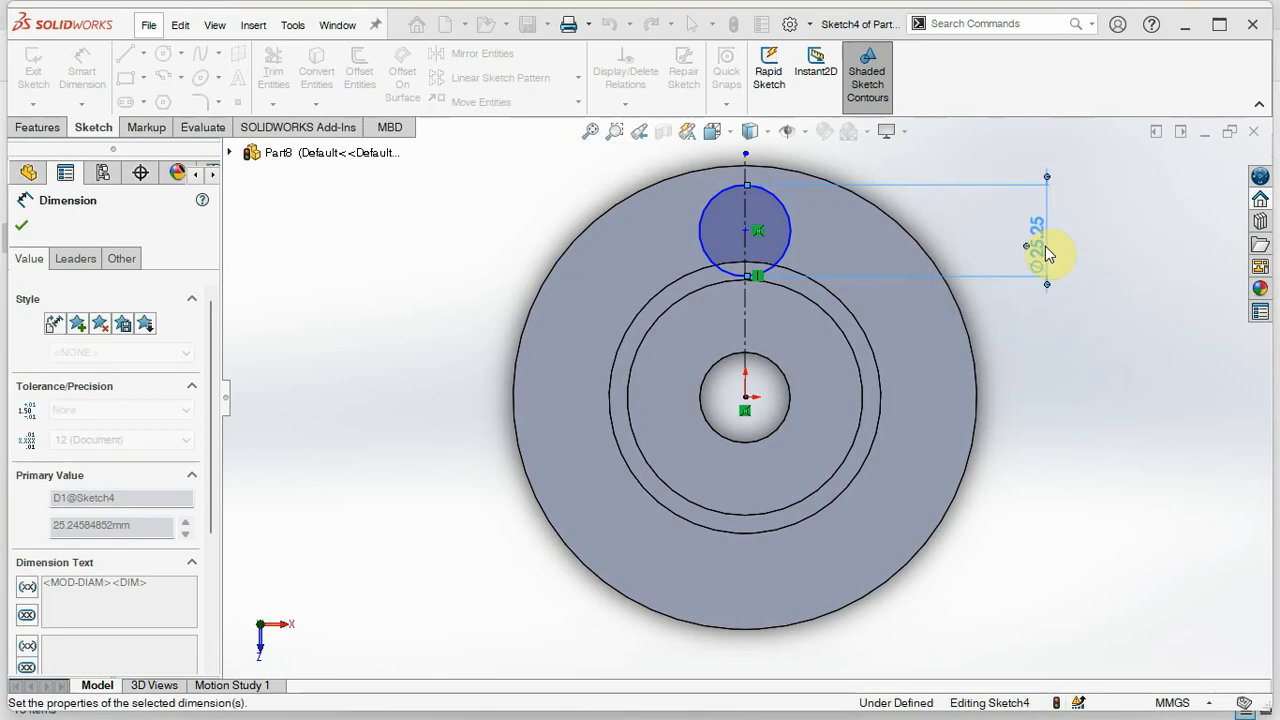
Step: Dimension the distance from the 27 mm circle's centre to the origin as 35 mm
click(748, 236)
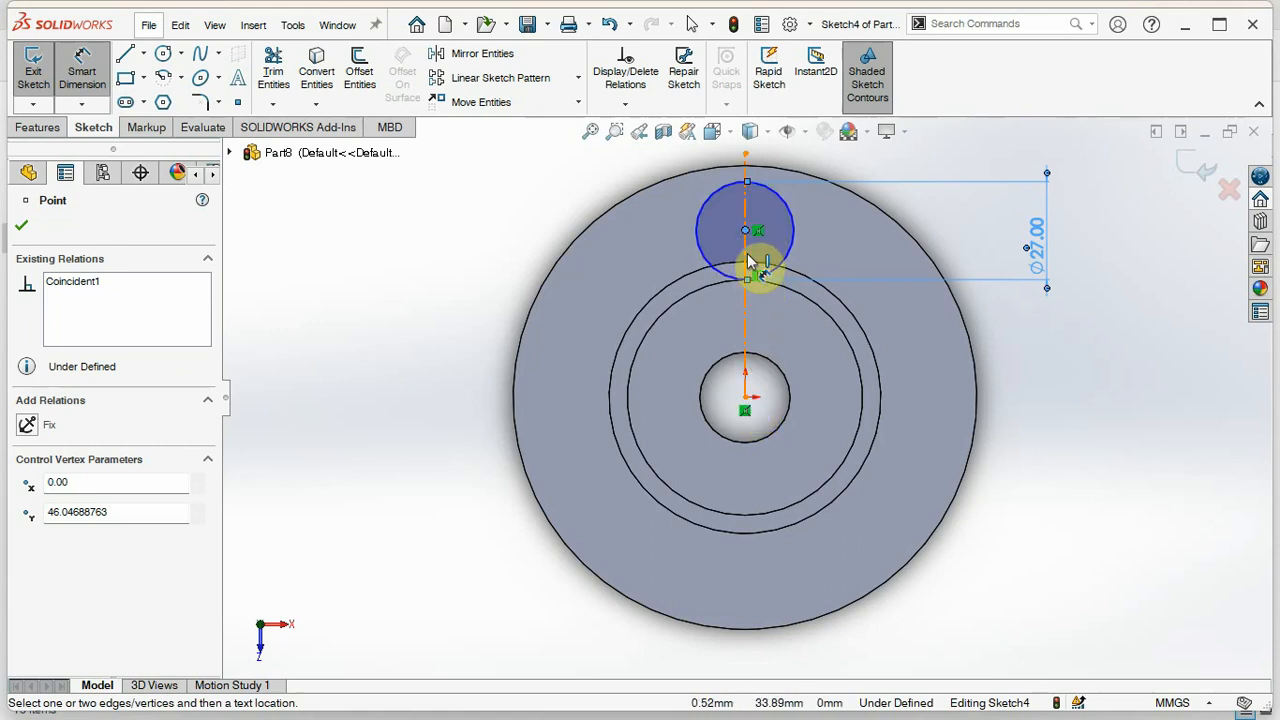
click(745, 400)
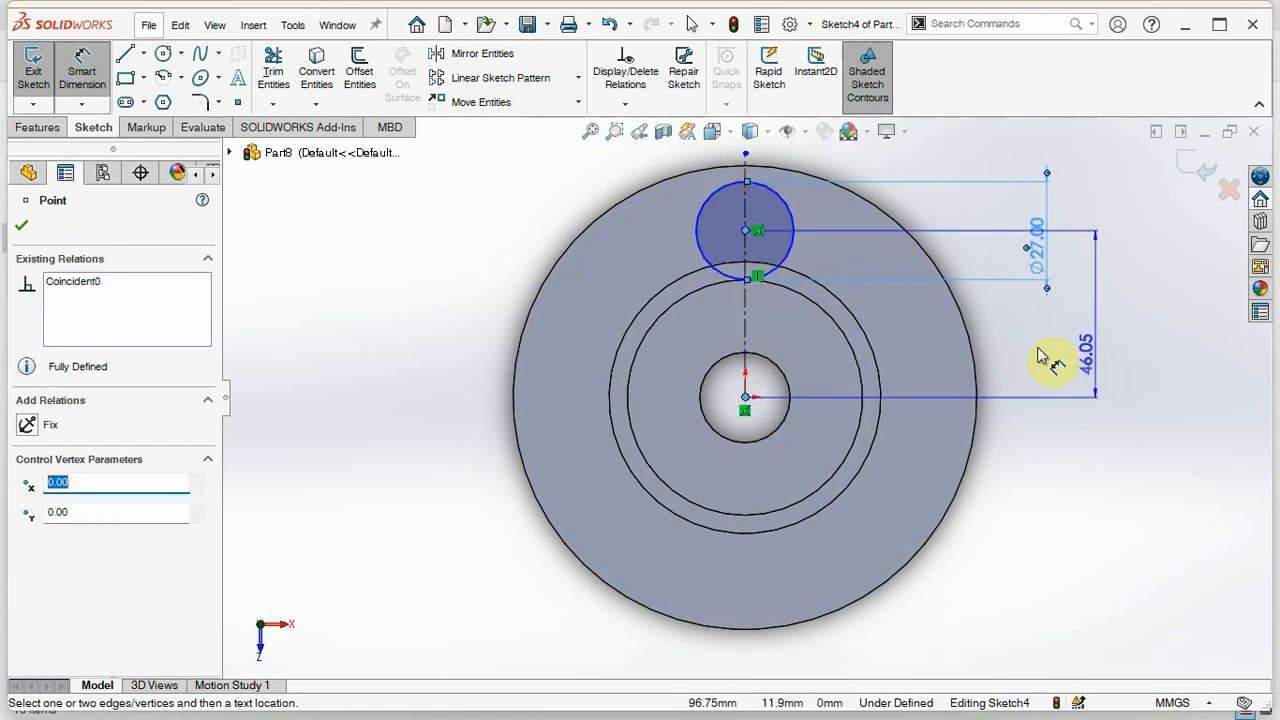
click(1100, 362)
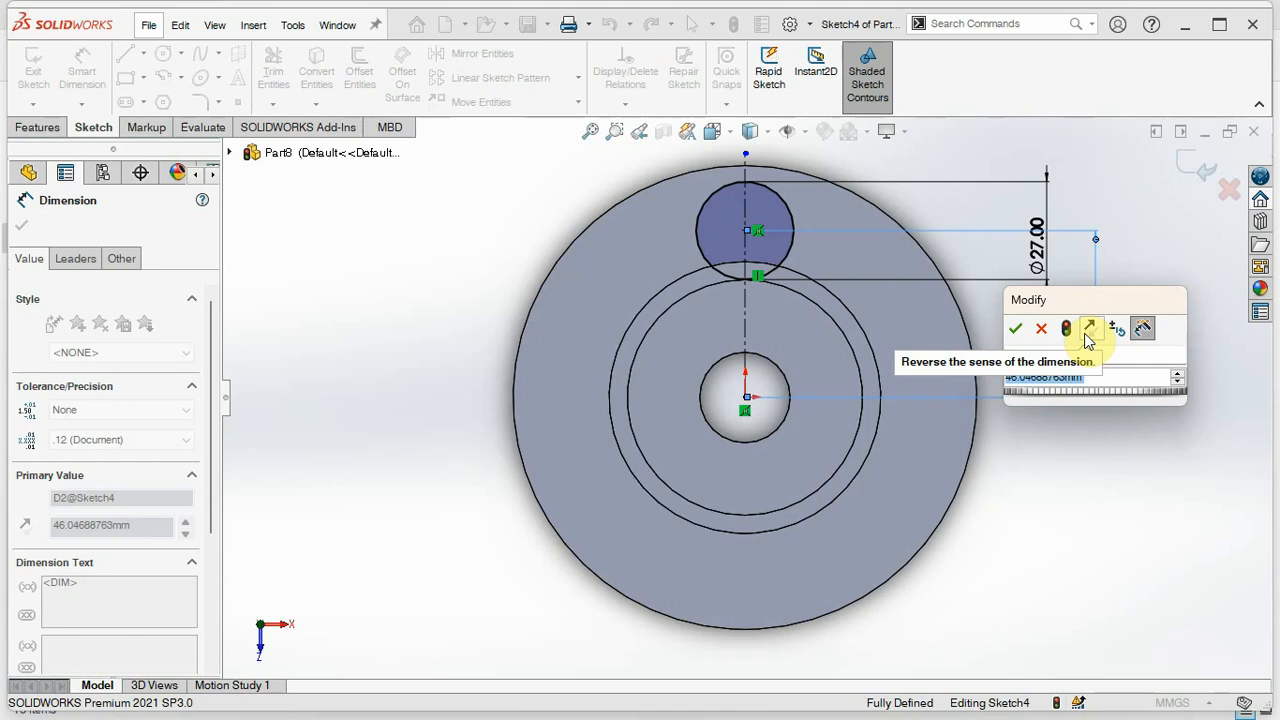
text(3)
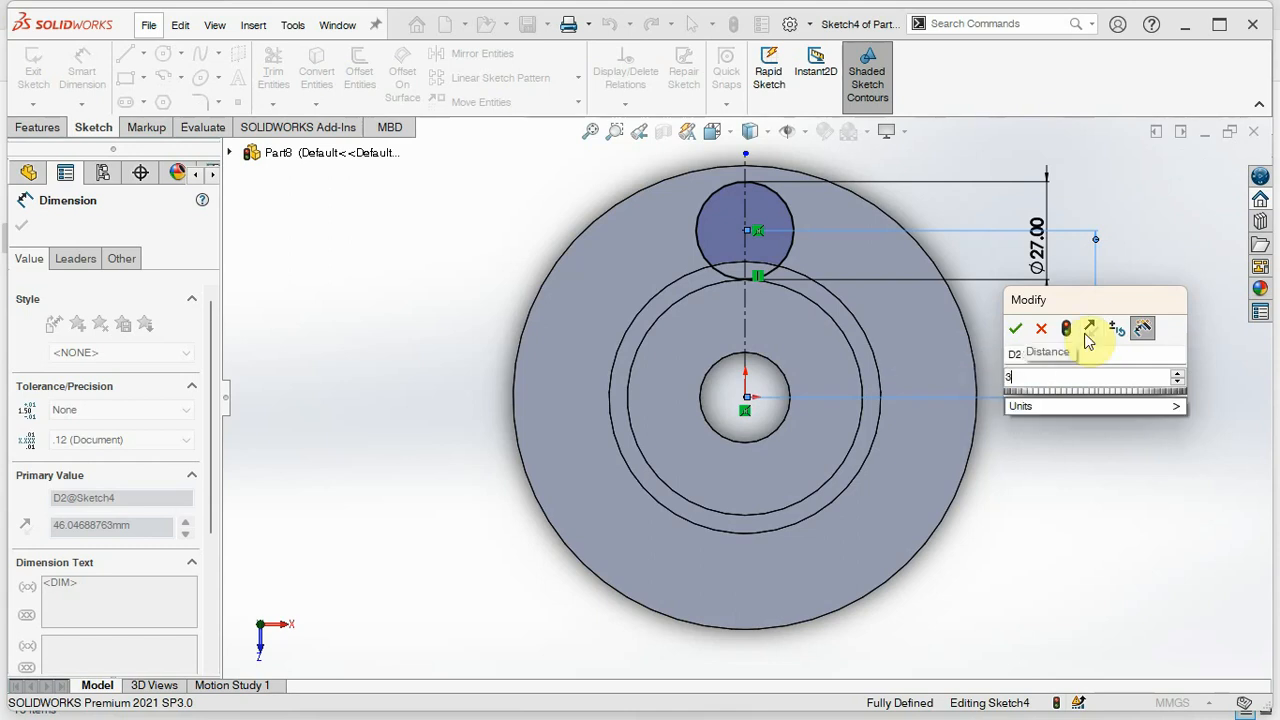
text(5)
click(1015, 330)
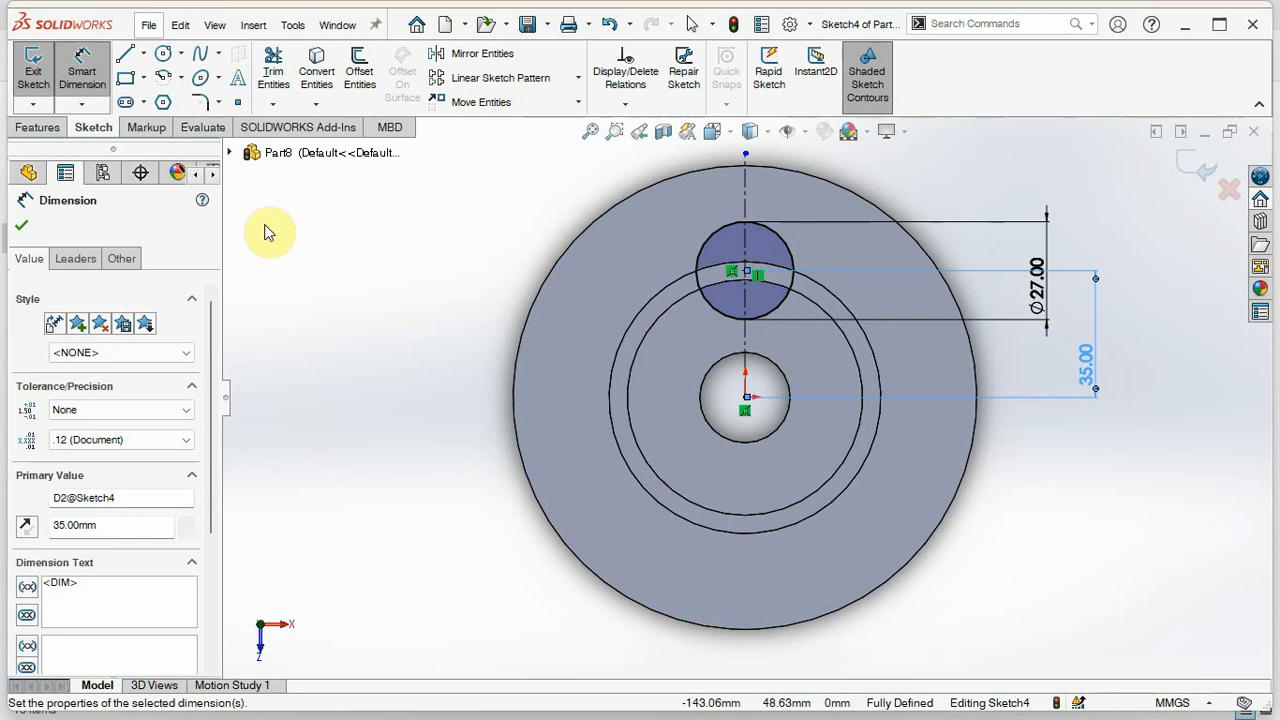
click(21, 225)
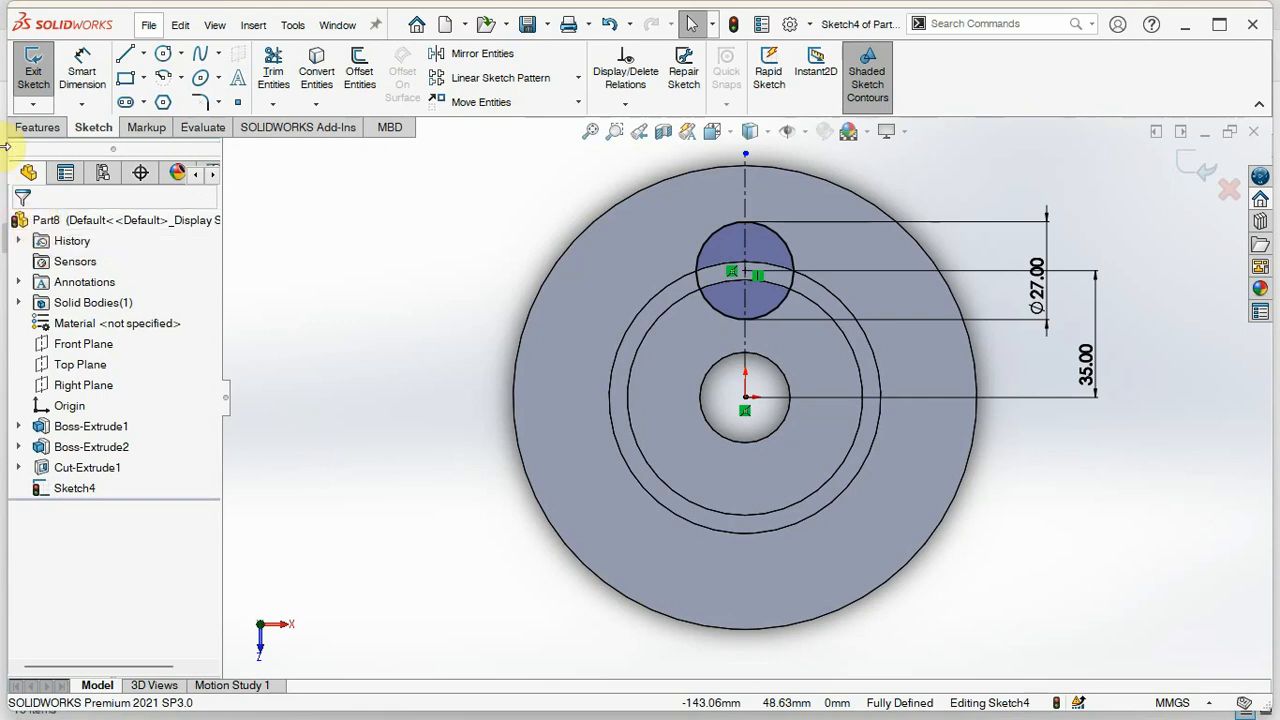
Step: Finish the sketch and extrude the 27 mm circle as a Blind boss 35 mm high, merged with the flange
click(1200, 163)
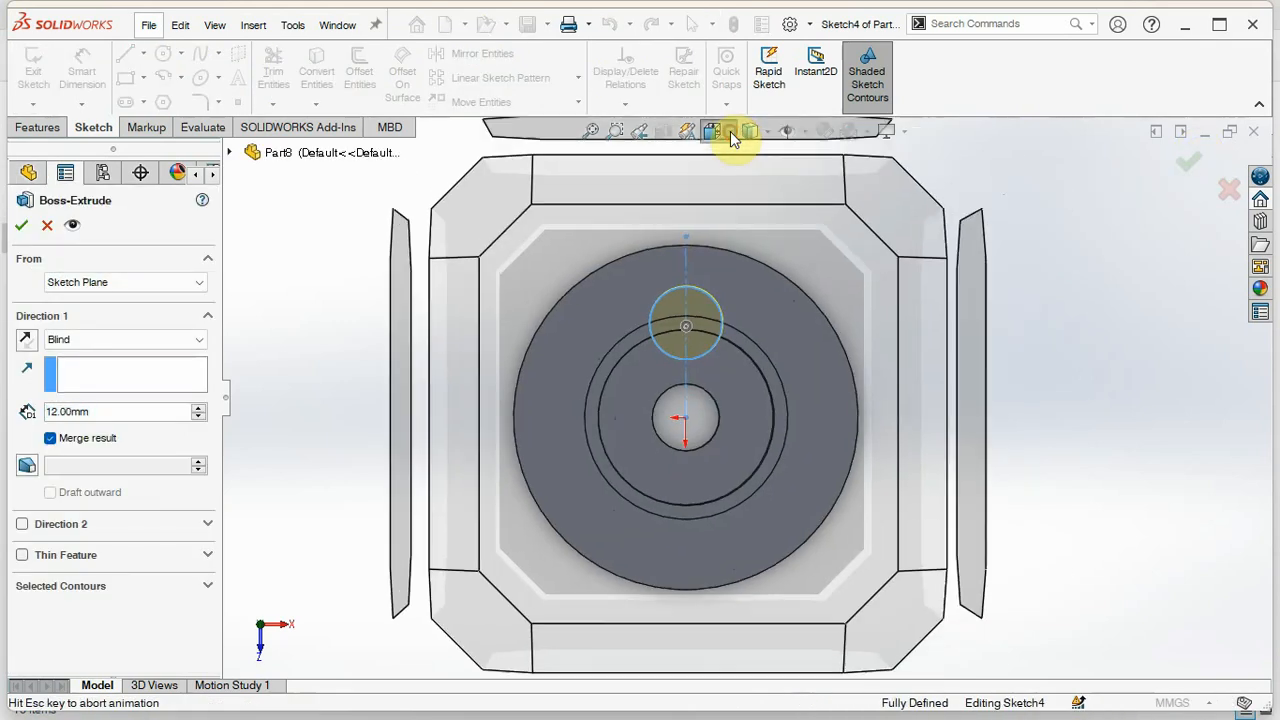
click(734, 133)
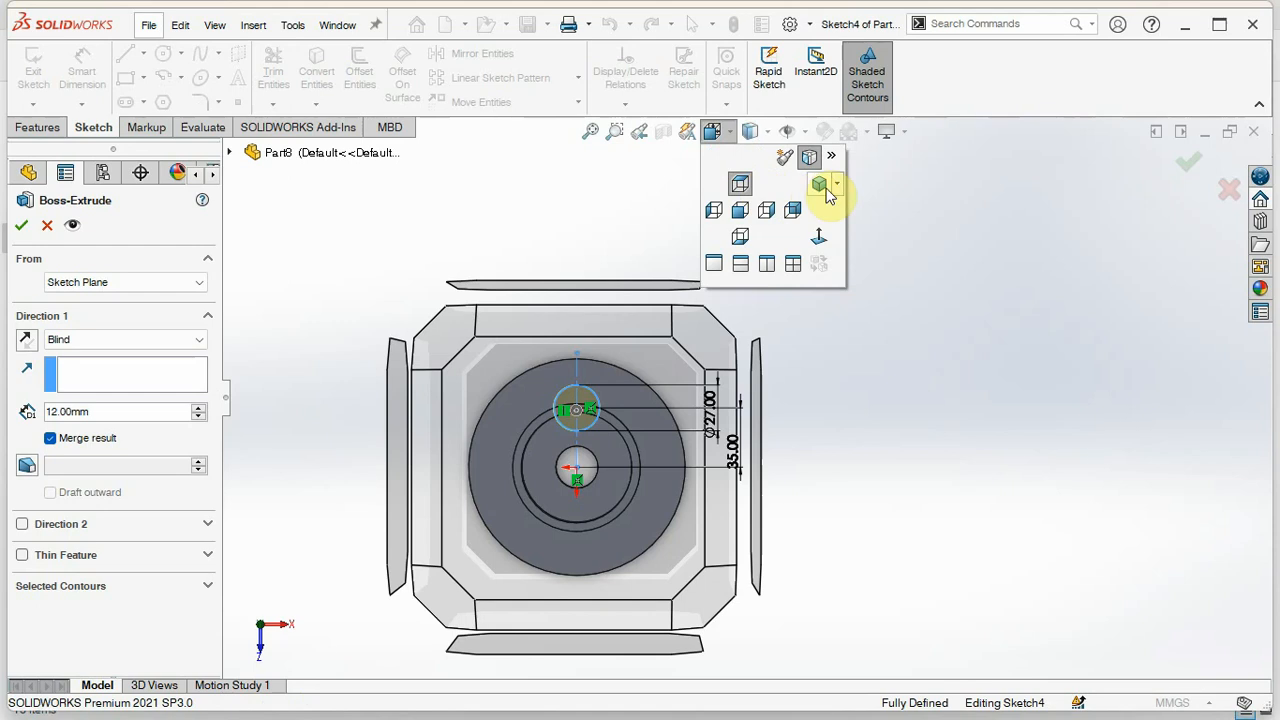
click(820, 184)
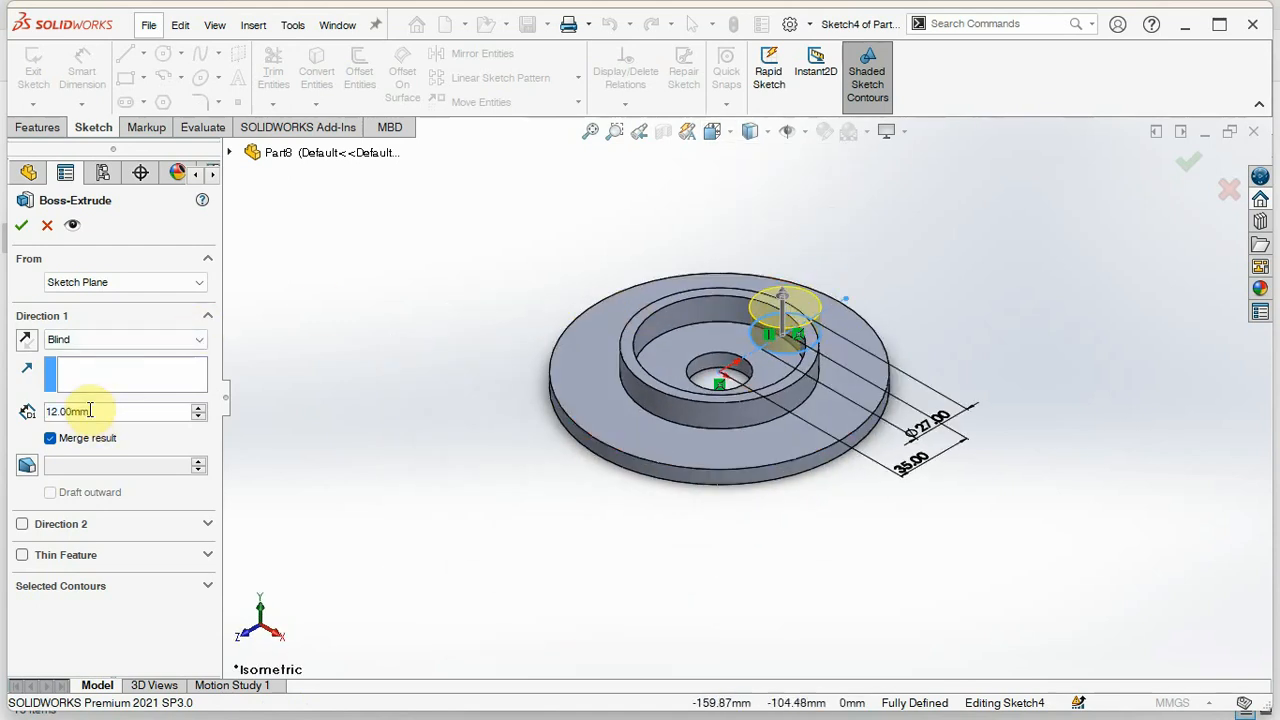
key(BackSpace)
key(BackSpace)
key(BackSpace)
key(BackSpace)
key(BackSpace)
key(BackSpace)
key(BackSpace)
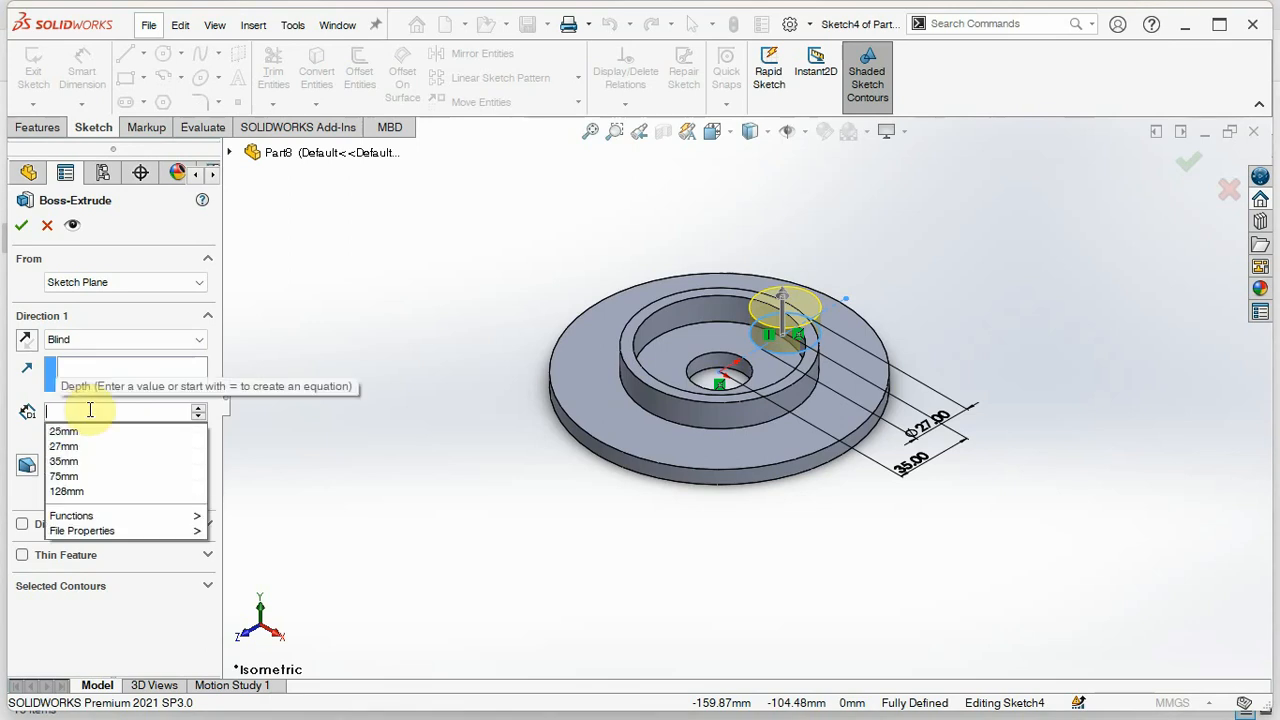
text(35)
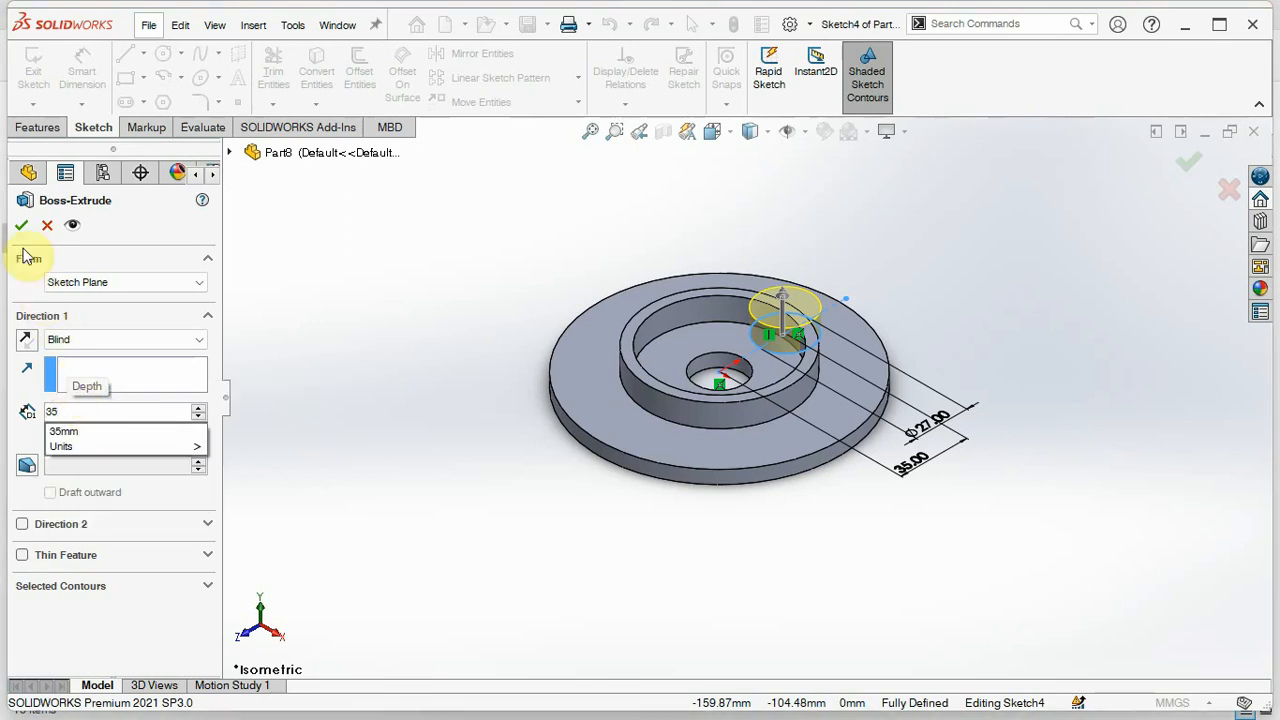
click(246, 343)
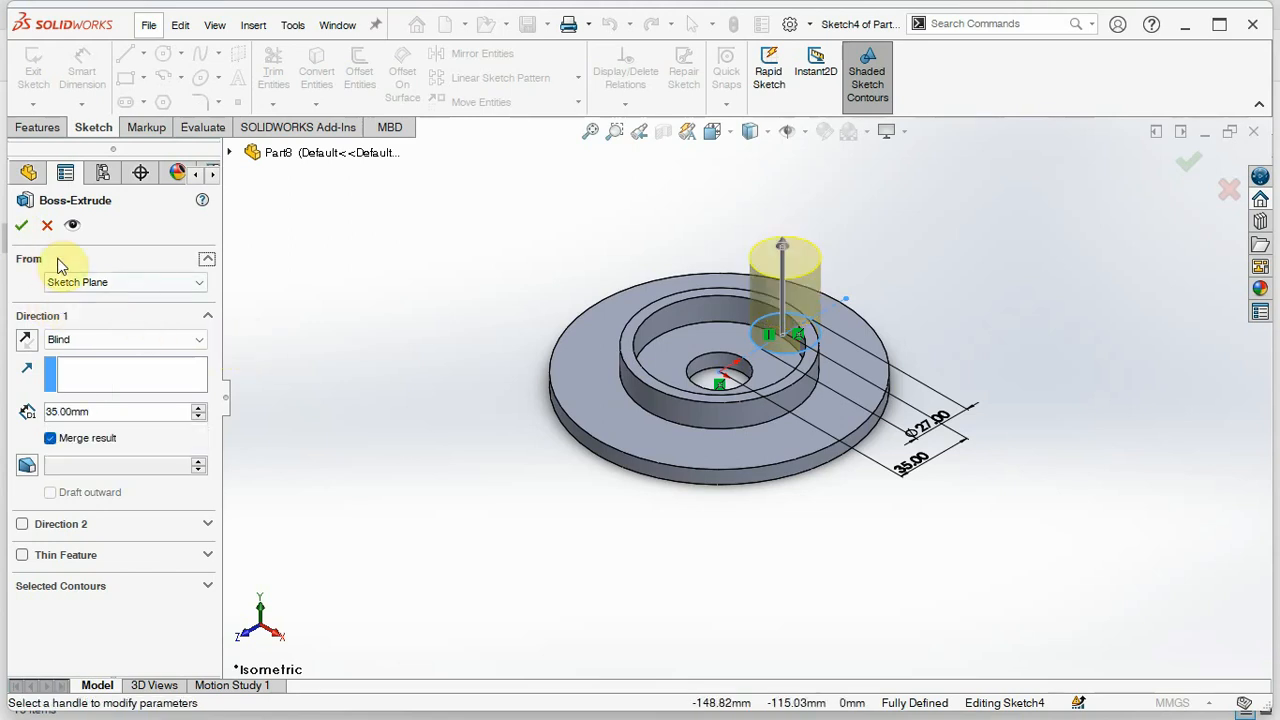
click(18, 226)
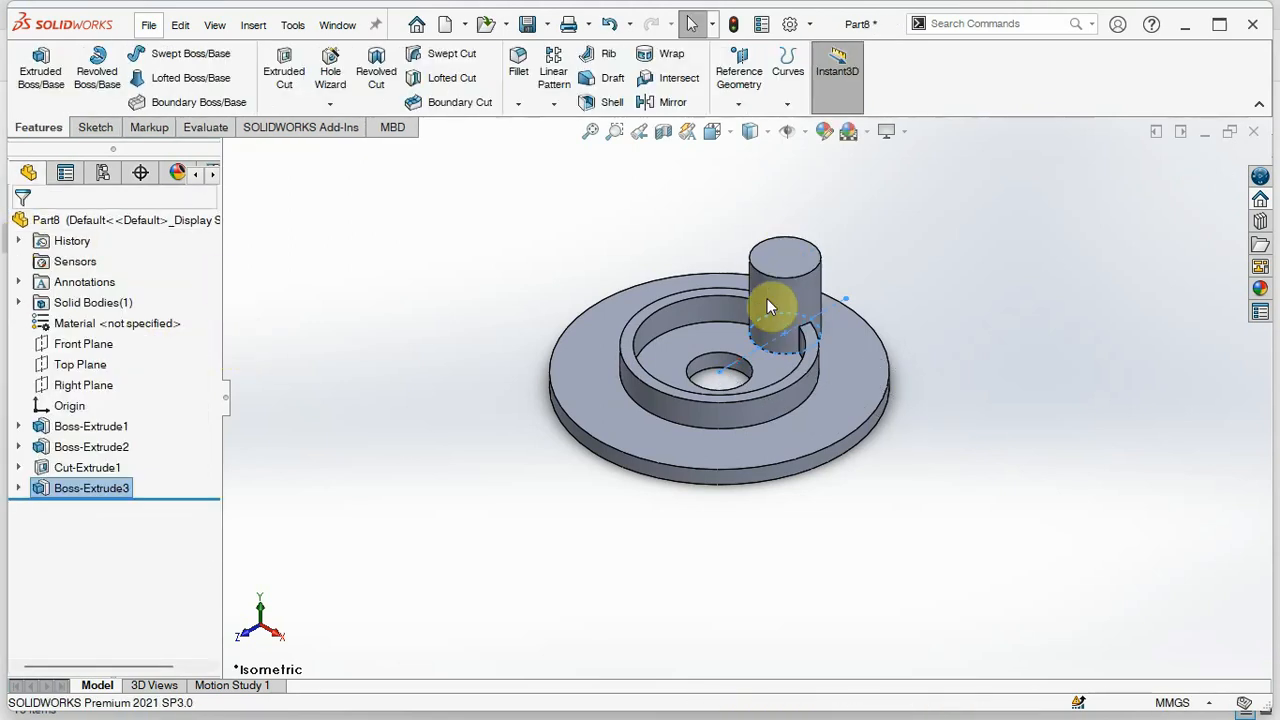
Step: Start a sketch on the cylindrical boss's top face and draw a concentric circle about 13 mm in diameter
scroll(834, 322, down, 3)
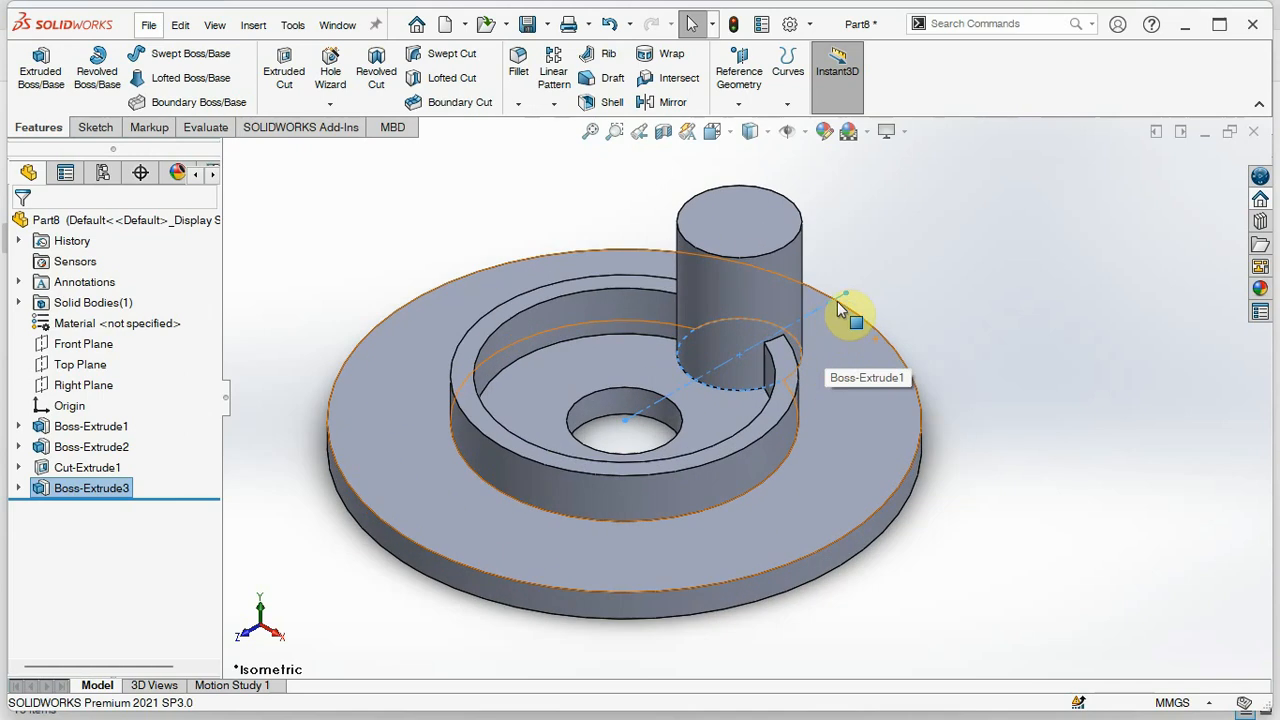
right_click(752, 192)
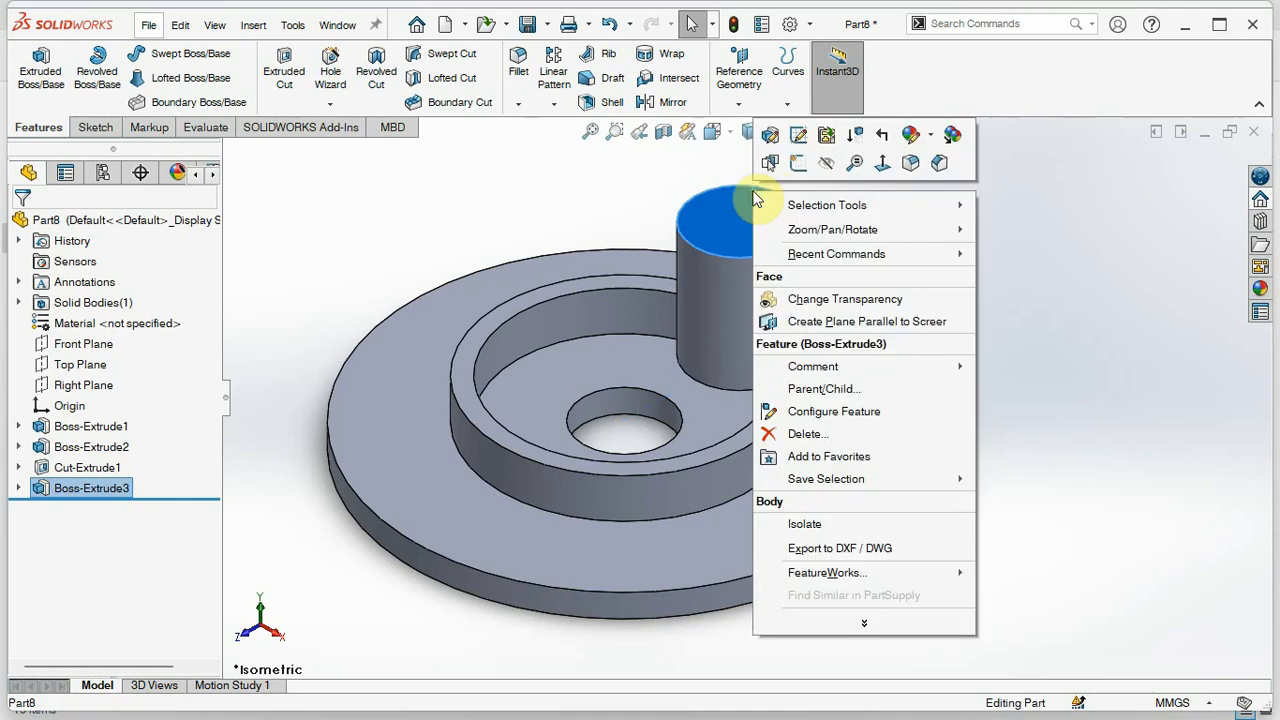
click(798, 163)
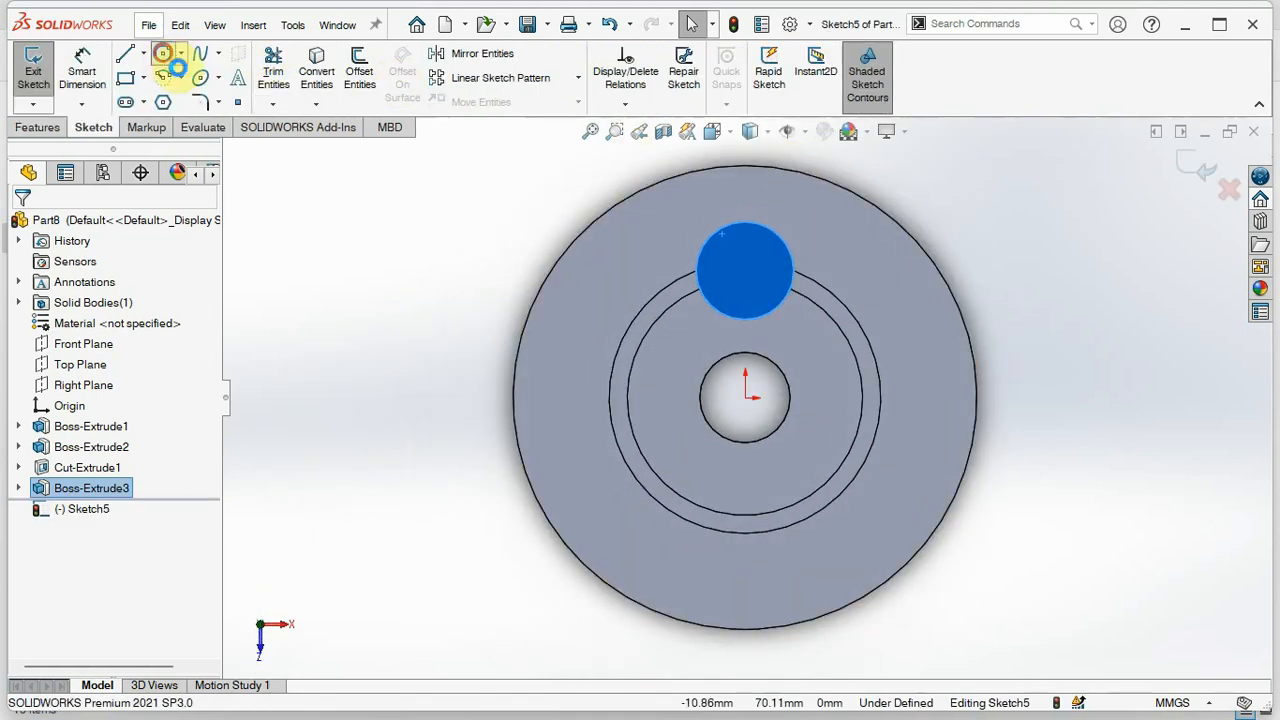
click(163, 55)
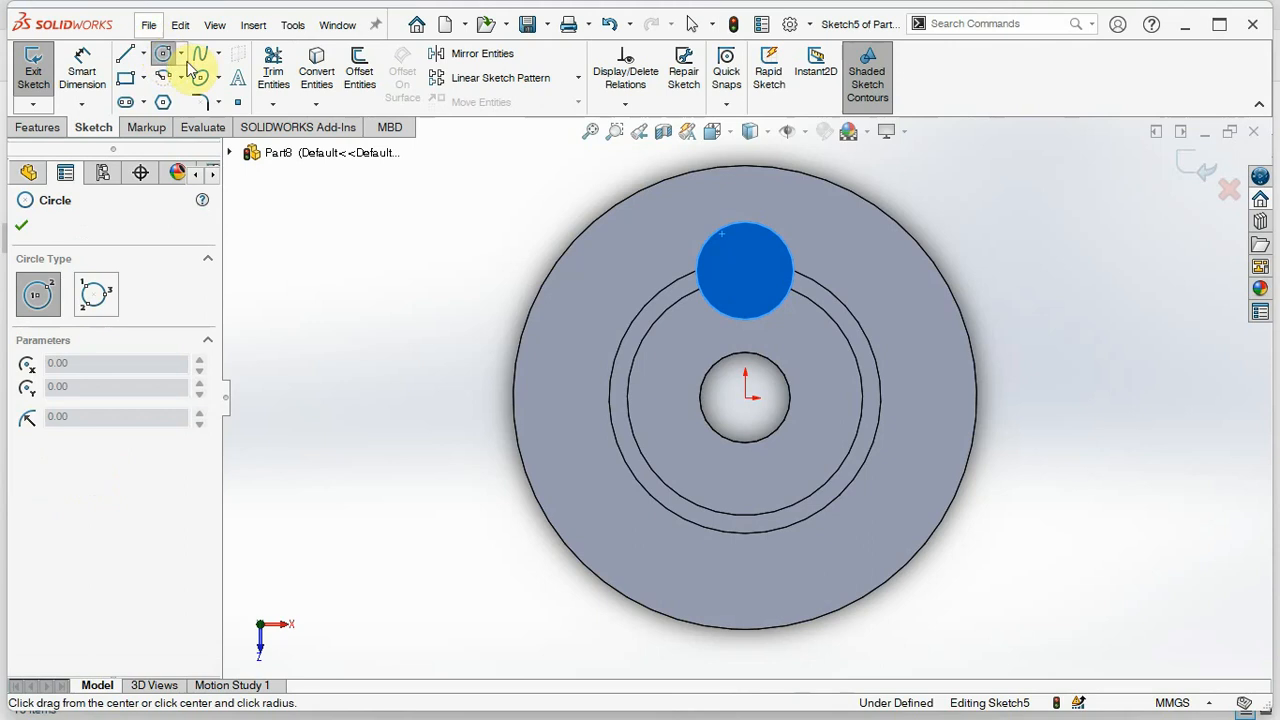
click(755, 280)
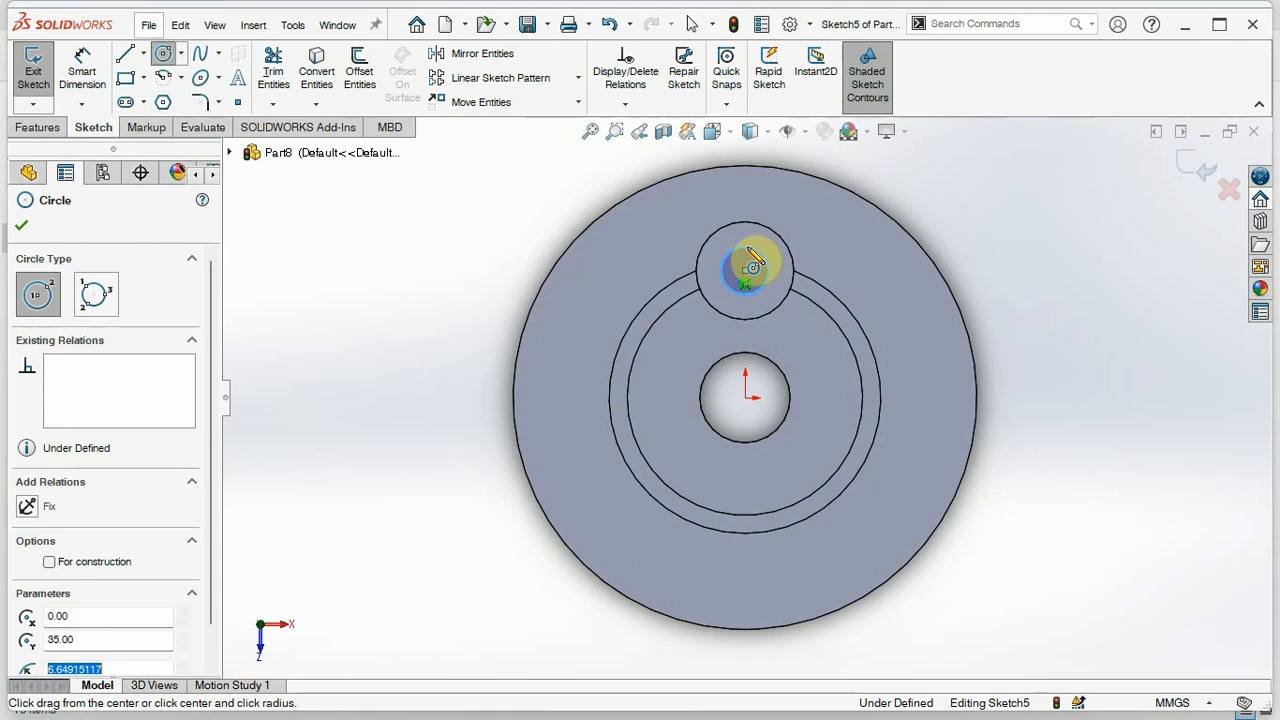
click(752, 264)
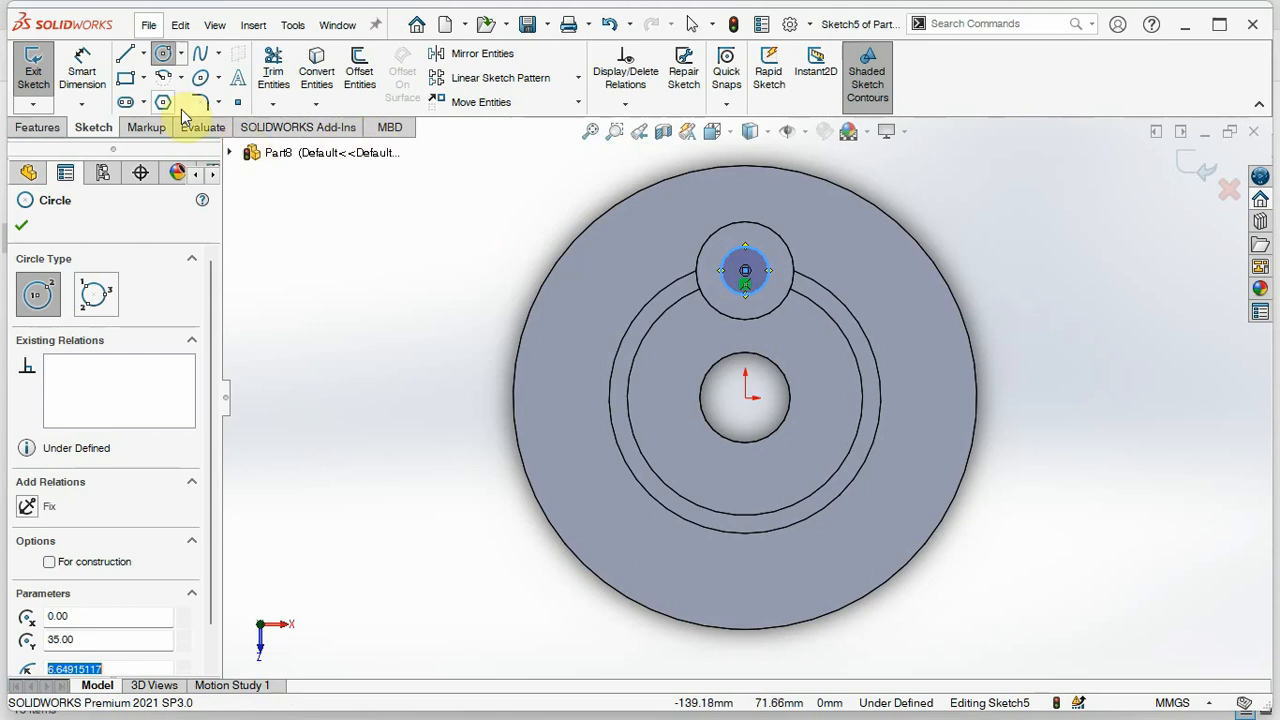
Step: Dimension the circle on the boss's top face with a diameter of 15 mm
click(95, 79)
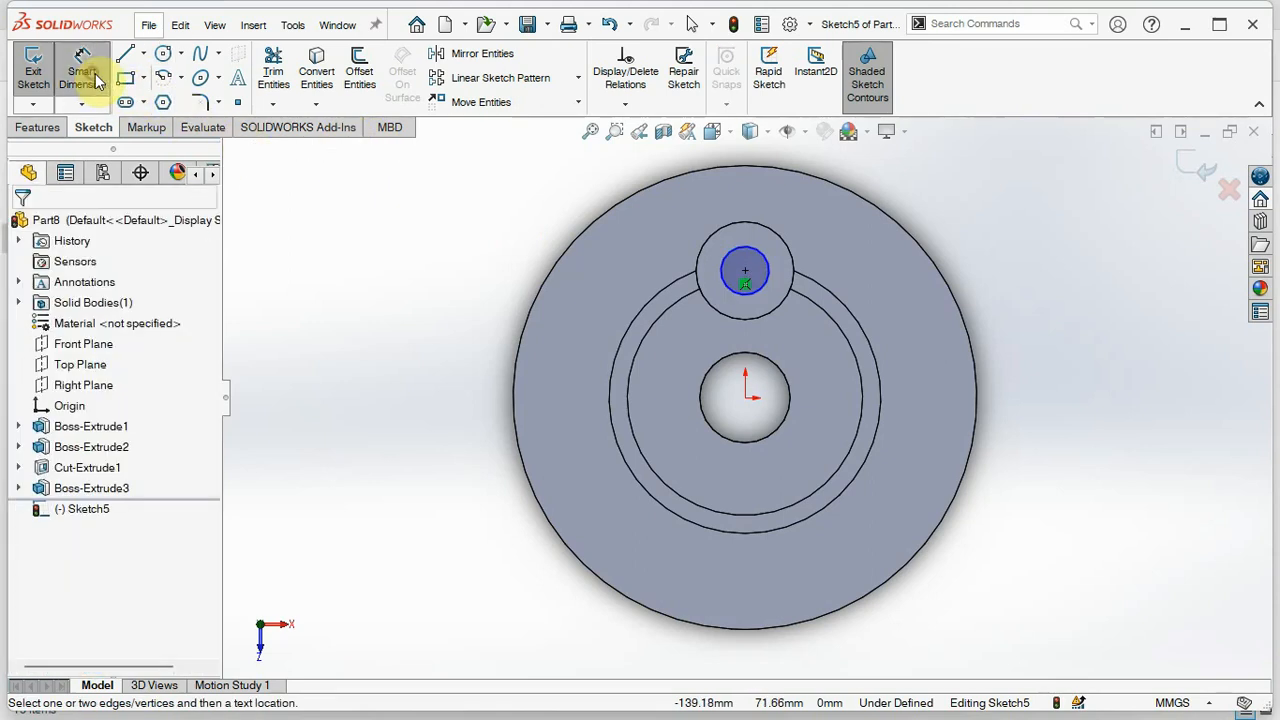
click(739, 246)
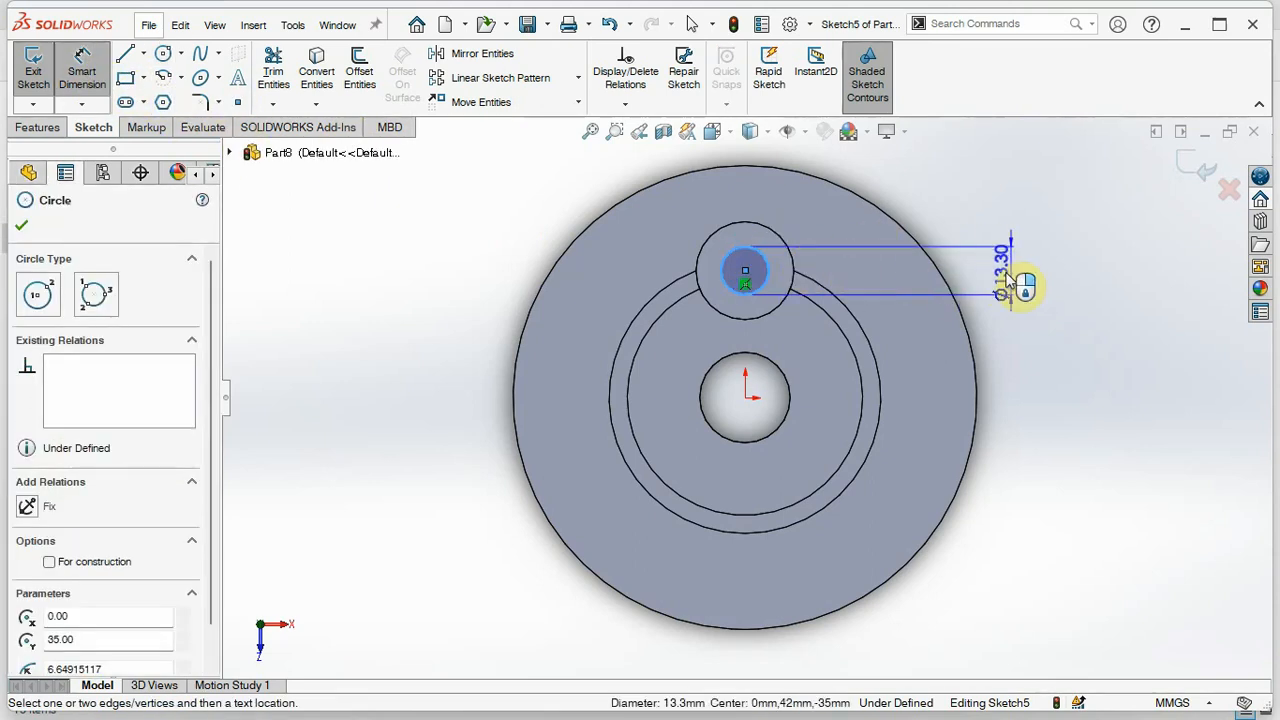
click(1030, 288)
text(15)
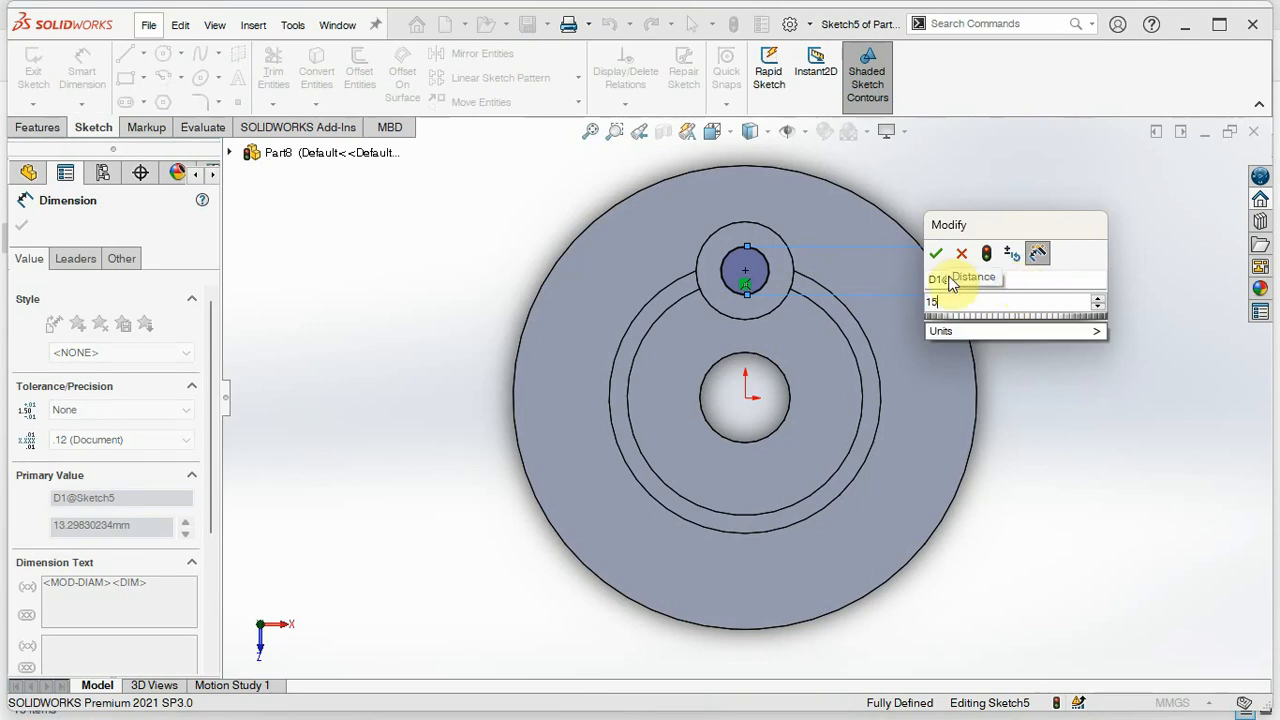
click(936, 253)
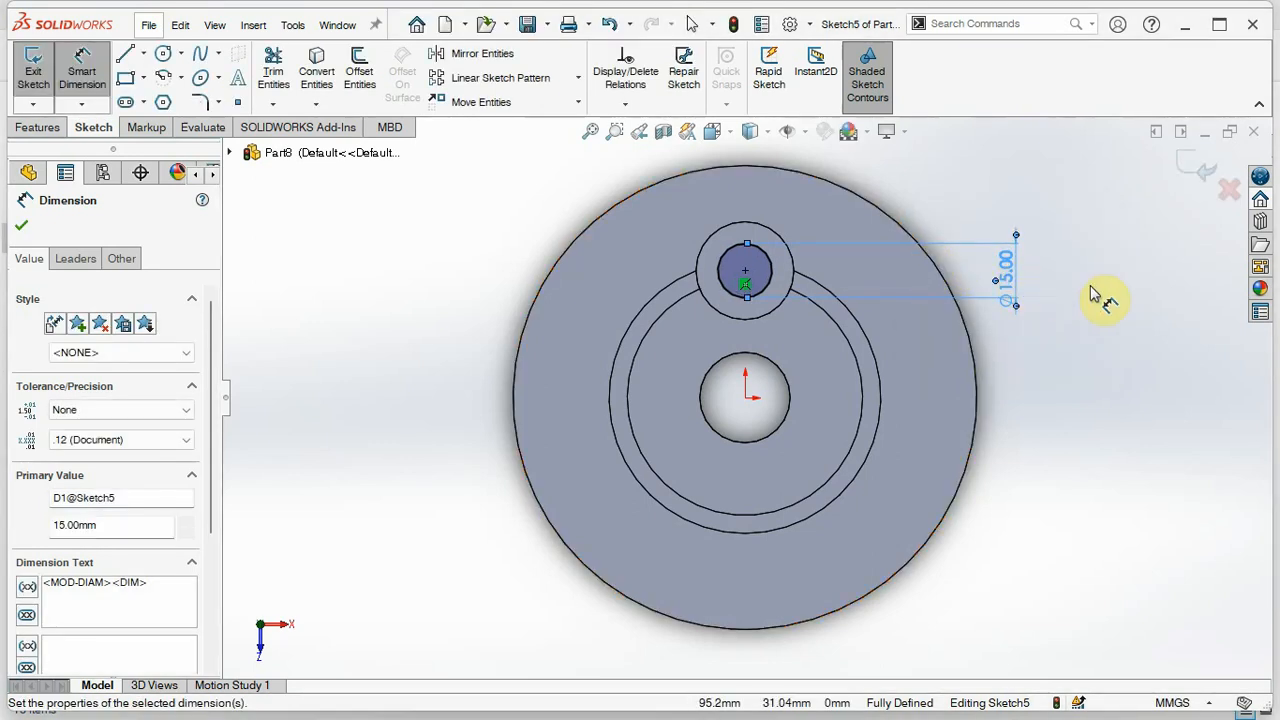
Step: Finish the sketch and cut the 15 mm circle Through All to bore the cylindrical boss
click(1185, 175)
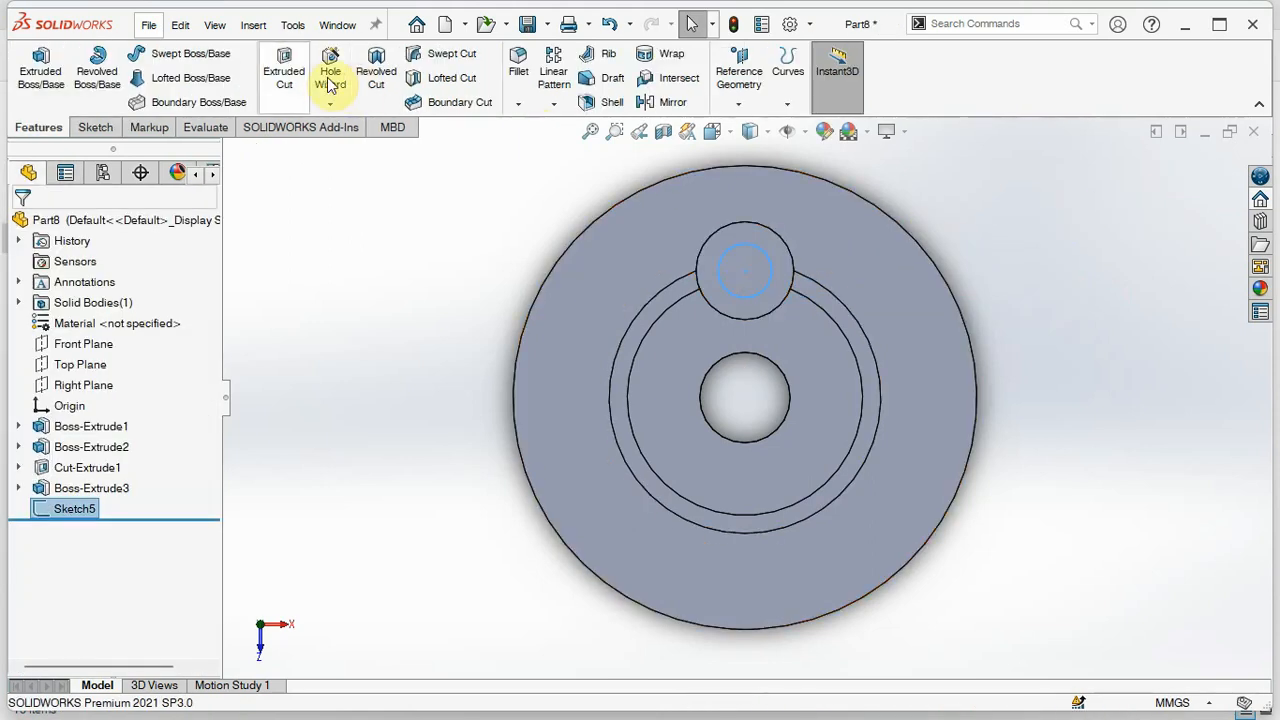
click(287, 75)
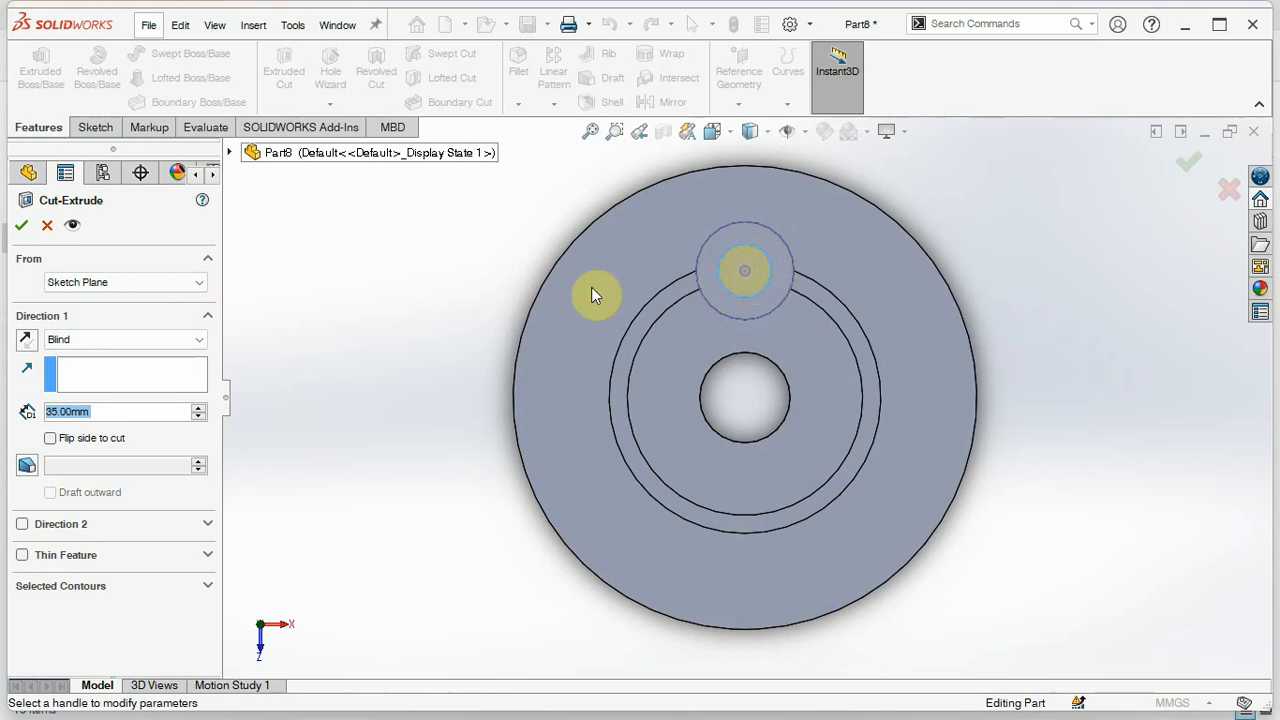
click(80, 339)
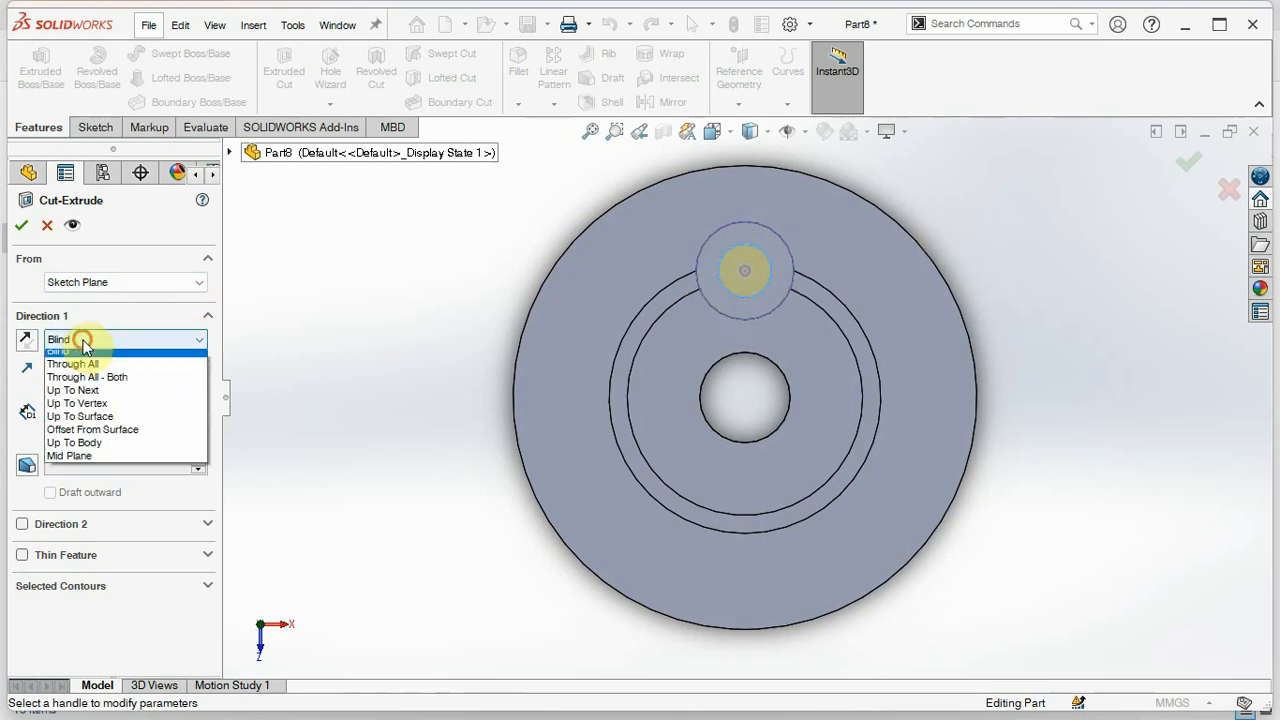
click(85, 370)
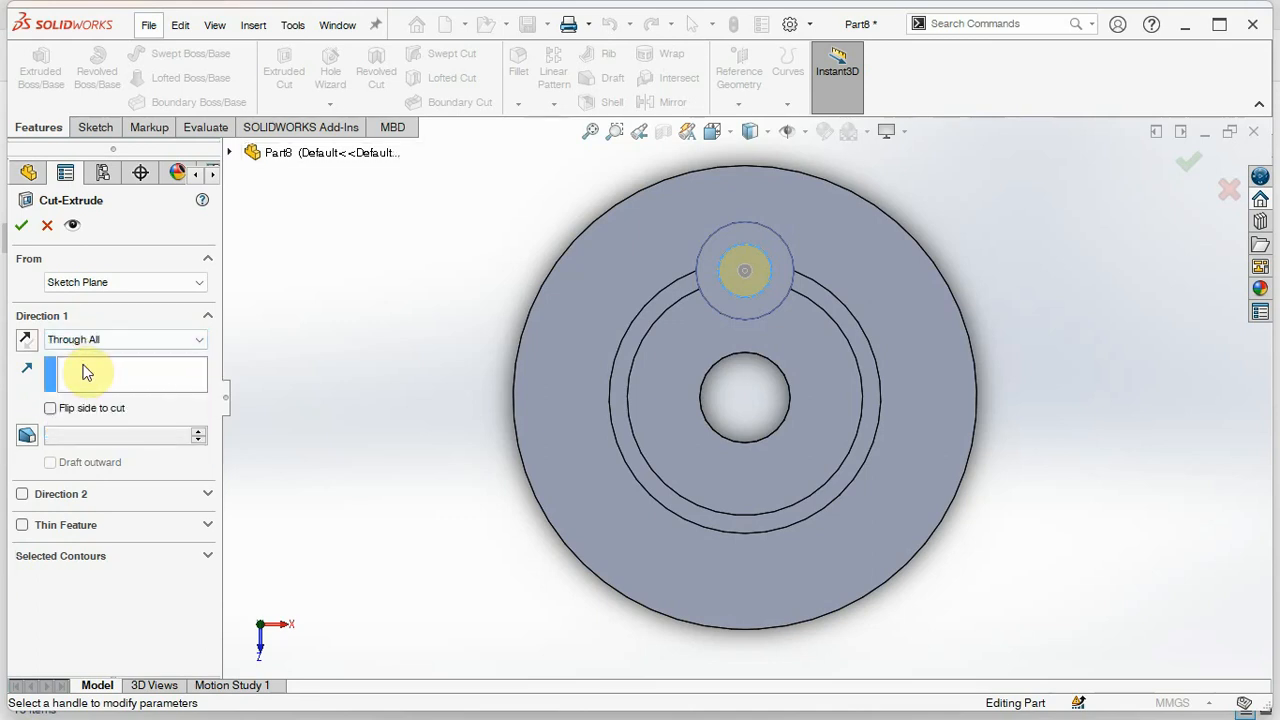
click(728, 133)
click(796, 216)
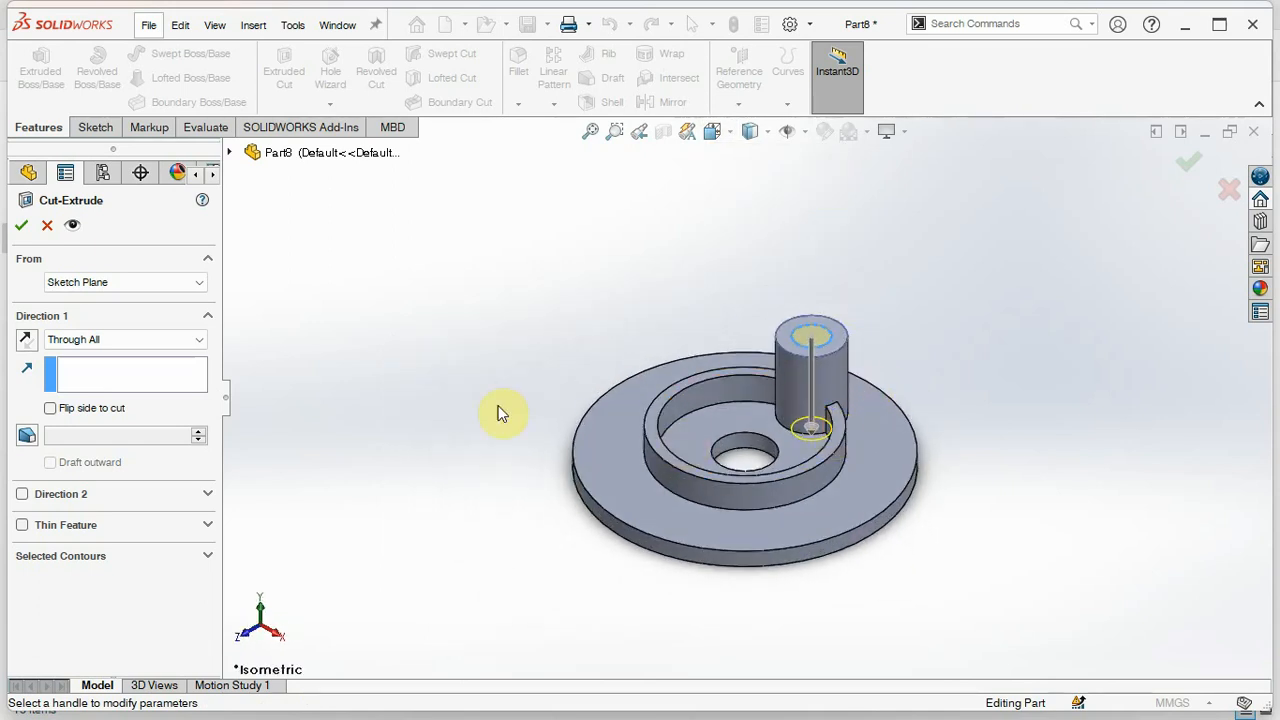
click(16, 226)
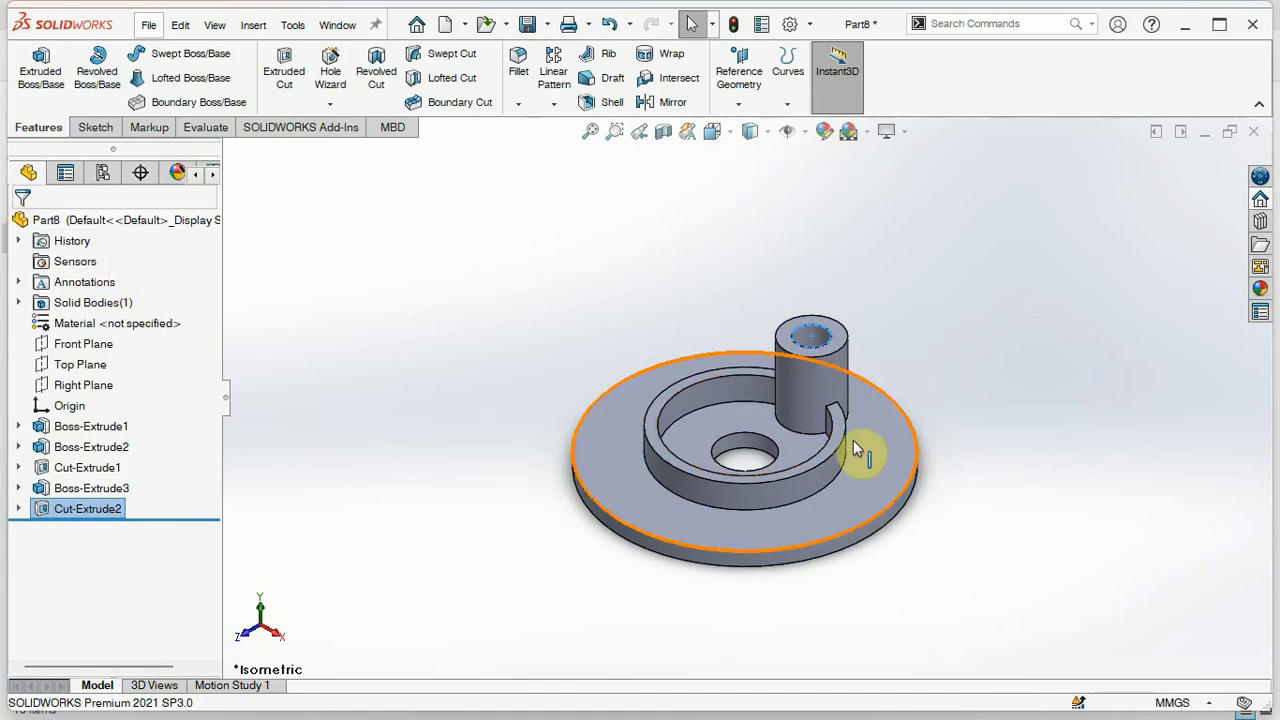
scroll(968, 388, up, 1)
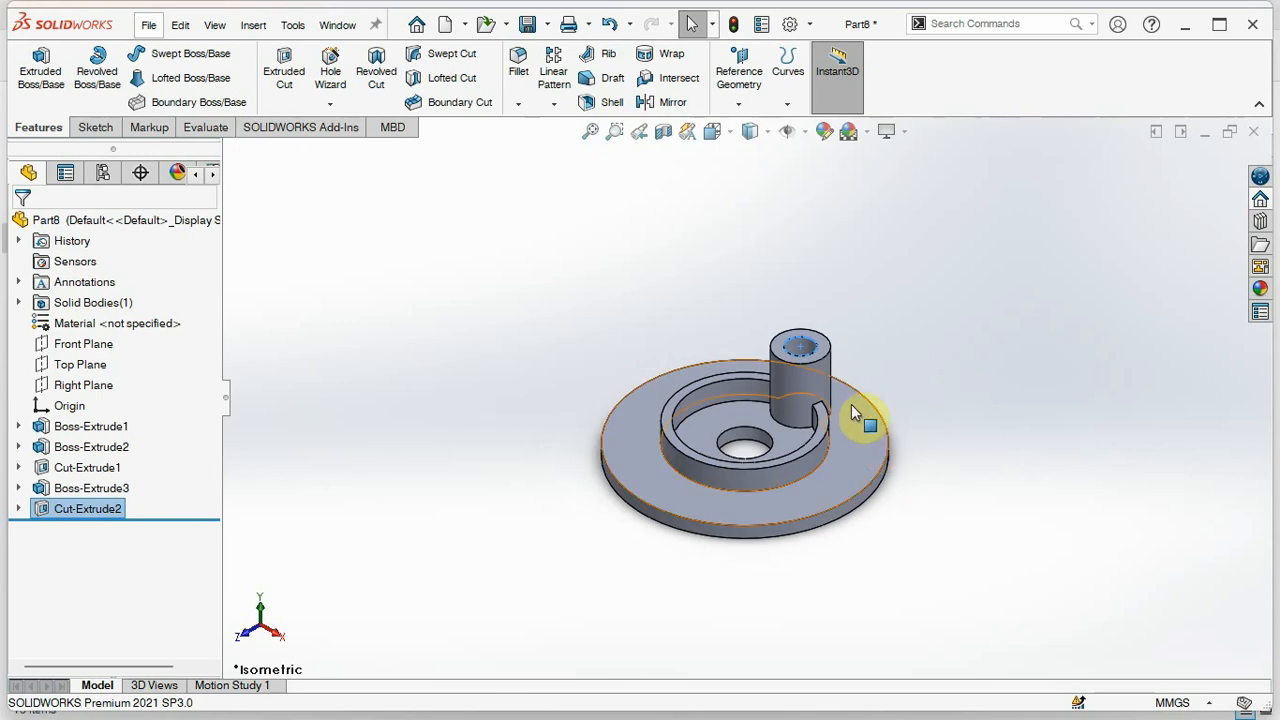
Step: Apply a symmetric 2 mm constant-size fillet to the ring boss's top face and the disc's outer rim face
scroll(873, 444, down, 3)
click(866, 318)
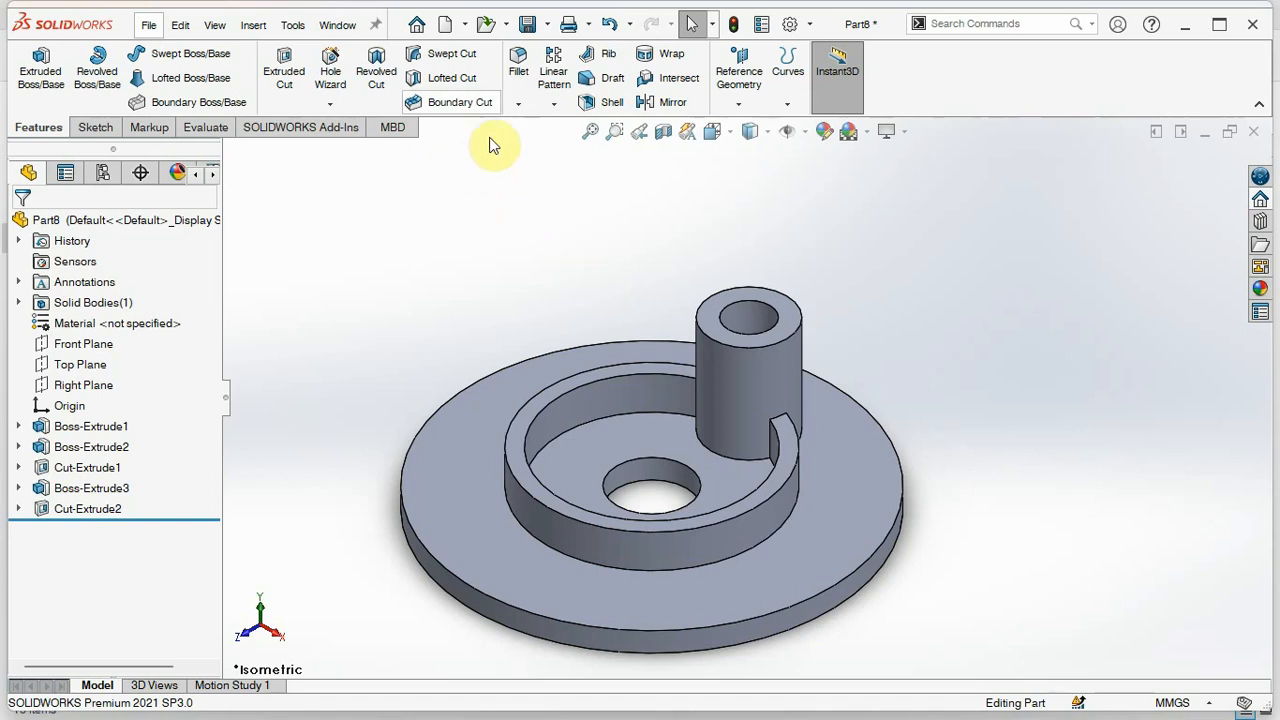
click(518, 62)
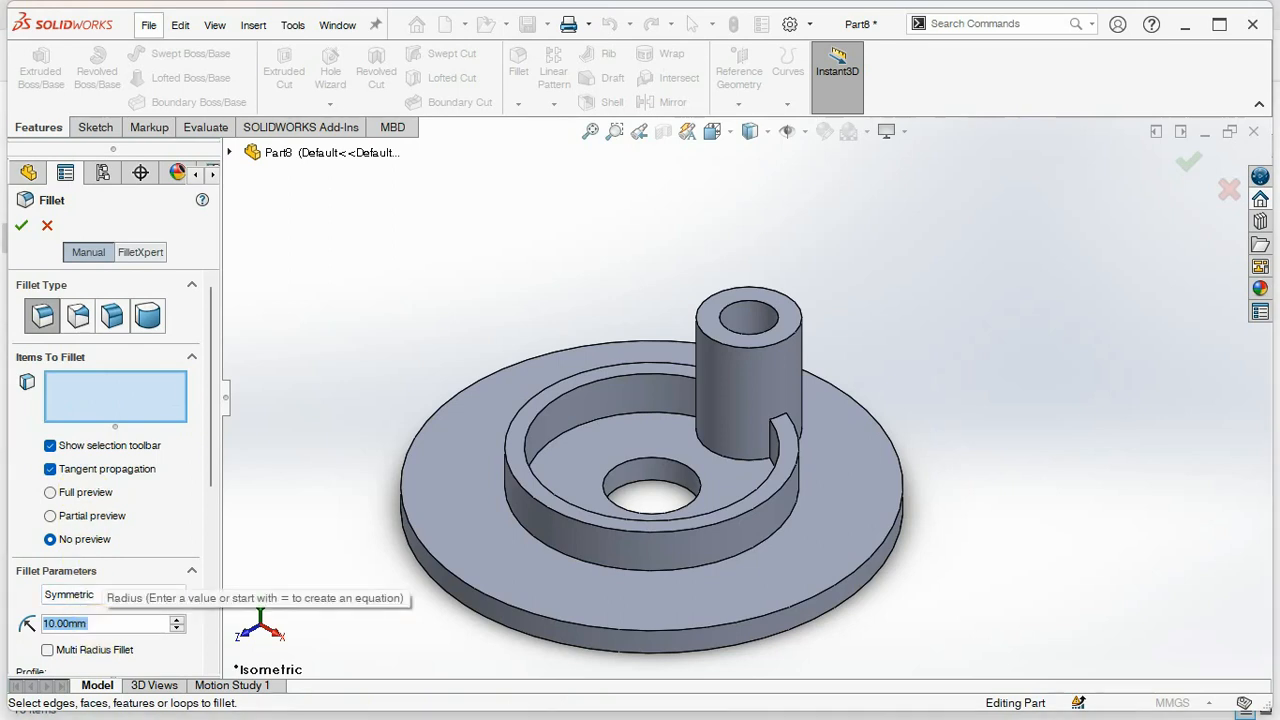
text(2)
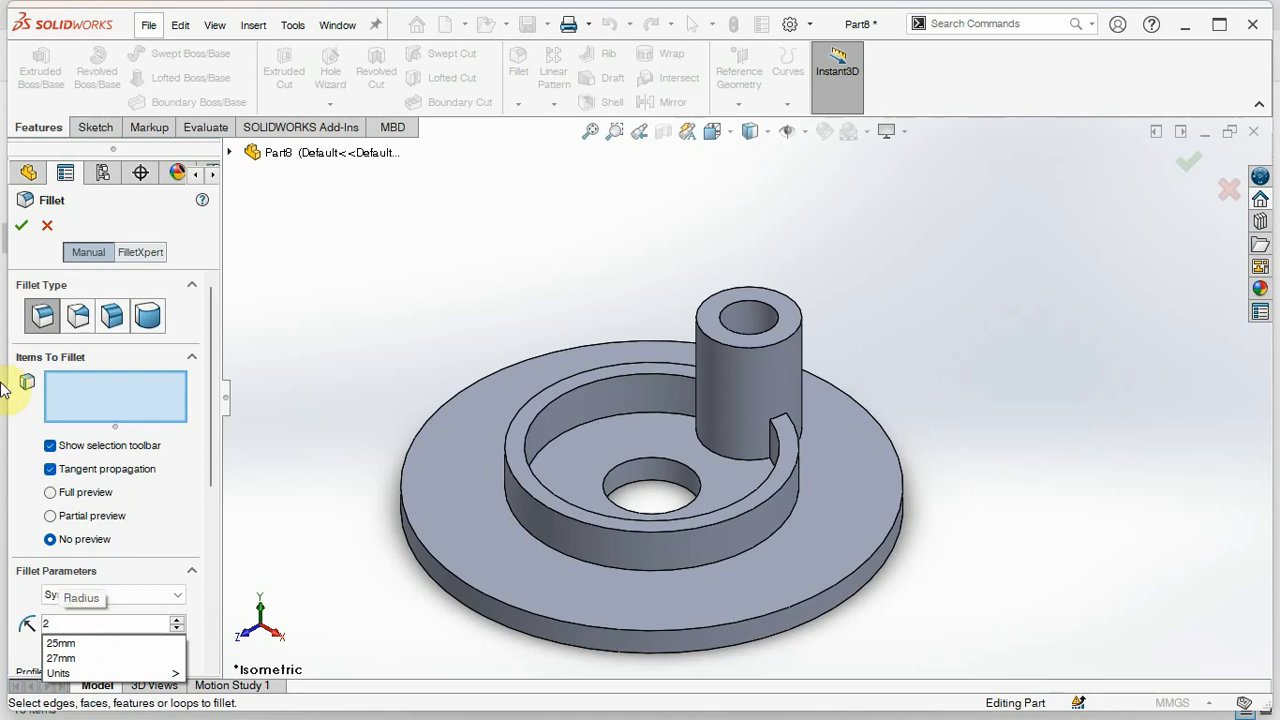
click(43, 326)
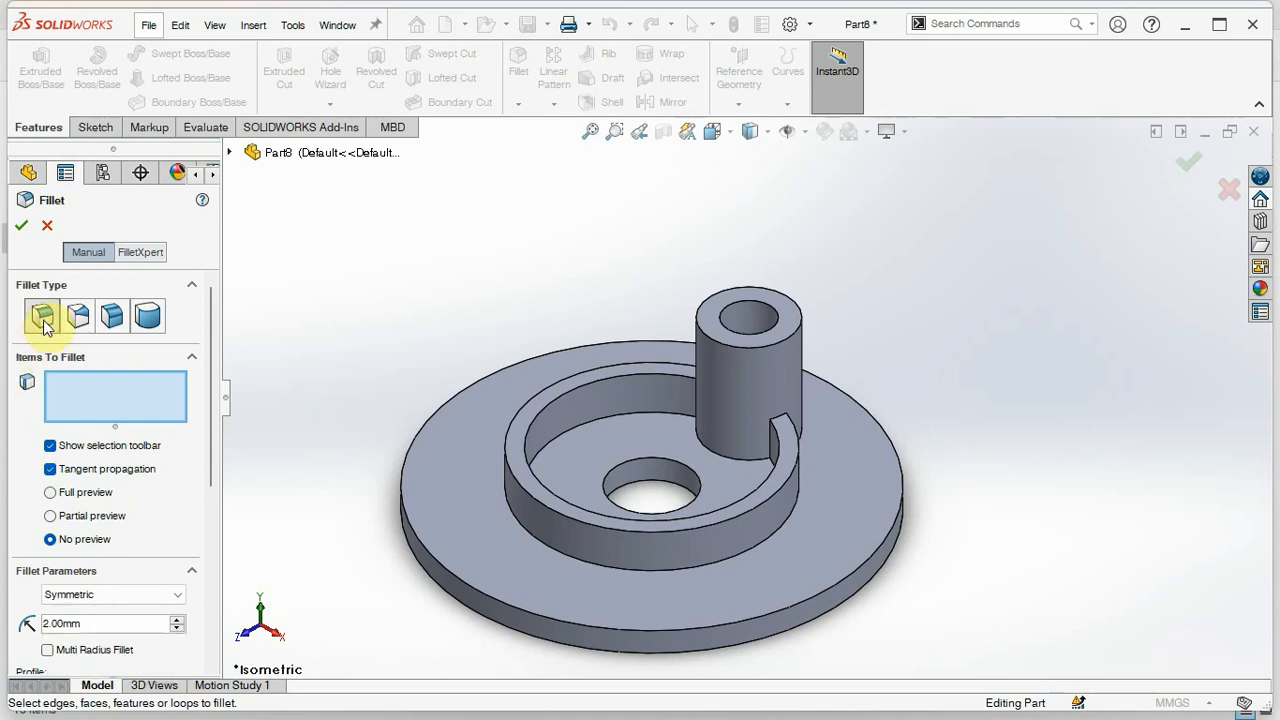
click(530, 414)
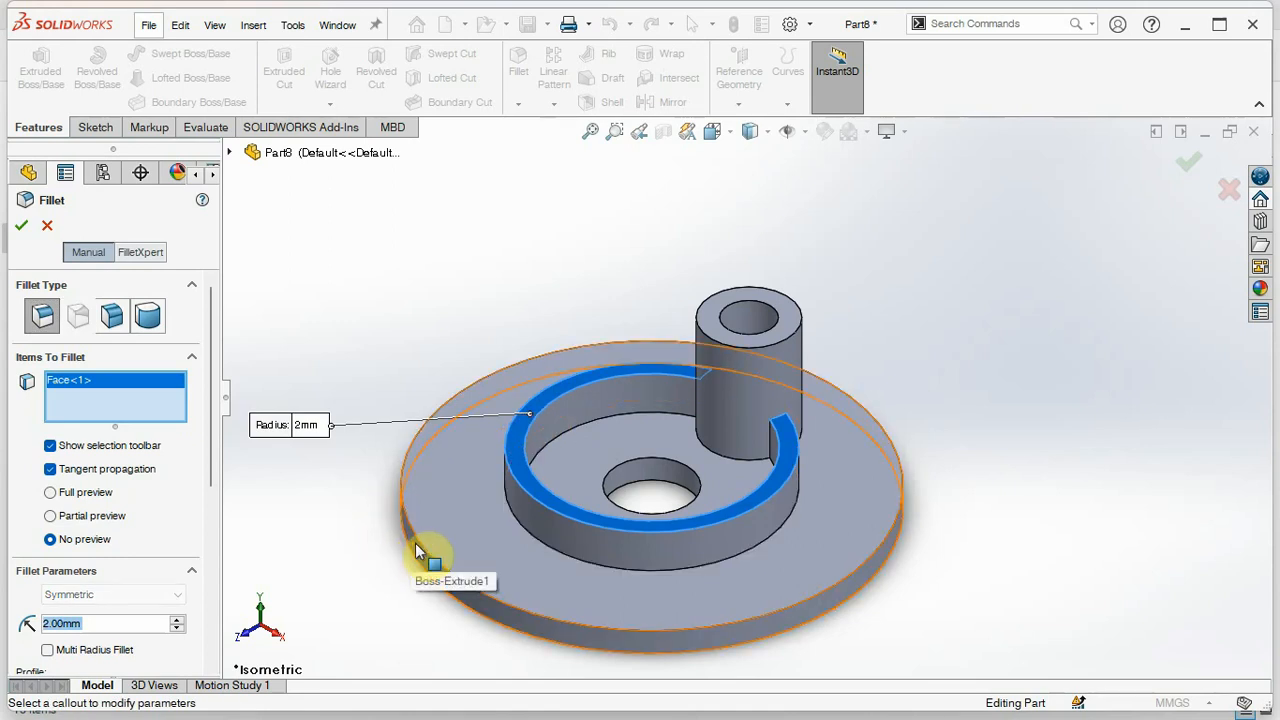
click(416, 549)
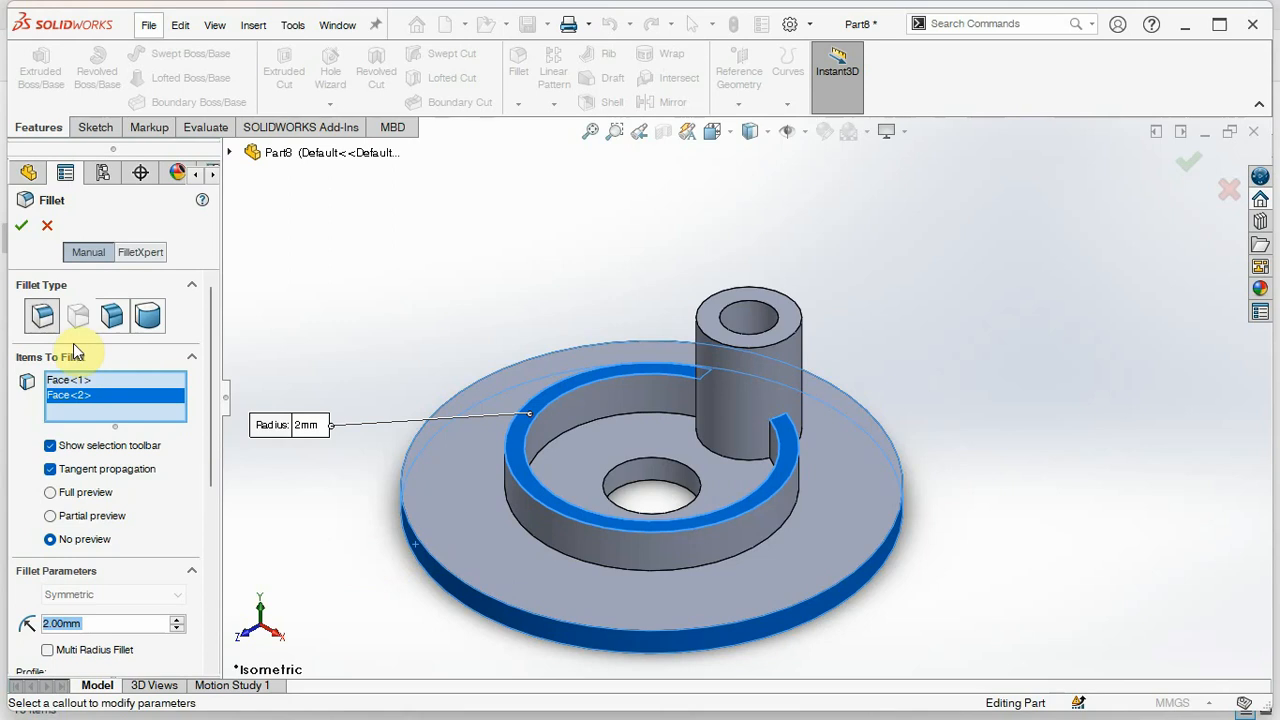
click(21, 228)
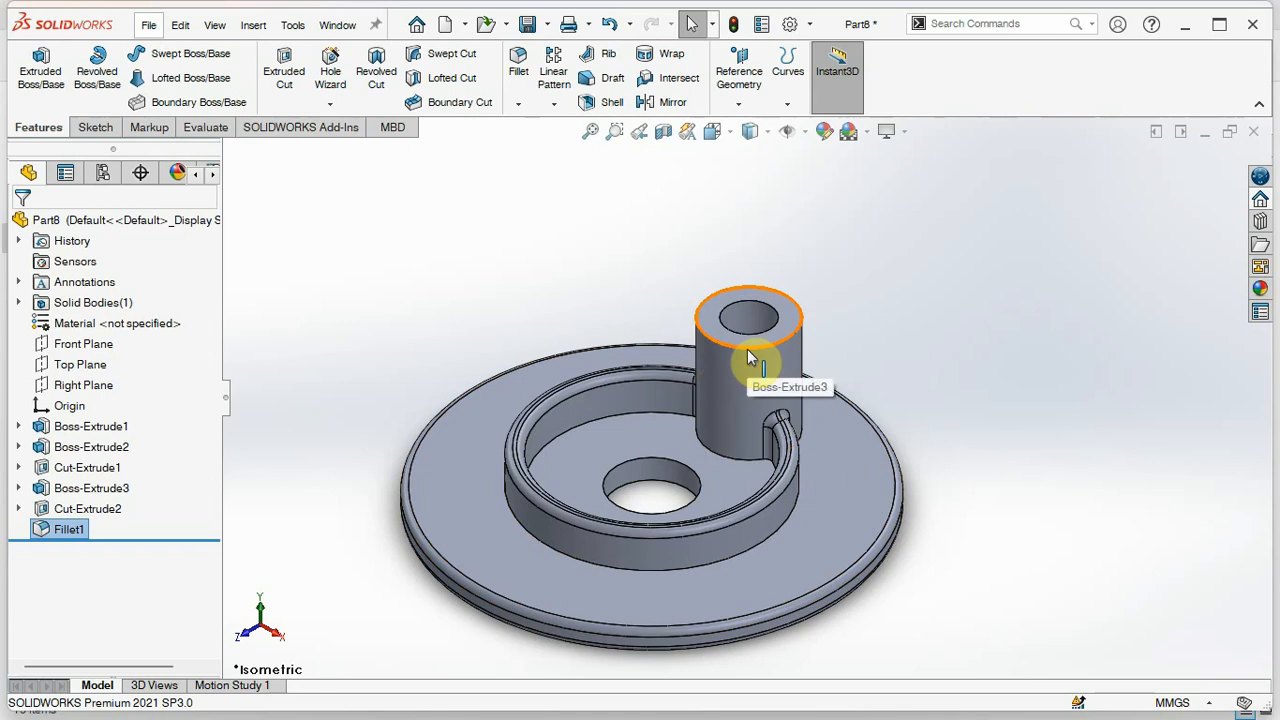
Step: Start a circular pattern in Top view around the central hole's edge, with 6 instances equally spaced over 360°
scroll(750, 358, down, 3)
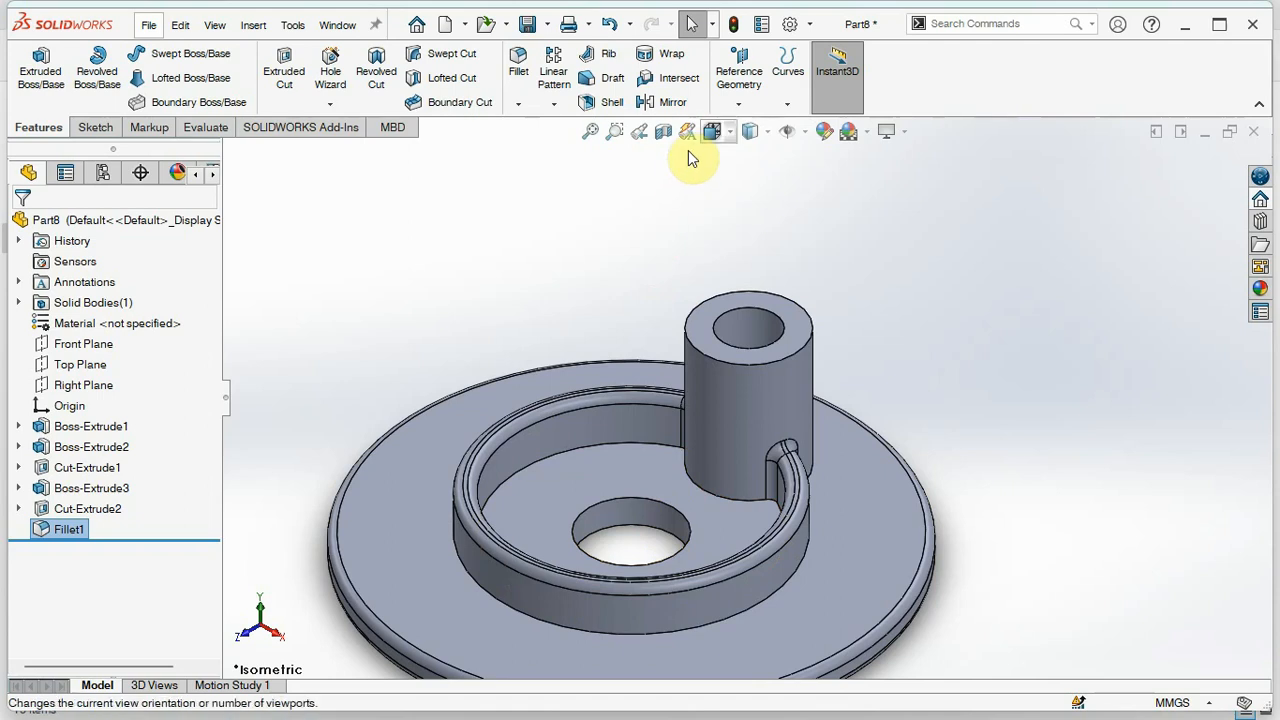
click(716, 132)
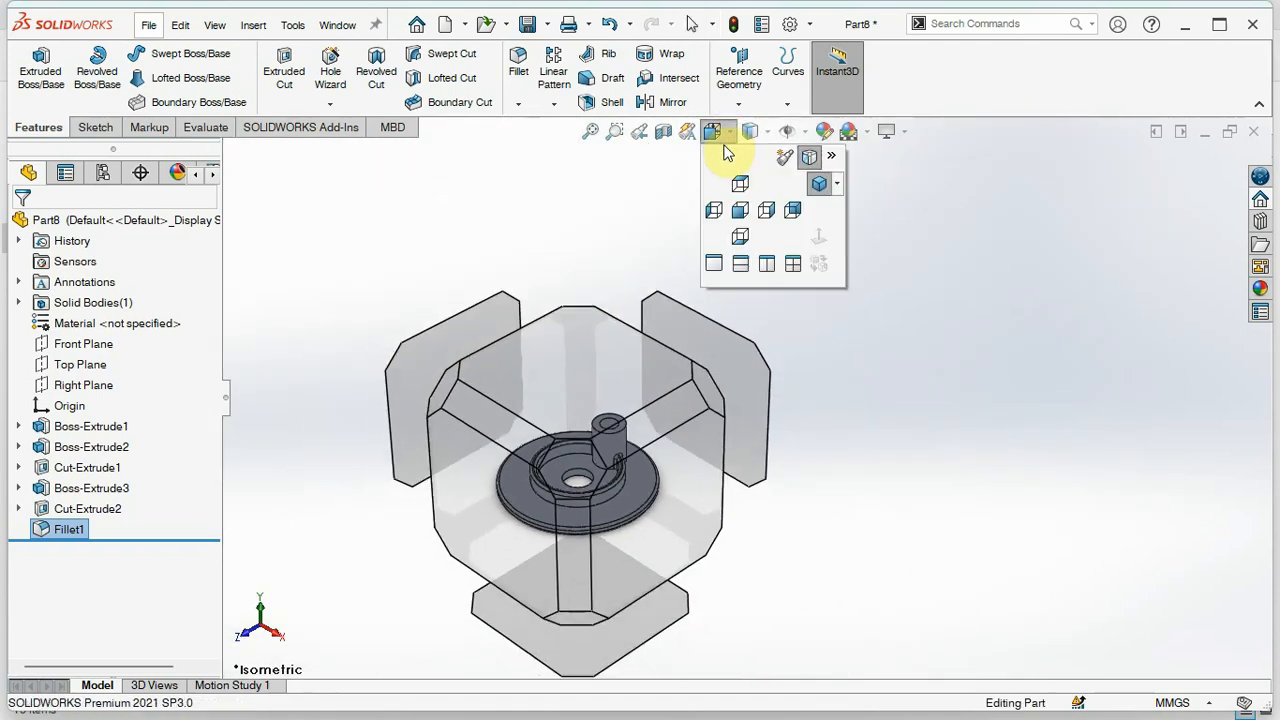
click(737, 191)
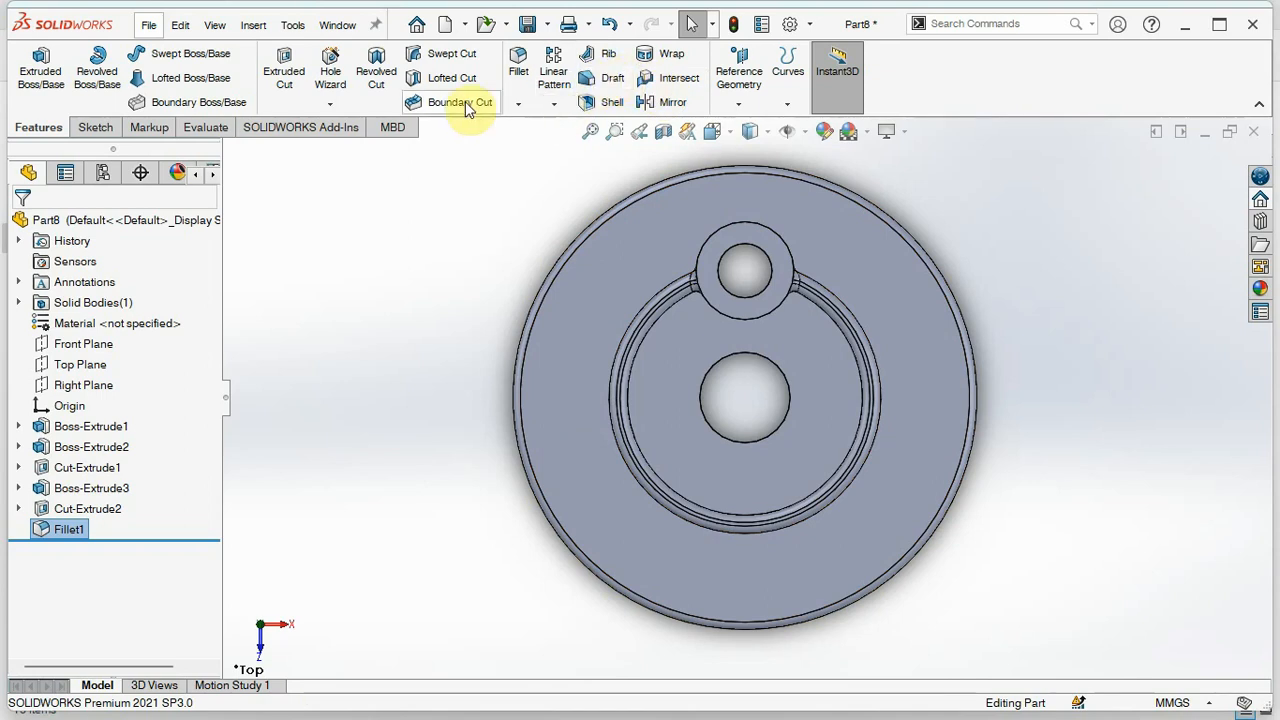
click(556, 103)
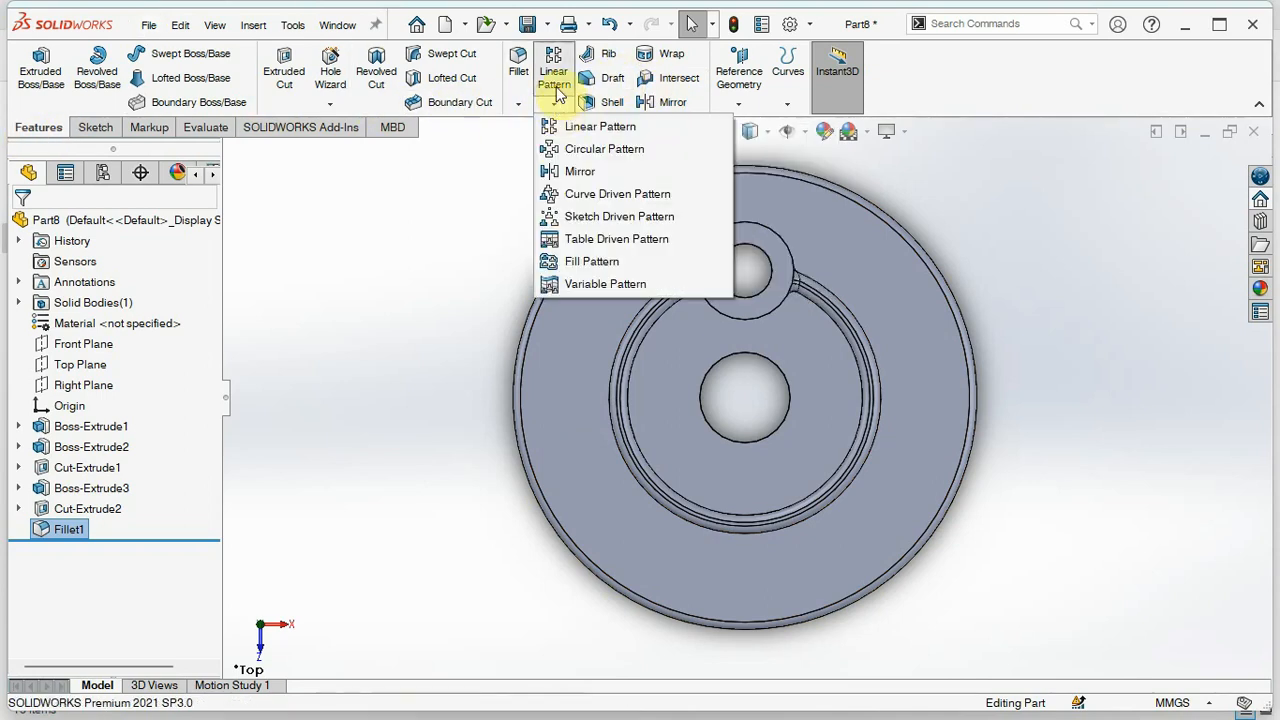
click(562, 149)
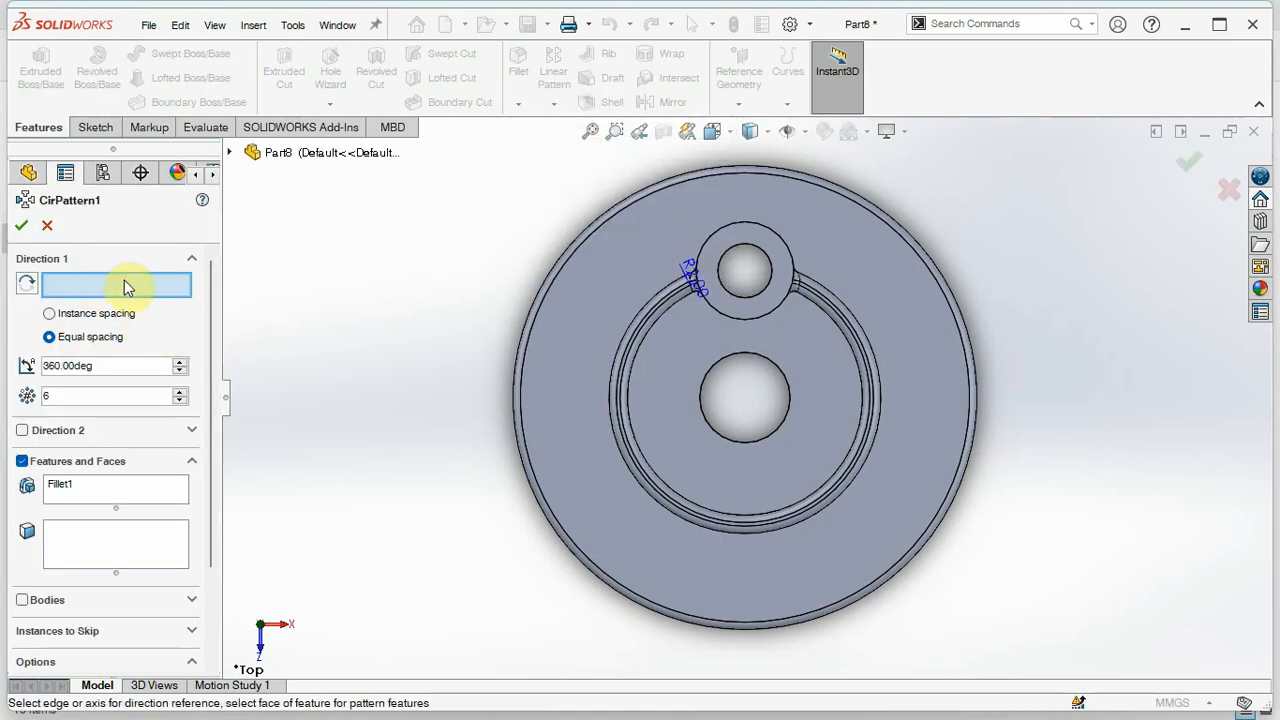
click(732, 358)
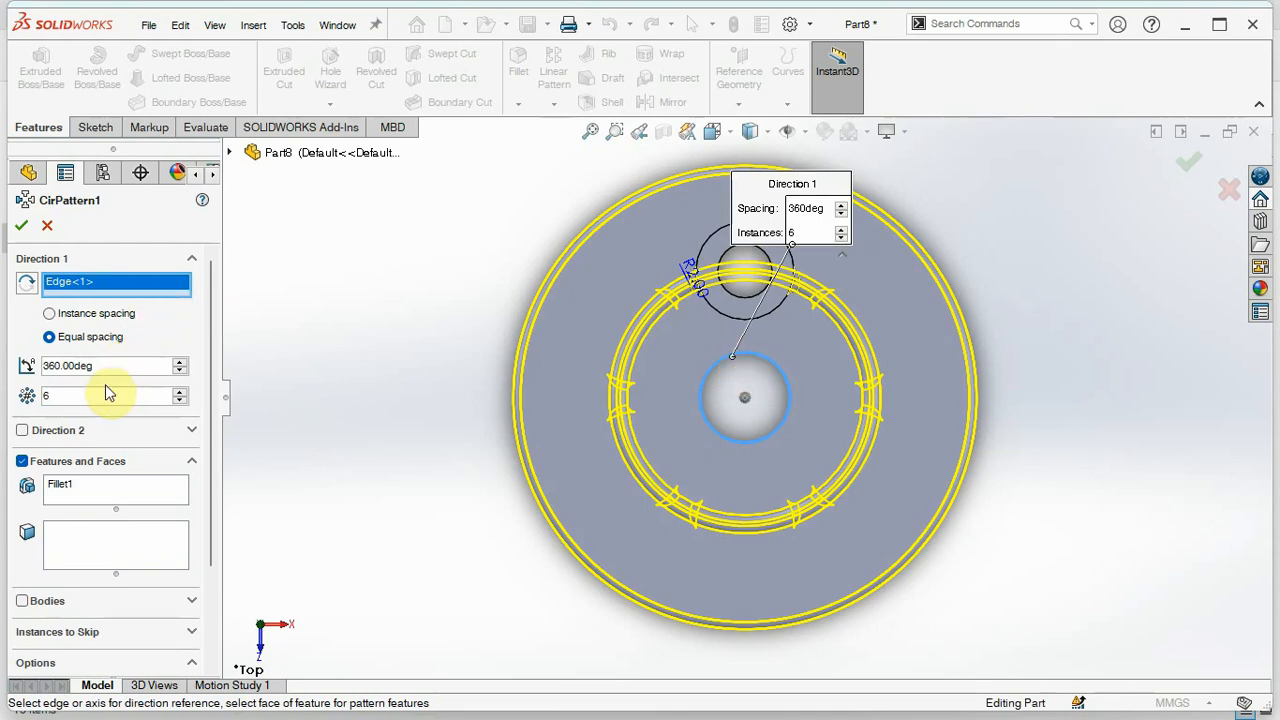
right_click(108, 290)
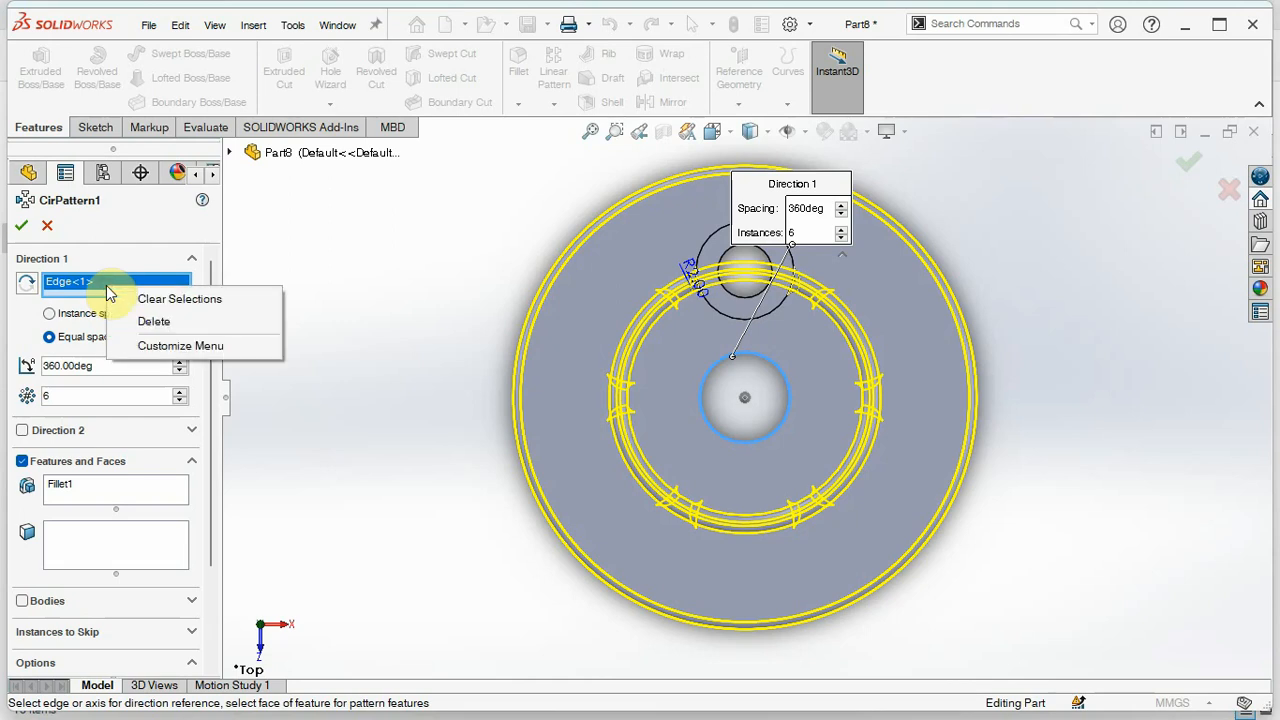
click(145, 299)
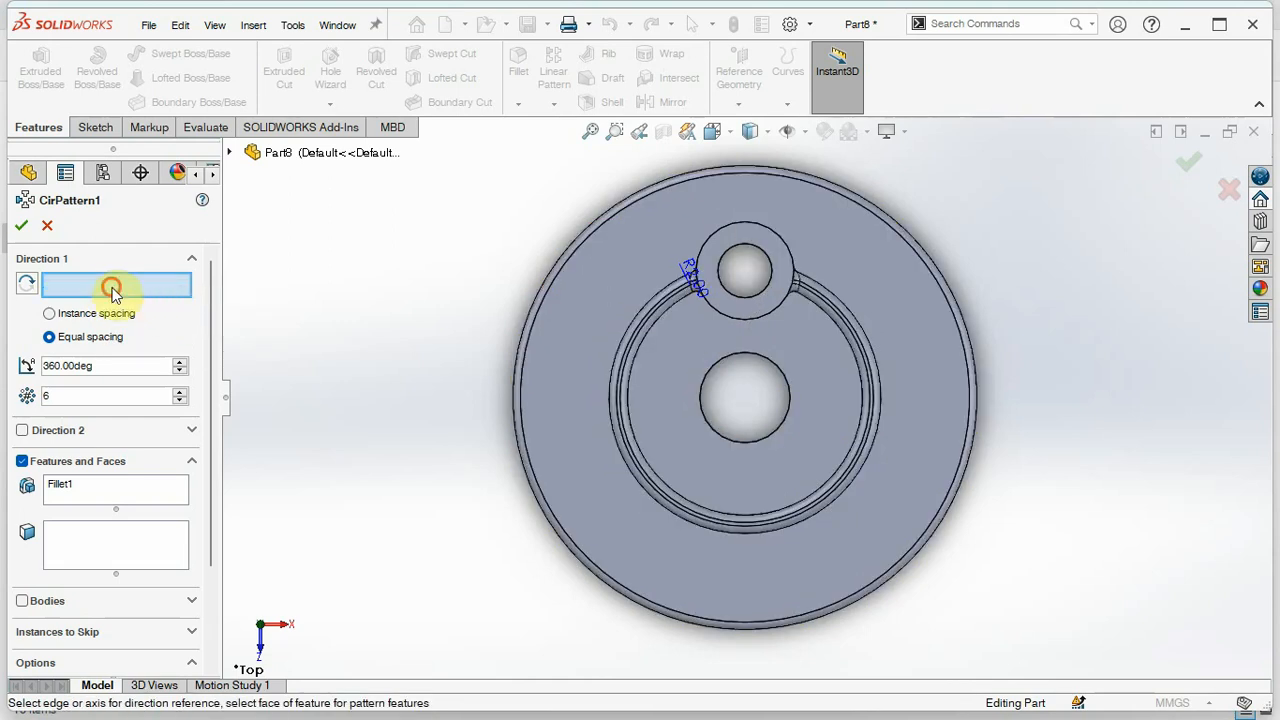
click(757, 363)
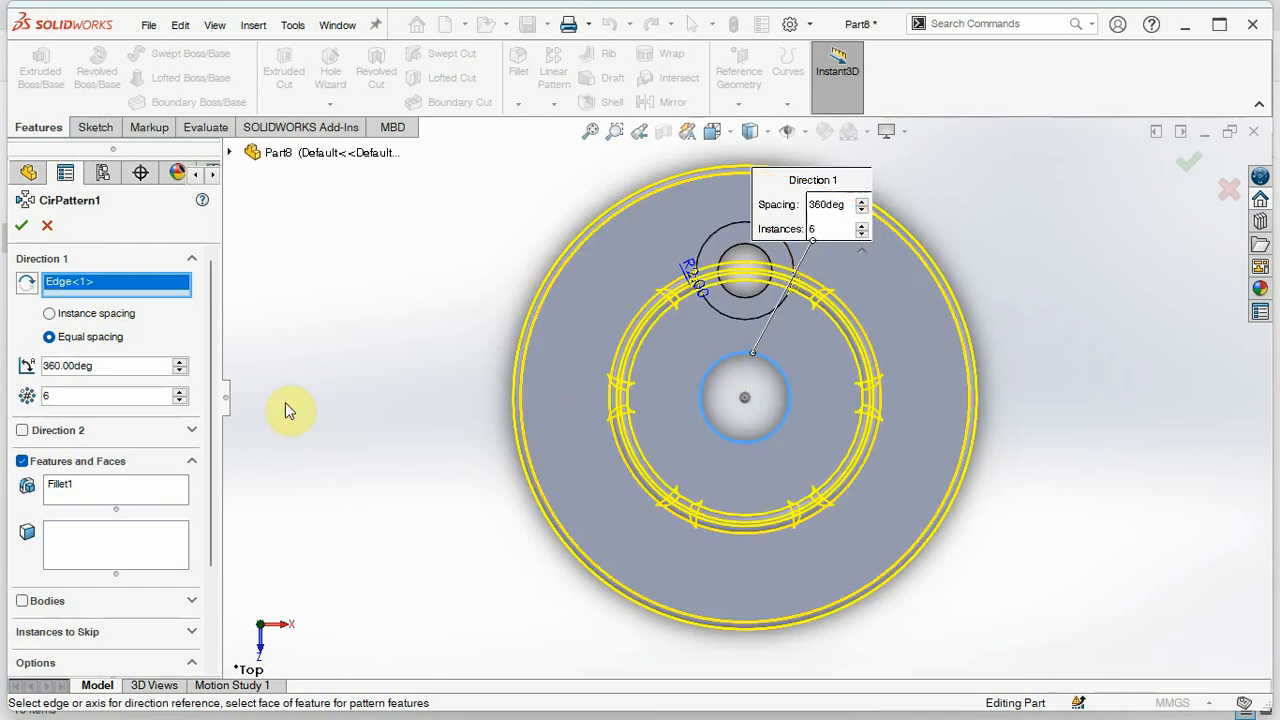
Step: Replace the fillet in the pattern's features with the cylindrical boss and its bore cut, and finish the circular pattern
right_click(107, 494)
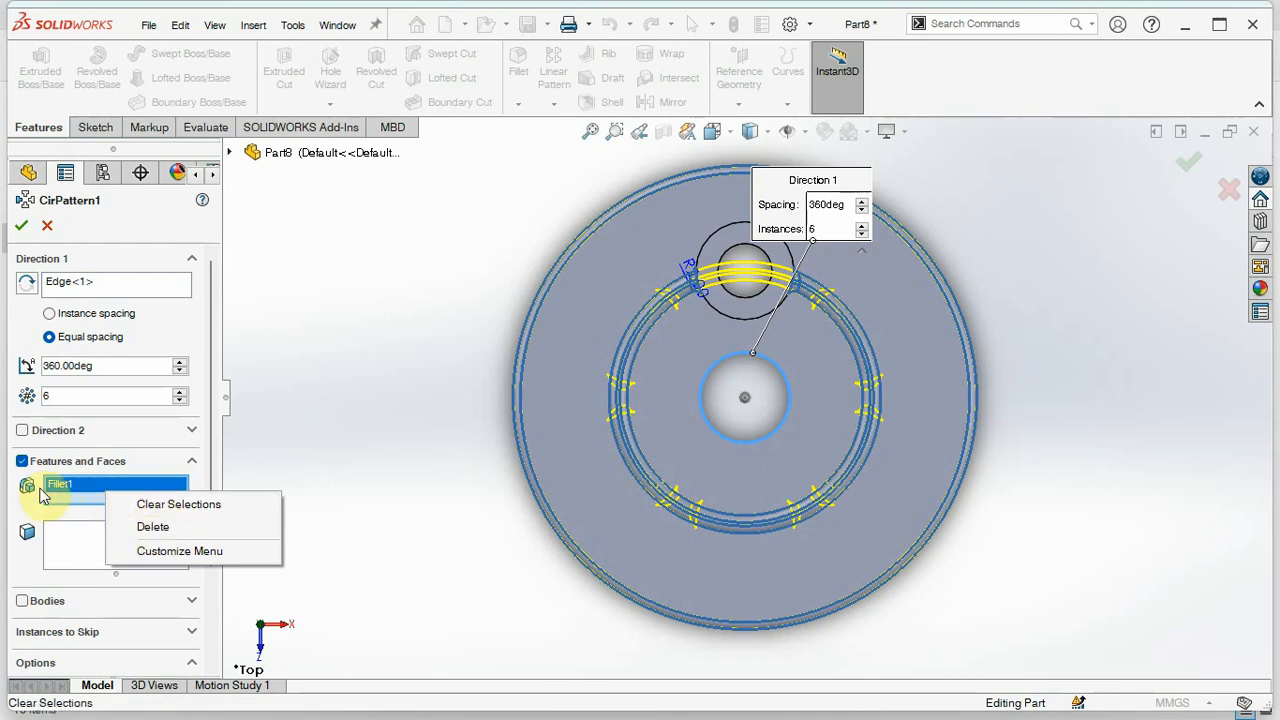
click(165, 508)
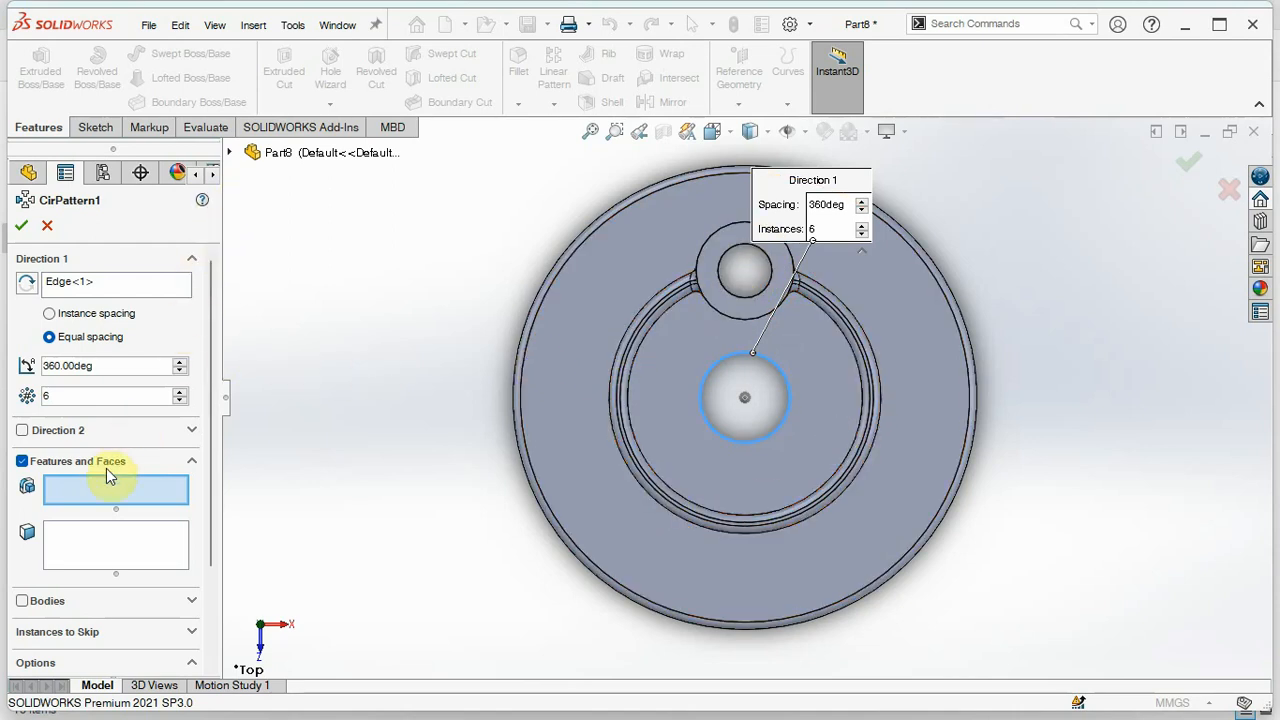
click(232, 154)
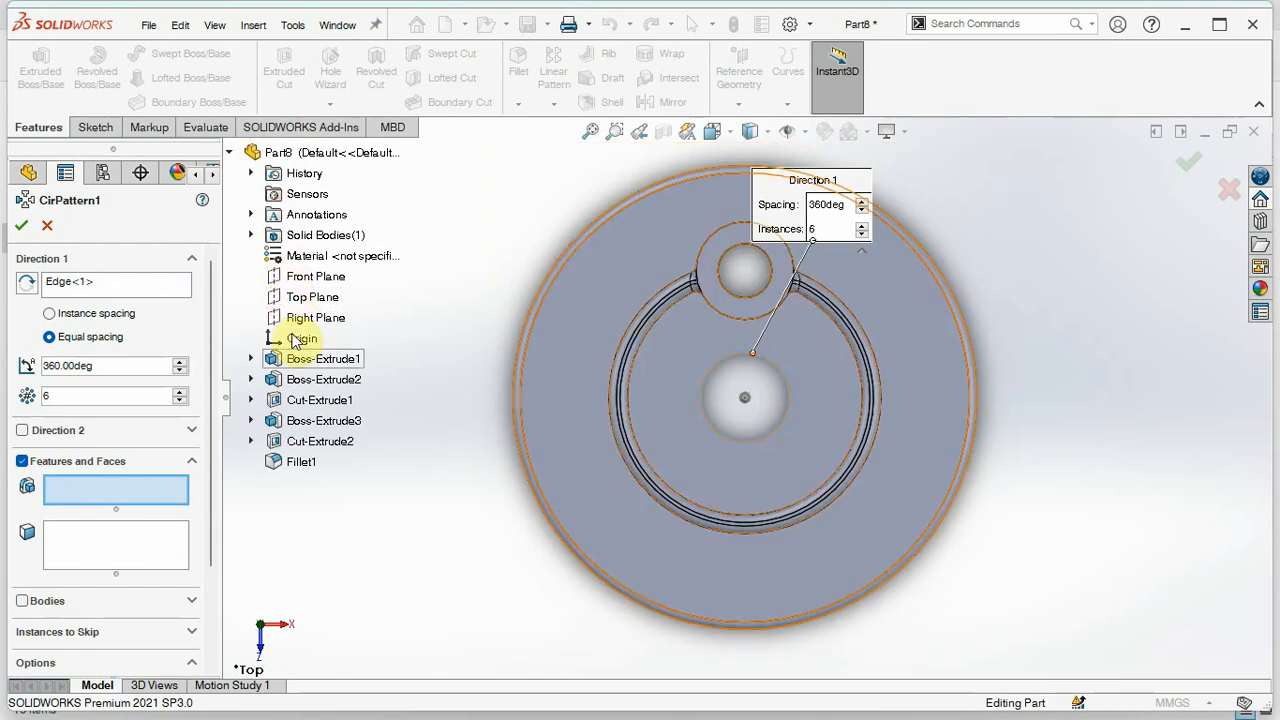
click(302, 426)
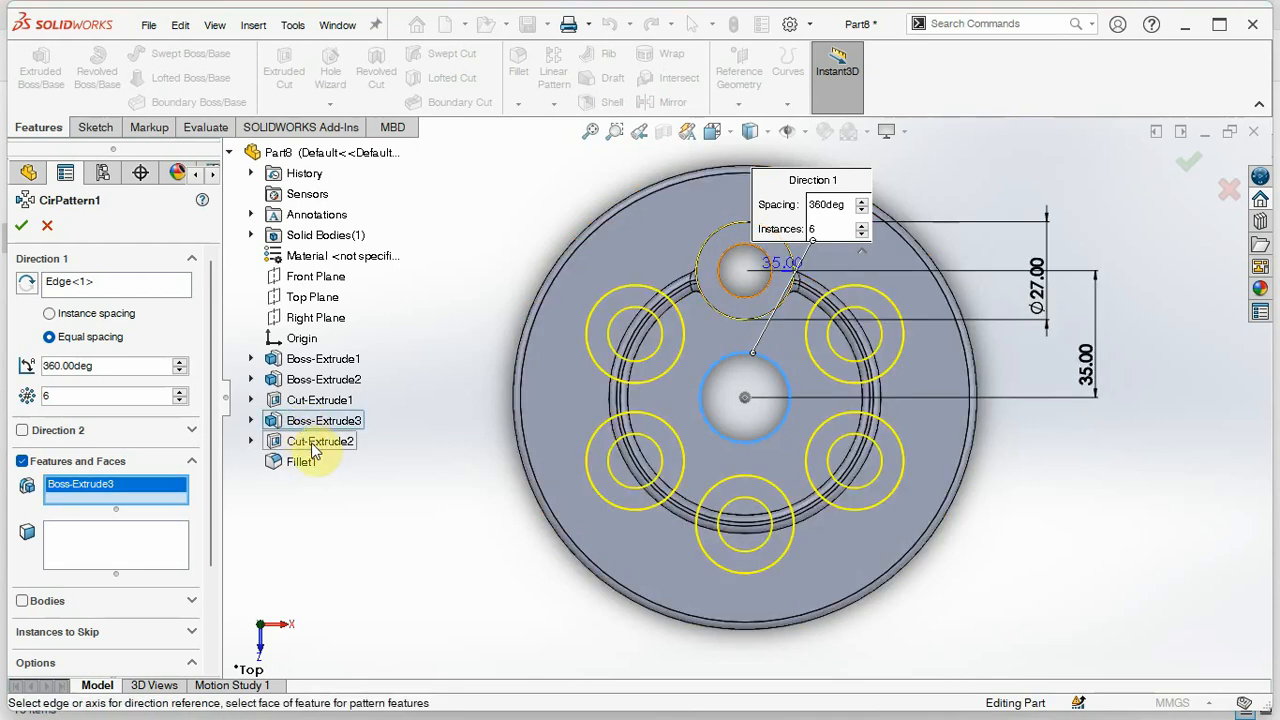
click(311, 442)
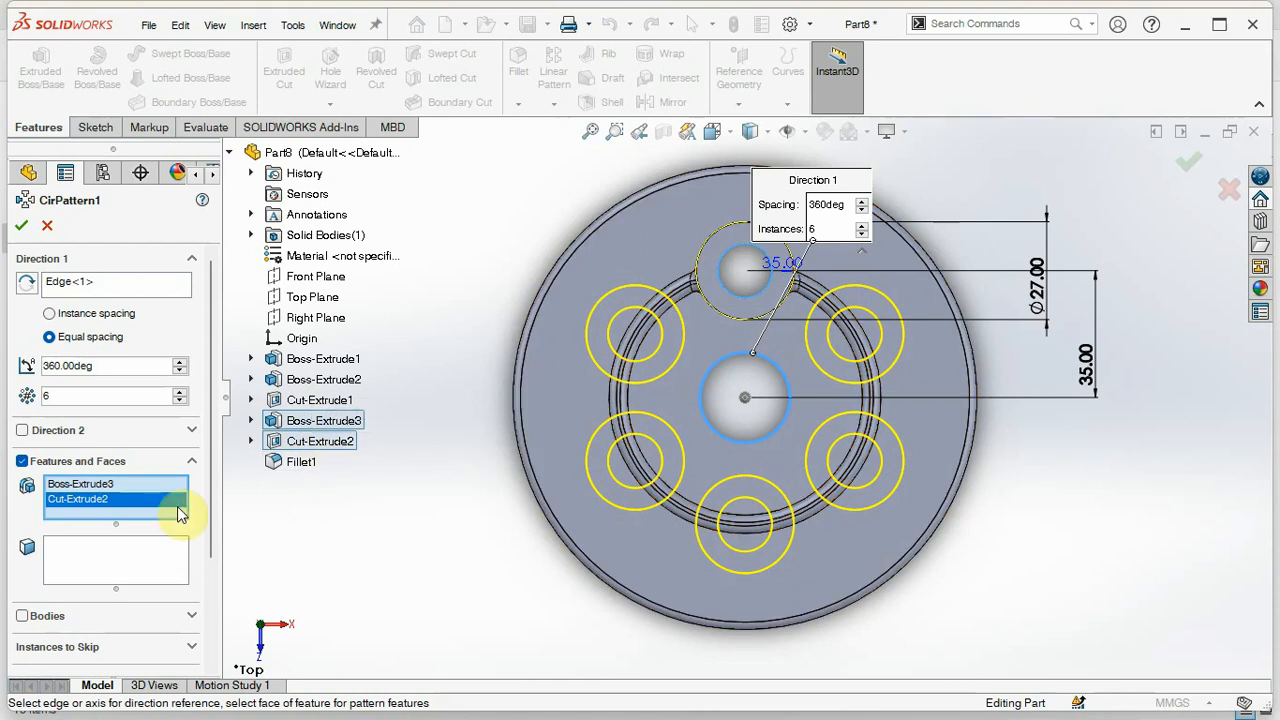
click(22, 226)
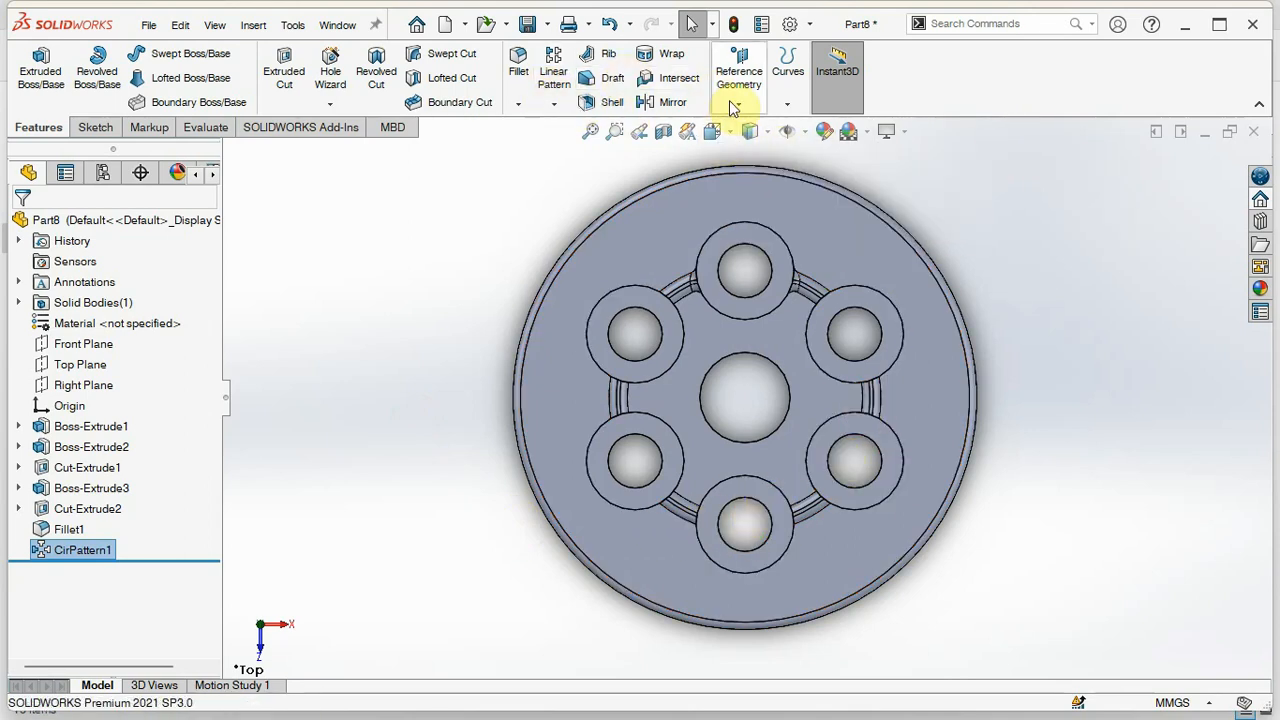
Step: Return to Isometric view and start a 2 mm fillet on the disc's upper face and the floor face inside the ring
click(716, 131)
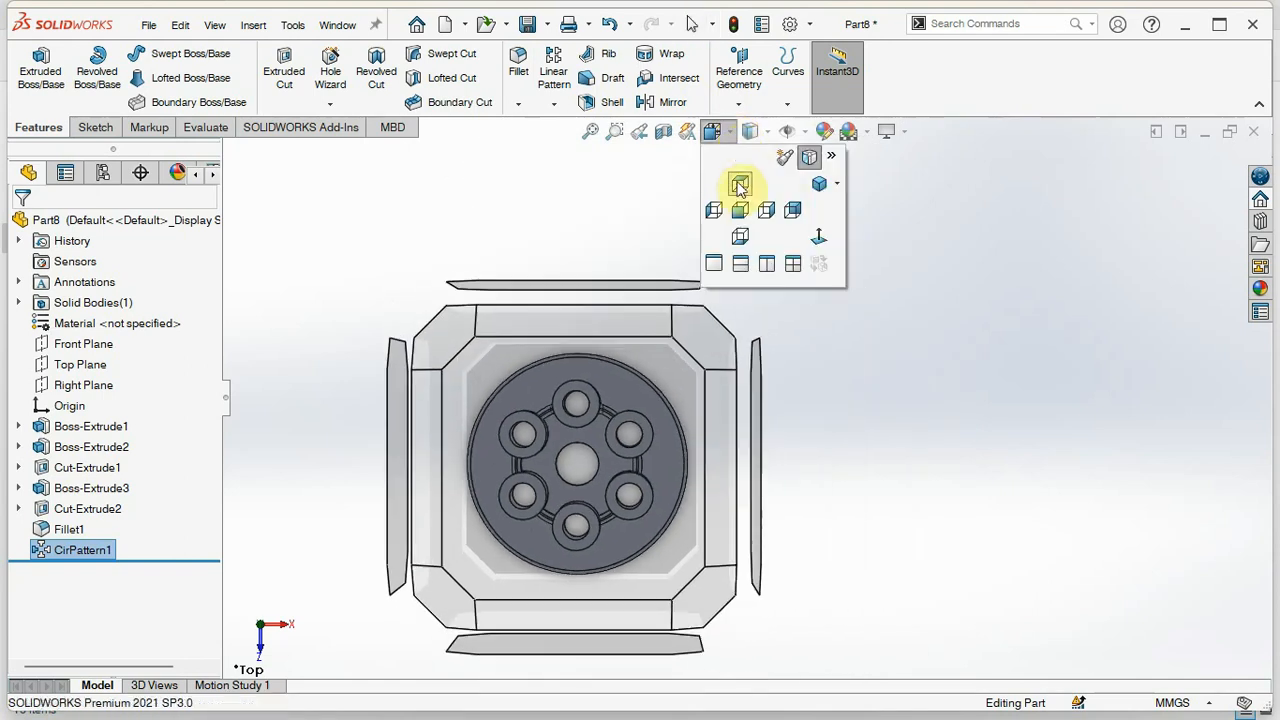
click(819, 183)
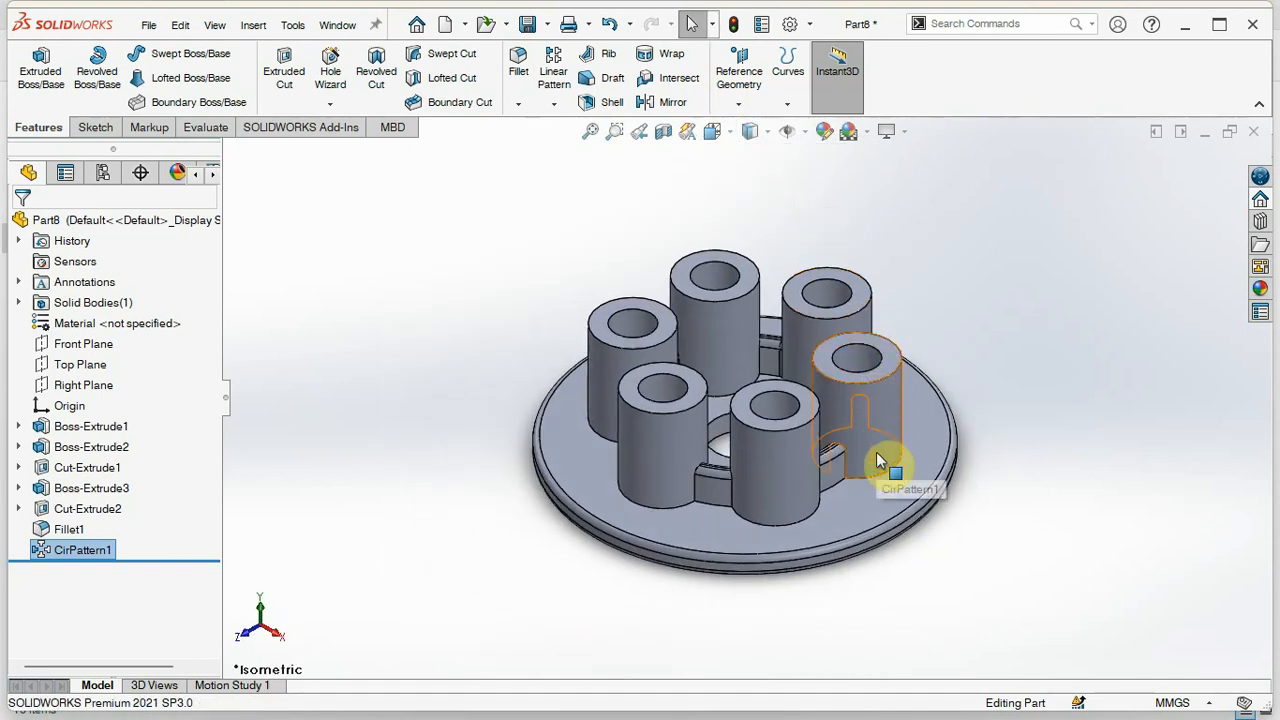
click(519, 70)
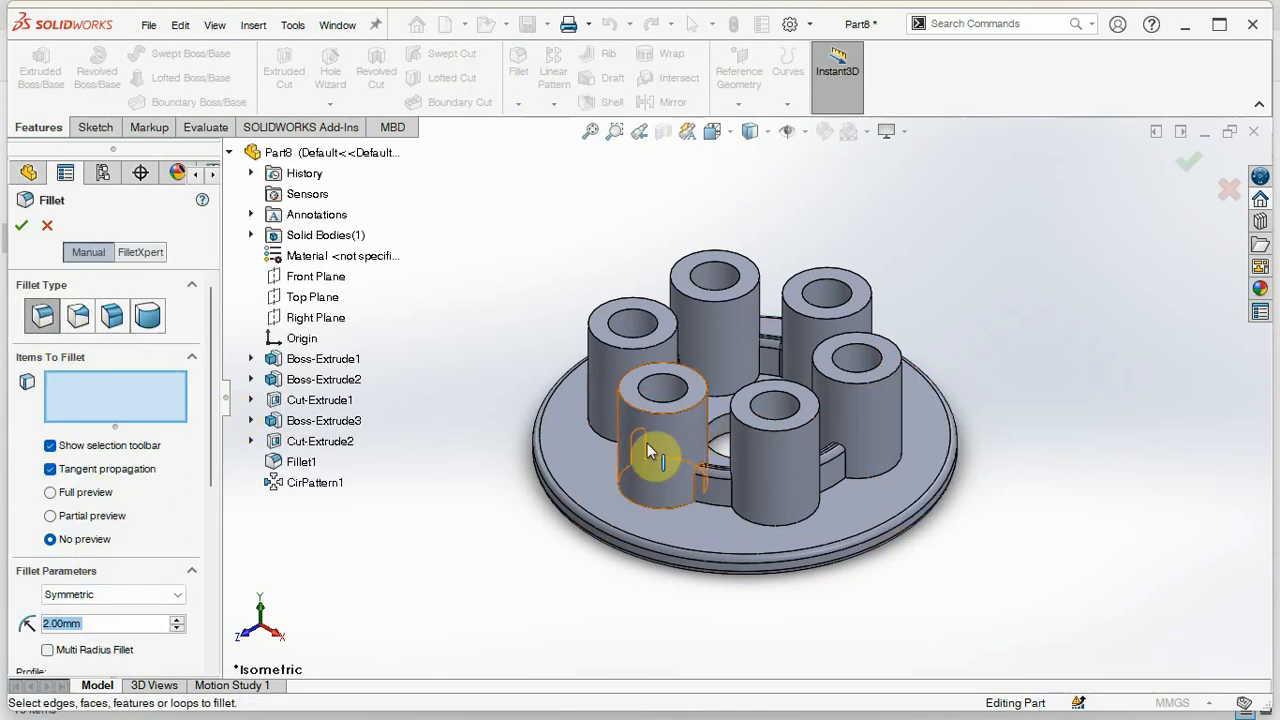
click(593, 482)
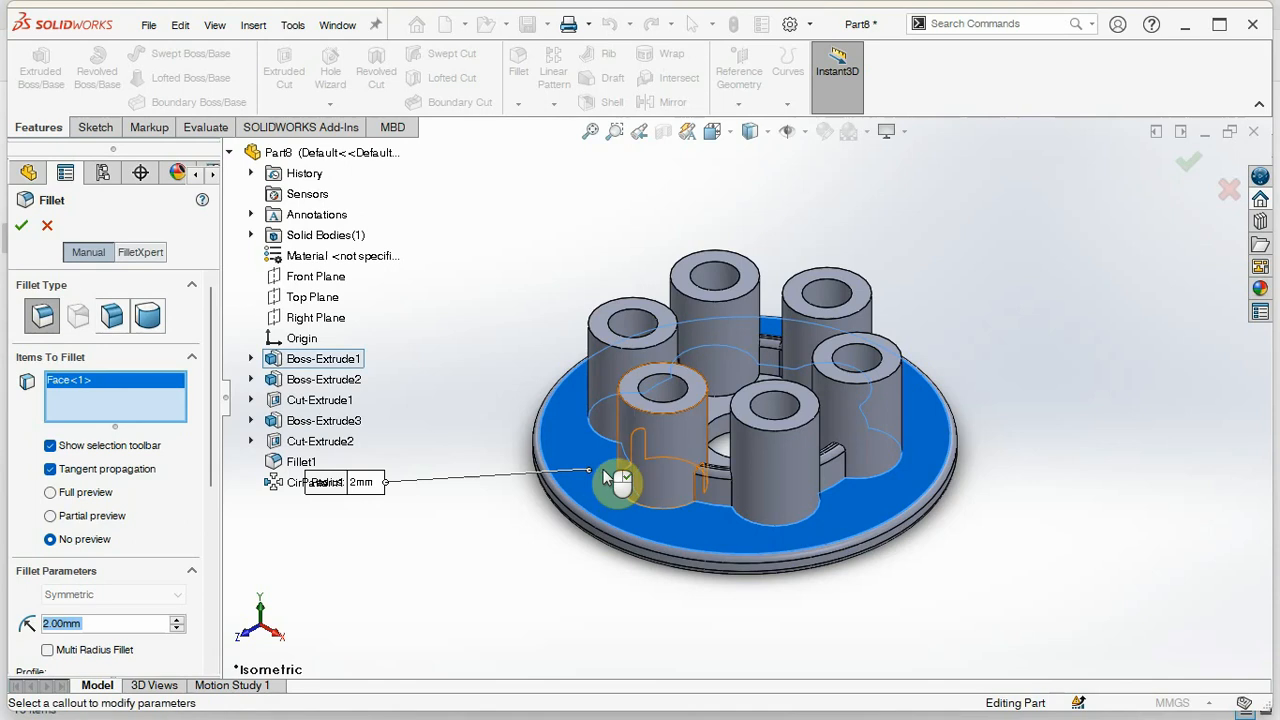
scroll(752, 385, down, 2)
scroll(752, 385, down, 3)
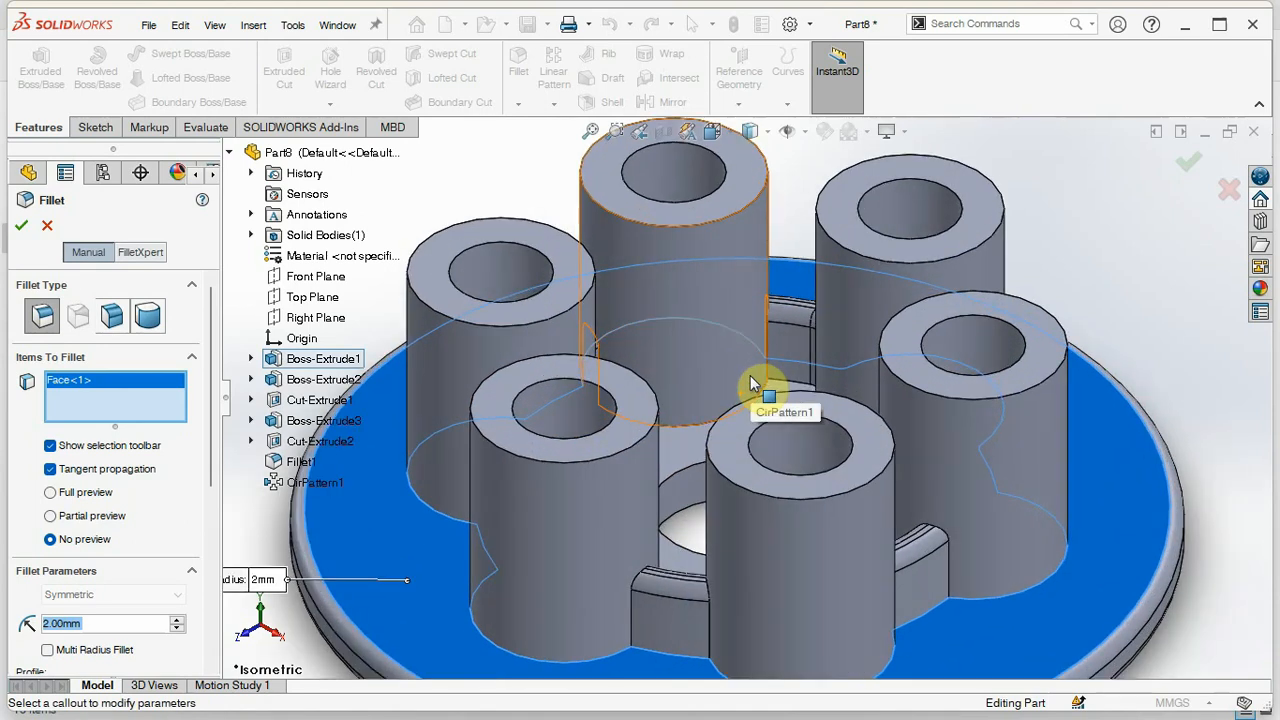
click(689, 455)
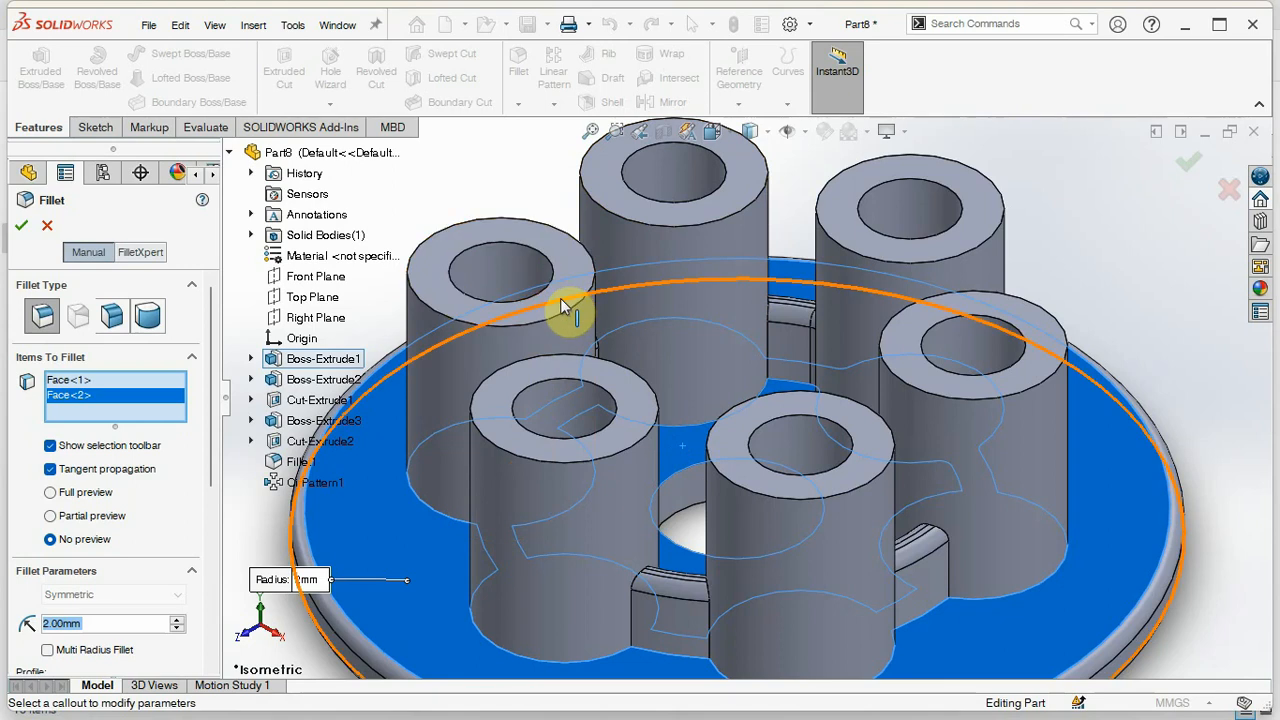
Step: Add the top faces of all six cylindrical bosses to the 2 mm fillet and apply it
click(462, 252)
click(648, 218)
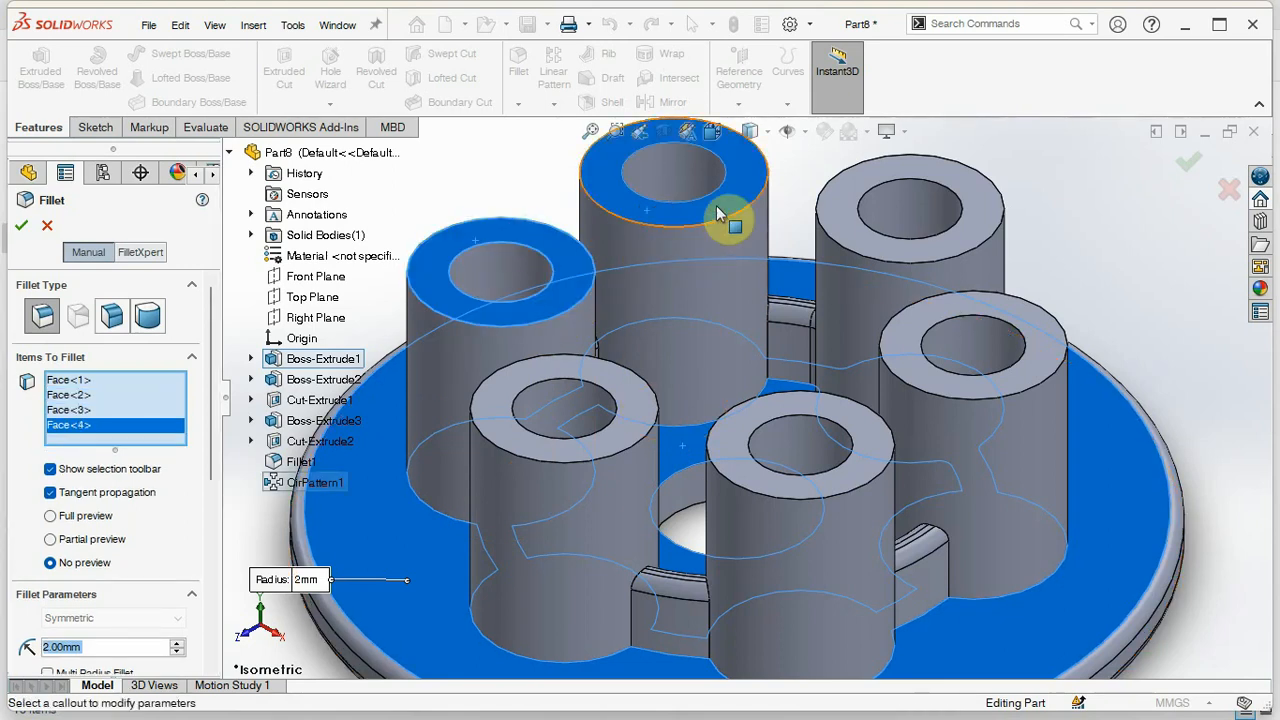
click(860, 210)
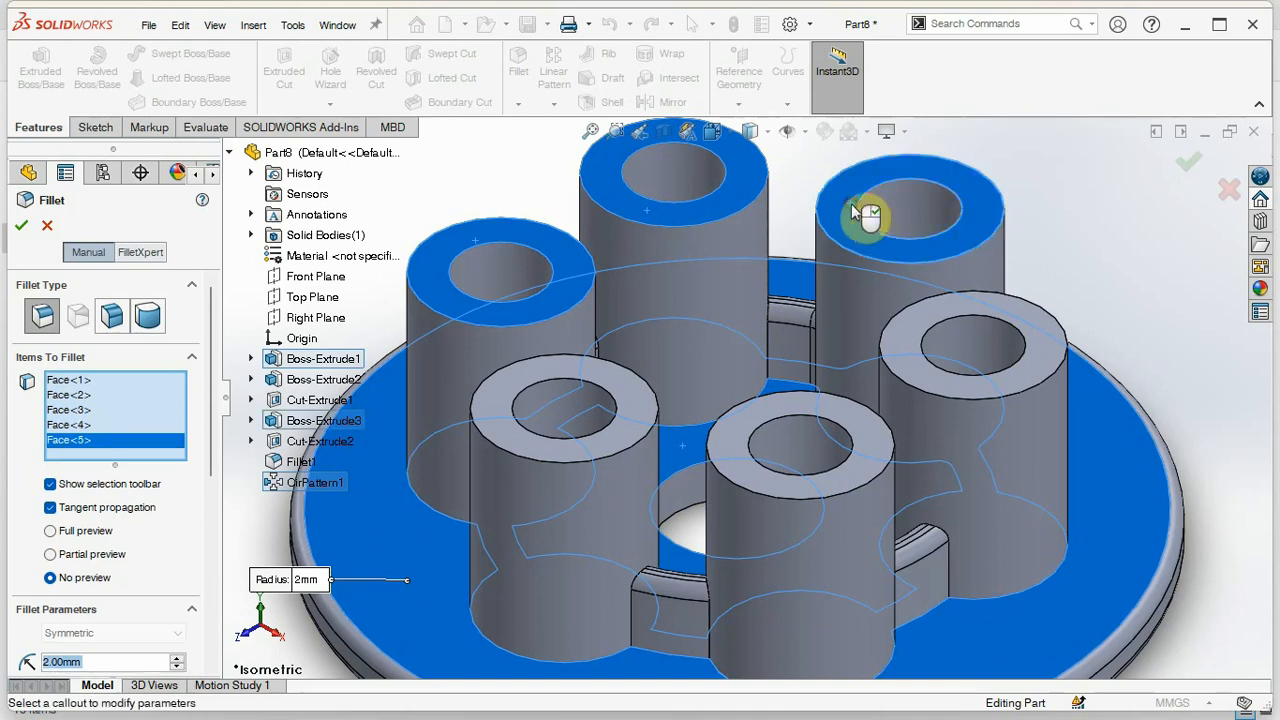
click(1046, 334)
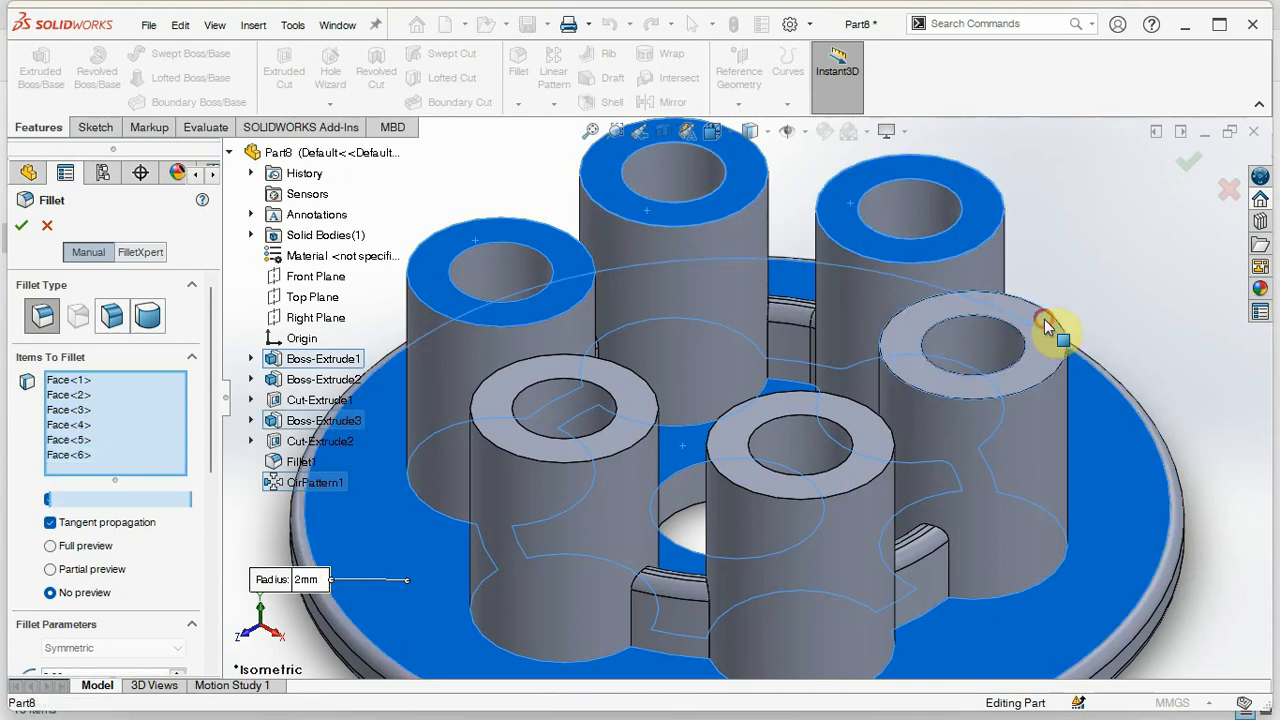
click(860, 486)
click(597, 458)
scroll(643, 337, up, 5)
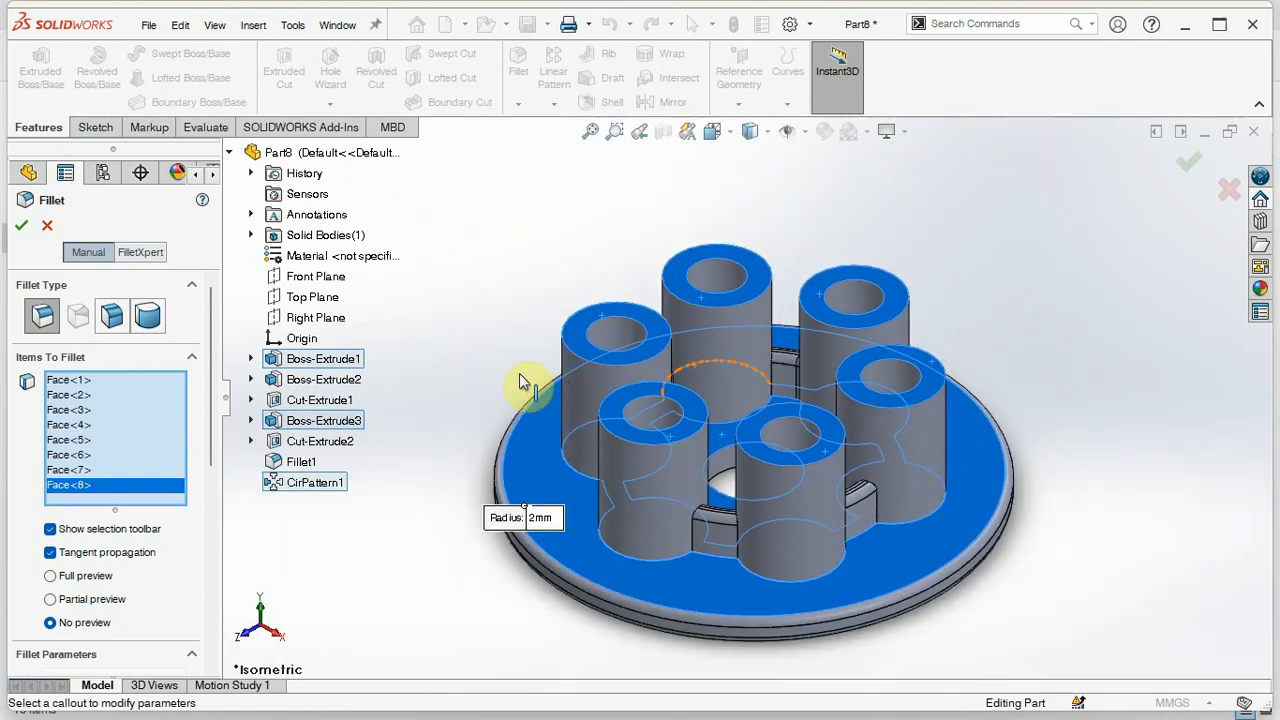
click(22, 227)
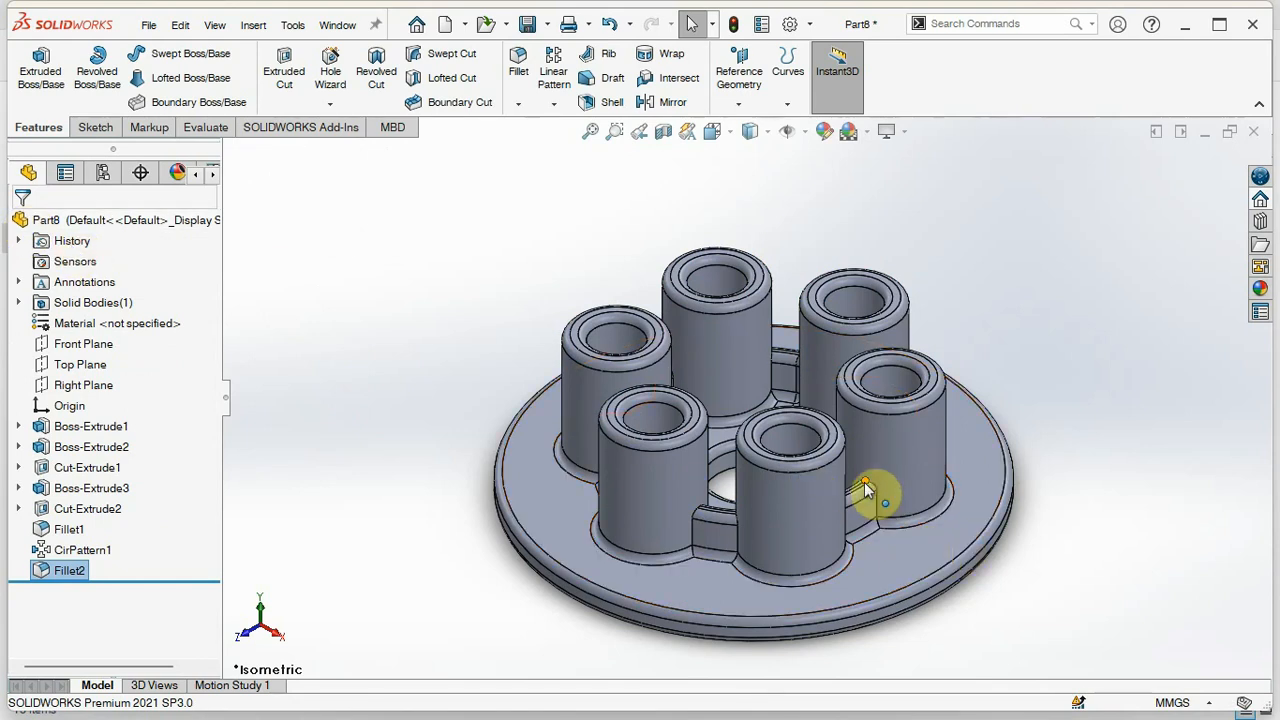
scroll(866, 490, down, 2)
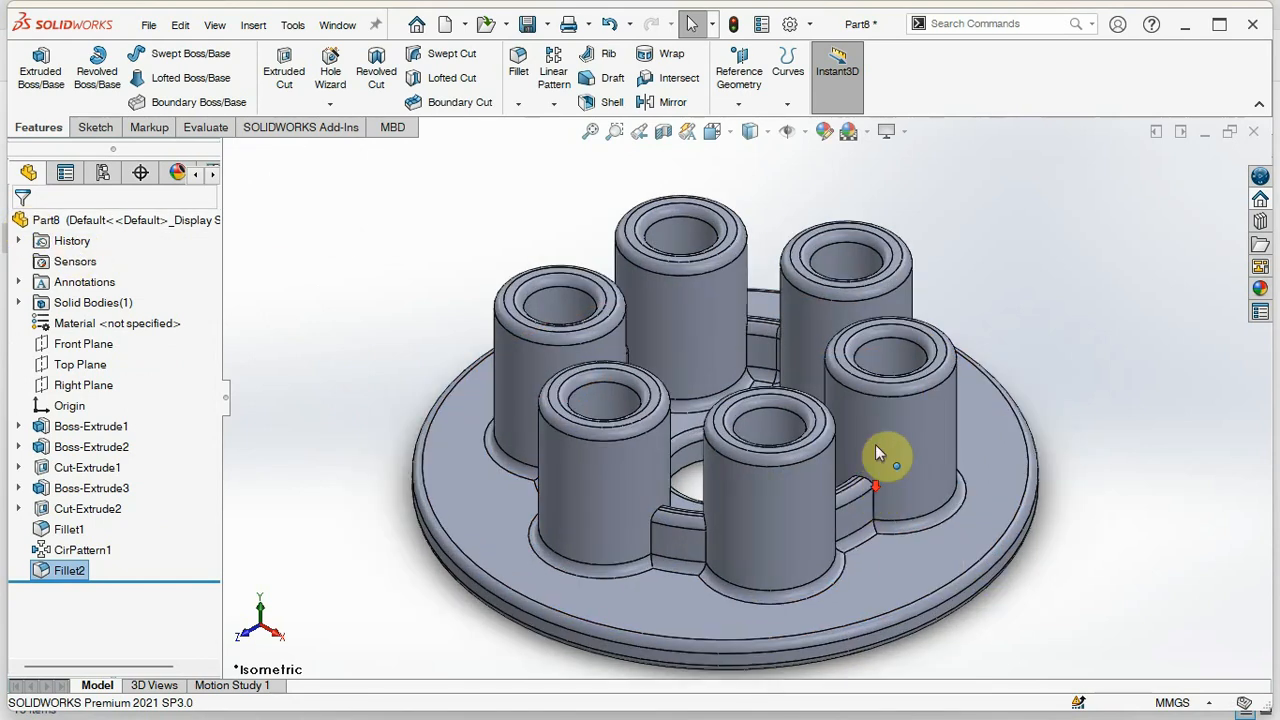
click(732, 137)
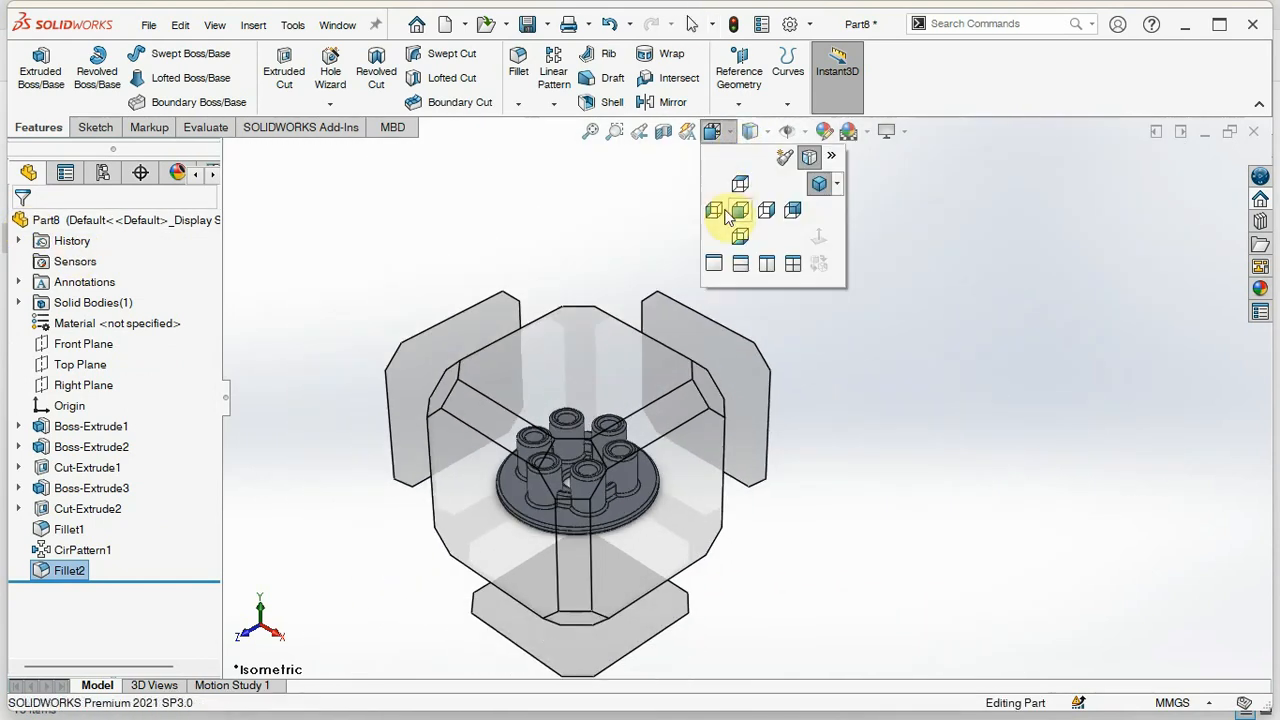
click(739, 230)
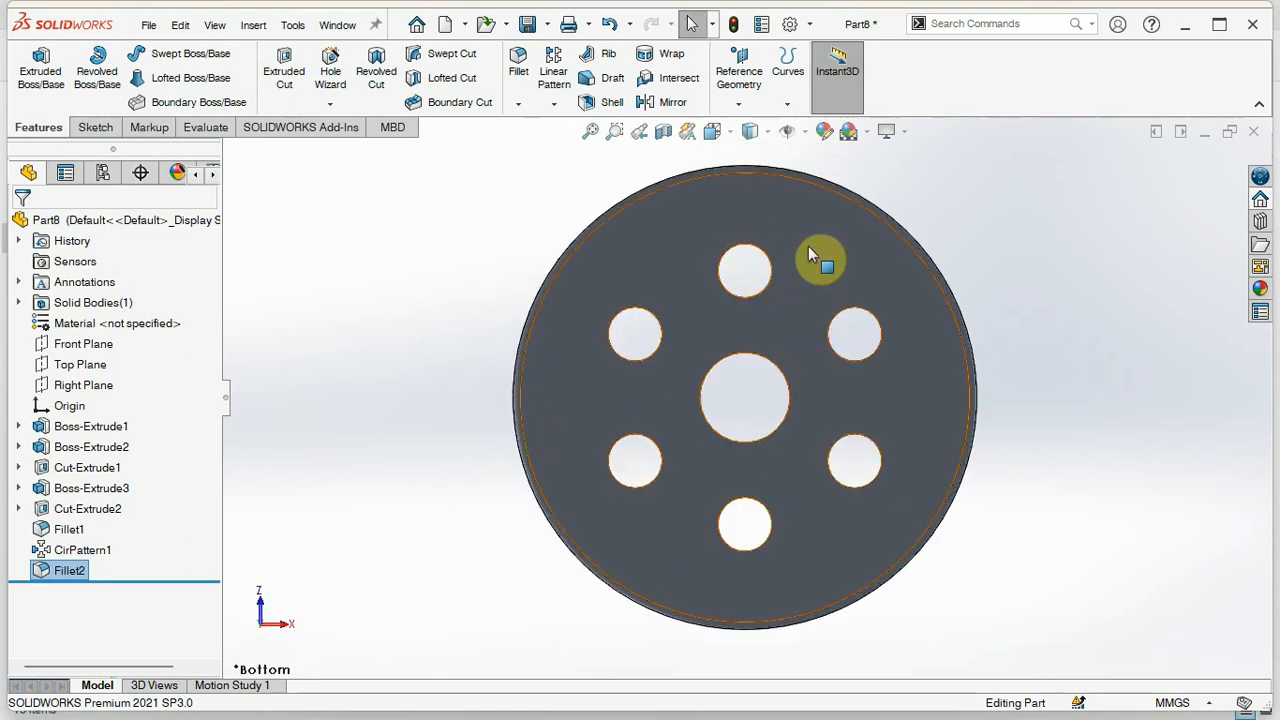
click(530, 70)
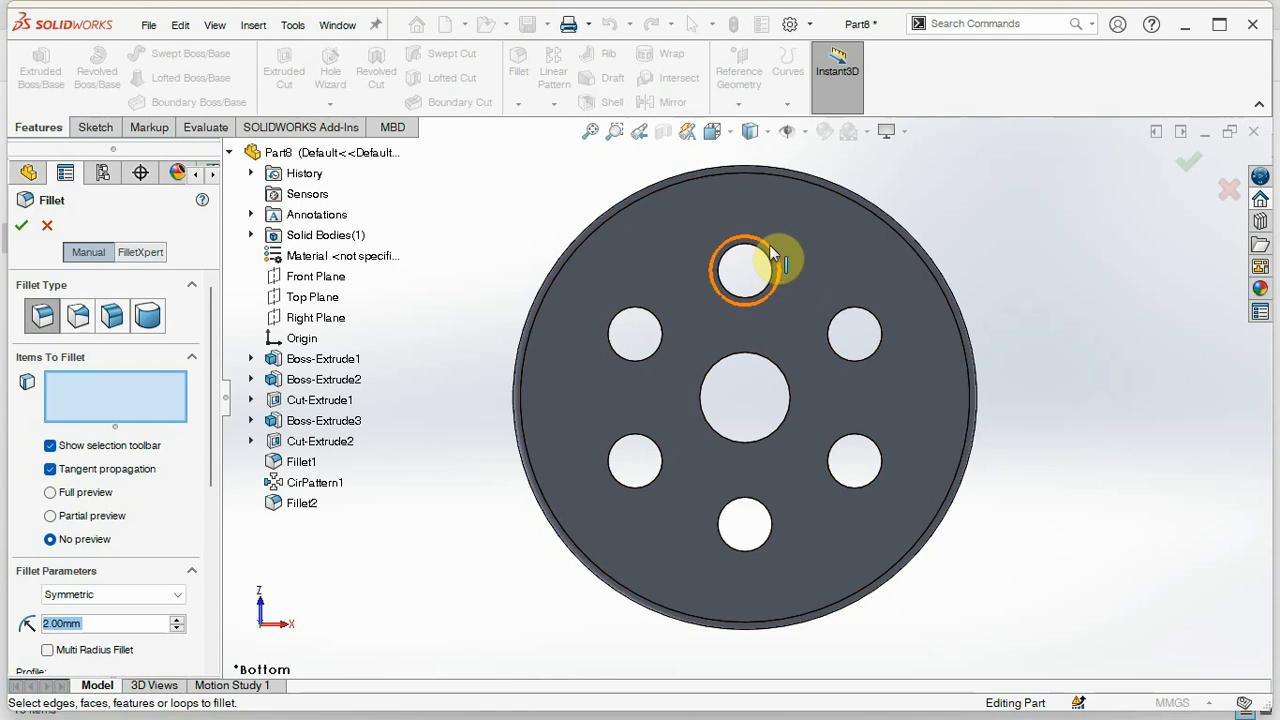
click(764, 258)
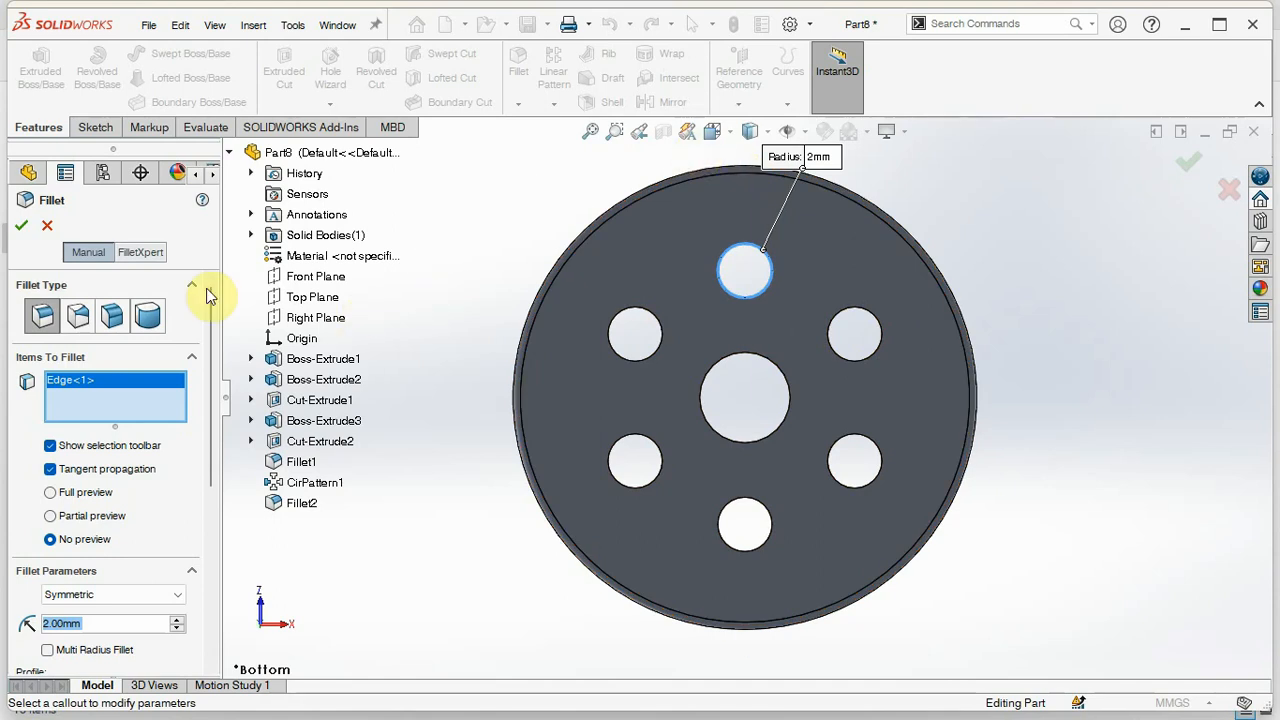
click(47, 226)
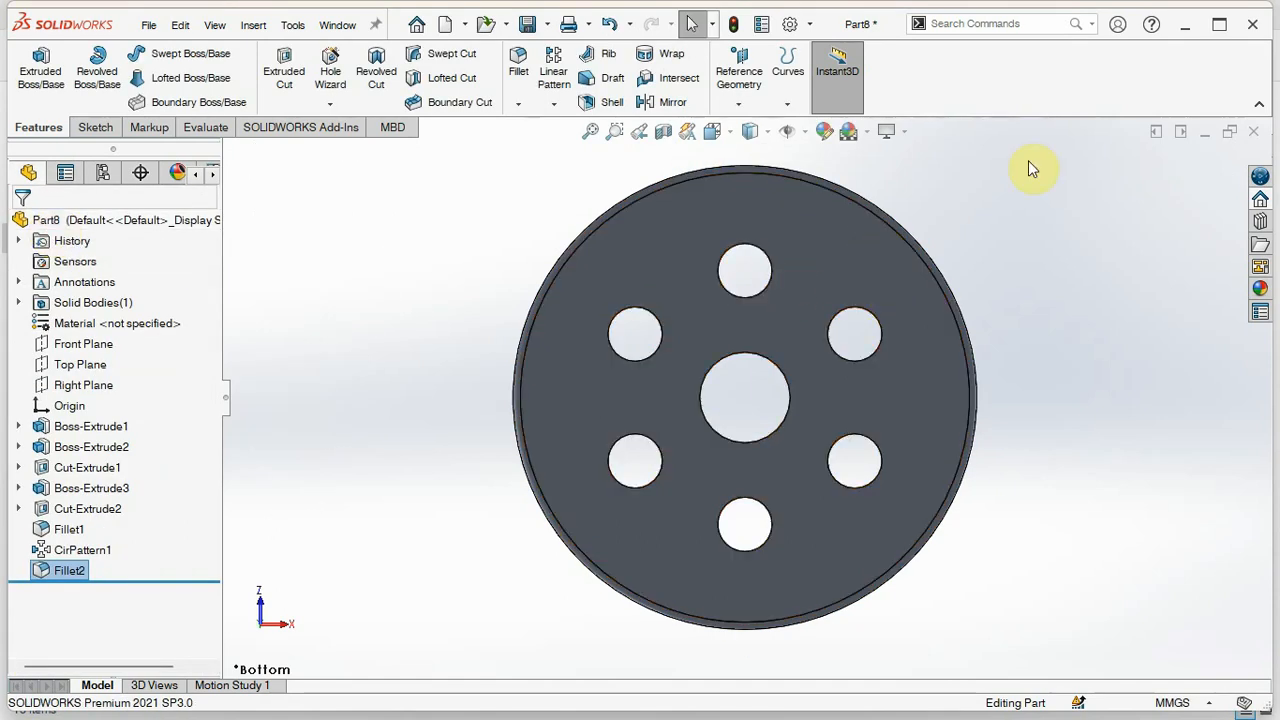
click(732, 133)
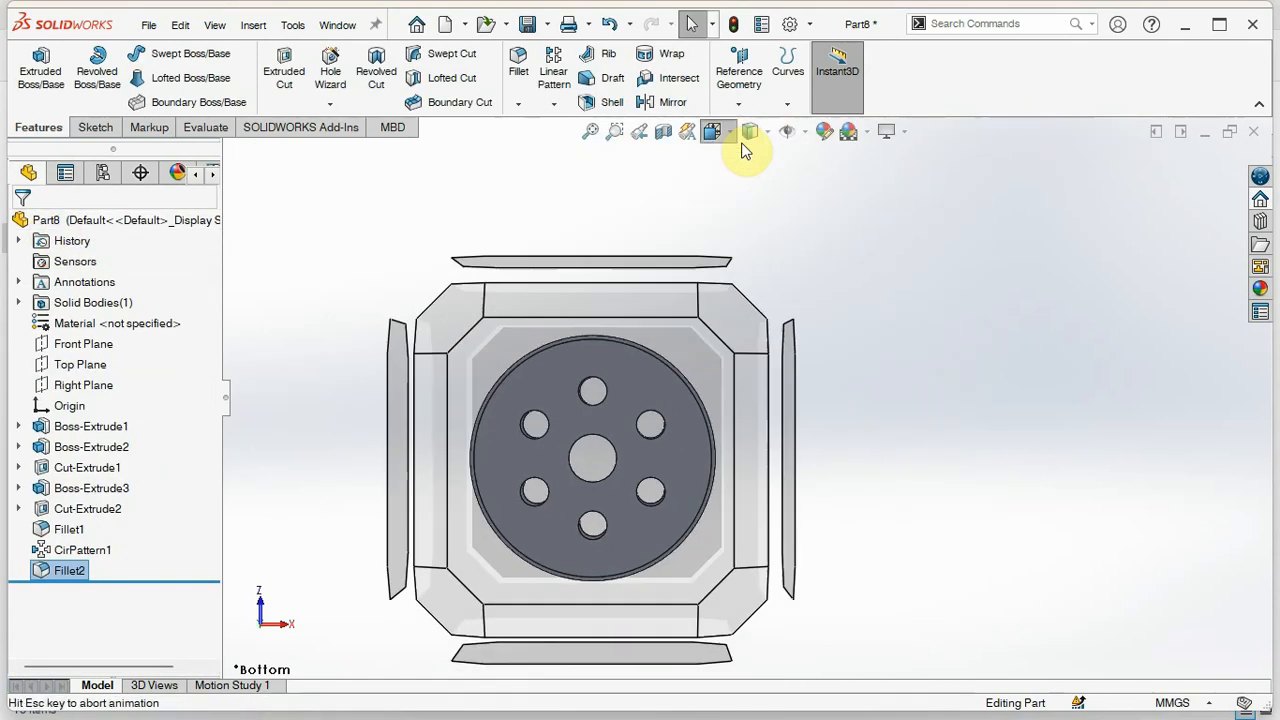
click(818, 184)
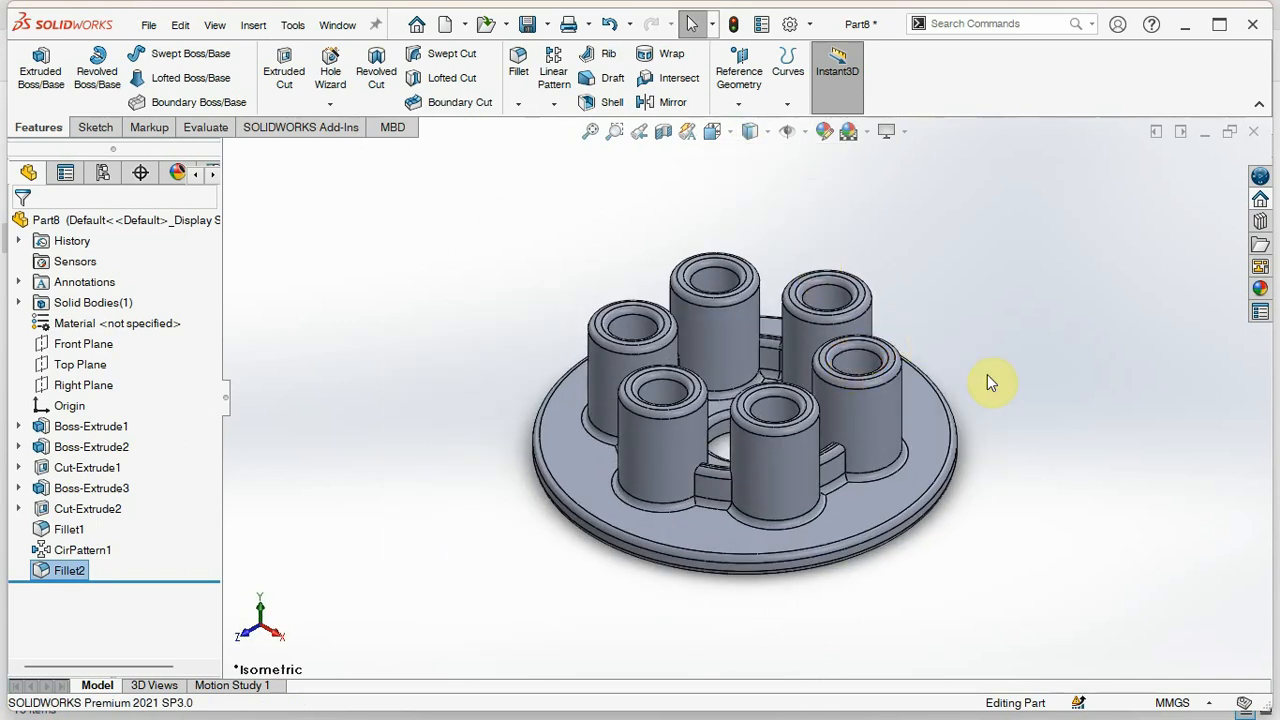
scroll(993, 368, down, 3)
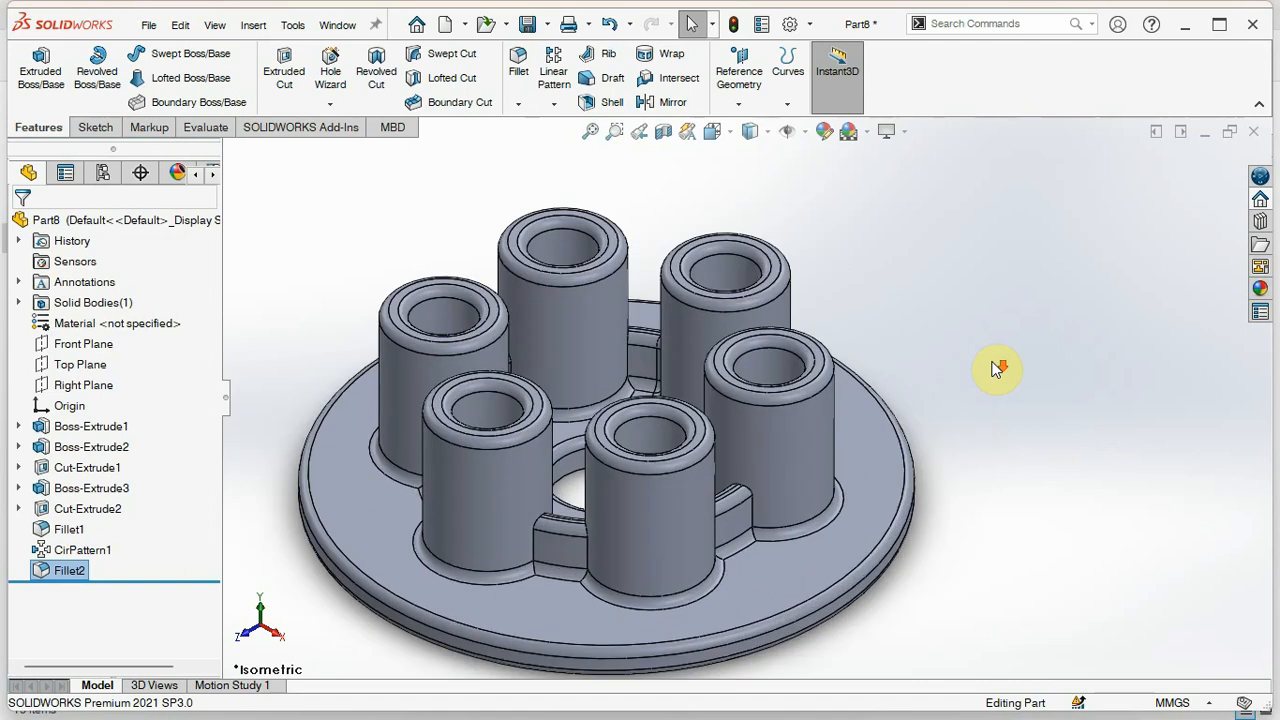
scroll(959, 368, up, 3)
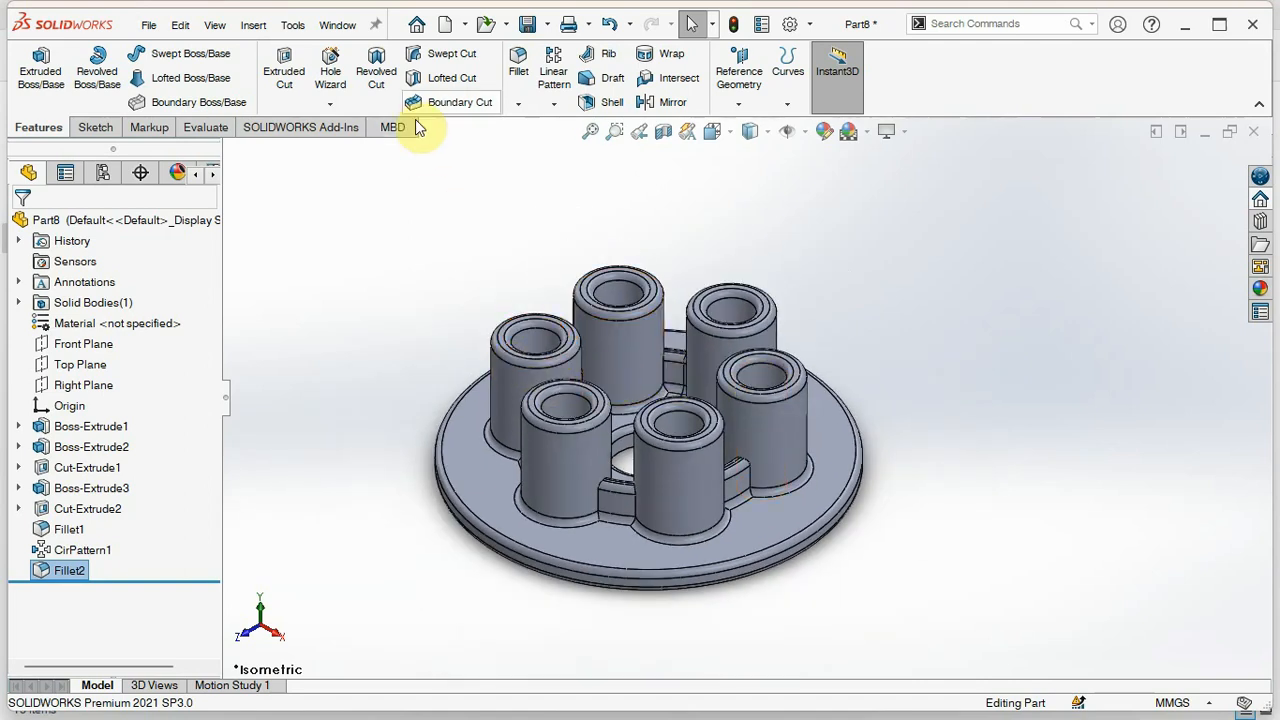
Step: Save the part as "My first part" in the T1 folder and create a drawing from it on an A (ANSI) Landscape sheet
click(527, 25)
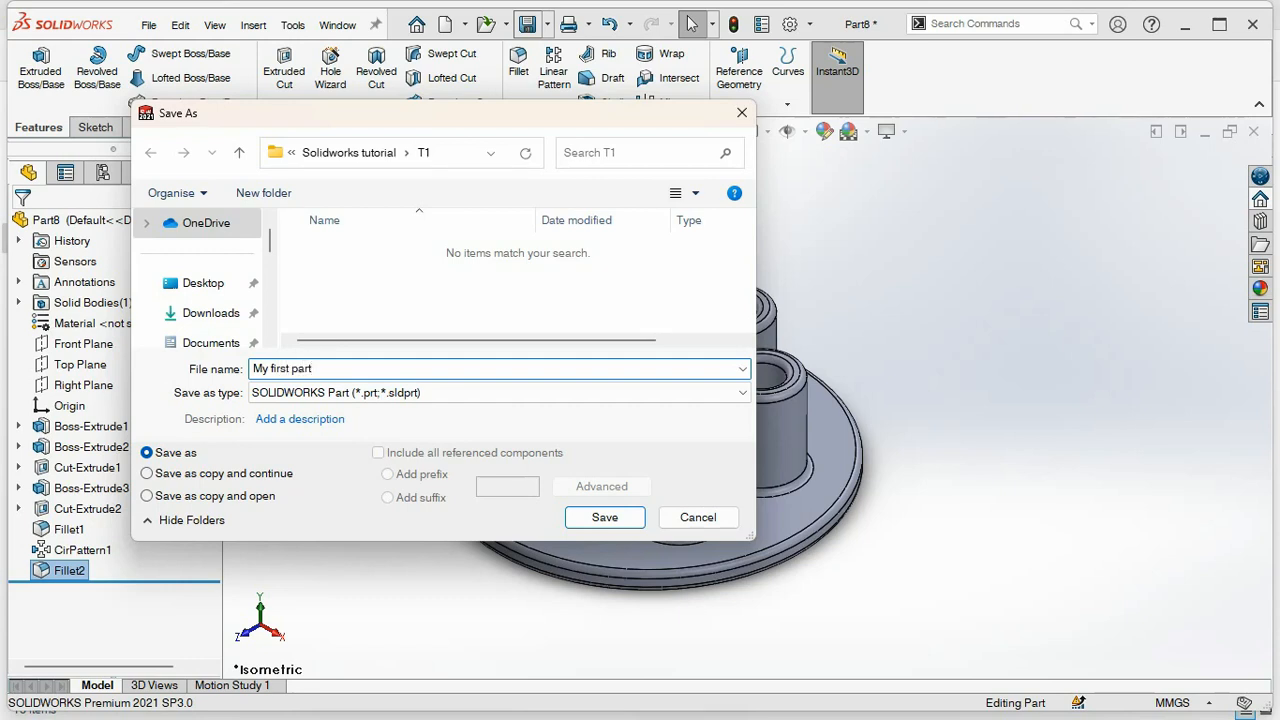
click(604, 517)
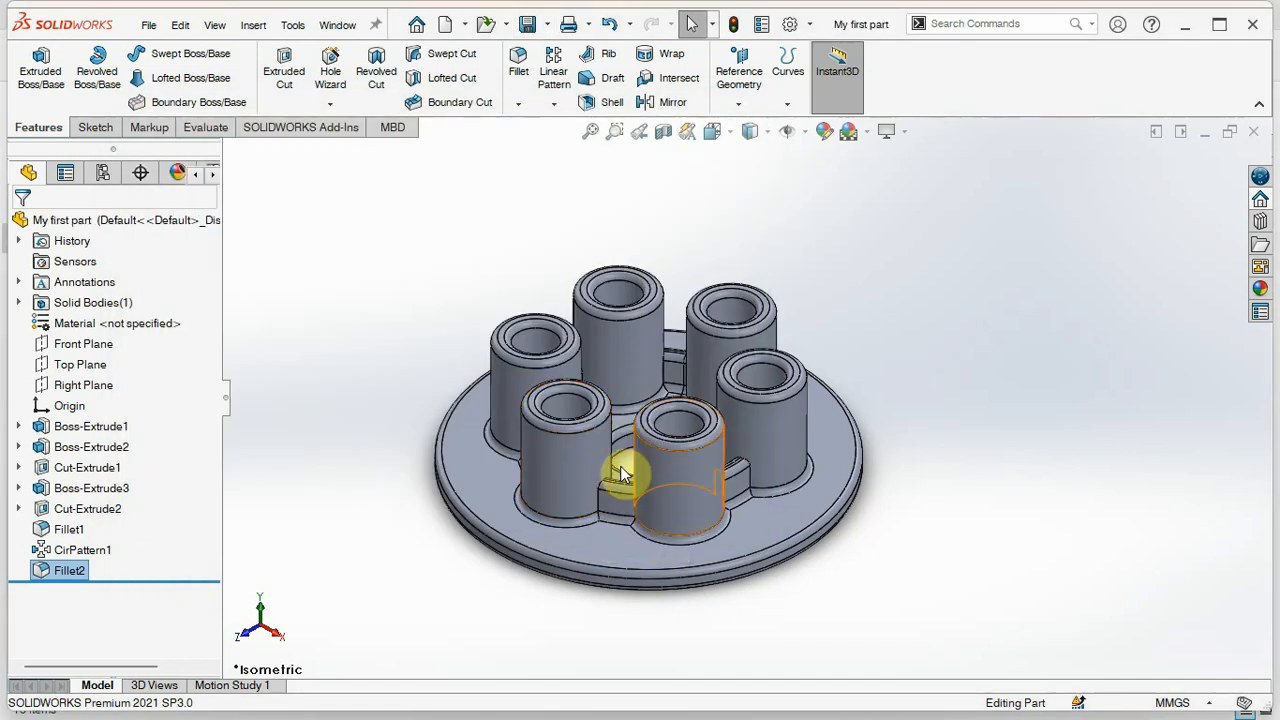
click(147, 26)
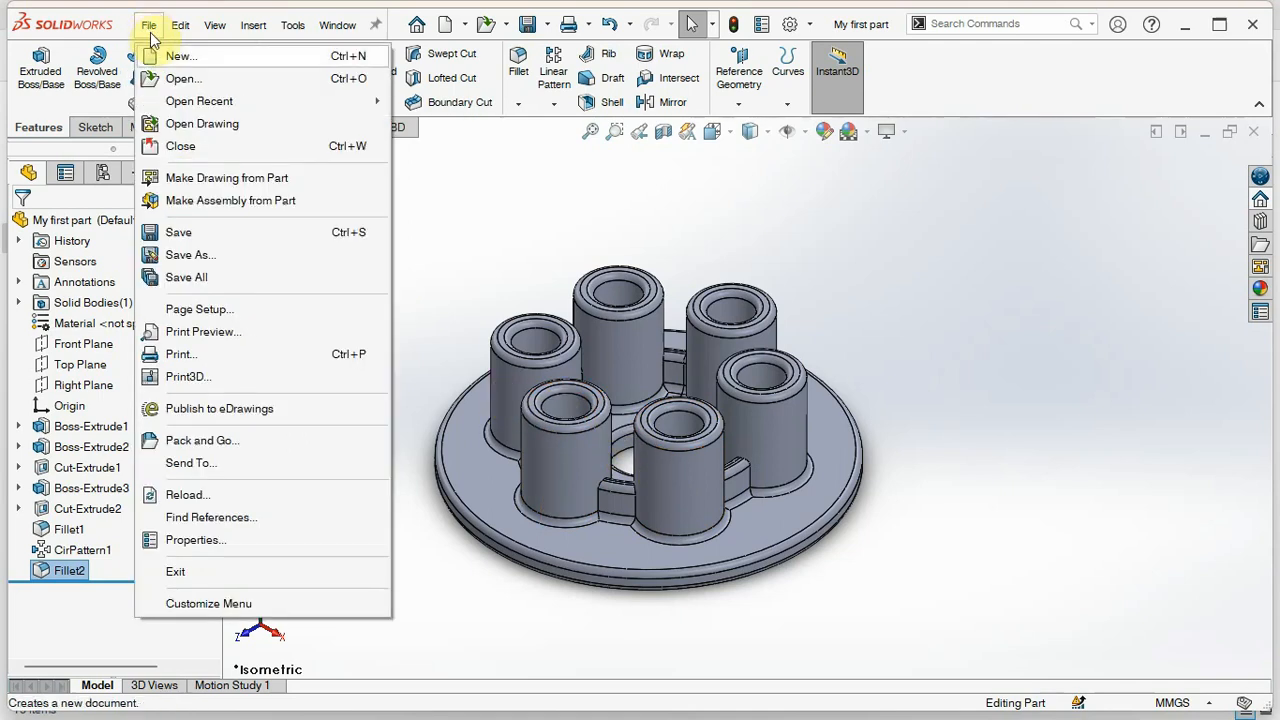
click(190, 179)
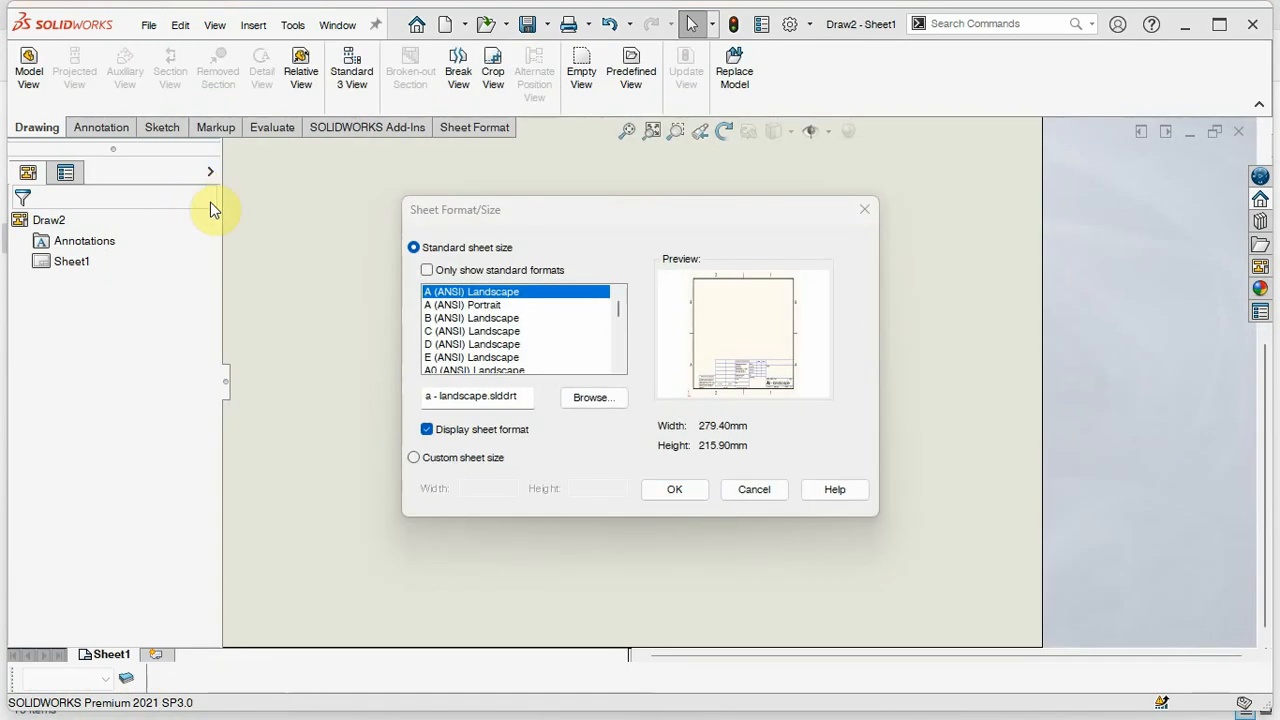
click(427, 270)
click(427, 271)
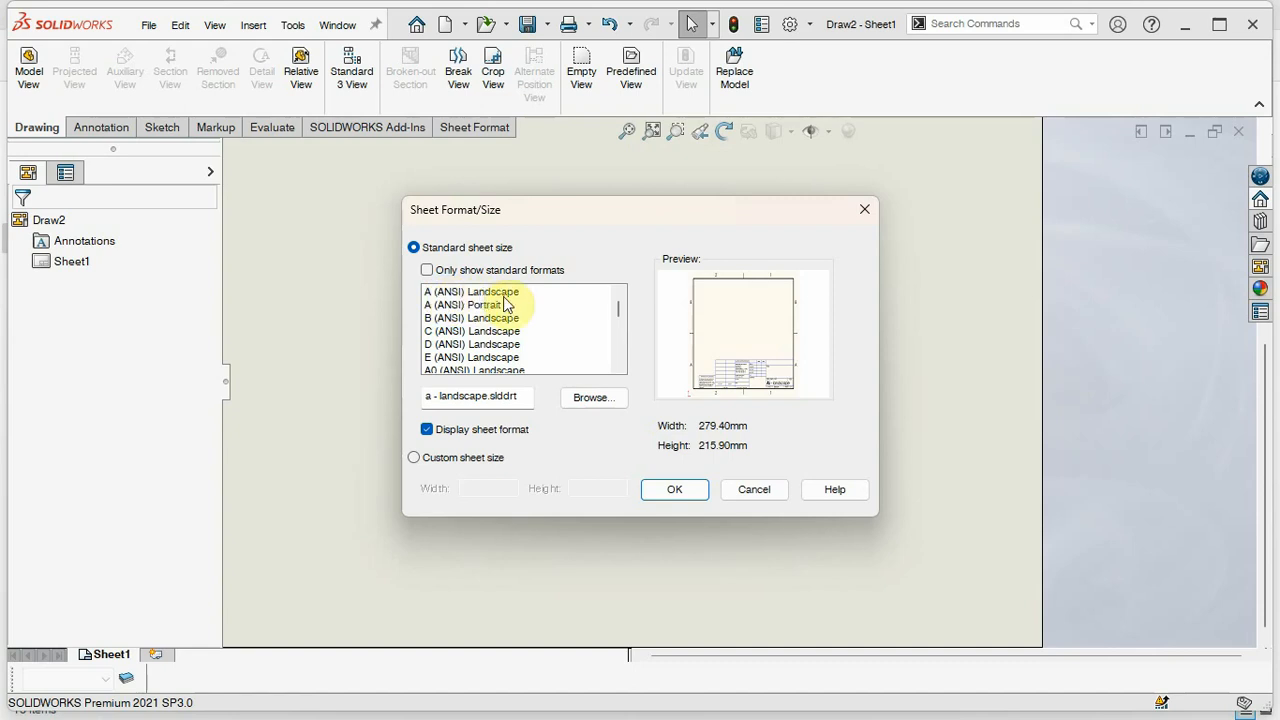
click(680, 489)
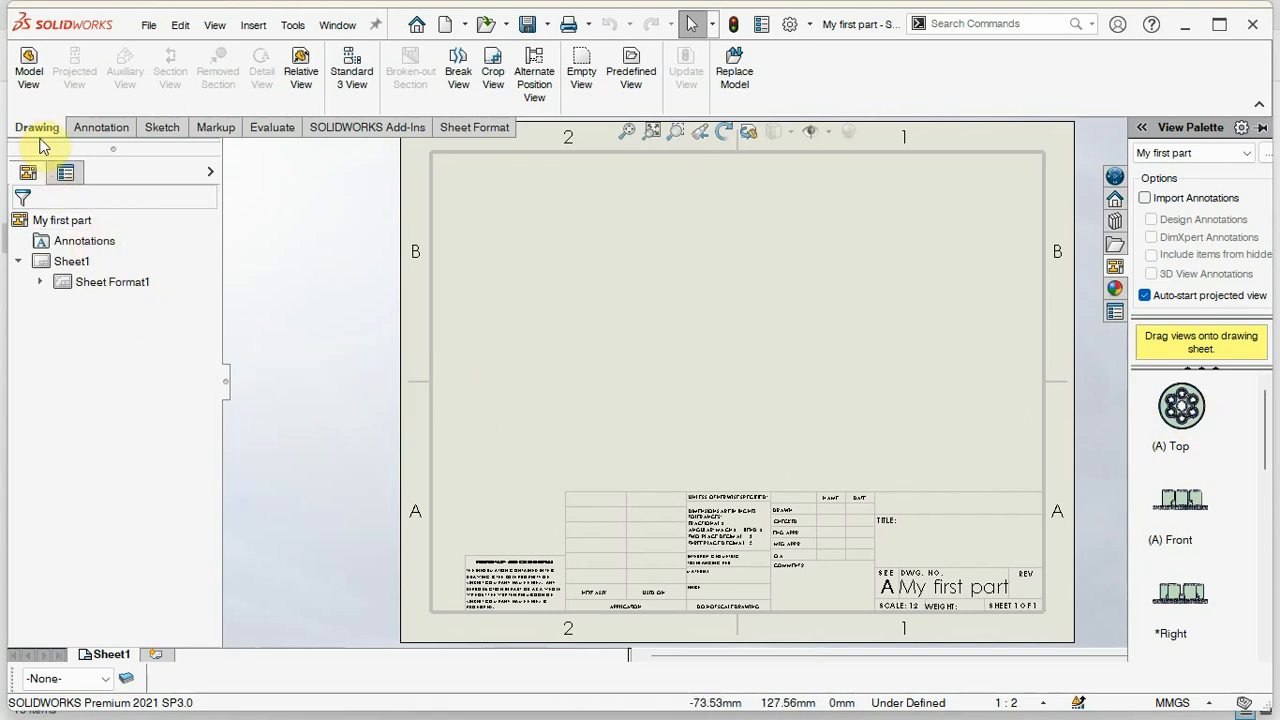
Step: Insert a Top model view of My first part in the left half of the sheet, without adding any projected views
click(29, 72)
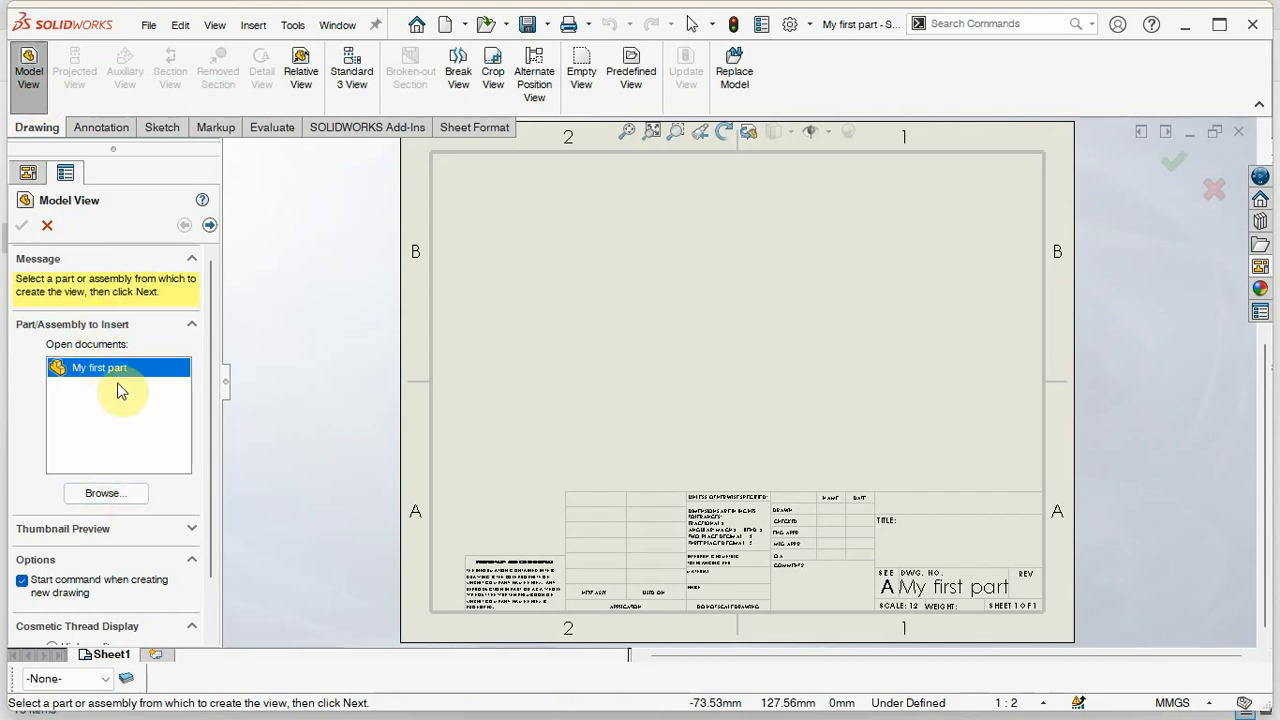
click(209, 227)
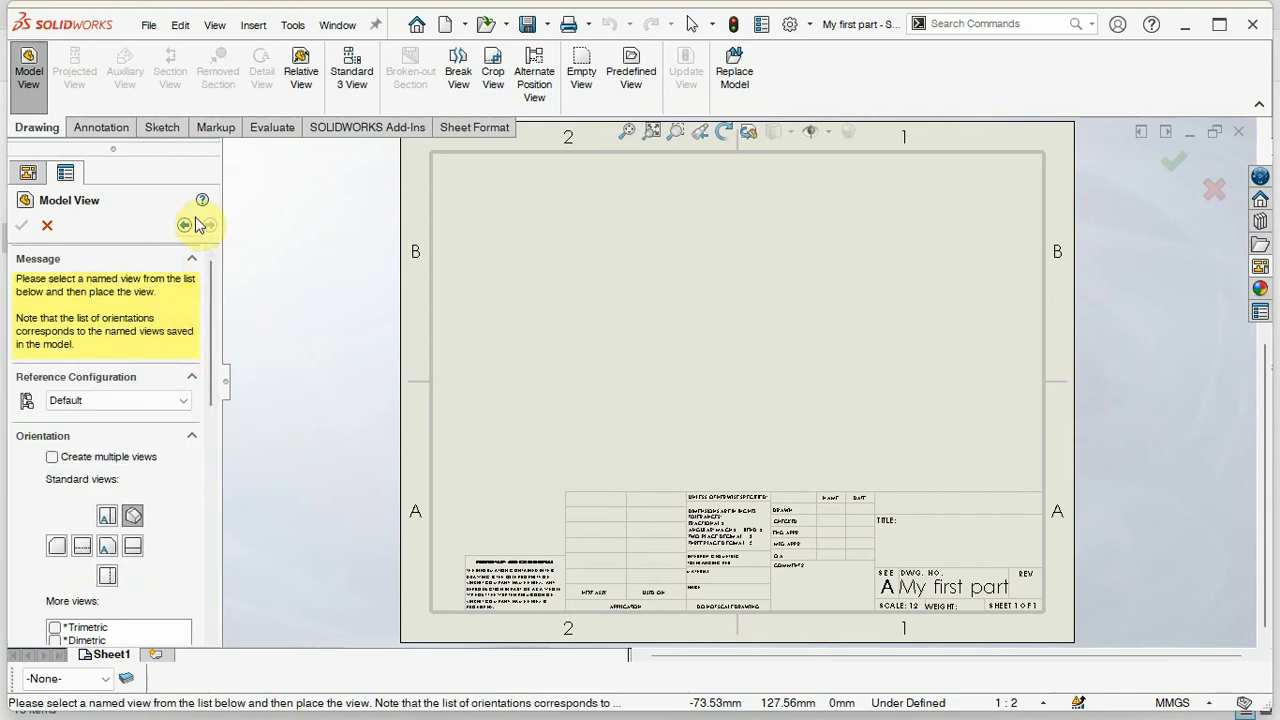
scroll(117, 436, down, 3)
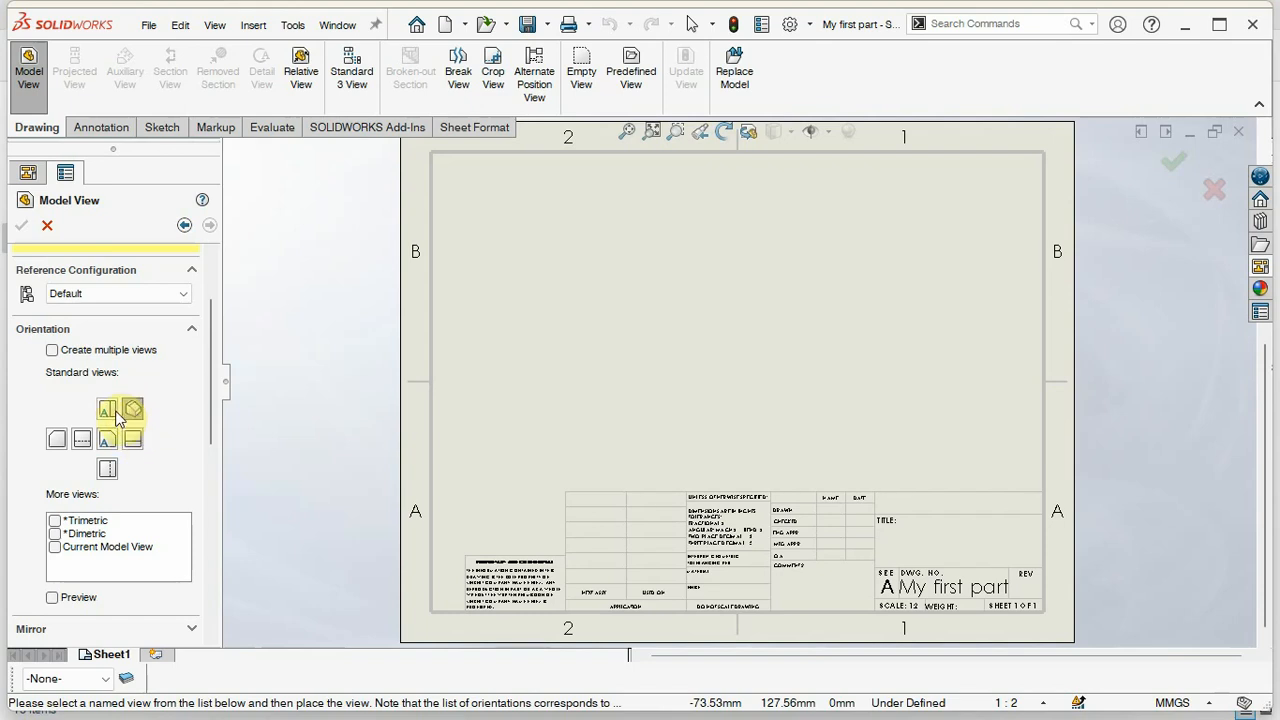
click(110, 415)
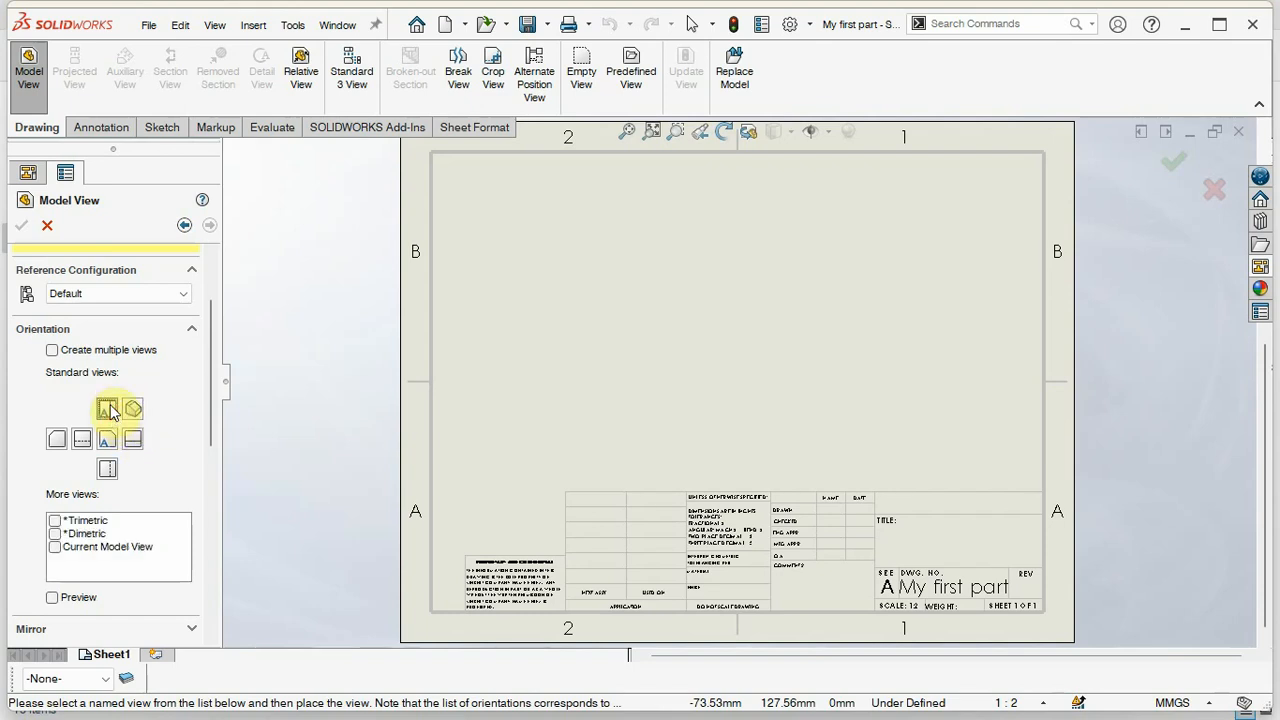
scroll(118, 416, down, 3)
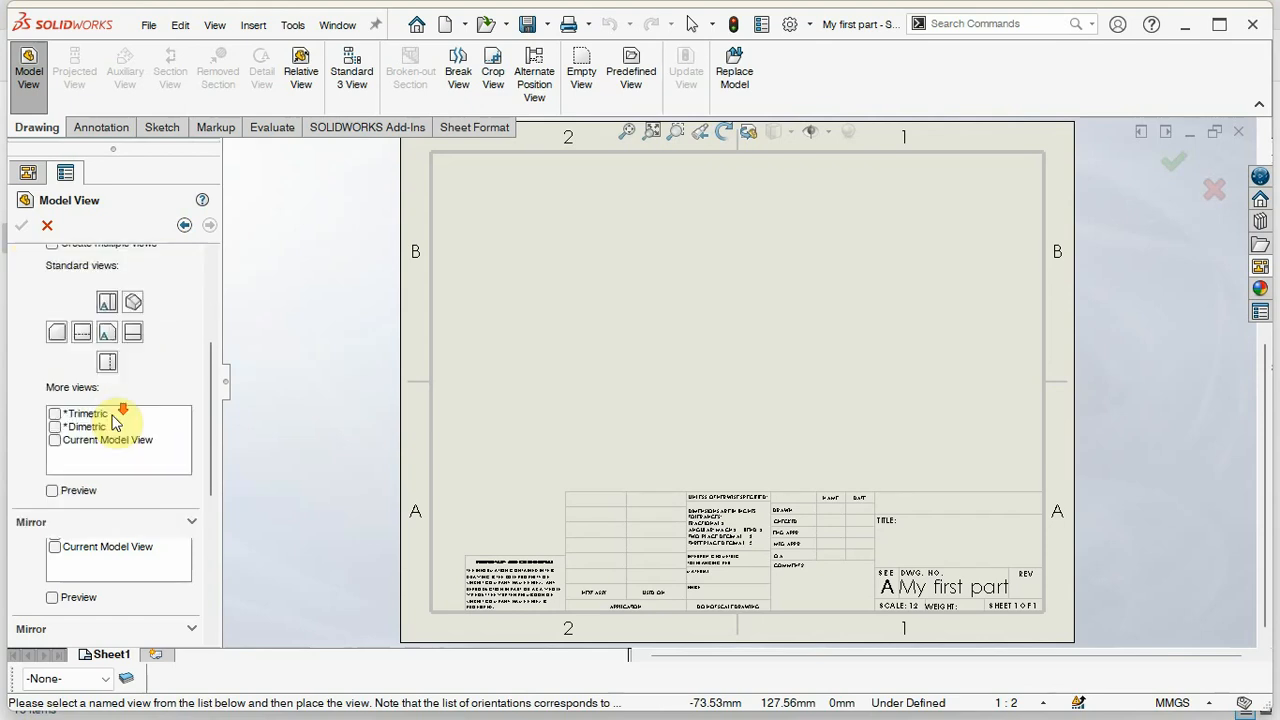
scroll(100, 565, down, 9)
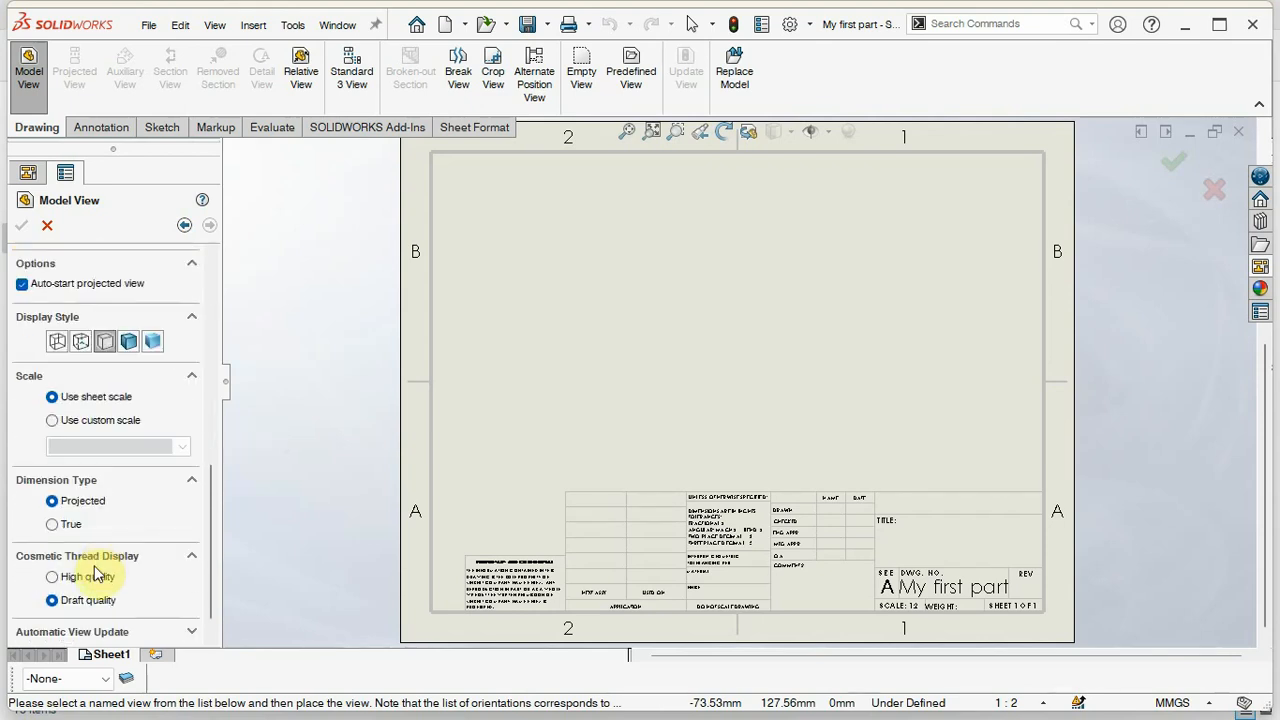
scroll(90, 484, up, 8)
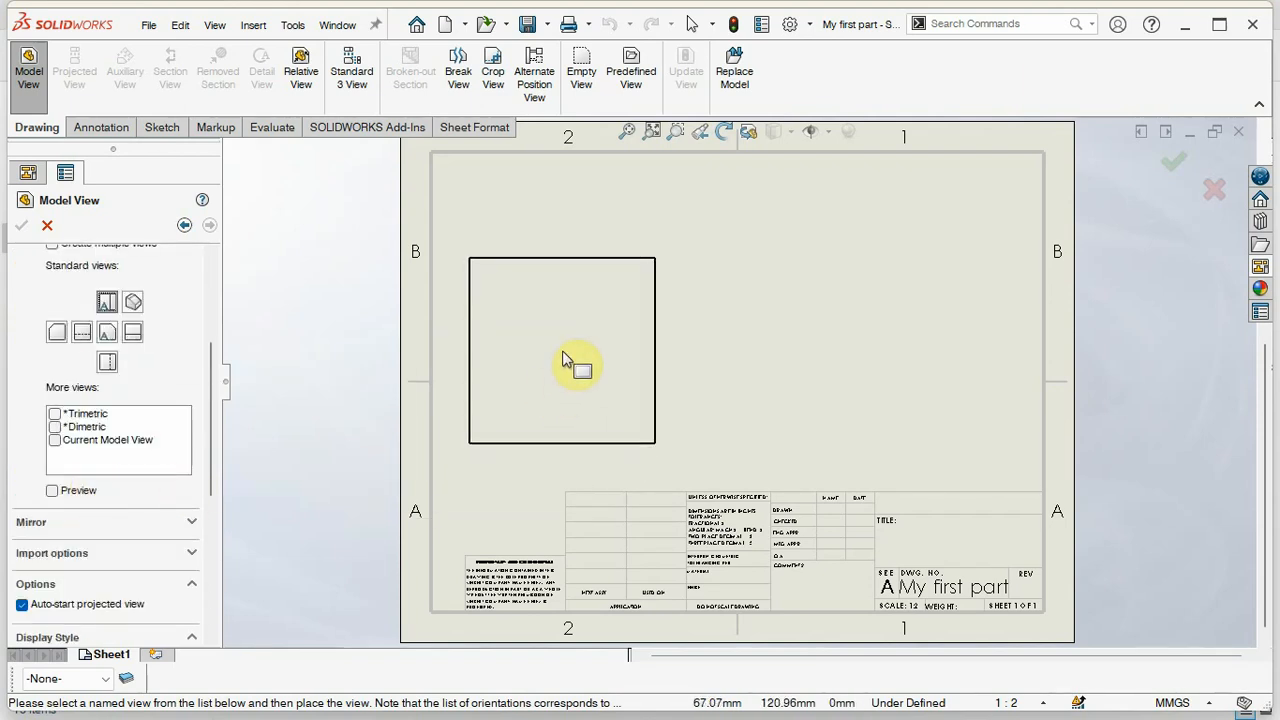
click(551, 358)
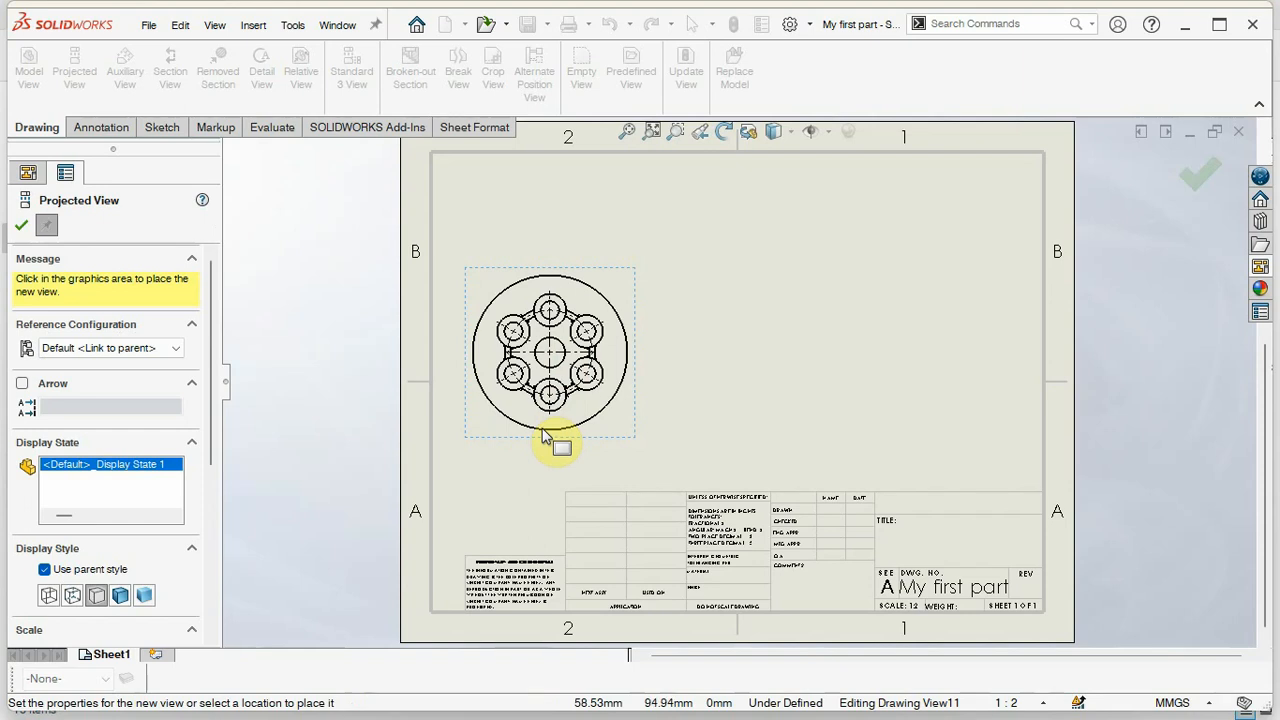
scroll(566, 362, down, 2)
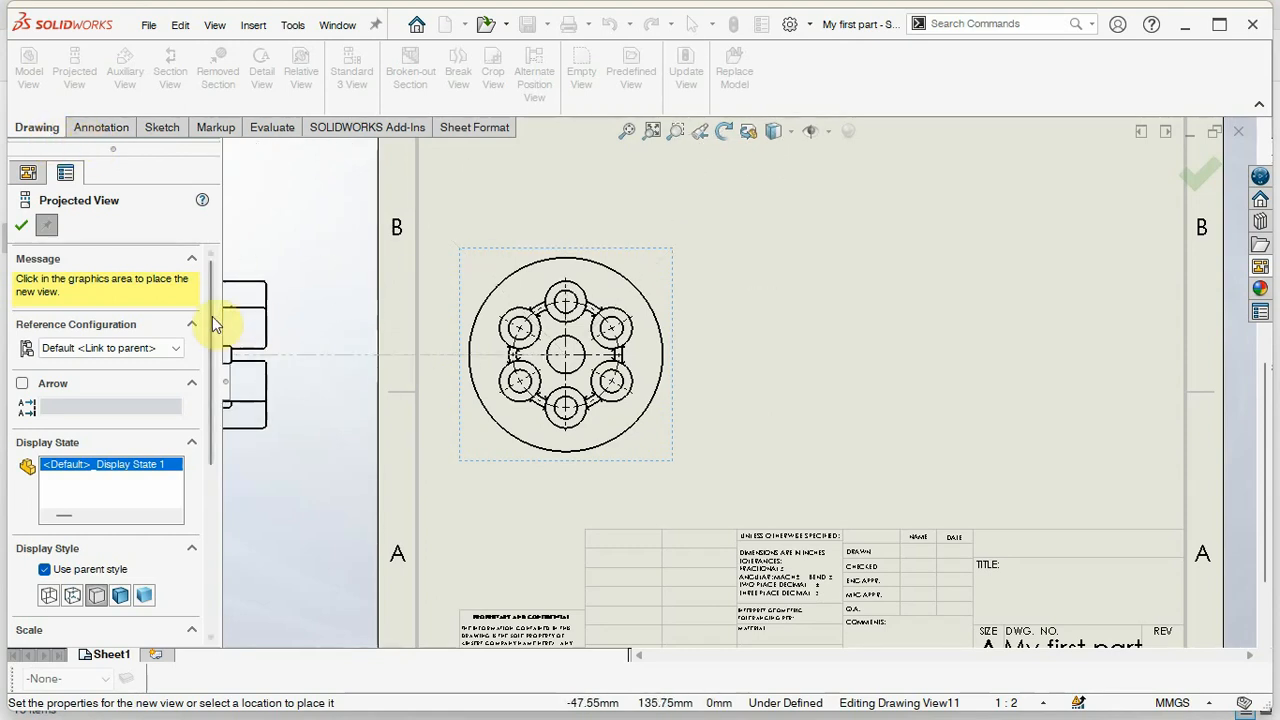
click(23, 228)
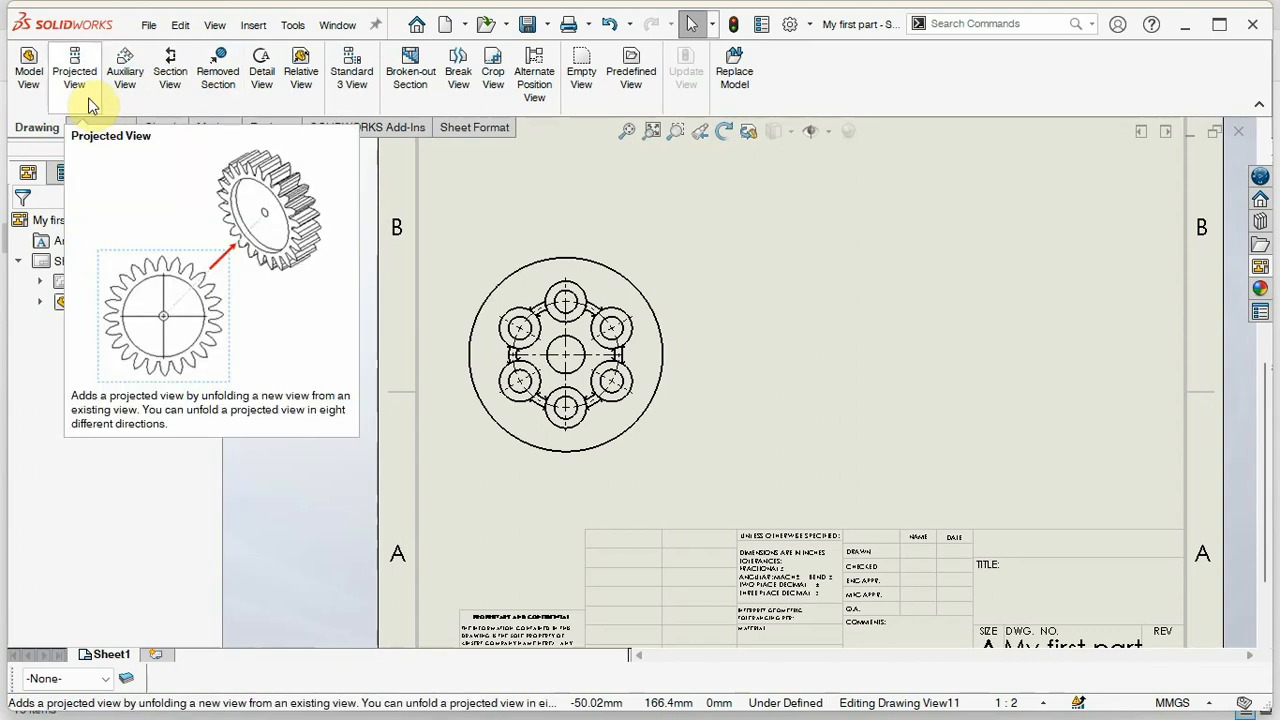
Step: Create a section view with a vertical cutting line through the flange's centre and place it to the right of the top view
click(172, 76)
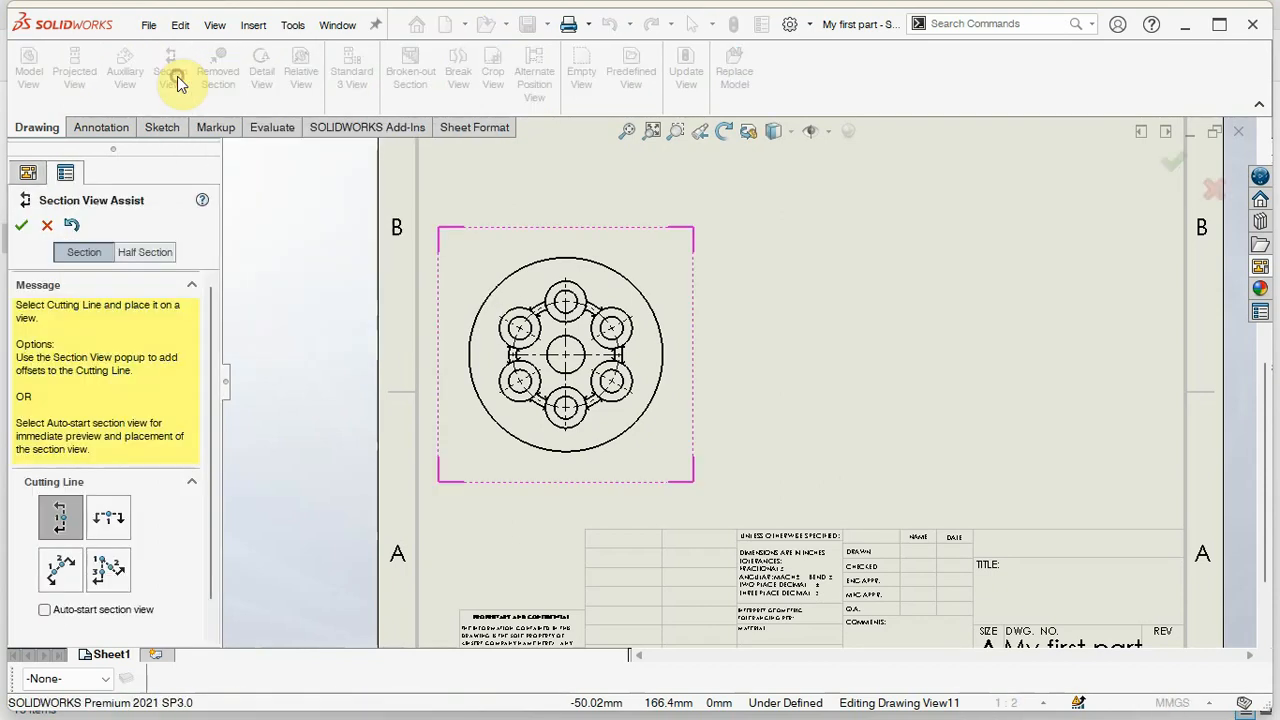
scroll(115, 500, down, 1)
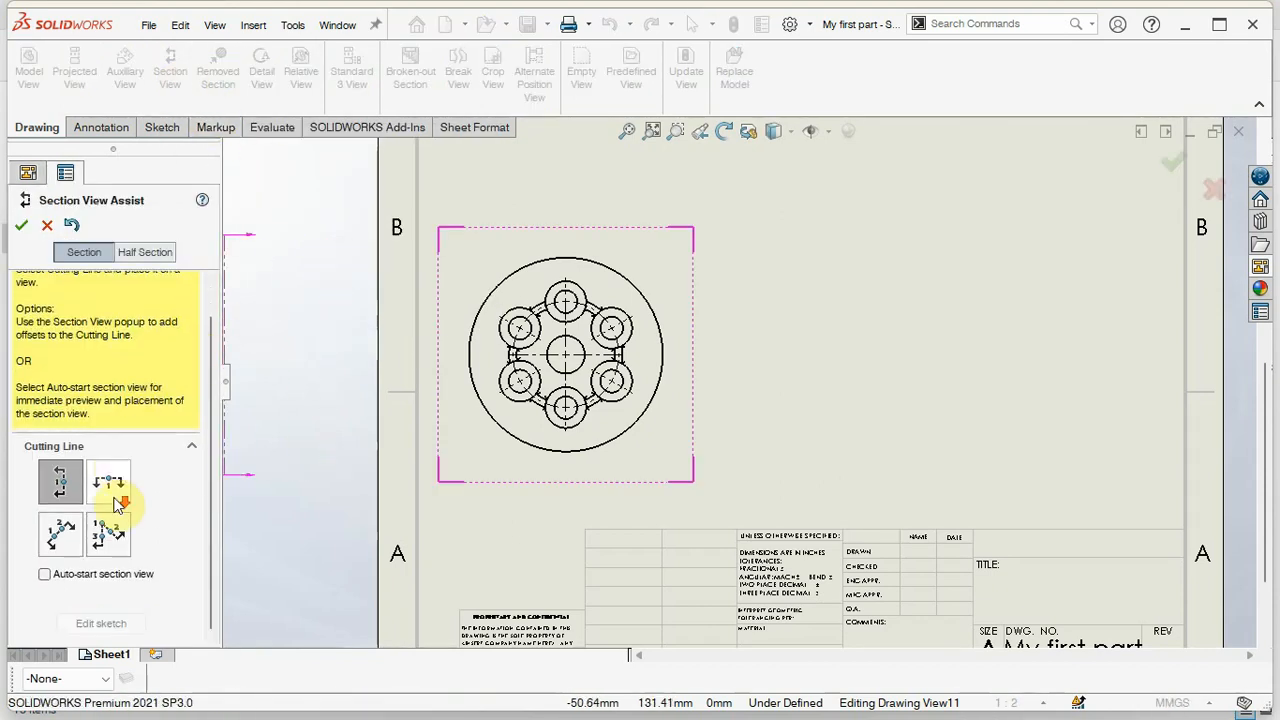
scroll(141, 479, up, 1)
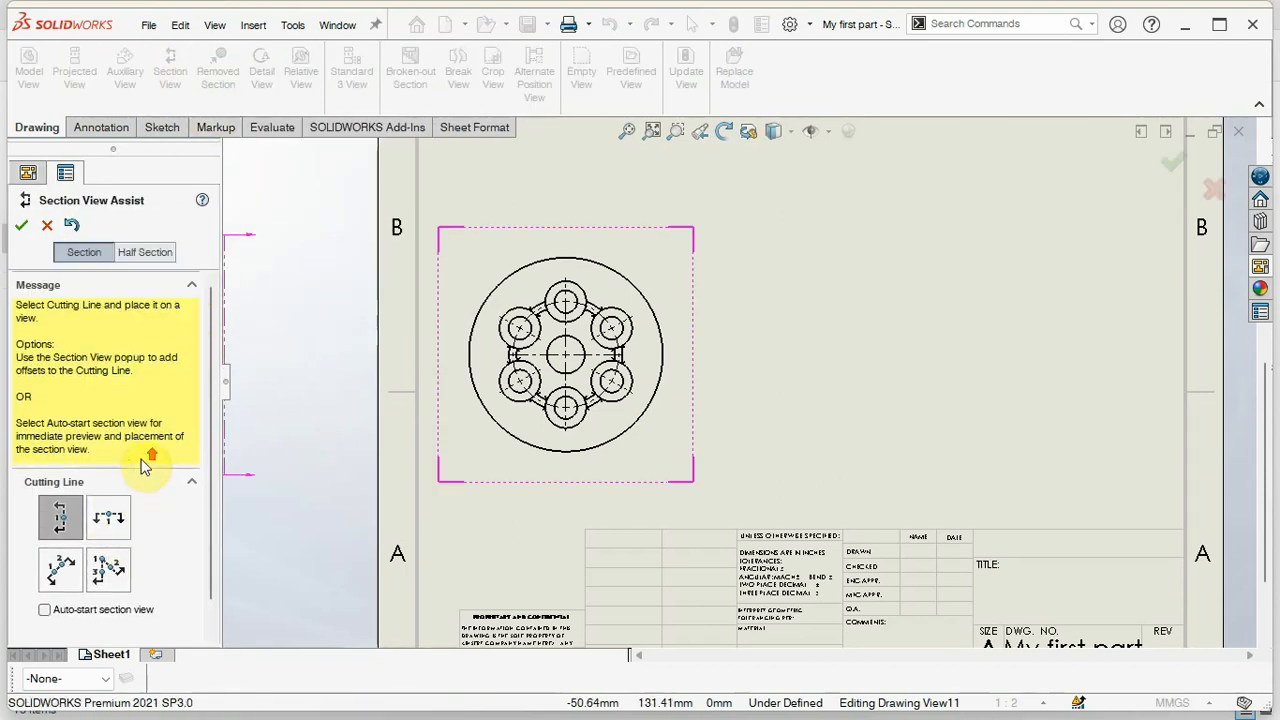
click(566, 356)
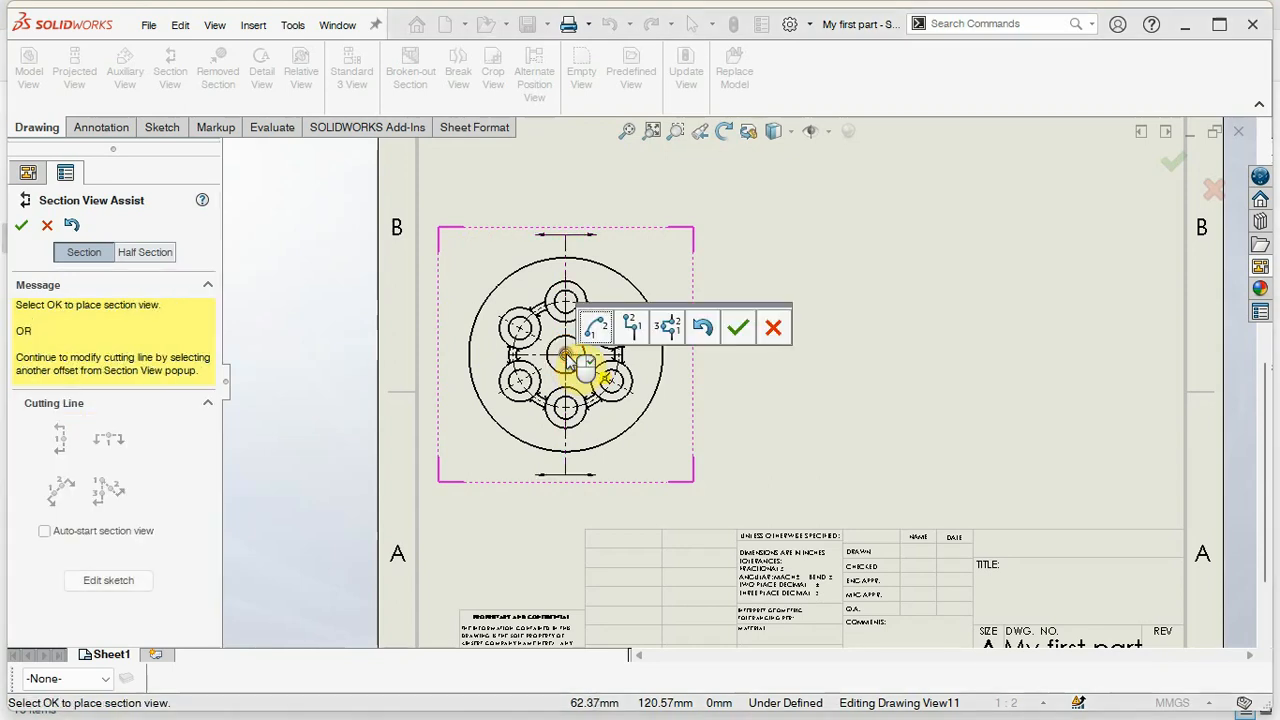
click(741, 344)
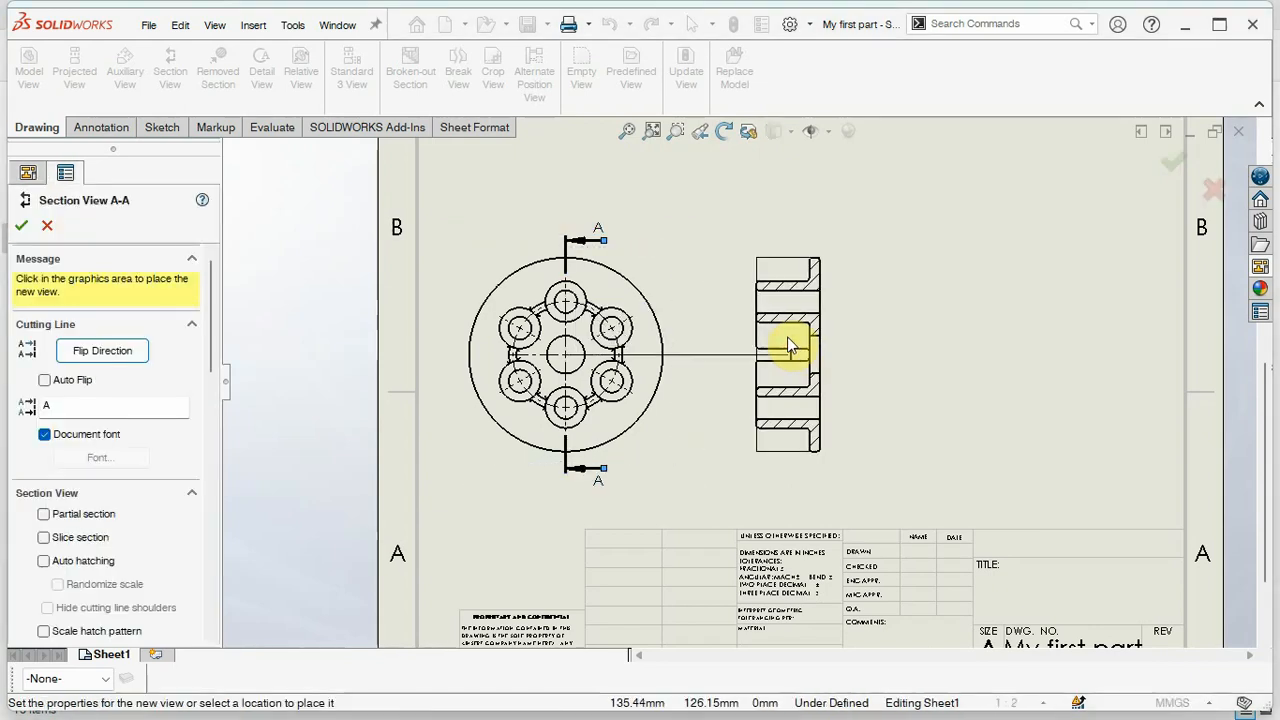
click(793, 345)
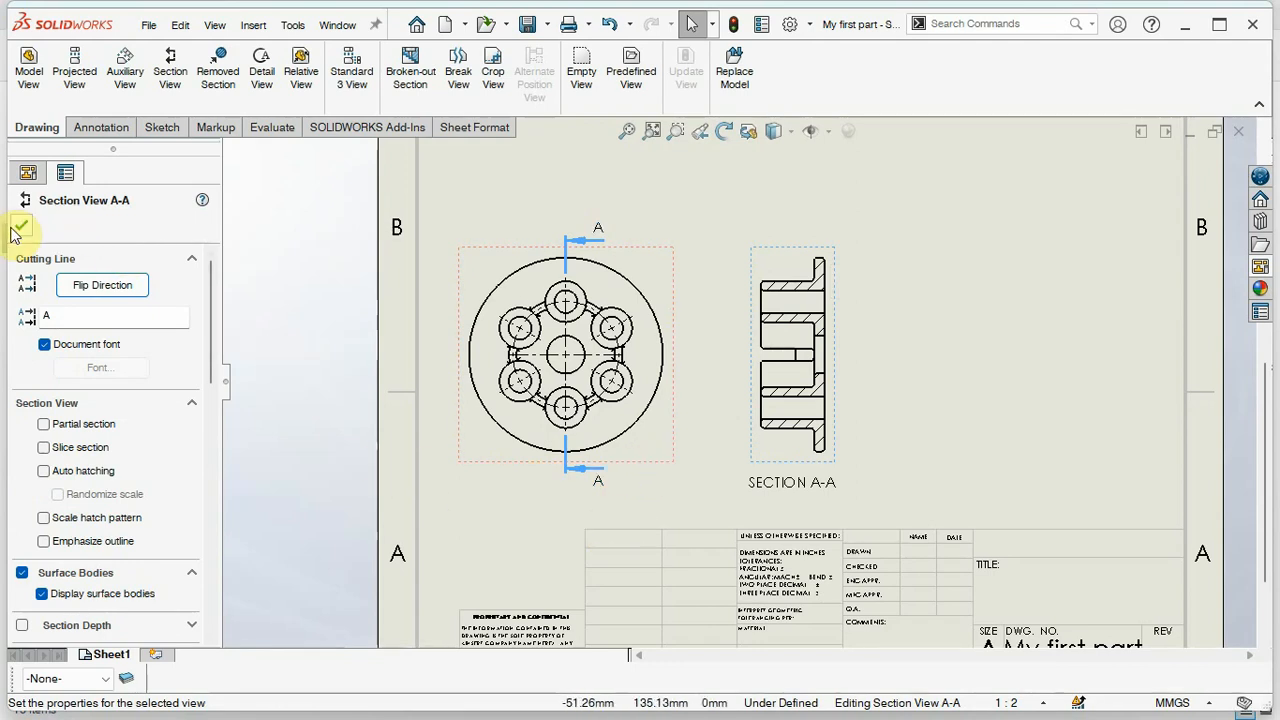
Step: Try flipping the section view's cutting direction, close its settings and fit the whole sheet in view
click(85, 292)
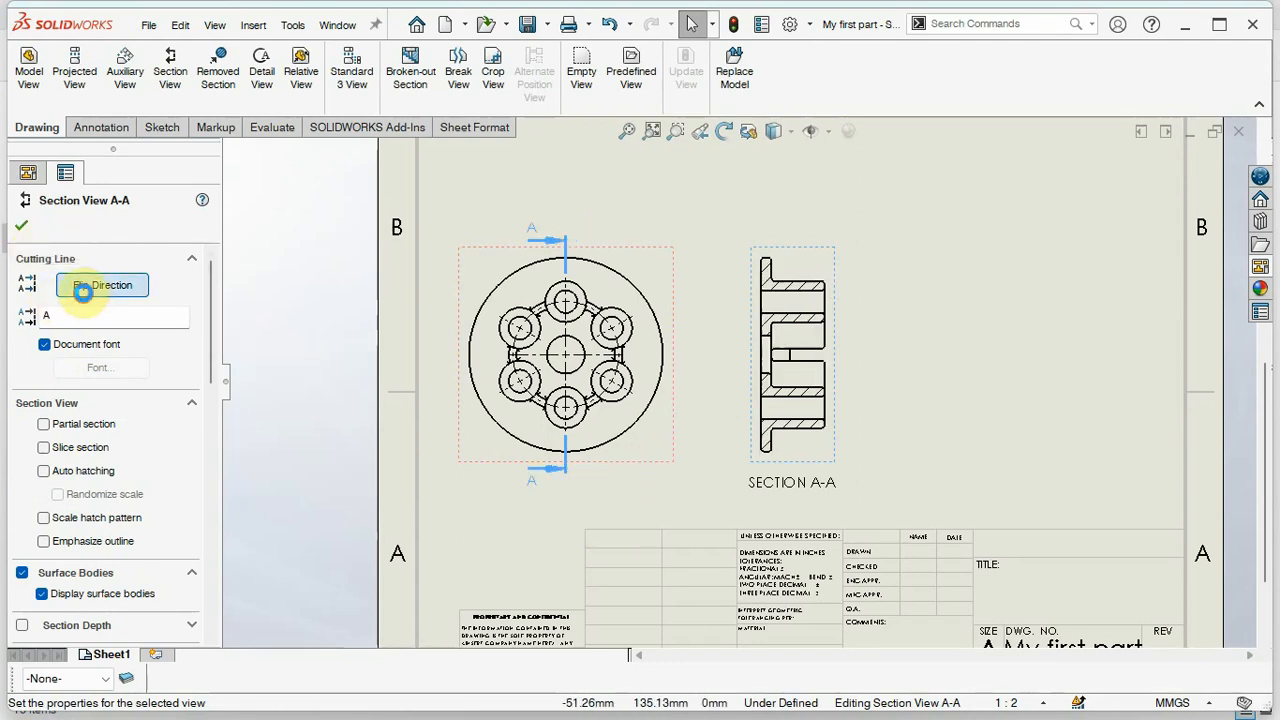
click(21, 226)
key(f)
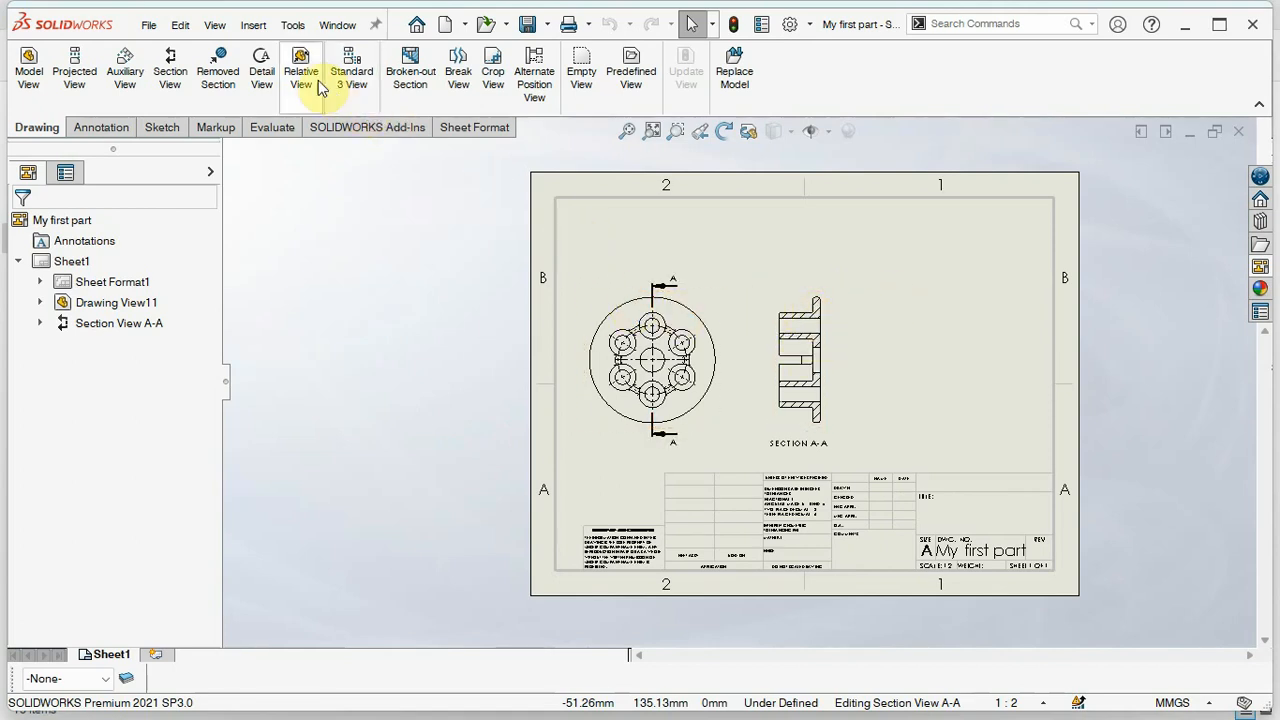
Step: Create a detail view from a circle around the upper bore of the section view and place it in the sheet's upper-right area
click(263, 75)
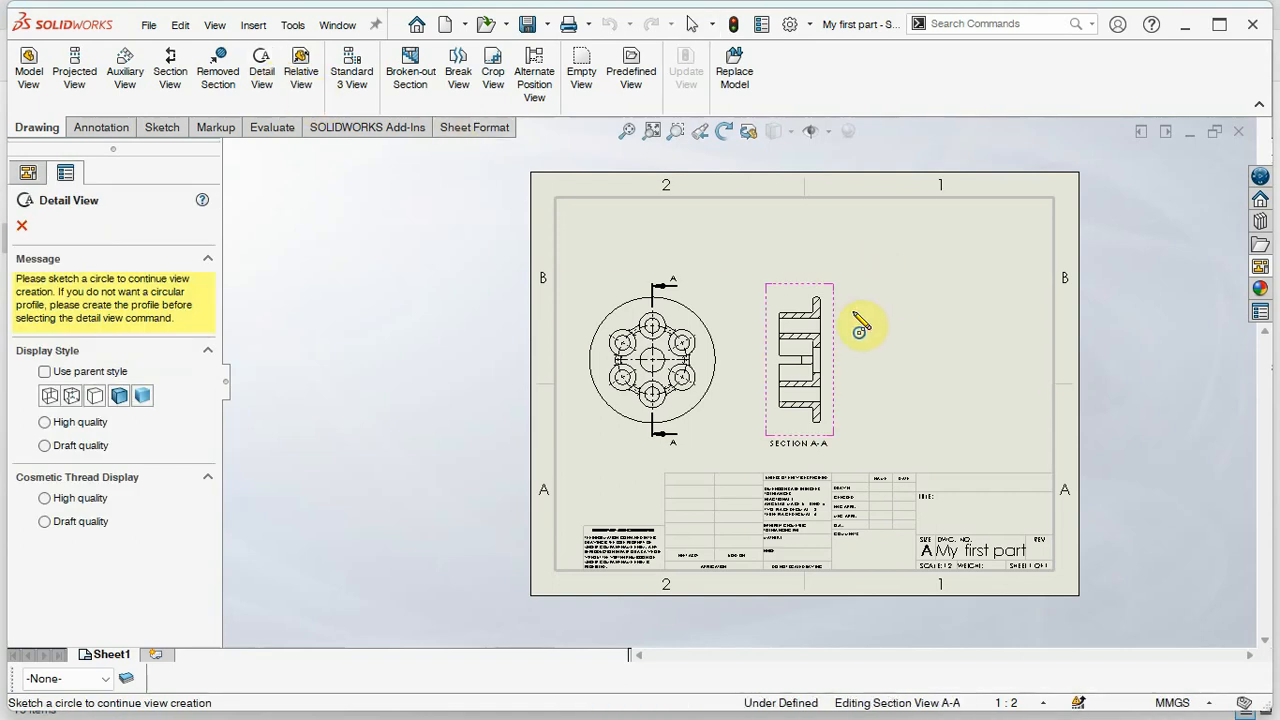
scroll(840, 335, down, 2)
scroll(835, 340, down, 2)
scroll(791, 338, down, 2)
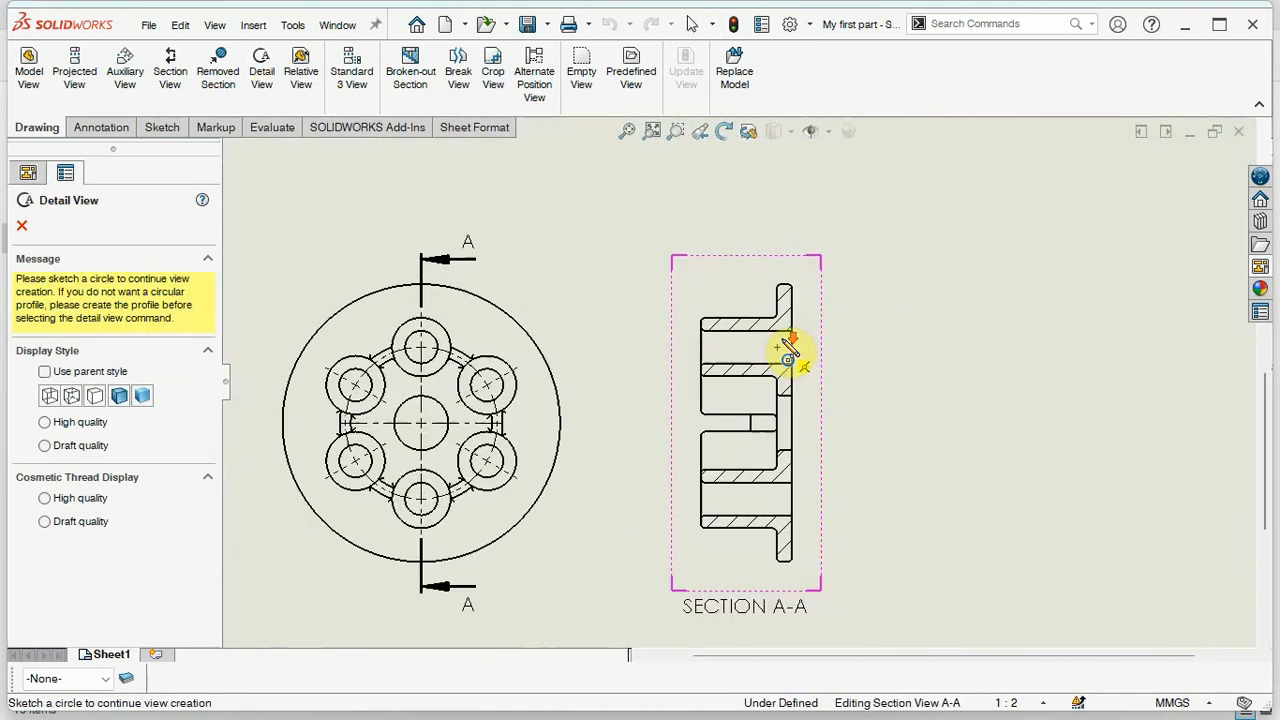
scroll(785, 345, down, 1)
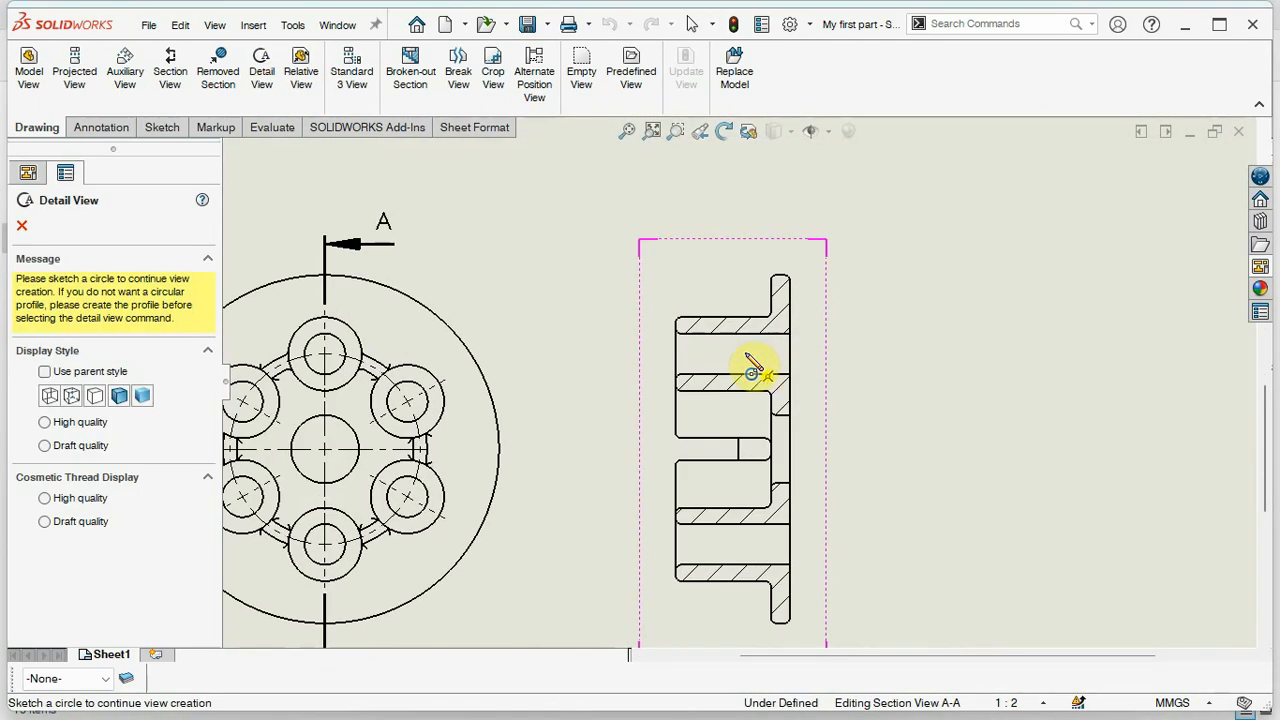
click(736, 350)
click(782, 251)
scroll(816, 364, down, 1)
scroll(816, 364, up, 2)
scroll(818, 370, up, 2)
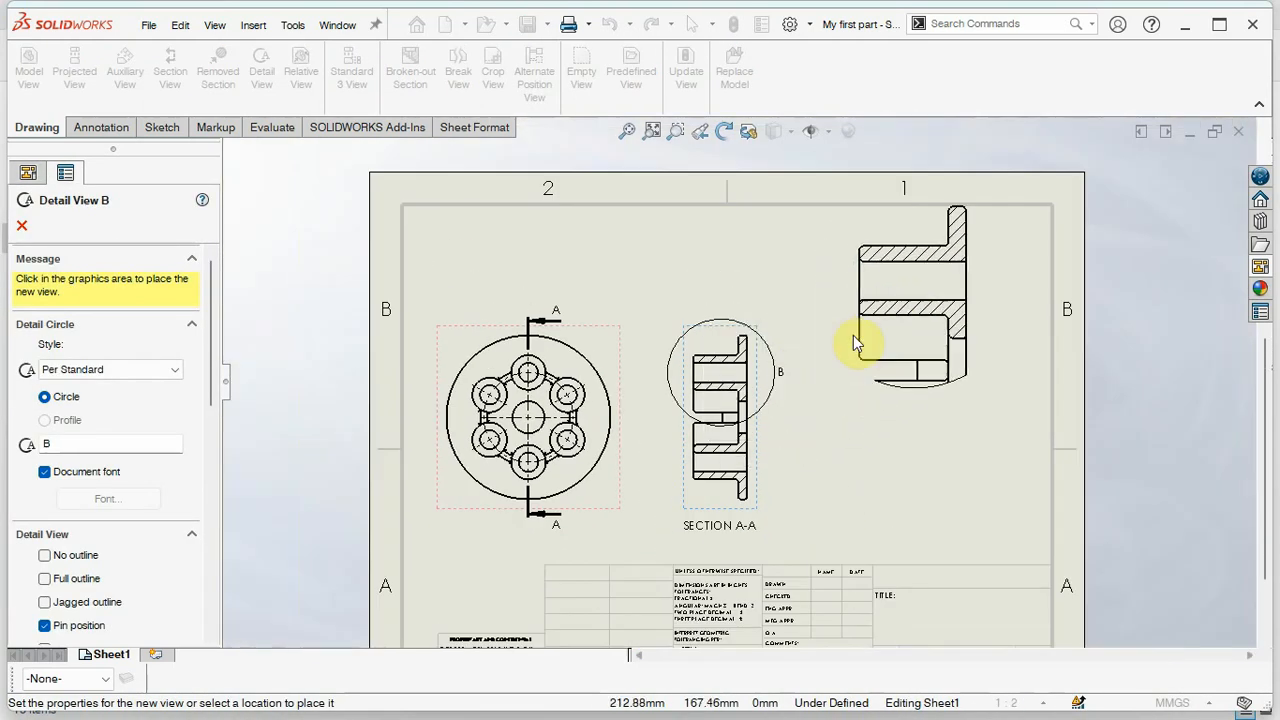
click(936, 312)
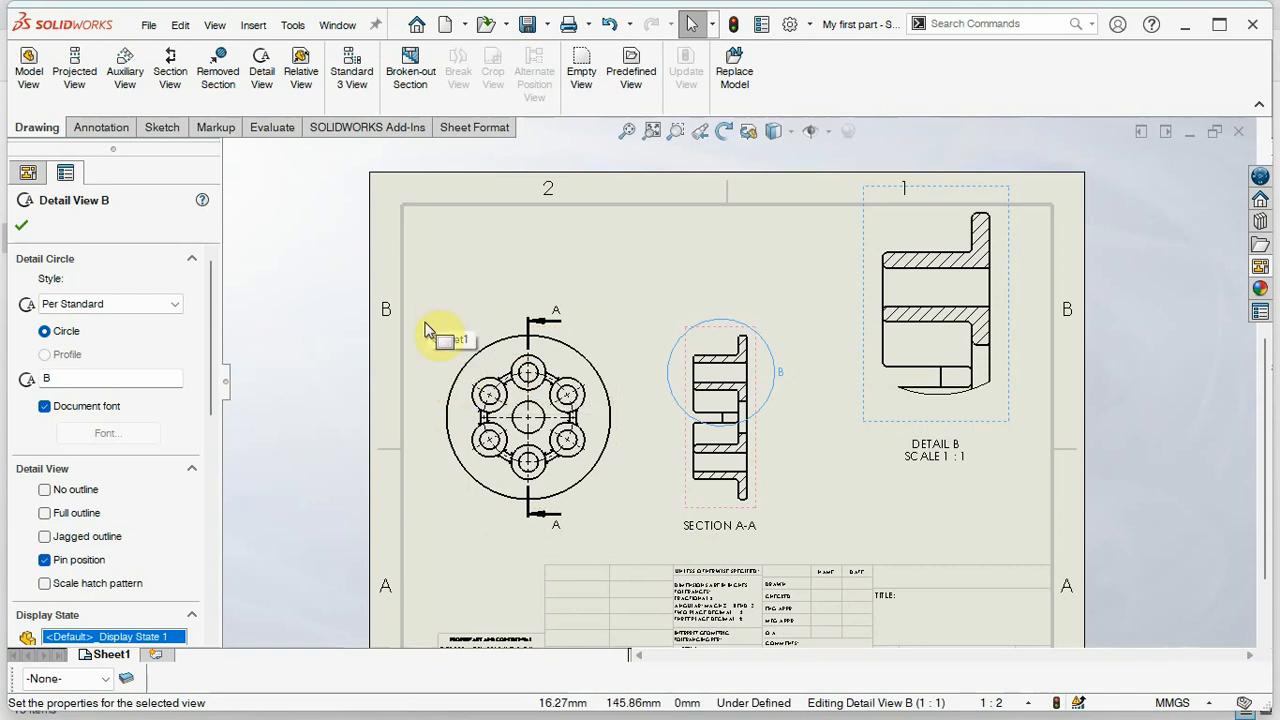
Step: Dimension the flange's outer diameter and the radius of the ring arc between the bosses in the top view
scroll(575, 398, down, 1)
scroll(580, 390, up, 3)
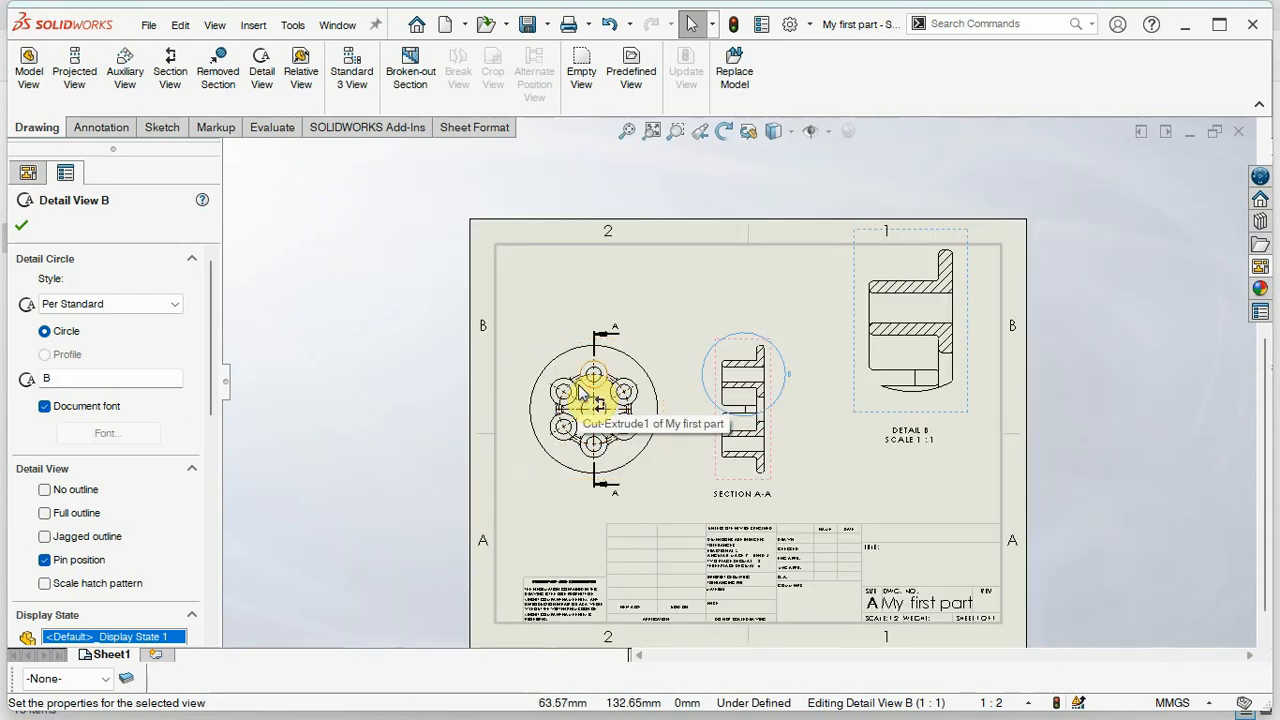
scroll(1030, 359, up, 1)
scroll(1033, 361, down, 1)
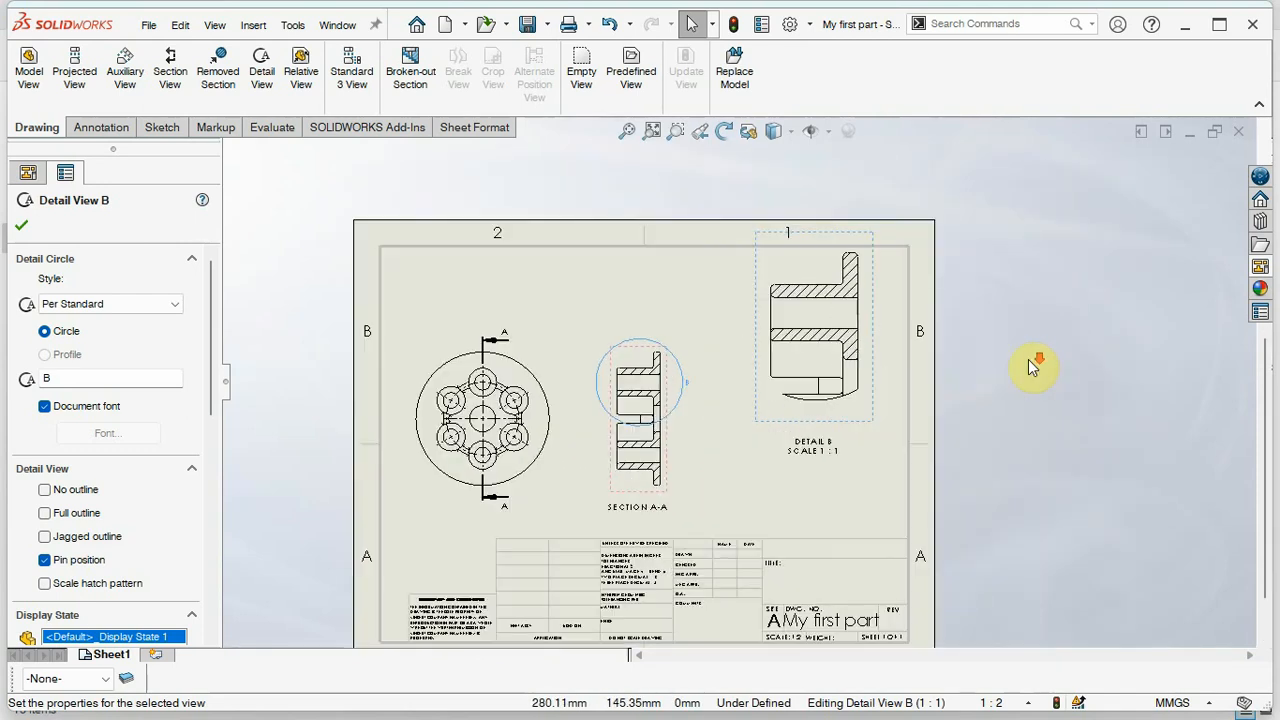
click(101, 128)
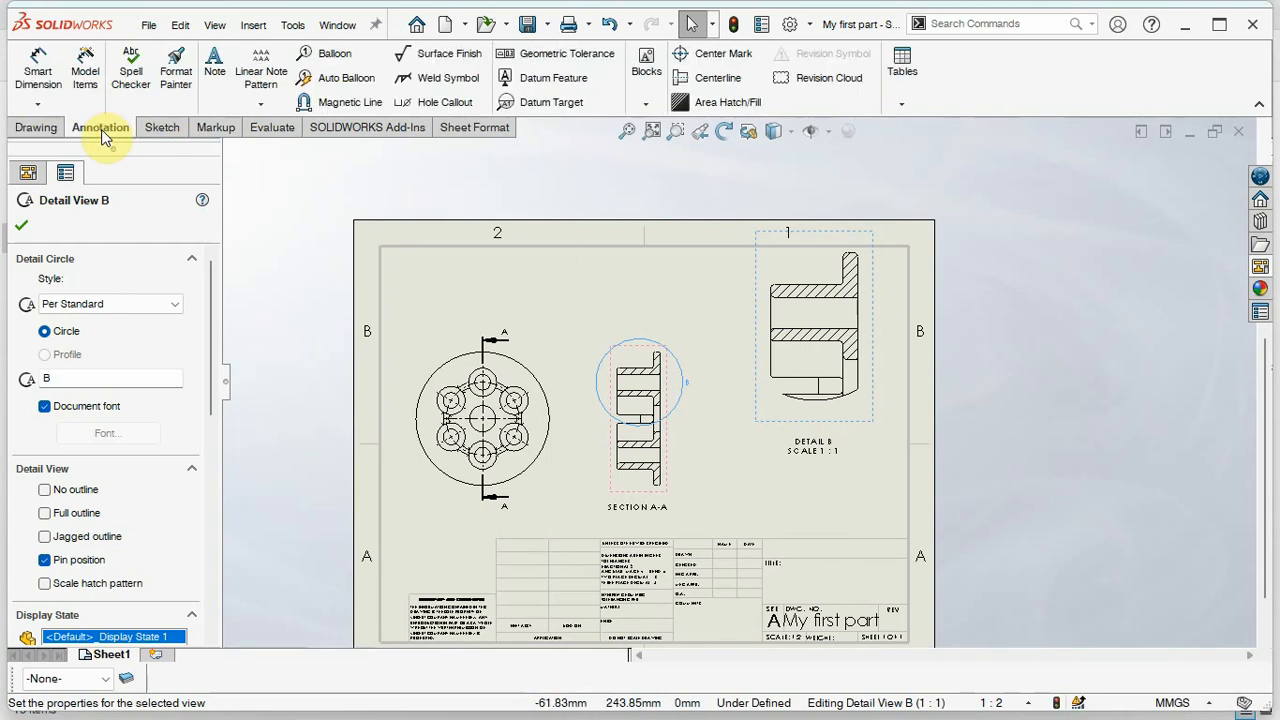
click(38, 70)
scroll(514, 430, up, 1)
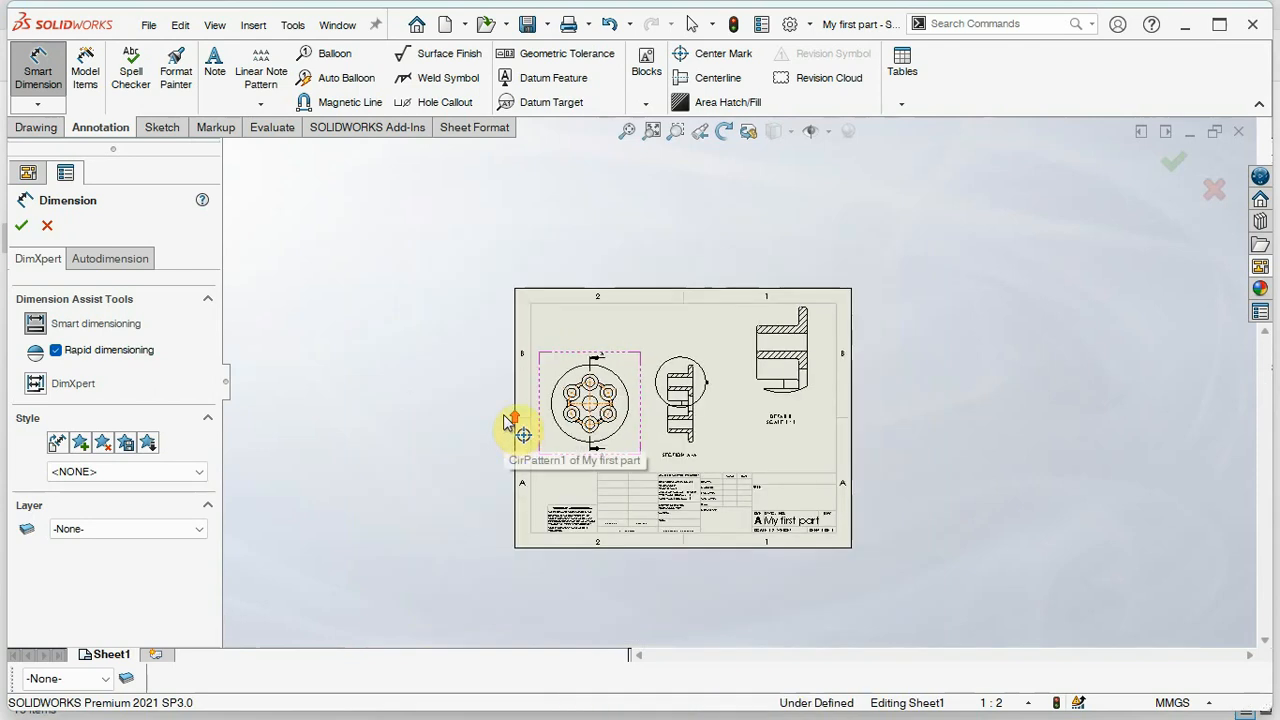
scroll(629, 400, down, 3)
scroll(663, 391, down, 4)
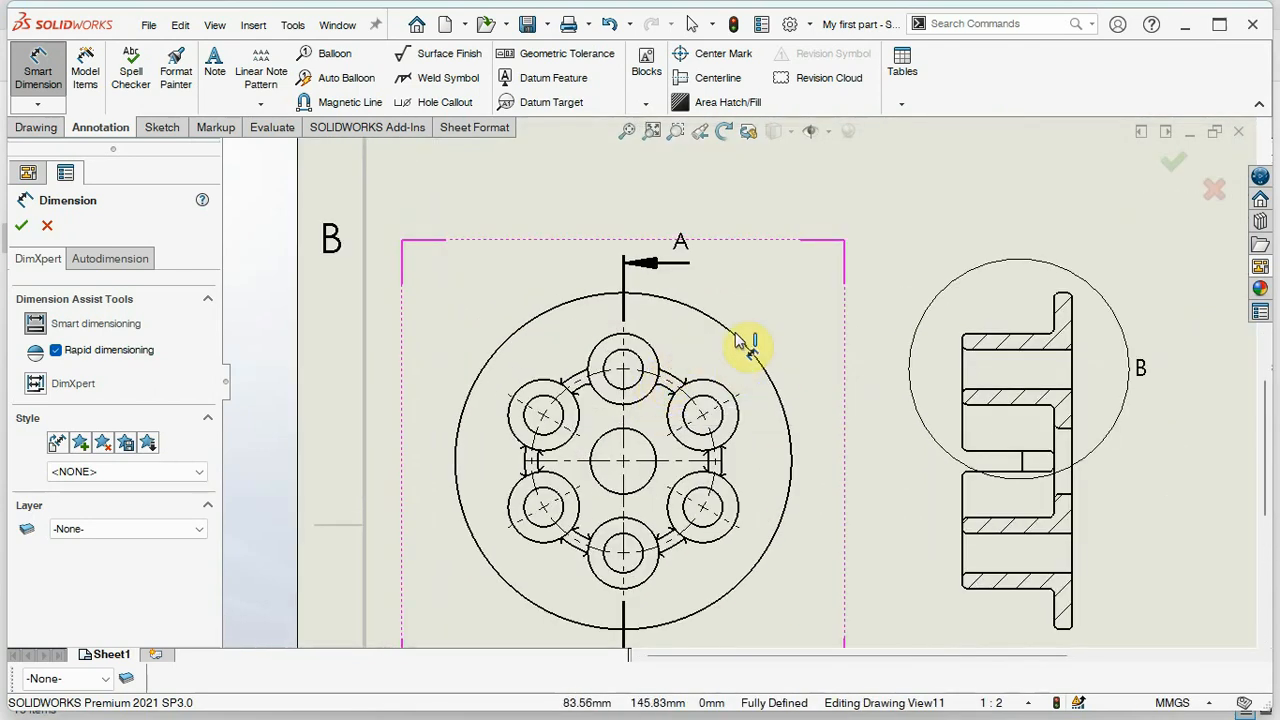
click(784, 532)
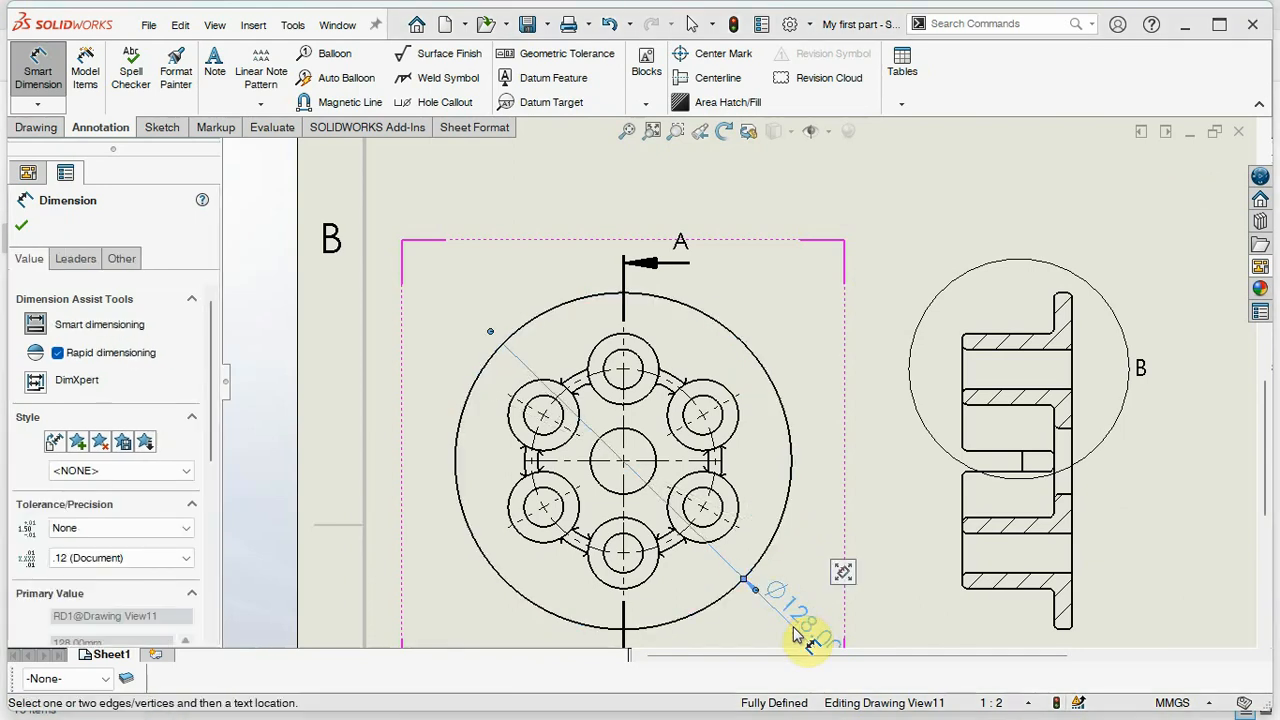
click(775, 620)
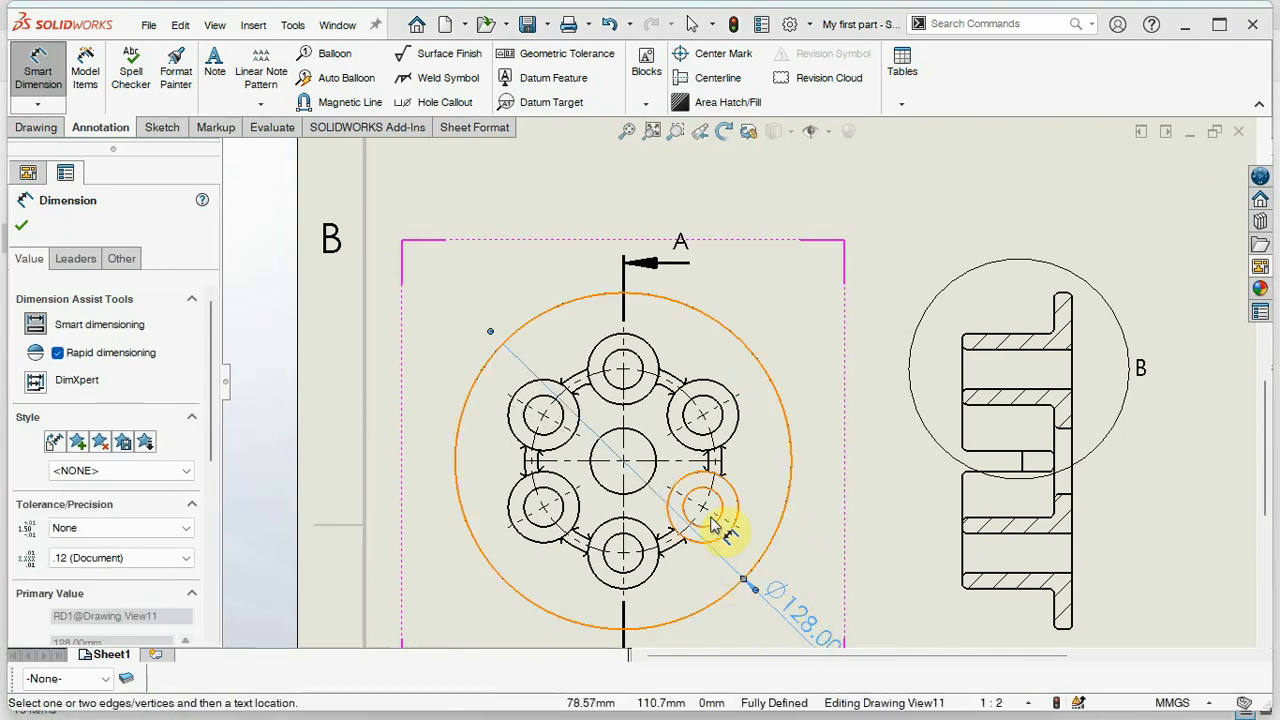
click(677, 377)
click(768, 242)
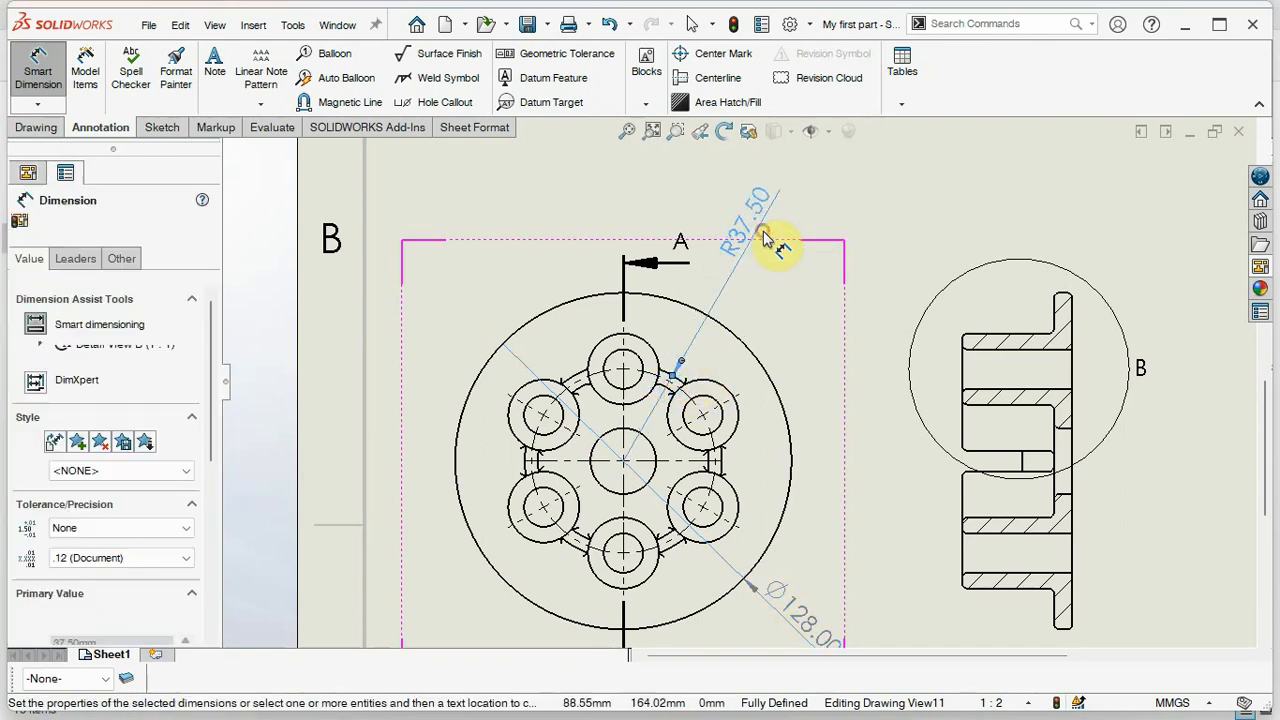
Step: Dimension the bore diameter and the outer diameter of the upper-right boss in the top view
click(724, 414)
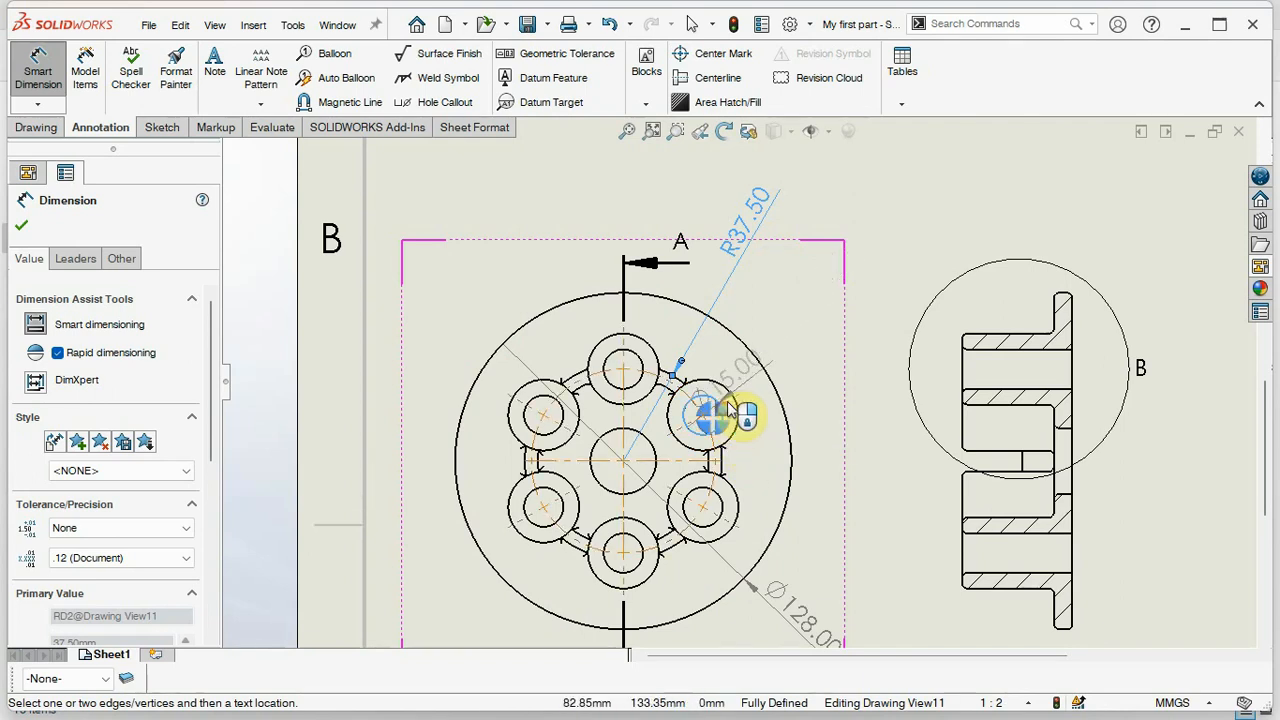
click(826, 283)
click(741, 420)
click(870, 338)
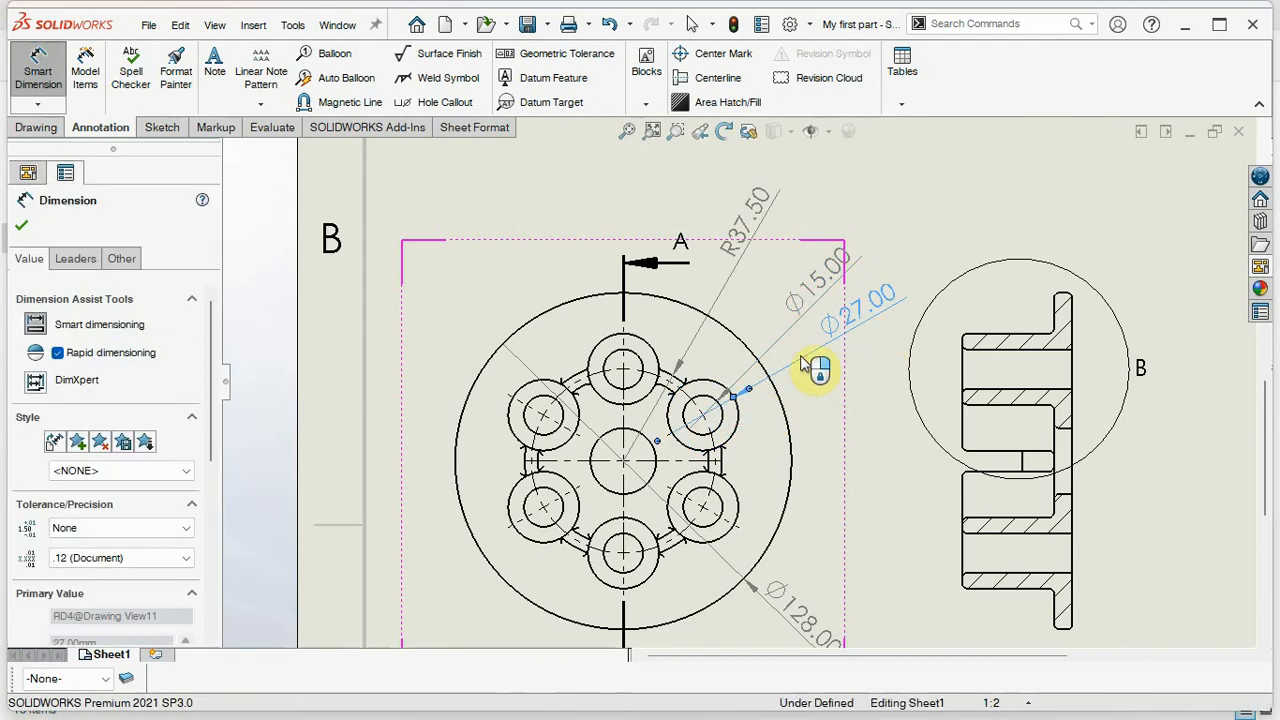
Step: Add a centerline through the upper bore in the section view, between the bore's two edges
scroll(586, 405, up, 4)
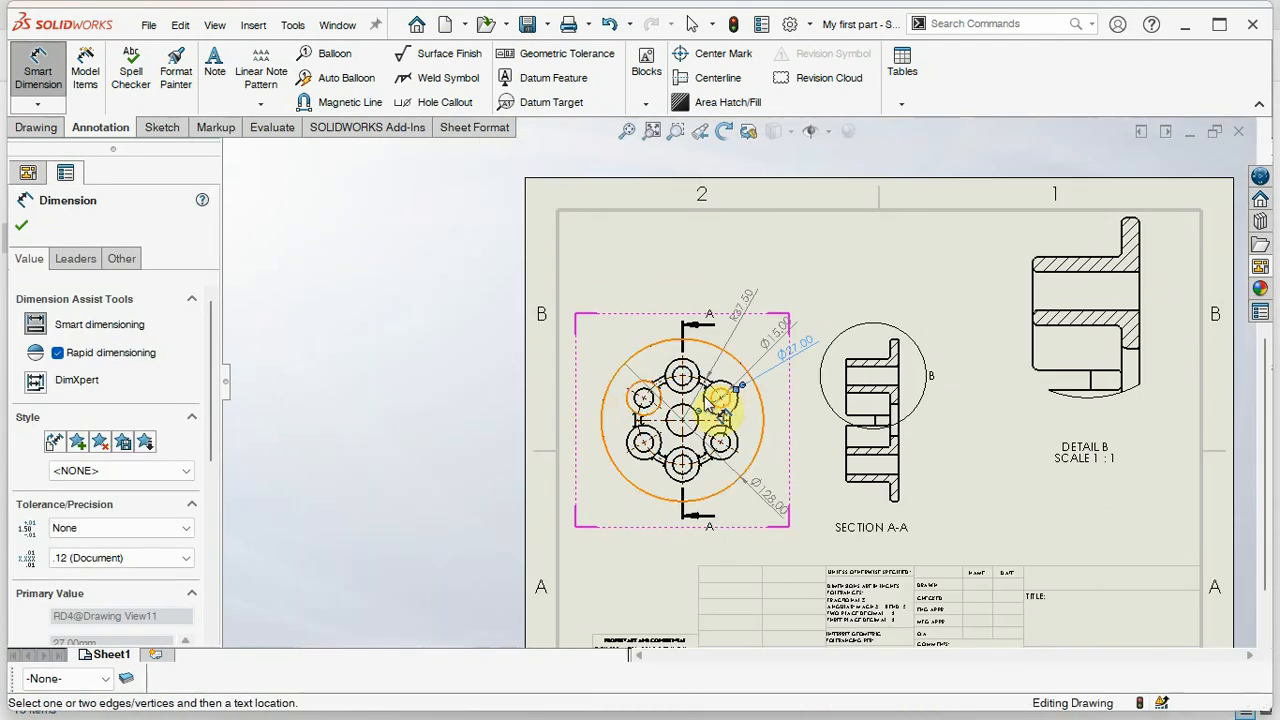
scroll(948, 380, down, 4)
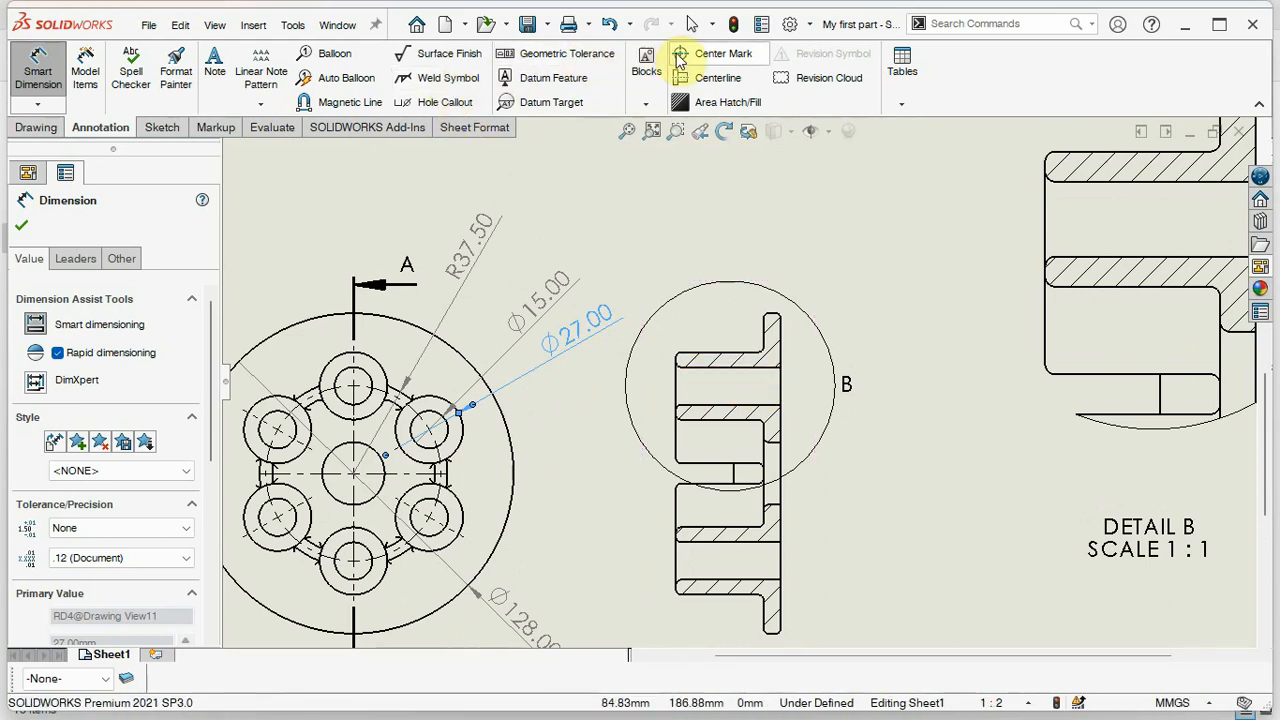
click(708, 78)
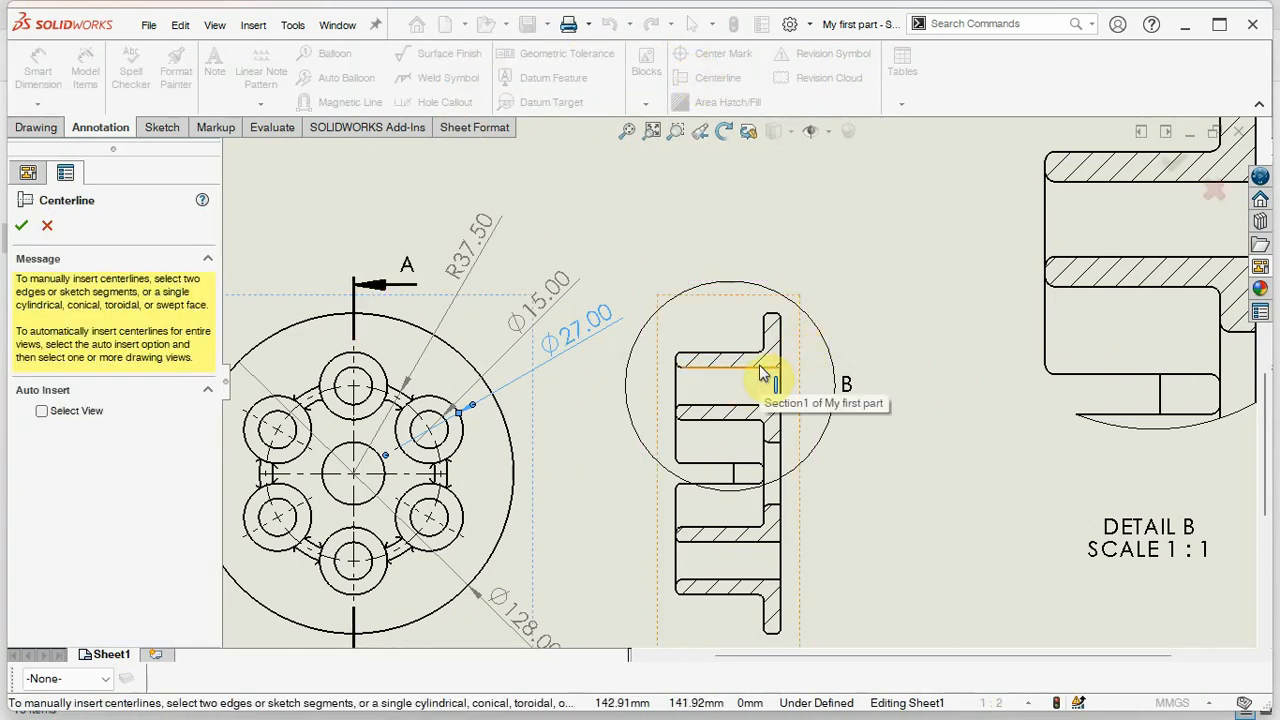
click(765, 365)
click(752, 411)
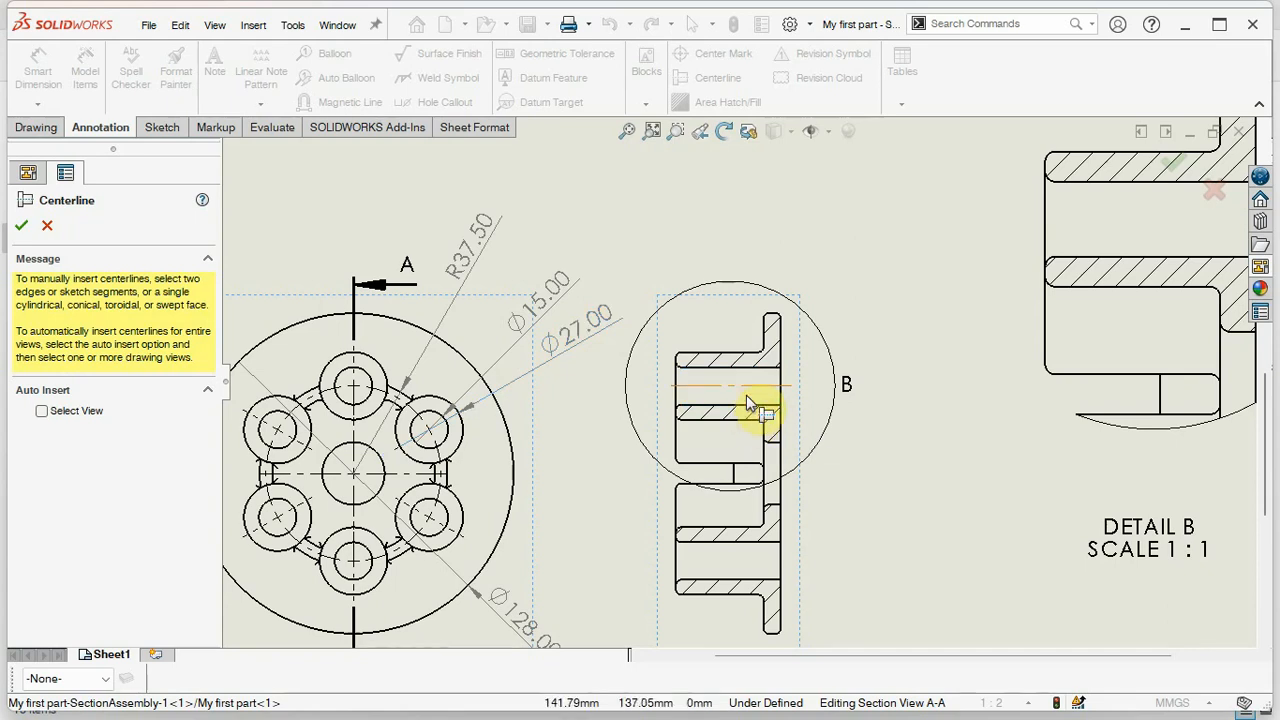
click(21, 225)
Step: Dimension the distance from the centerline to the upper bore edge, placing it to the right of the section view
scroll(771, 394, up, 3)
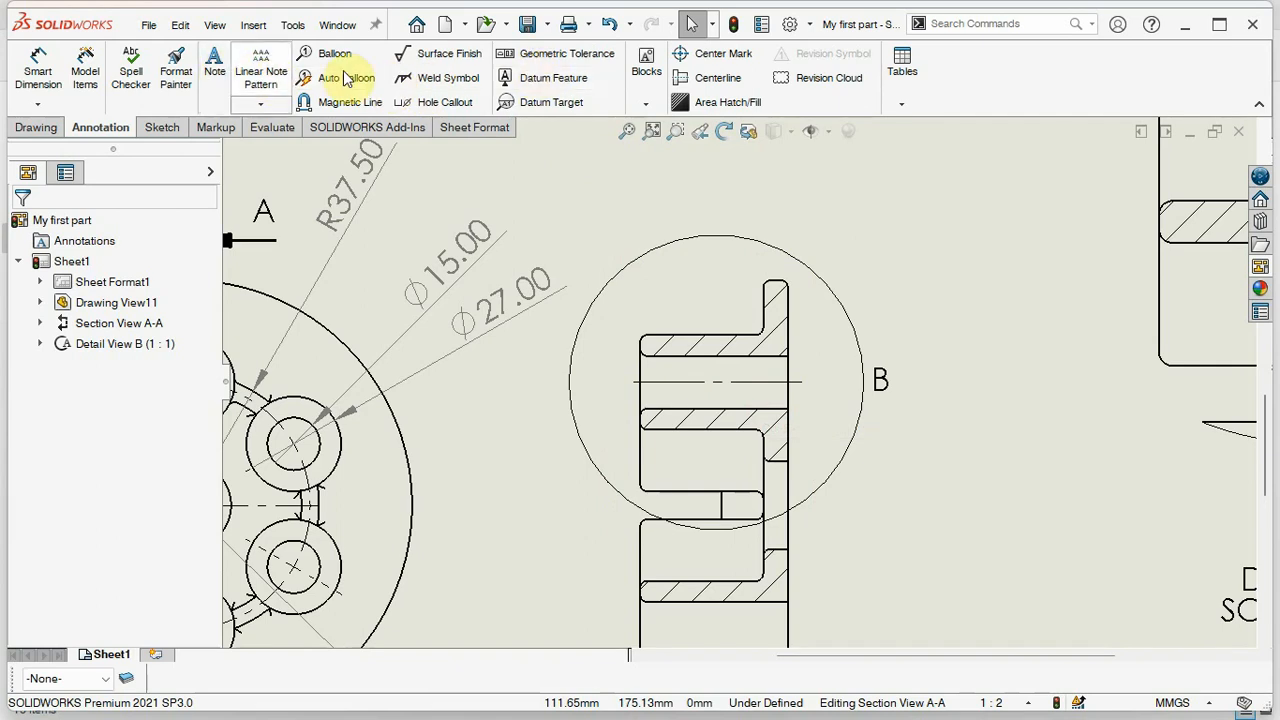
click(38, 66)
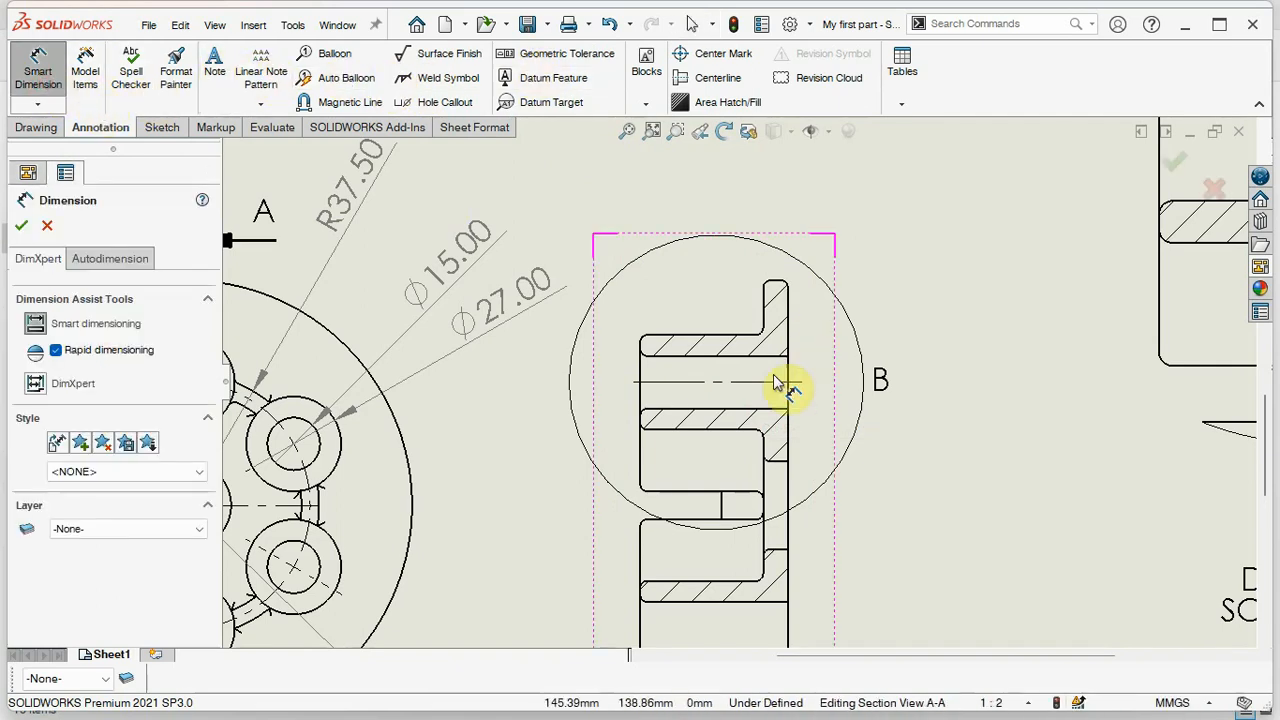
click(774, 382)
click(776, 357)
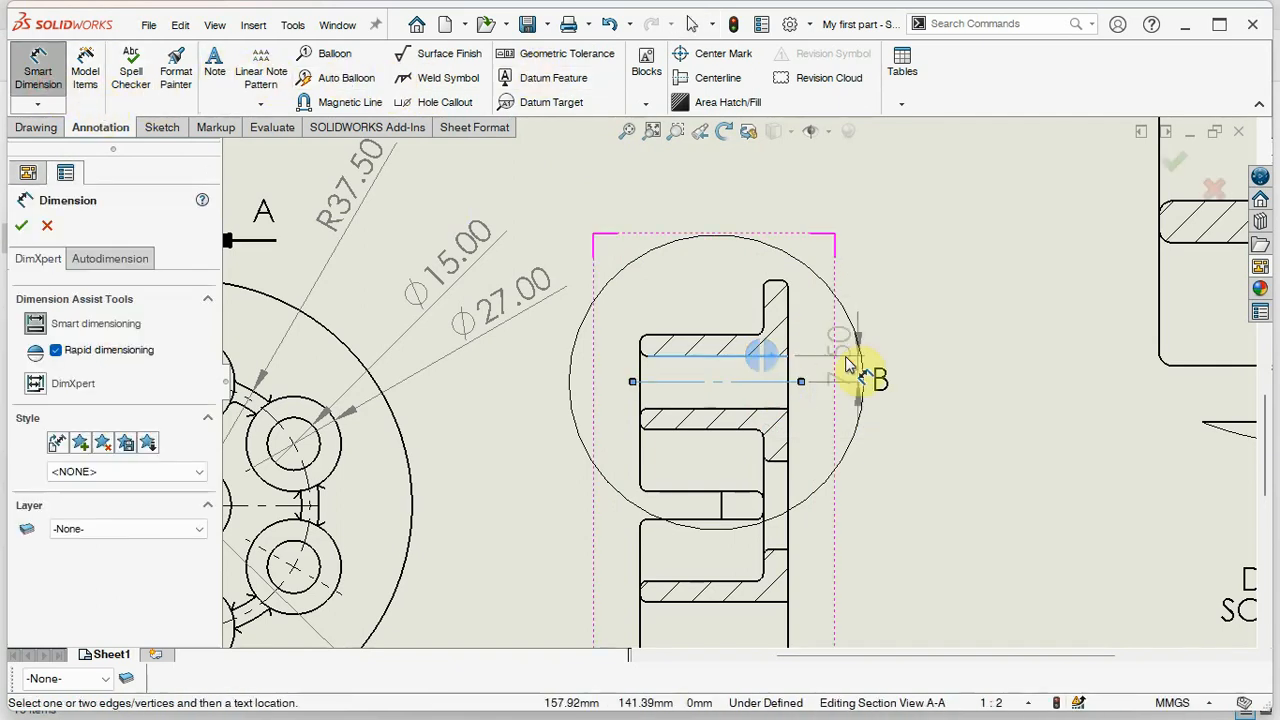
click(948, 378)
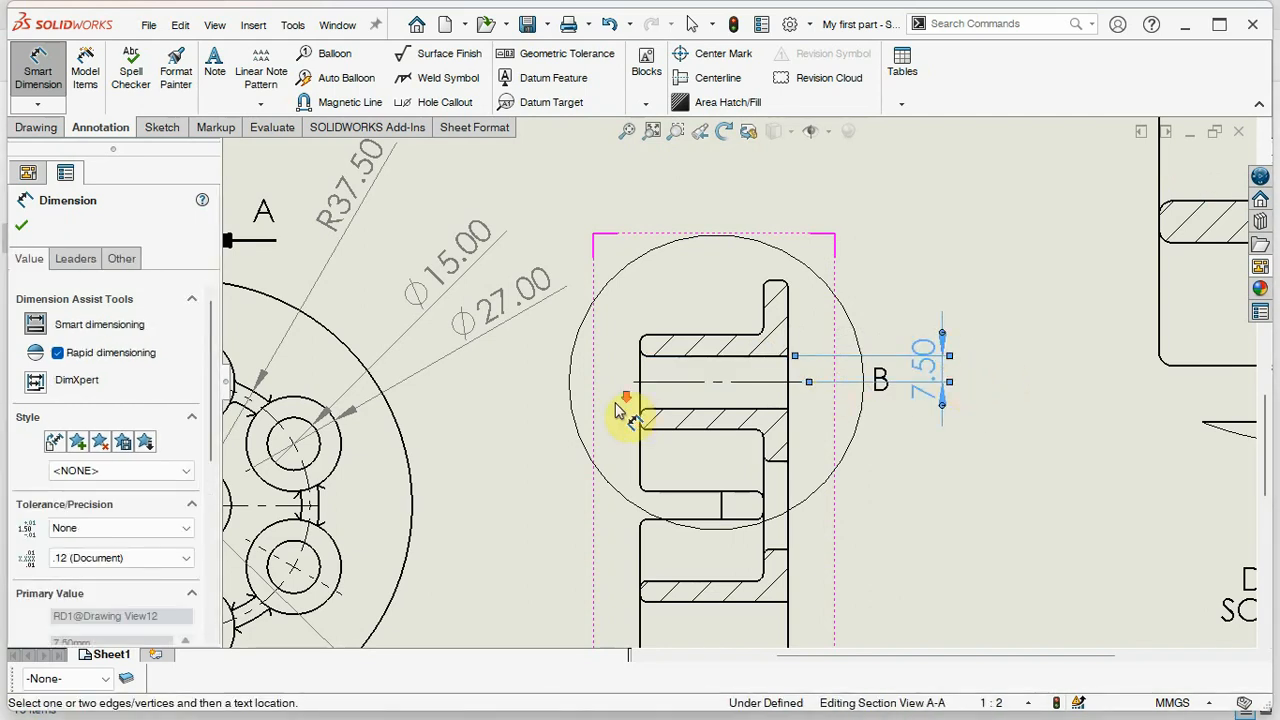
Step: Dimension the boss height in the detail view, from the flange face to the boss end, and finish dimensioning
scroll(650, 400, down, 2)
scroll(815, 250, down, 2)
scroll(815, 250, up, 5)
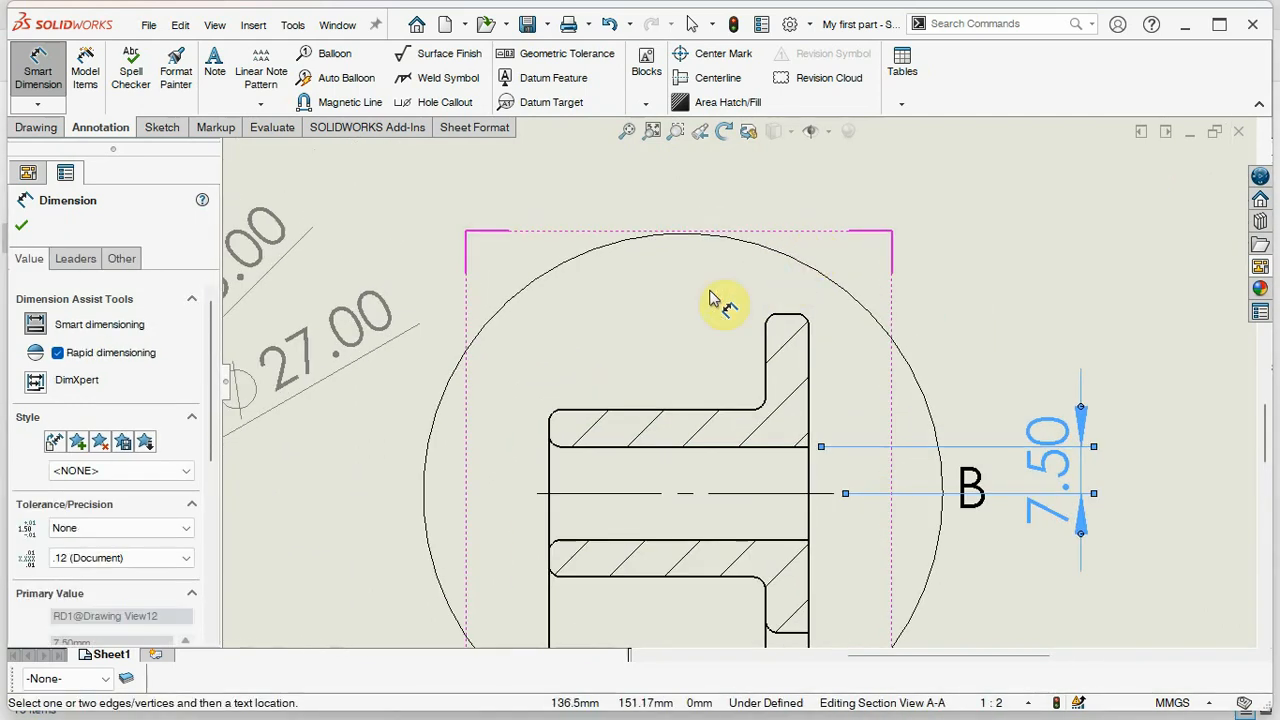
scroll(700, 400, up, 2)
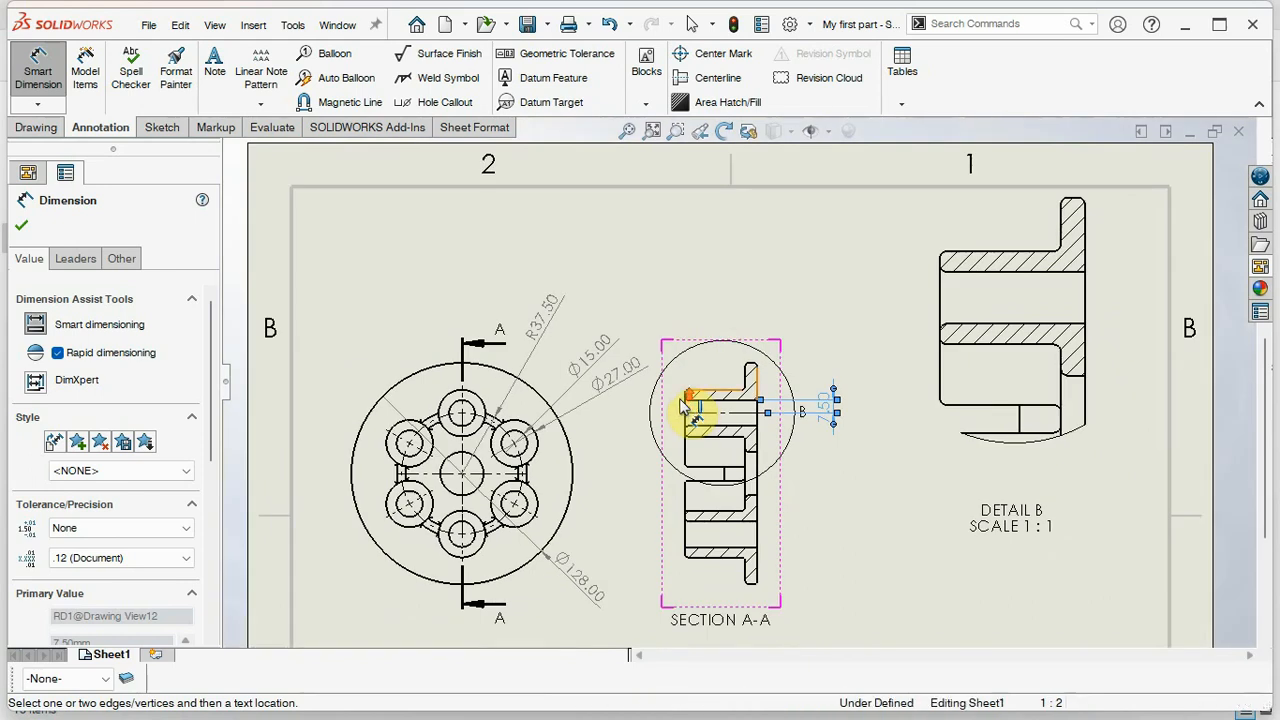
scroll(1110, 228, down, 3)
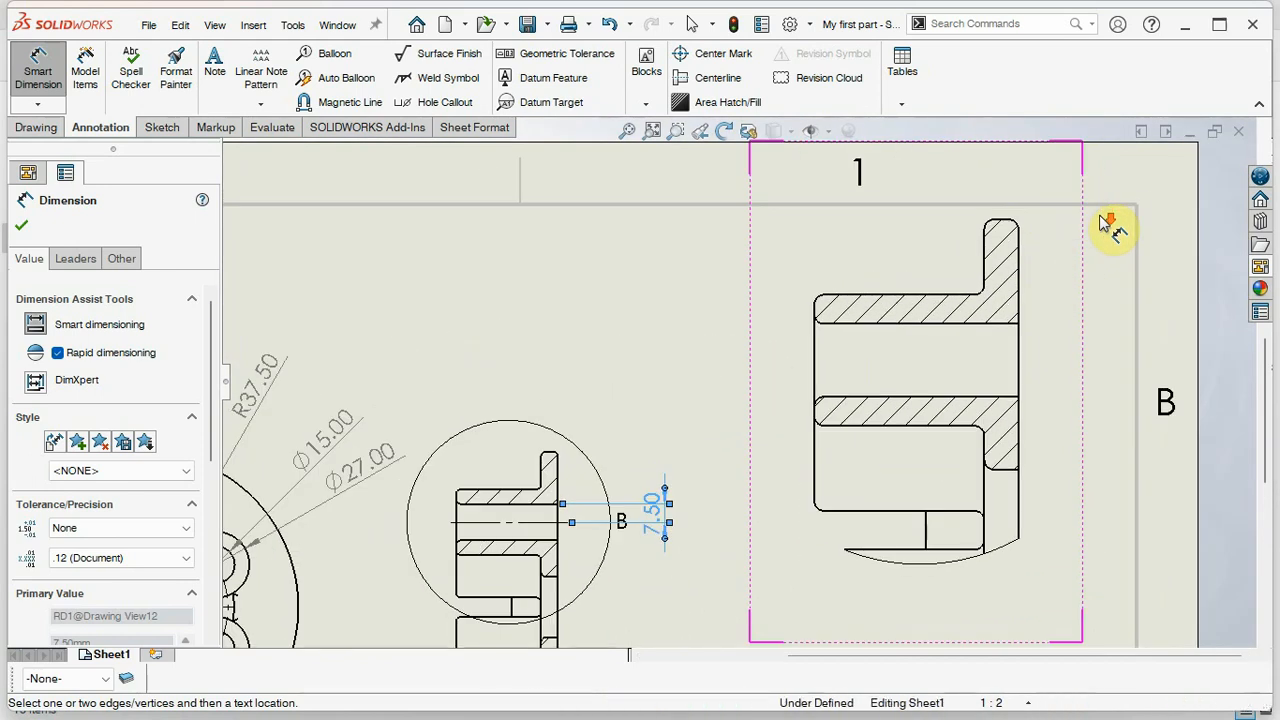
click(988, 243)
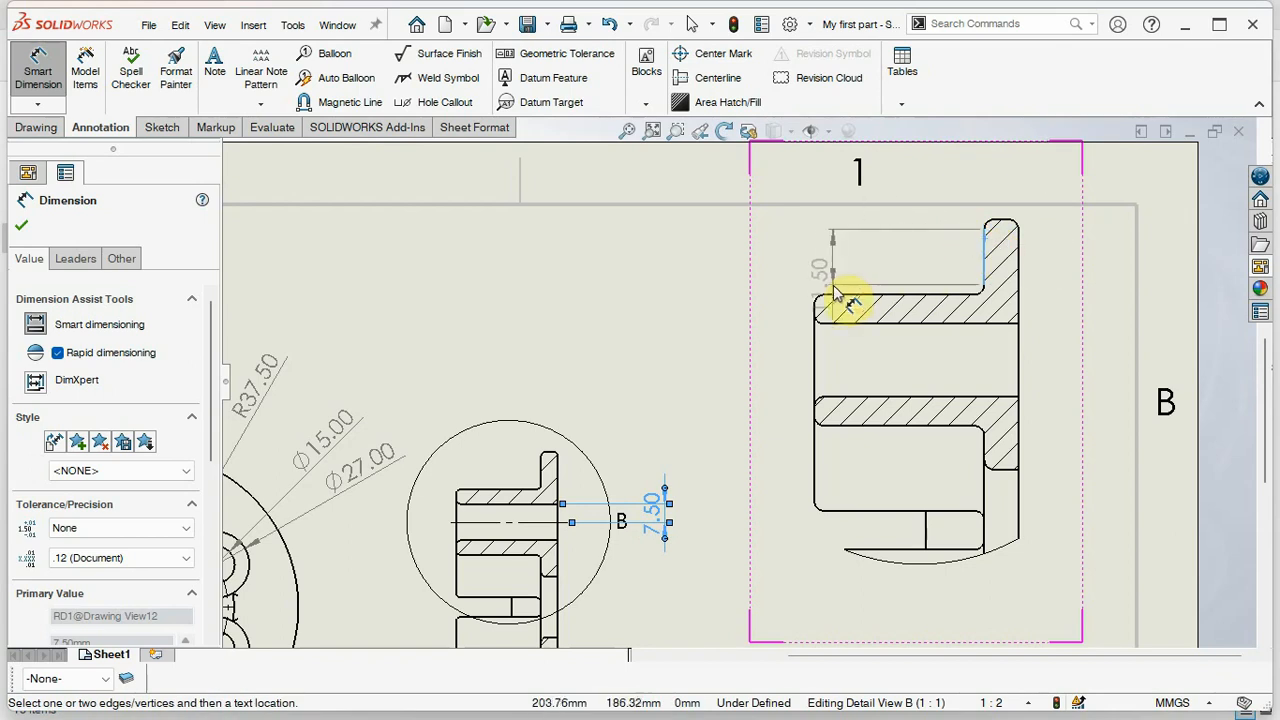
click(812, 338)
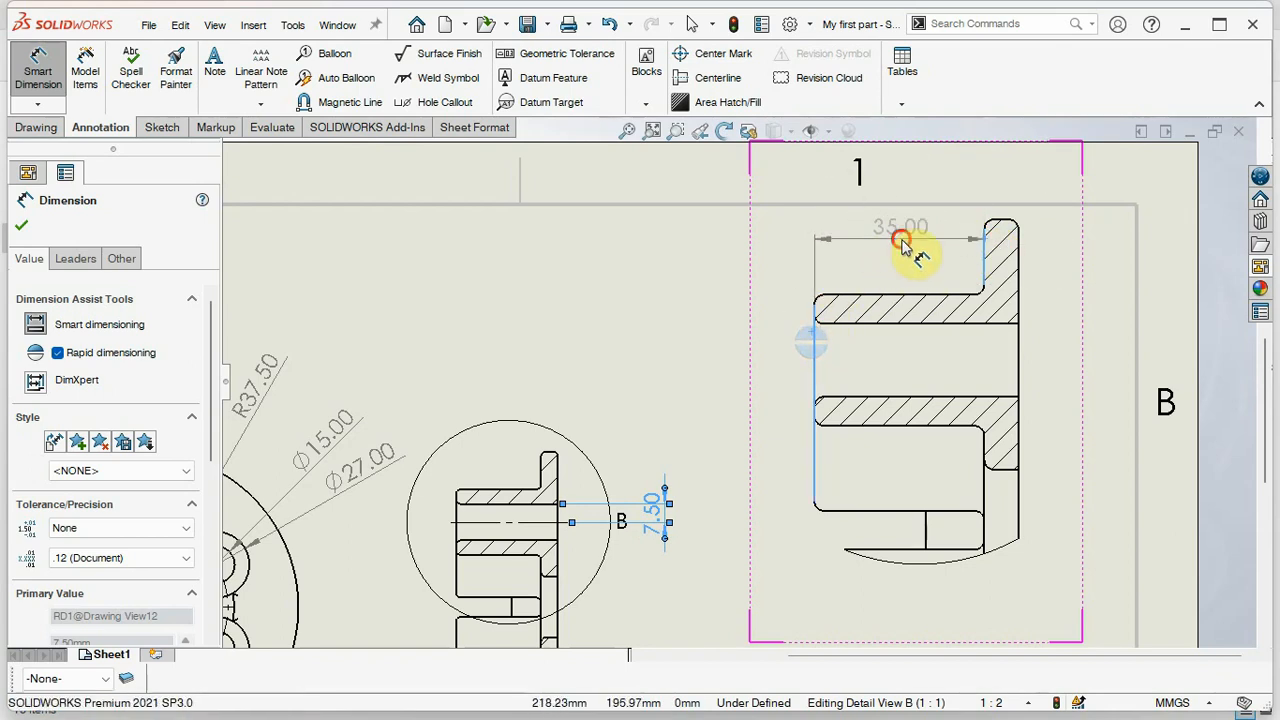
click(905, 238)
scroll(835, 360, up, 5)
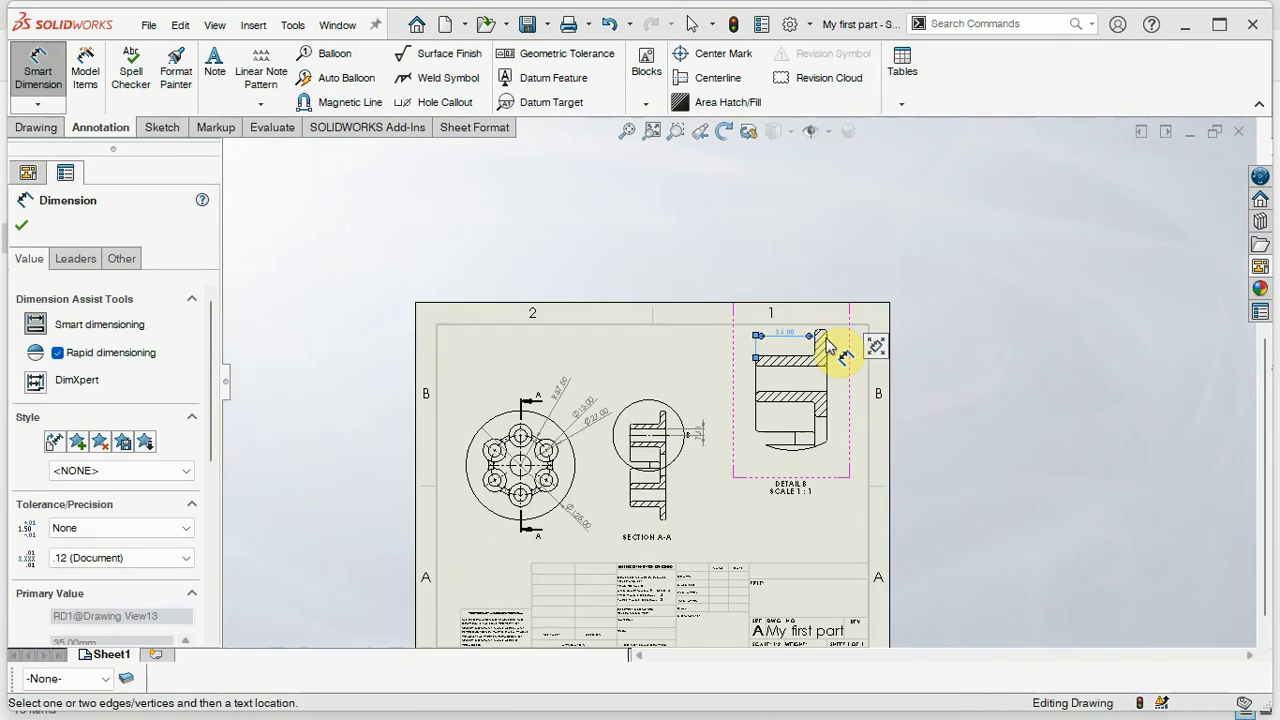
scroll(786, 529, down, 2)
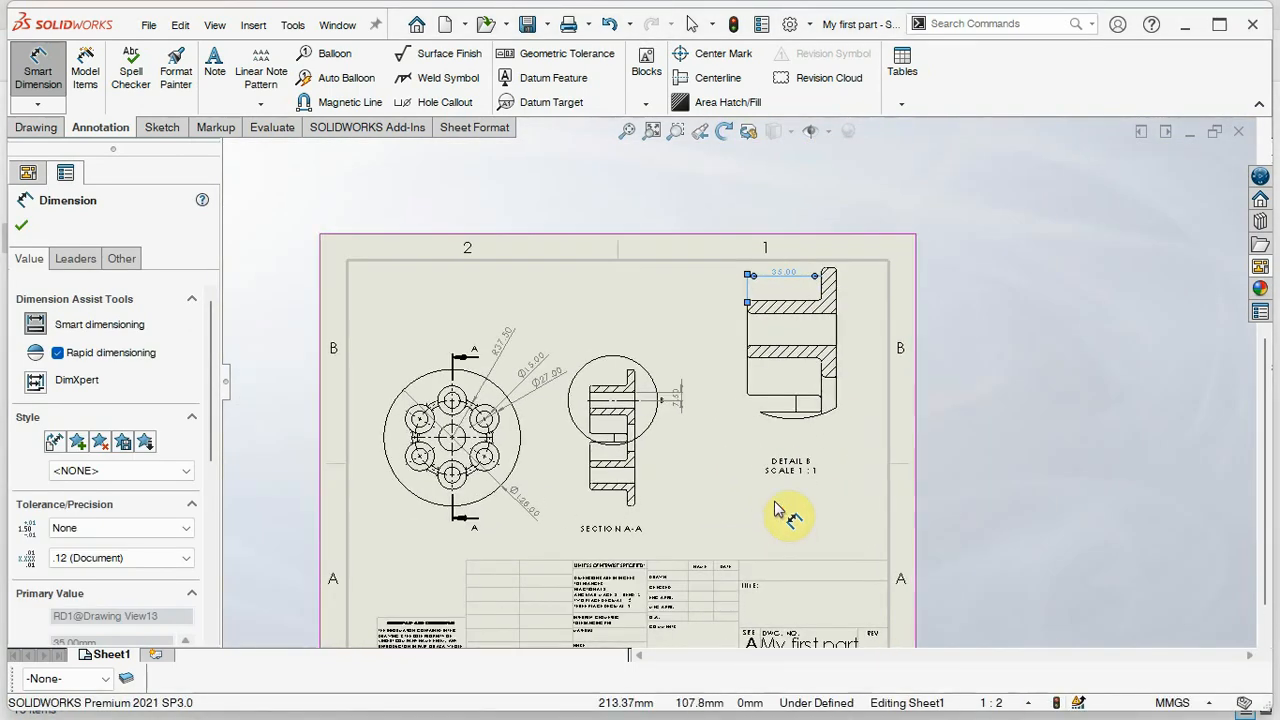
scroll(903, 430, up, 3)
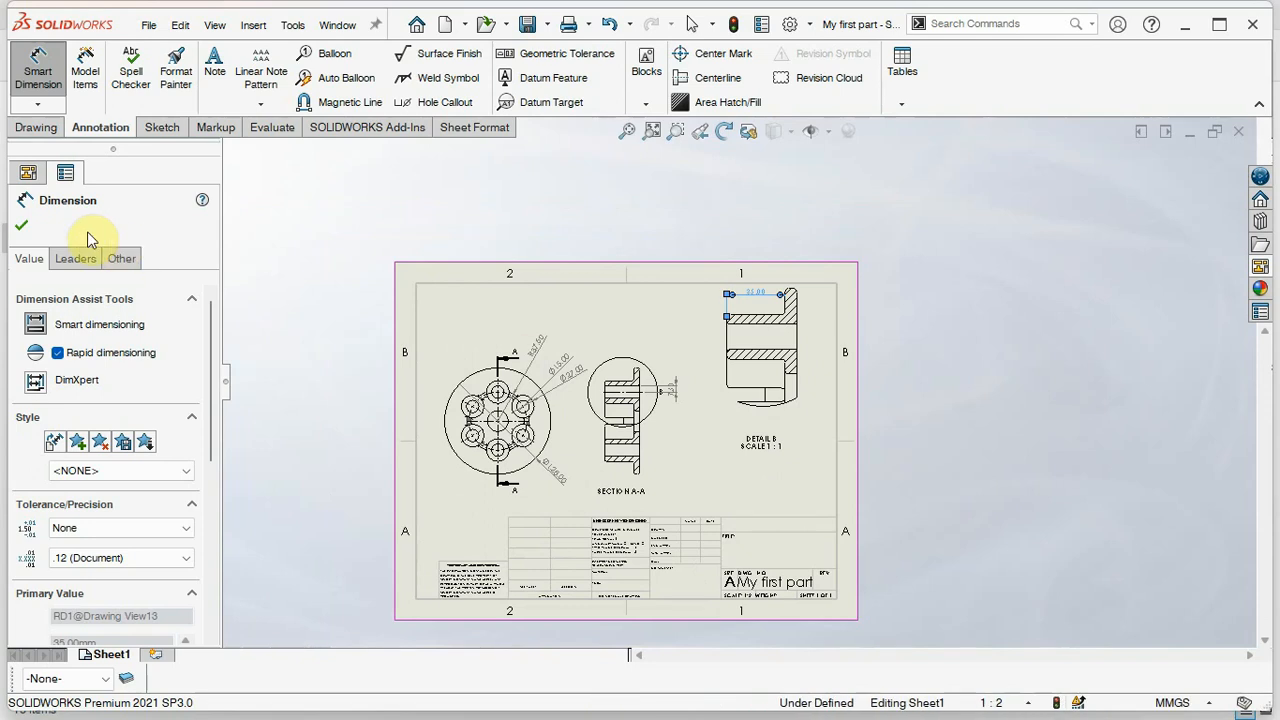
click(19, 230)
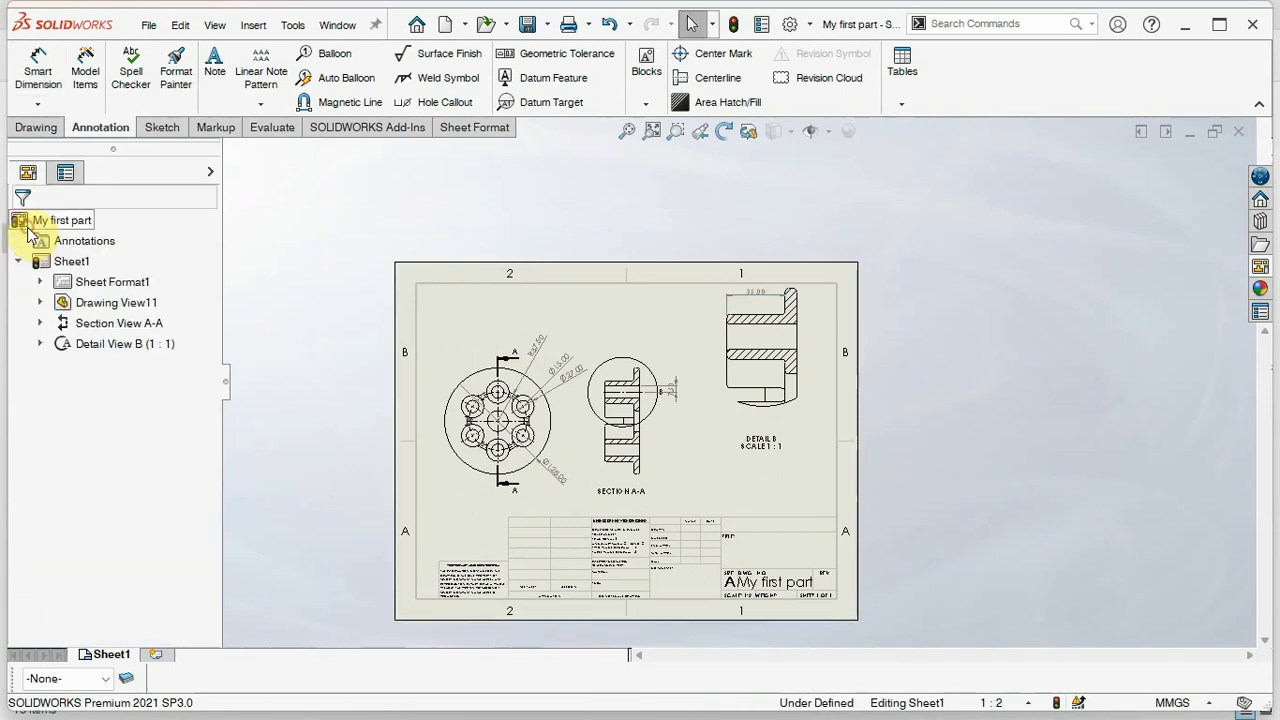
Step: Insert a trimetric model view of My first part, shaded with edges at sheet scale, below the detail view
click(38, 127)
click(30, 70)
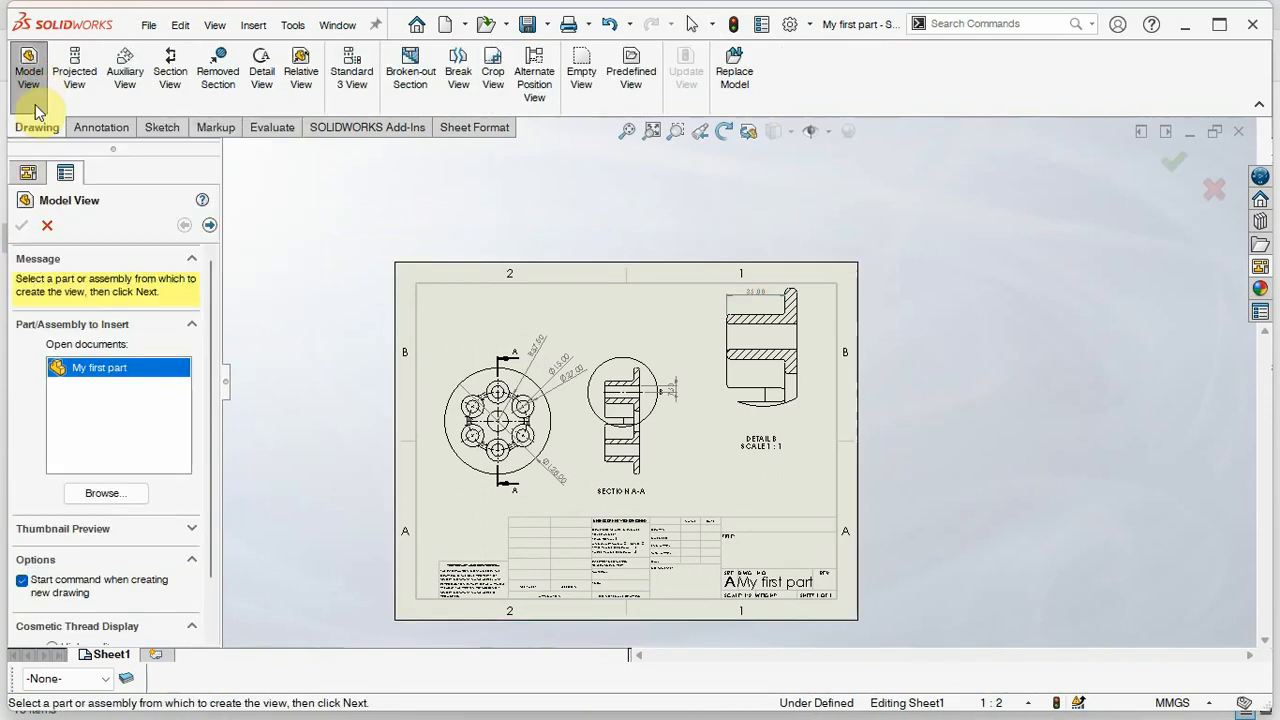
scroll(92, 532, down, 3)
scroll(94, 530, up, 3)
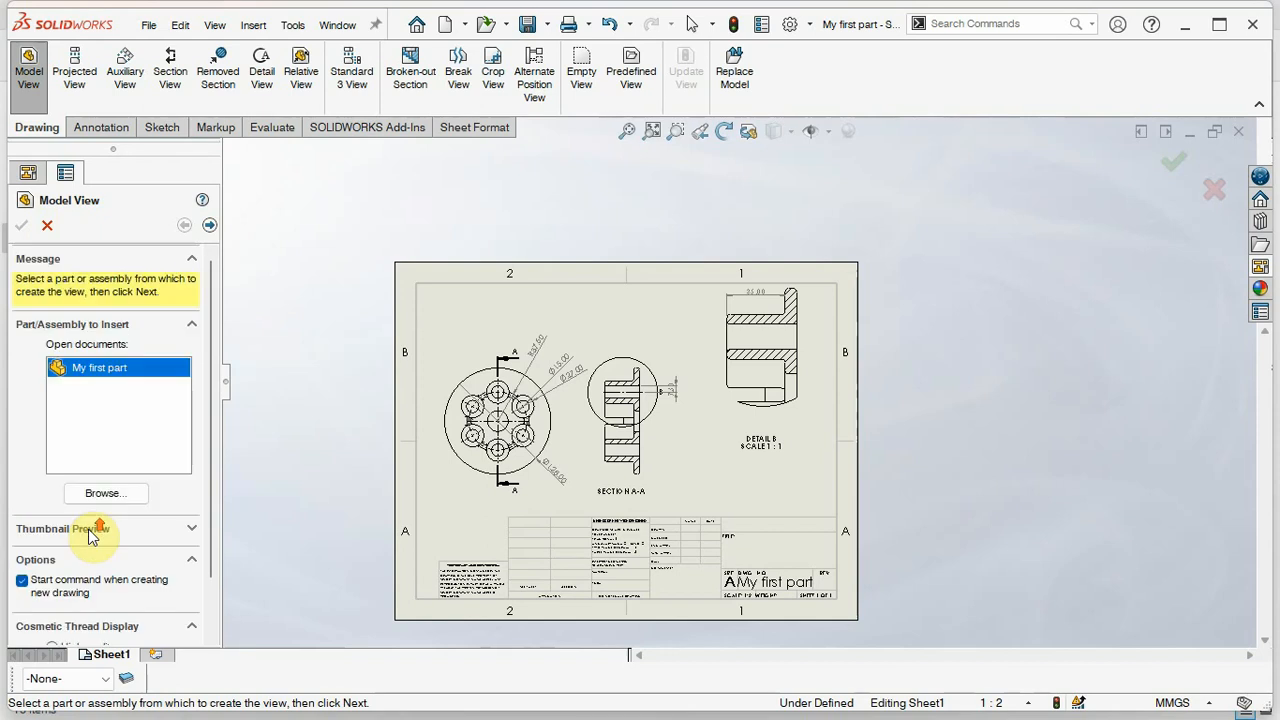
click(209, 226)
scroll(129, 503, down, 3)
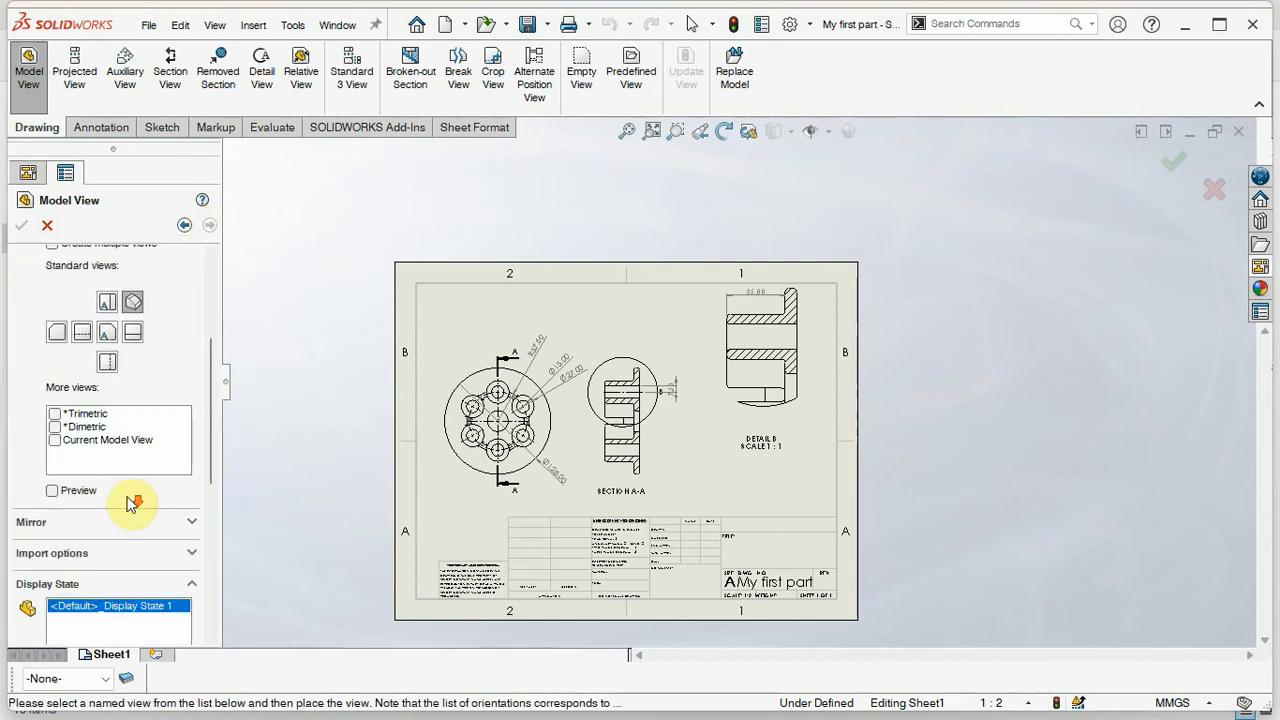
click(54, 415)
scroll(160, 400, down, 5)
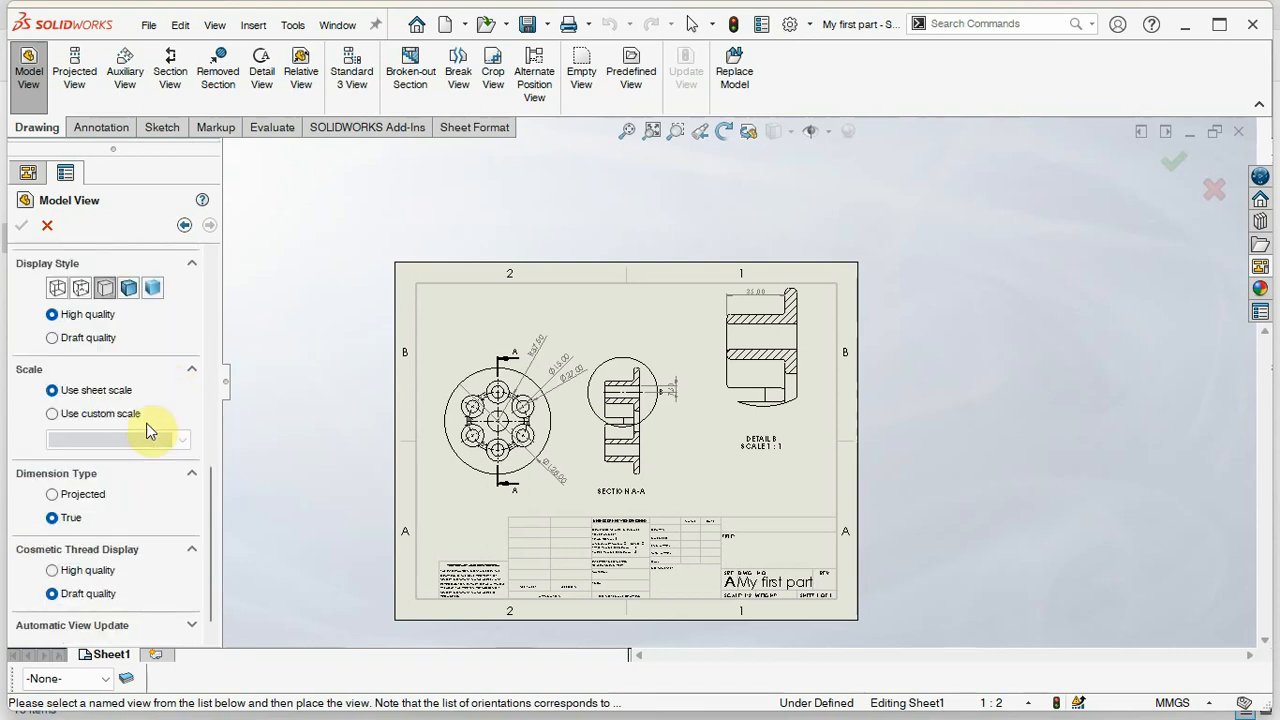
click(134, 289)
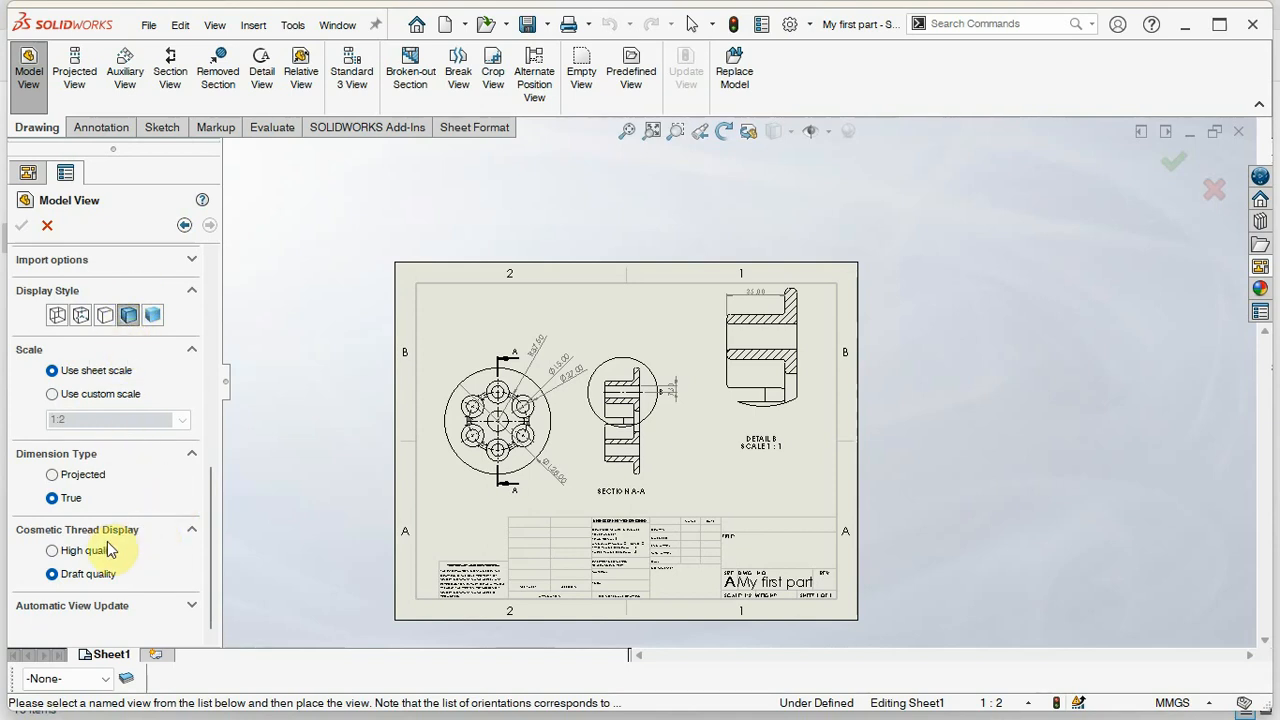
click(757, 478)
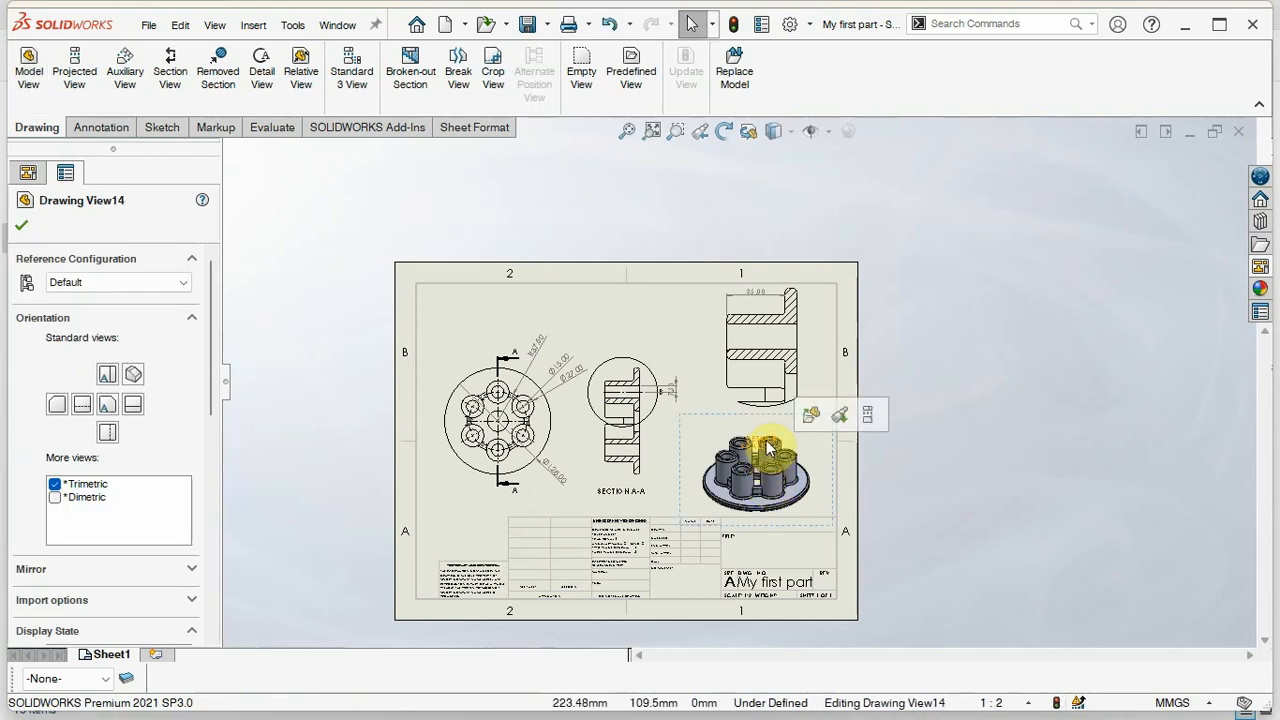
Step: Move the Detail B label up, closer beneath its detail view and clear of the shaded trimetric view
scroll(768, 452, up, 3)
scroll(770, 428, down, 2)
scroll(770, 425, down, 4)
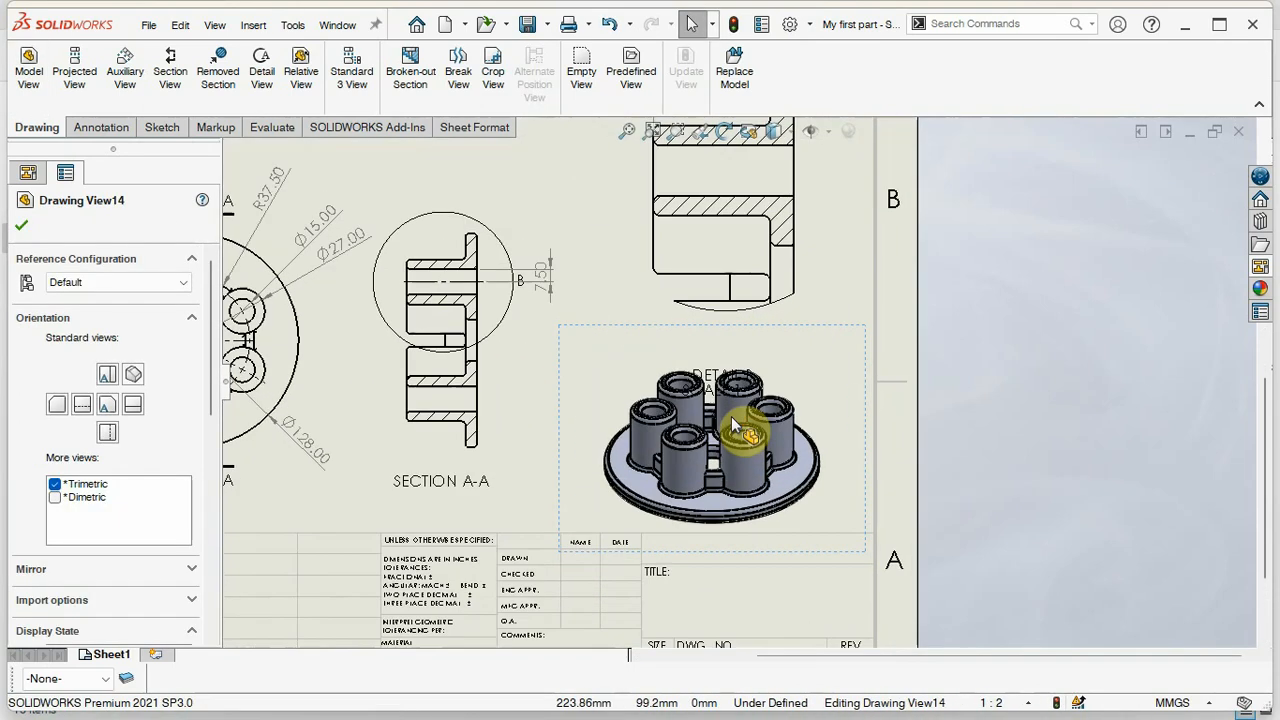
double_click(712, 388)
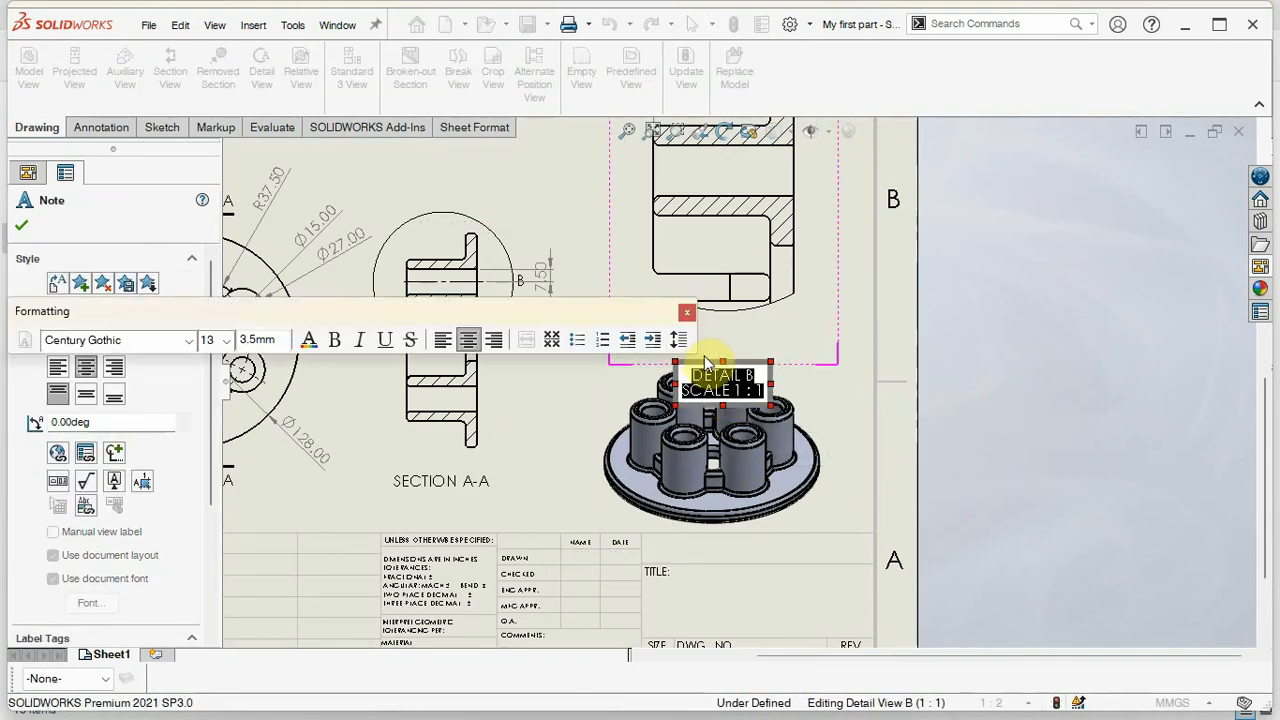
click(848, 374)
drag(706, 388, 726, 335)
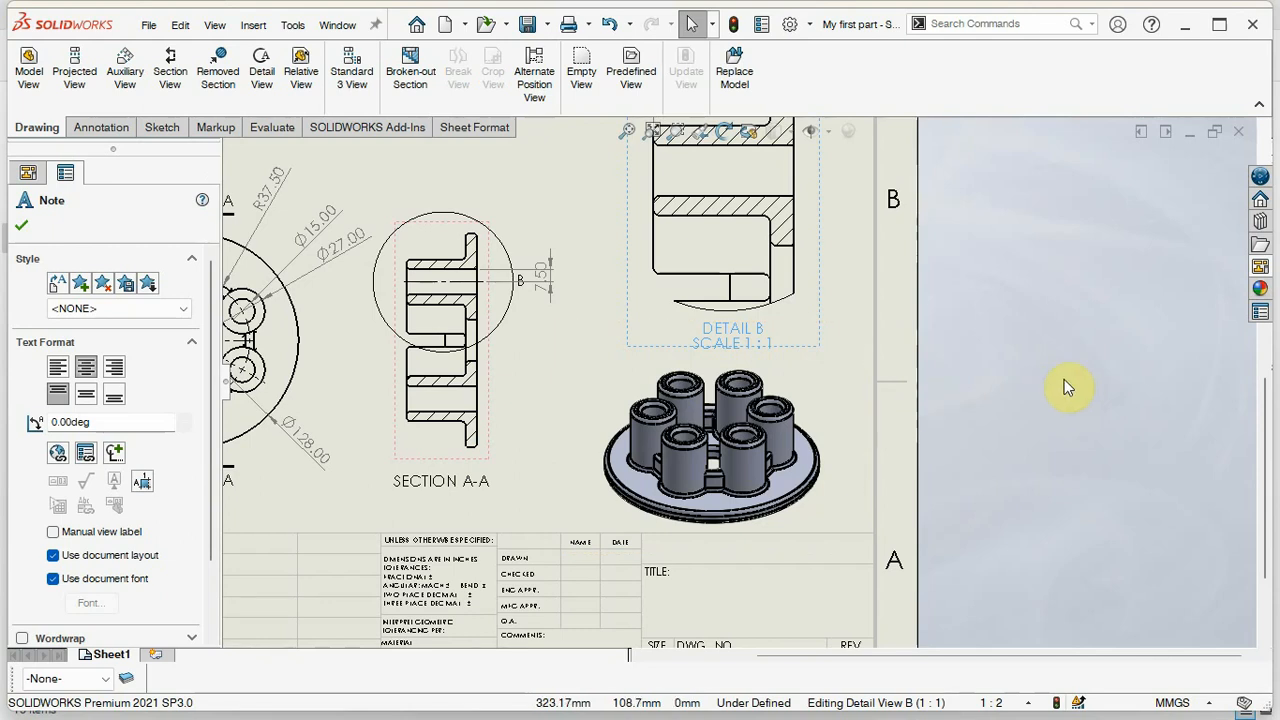
click(1064, 379)
key(f)
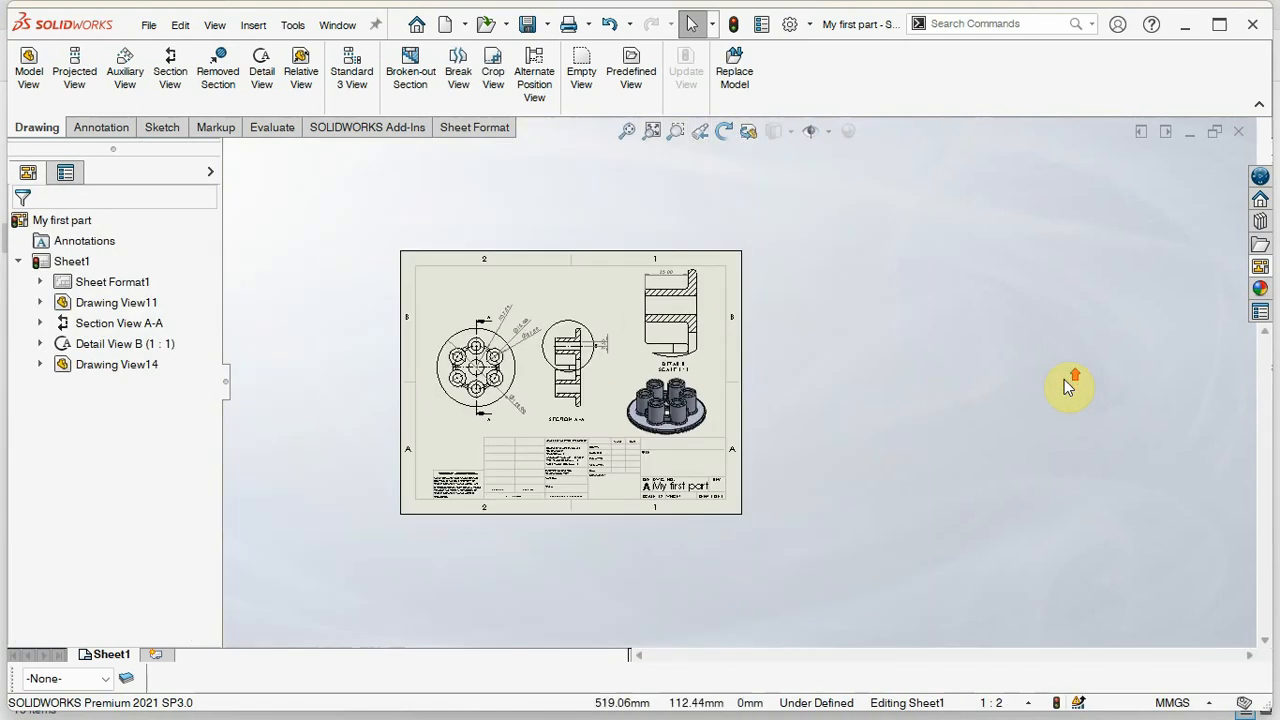
scroll(505, 325, down, 3)
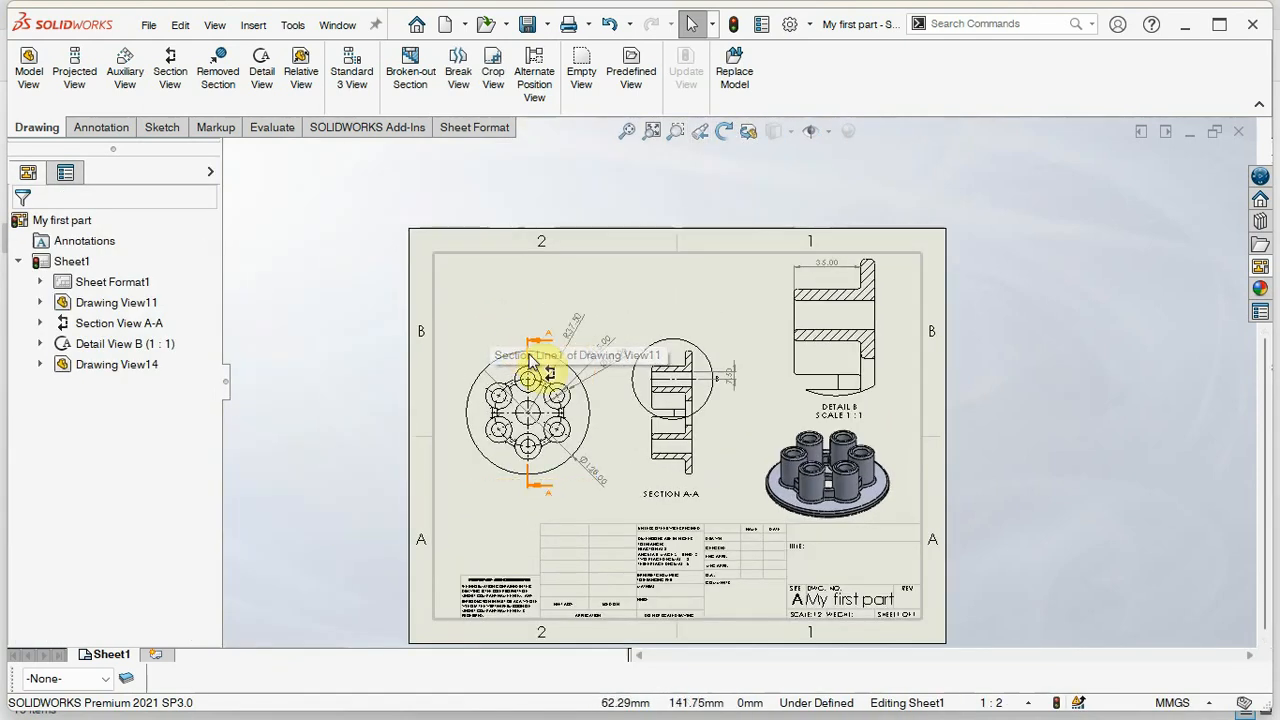
scroll(548, 446, down, 1)
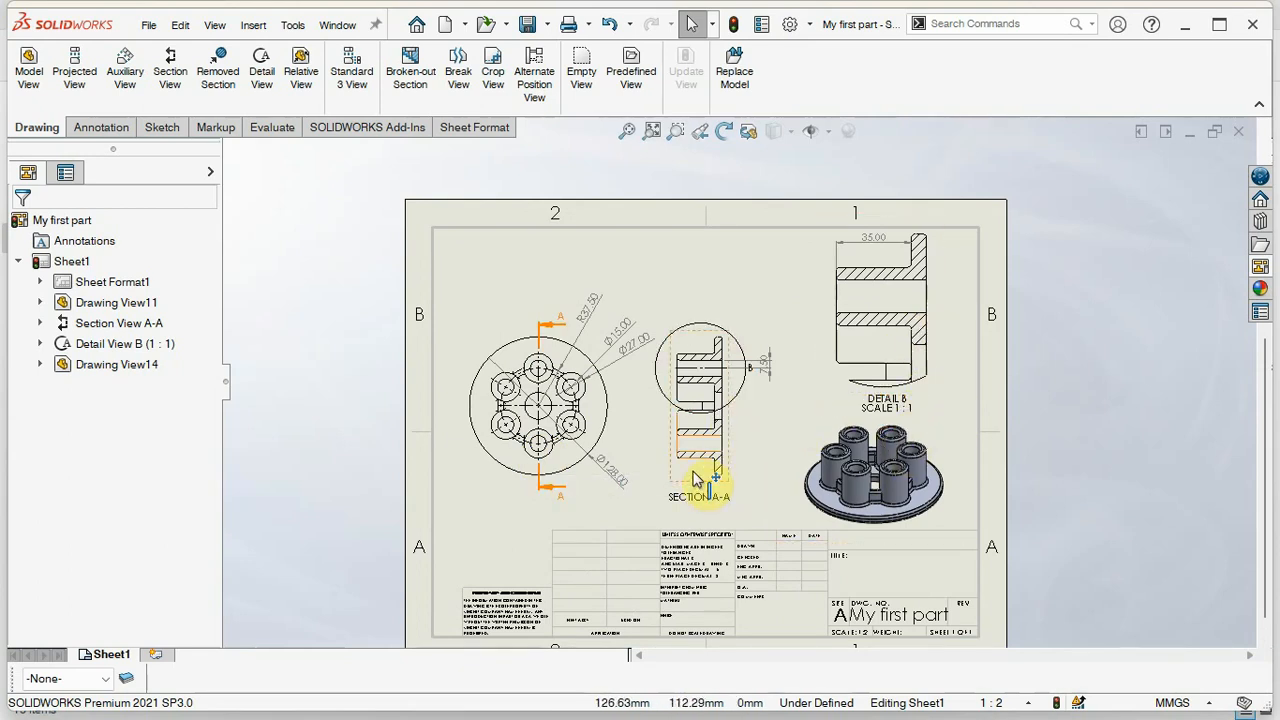
scroll(668, 340, up, 5)
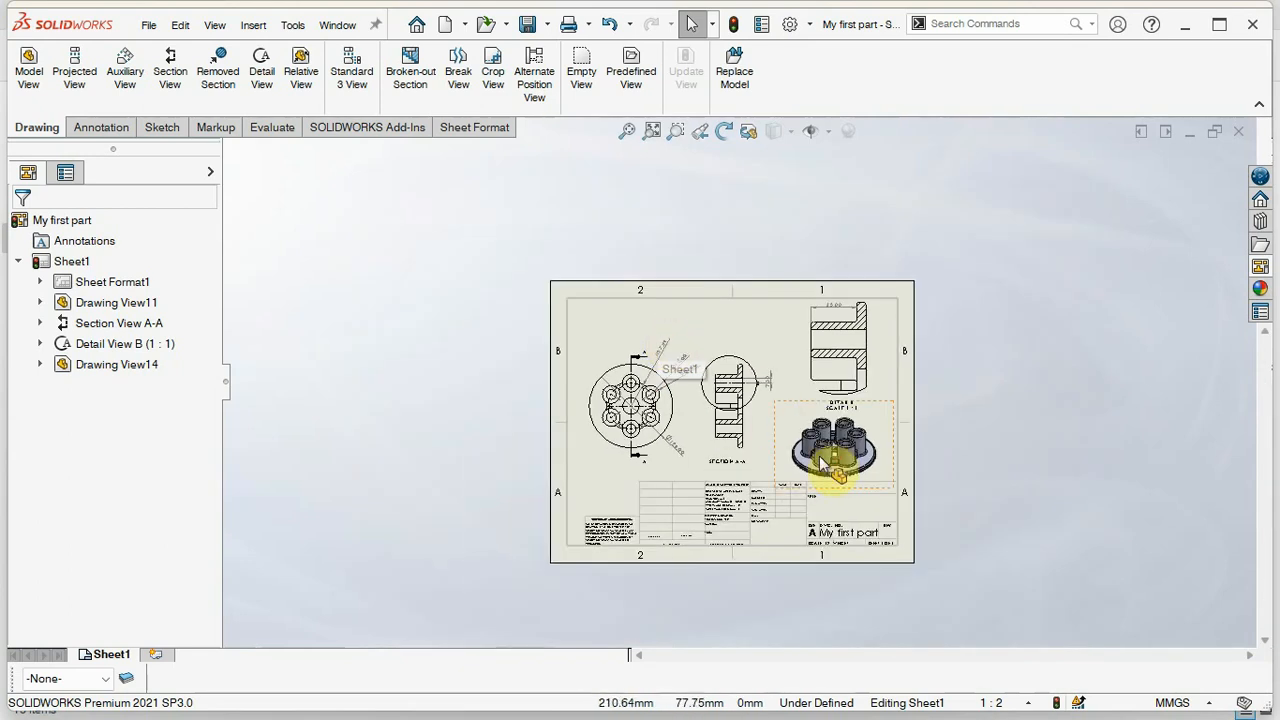
scroll(820, 462, down, 1)
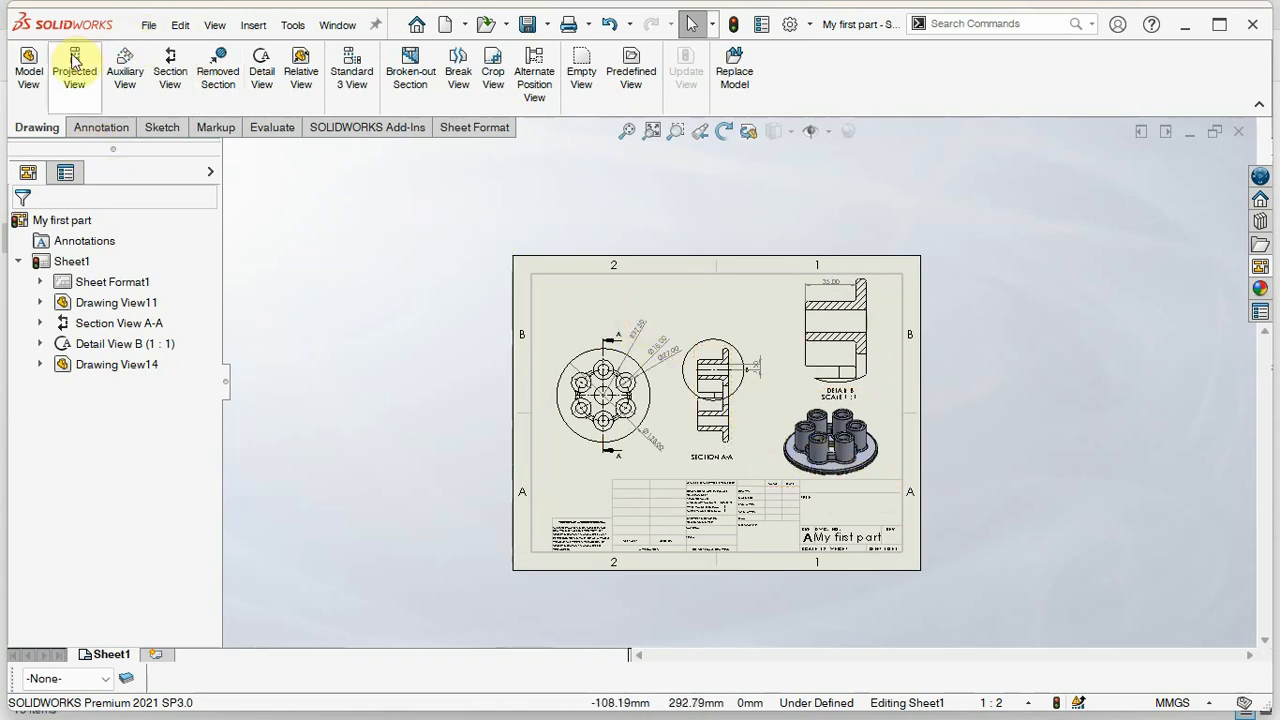
Step: Save the drawing in the T1 folder under the file name "My first drawing"
click(527, 24)
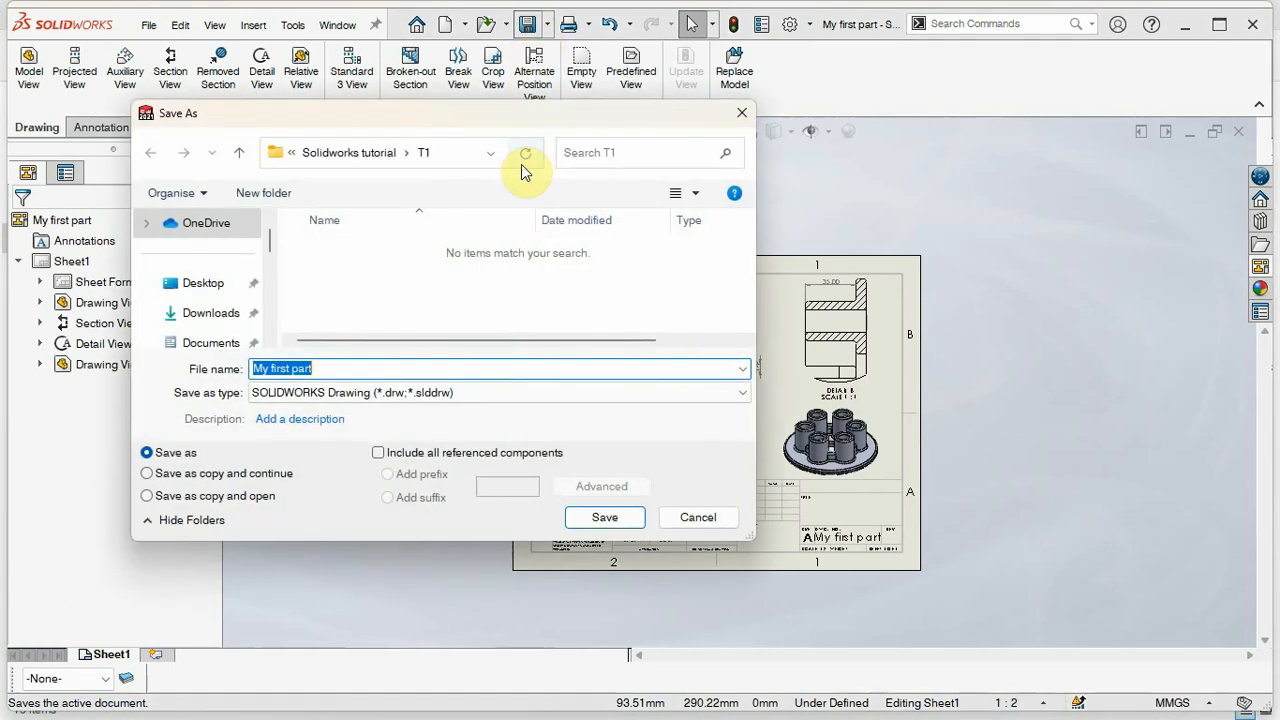
click(362, 369)
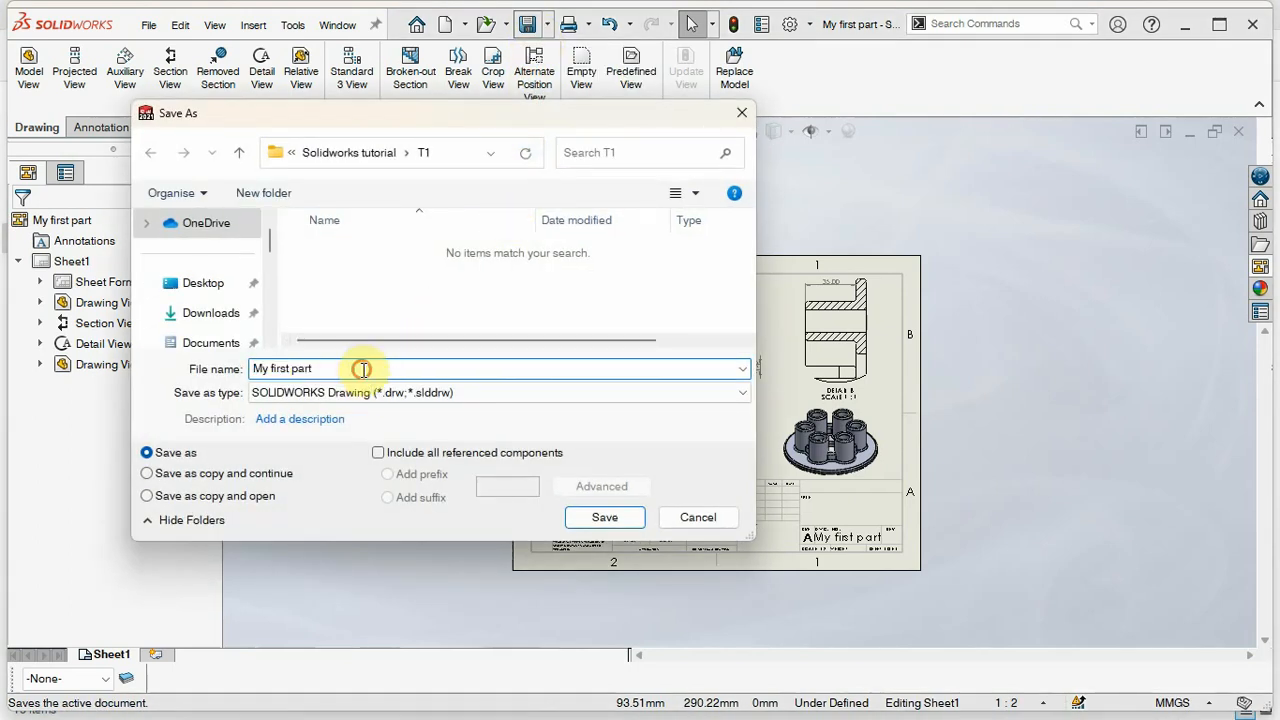
key(BackSpace)
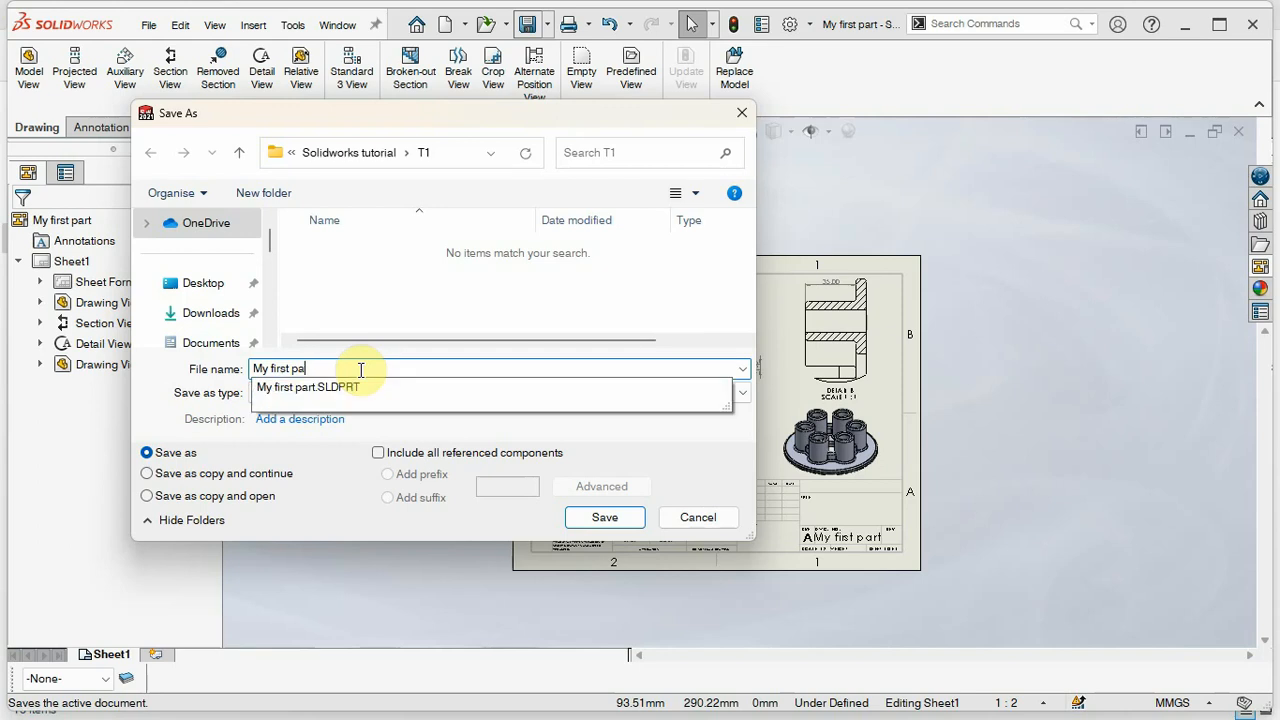
text(drawi)
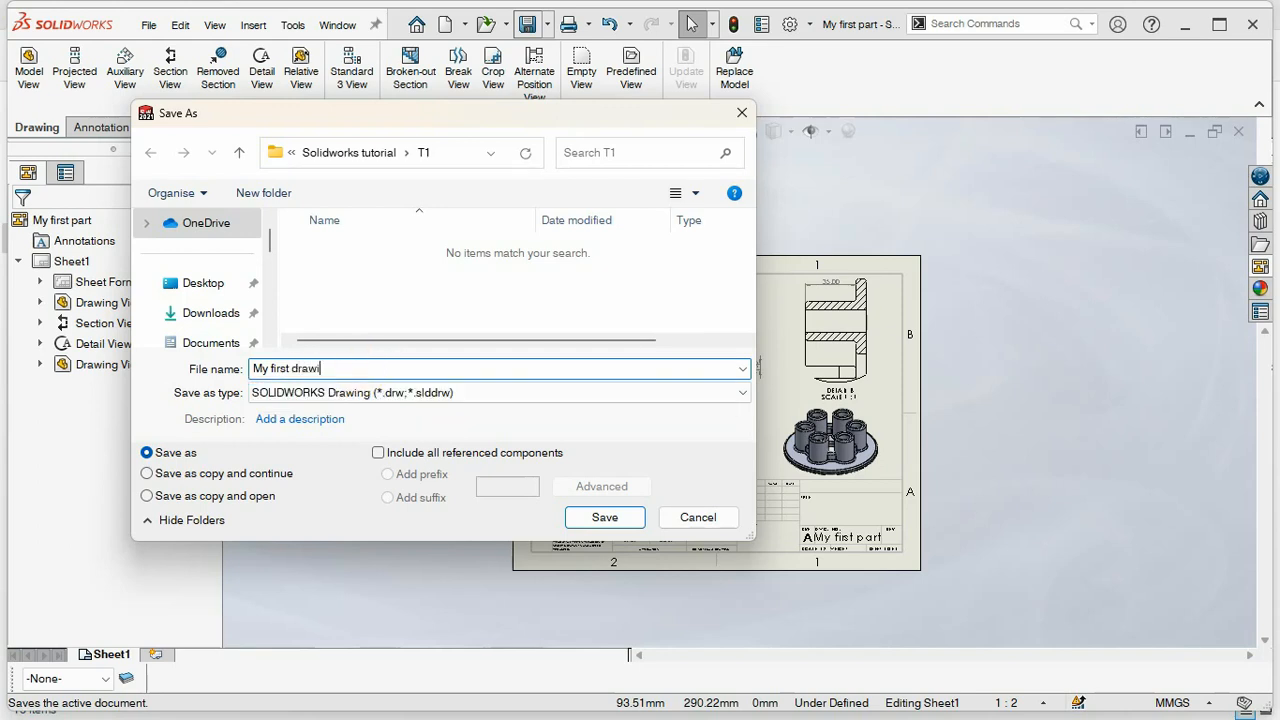
text(ng)
click(591, 516)
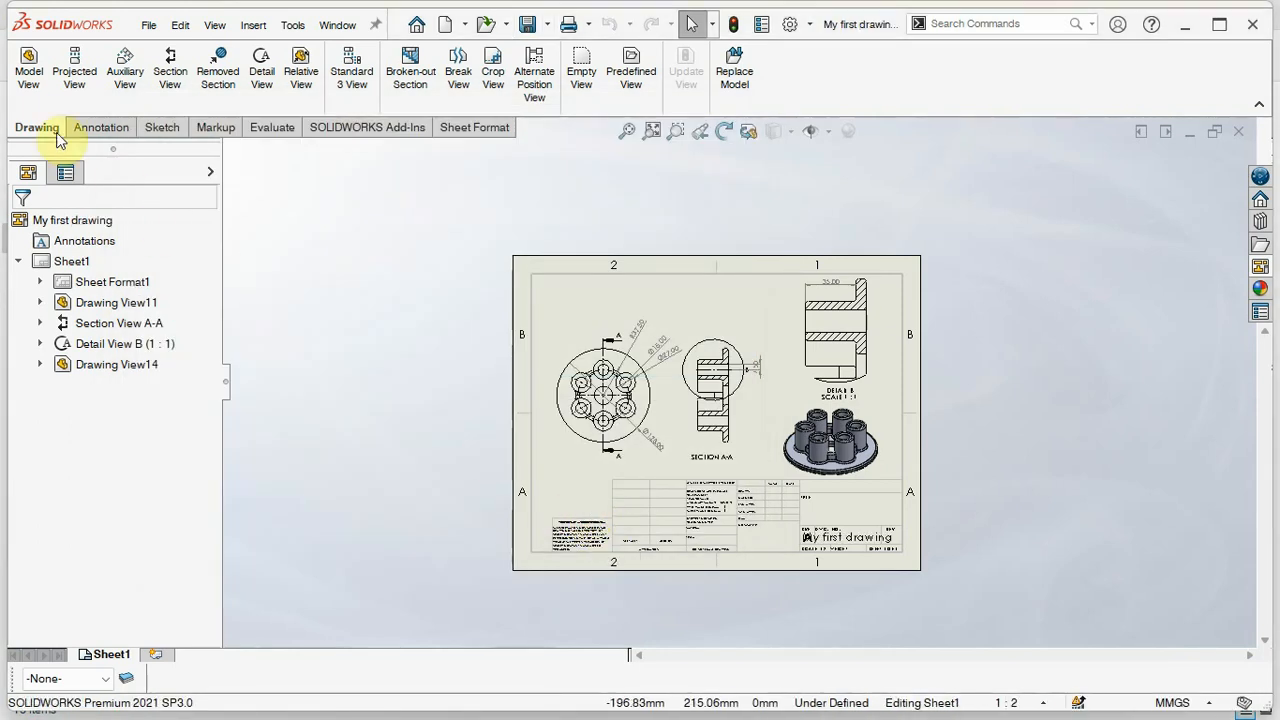
Step: Set up printing of the current sheet with Microsoft Print to PDF and preview the page
click(152, 27)
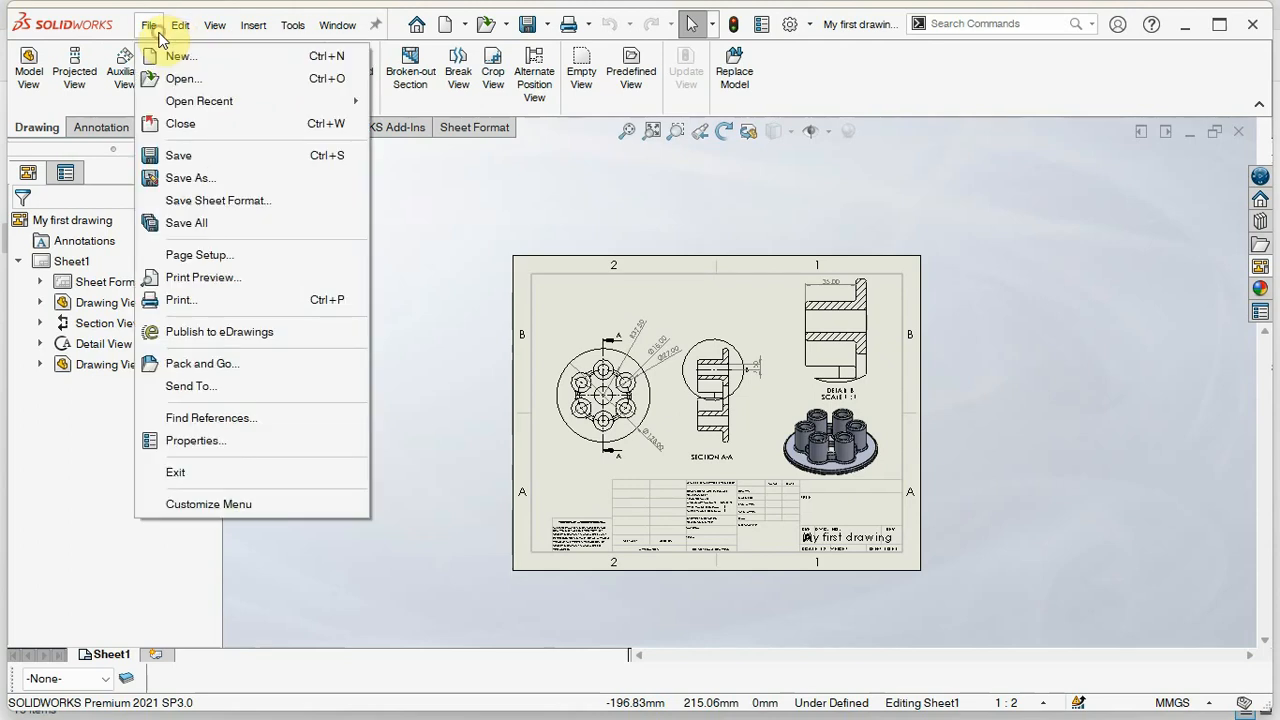
click(179, 301)
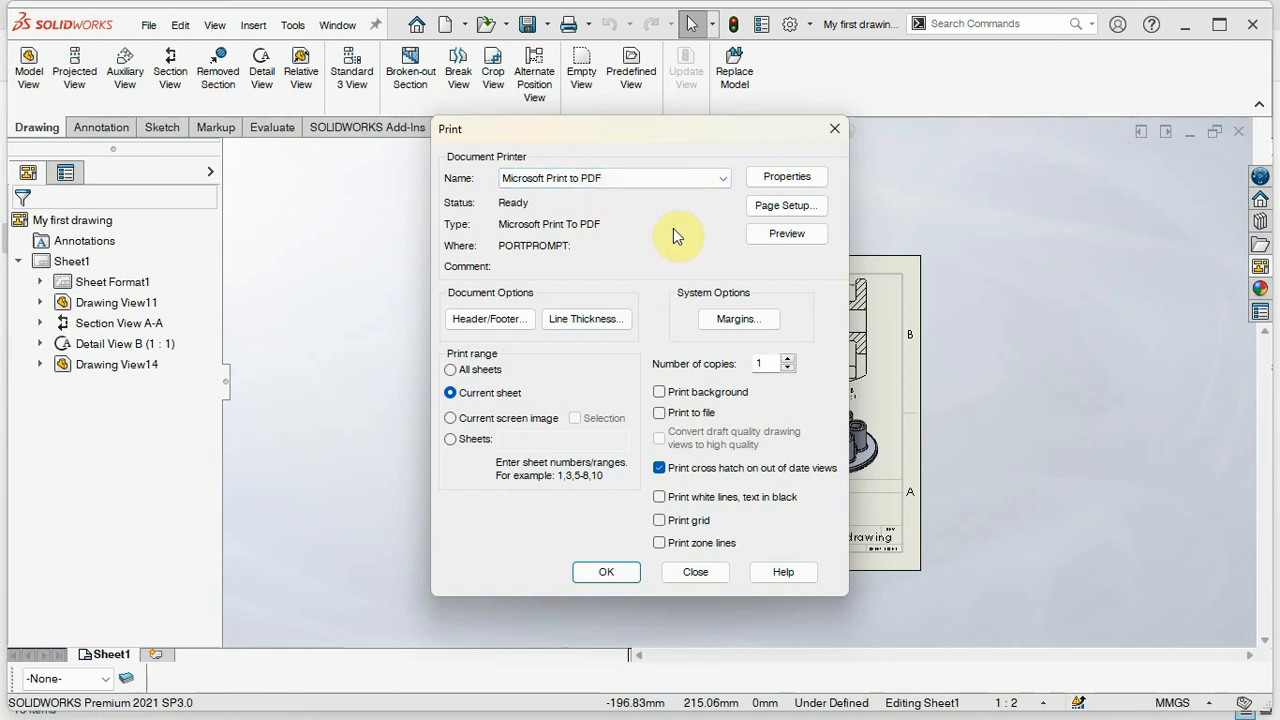
click(652, 186)
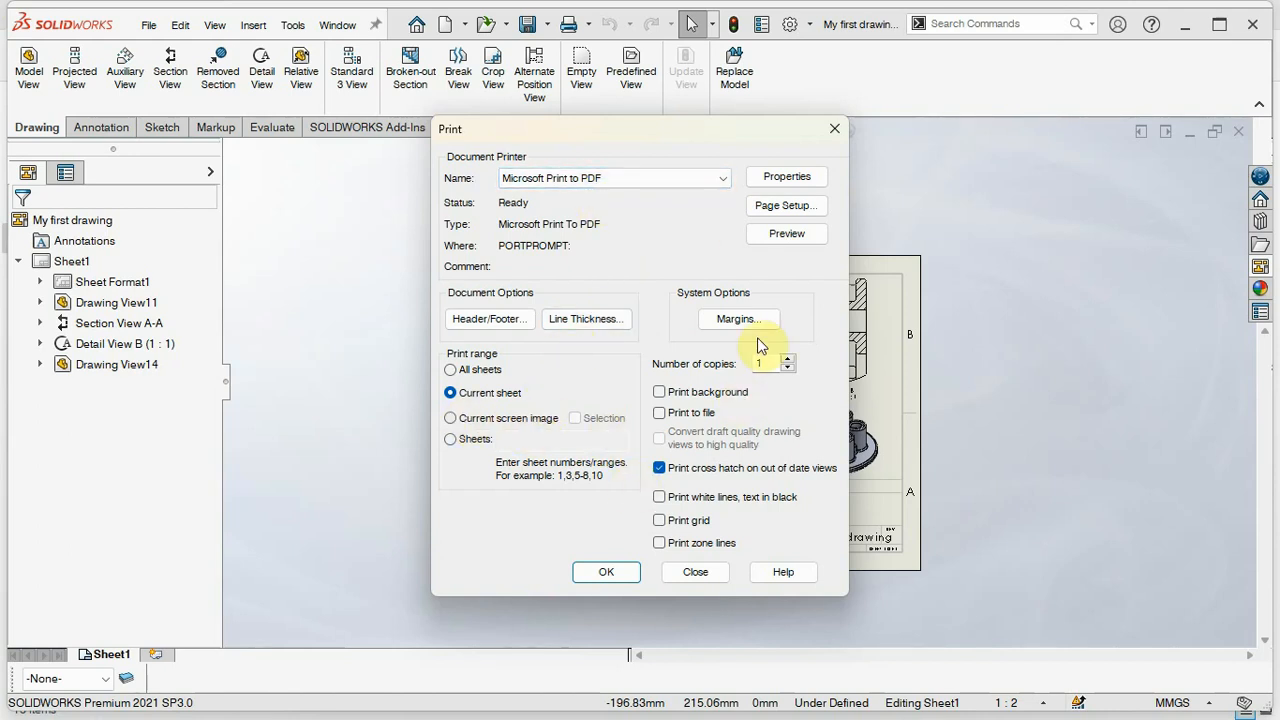
click(787, 236)
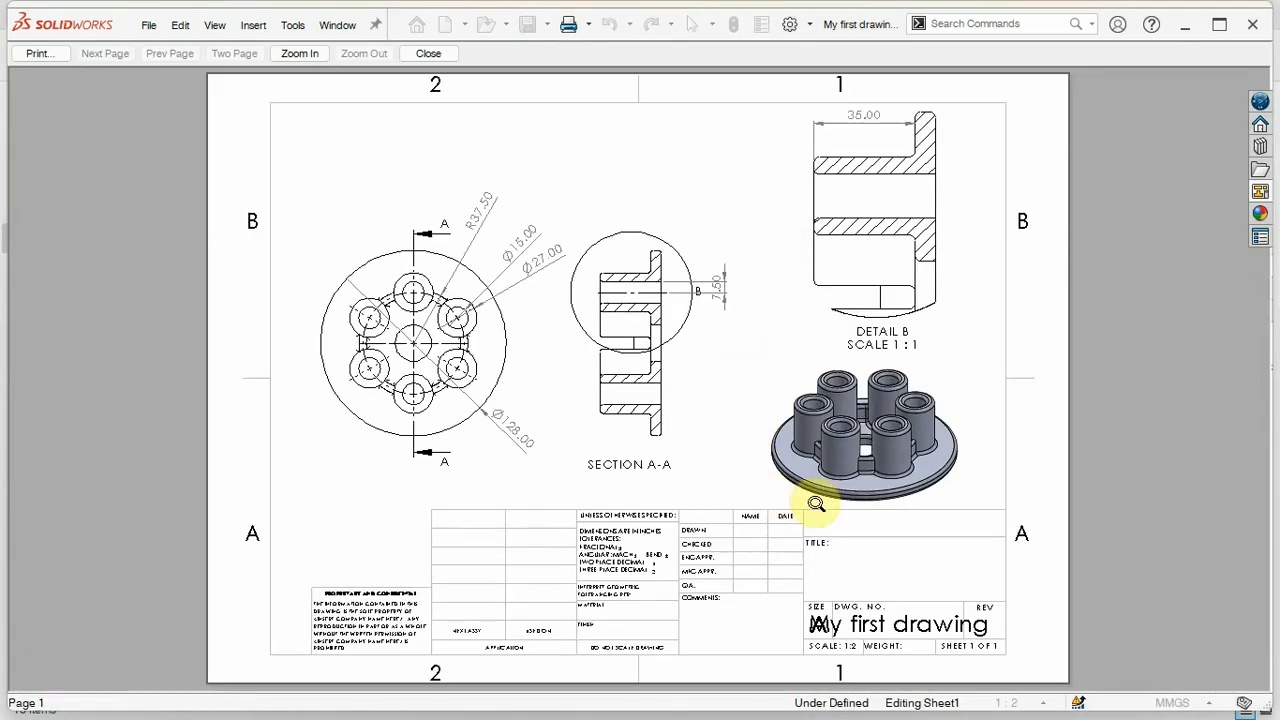
Step: Print the sheet to a PDF document named "My first print out" in the T1 folder
click(45, 56)
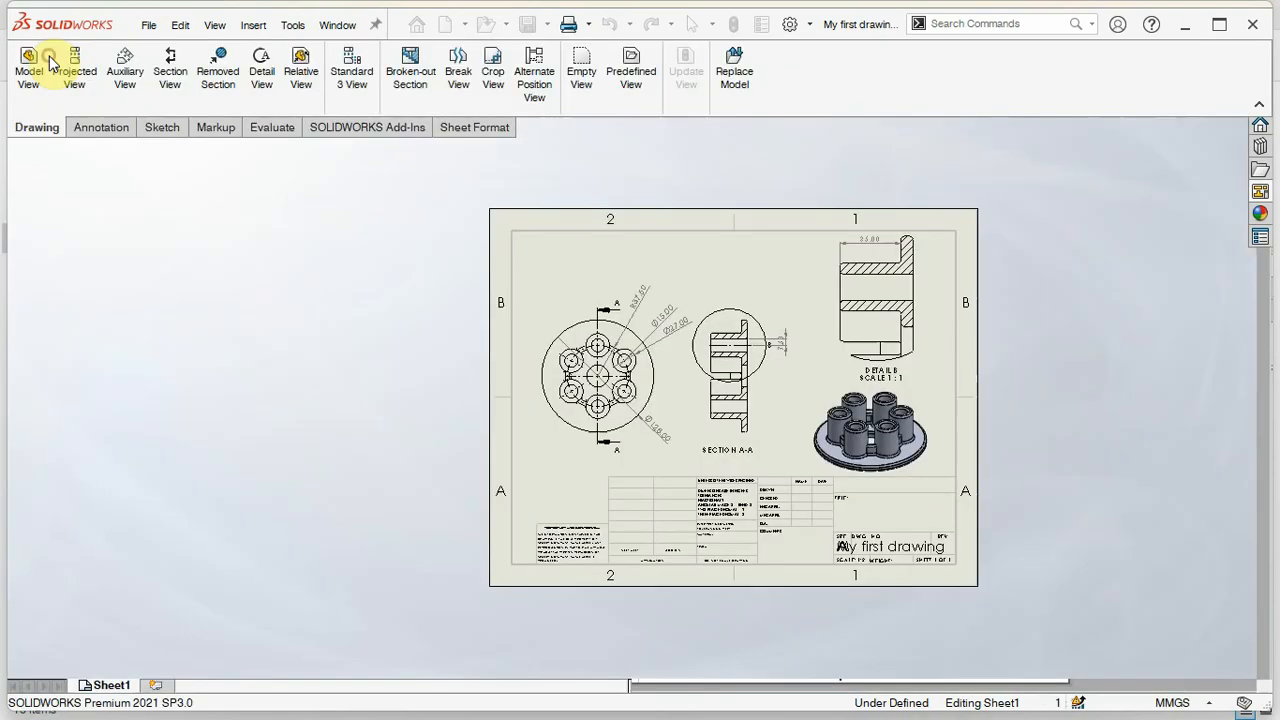
click(628, 571)
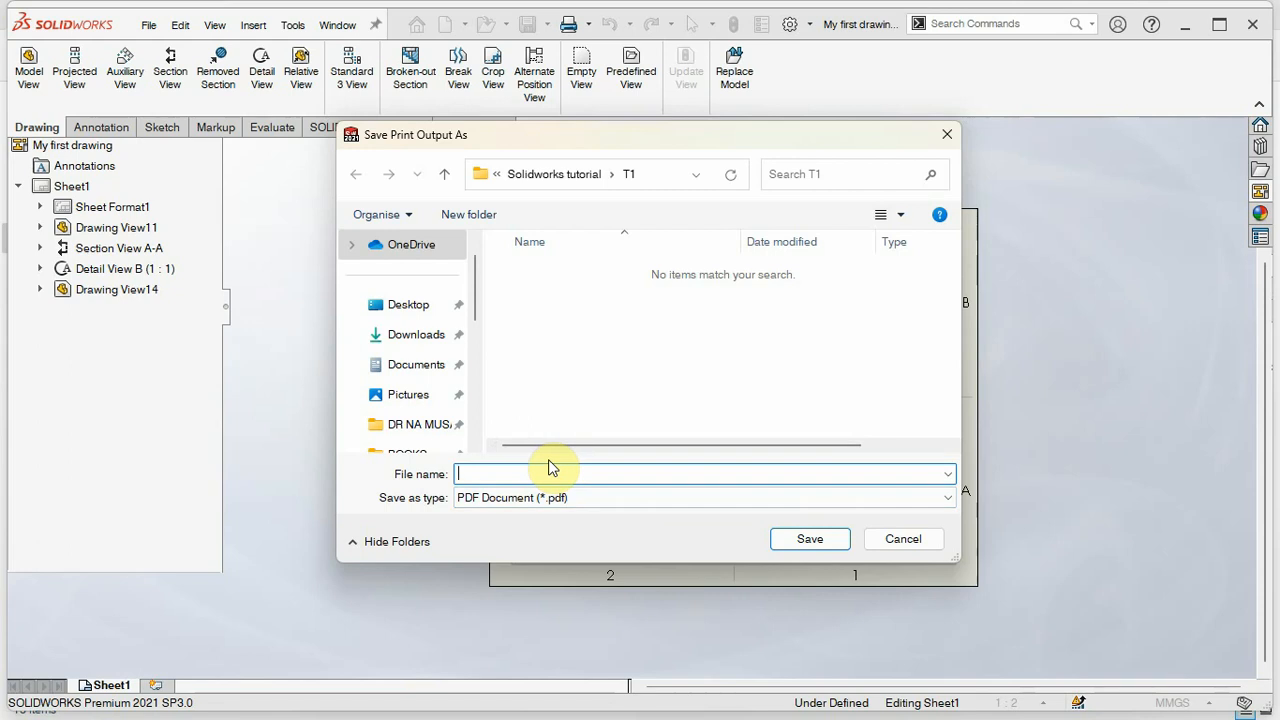
text(My fir)
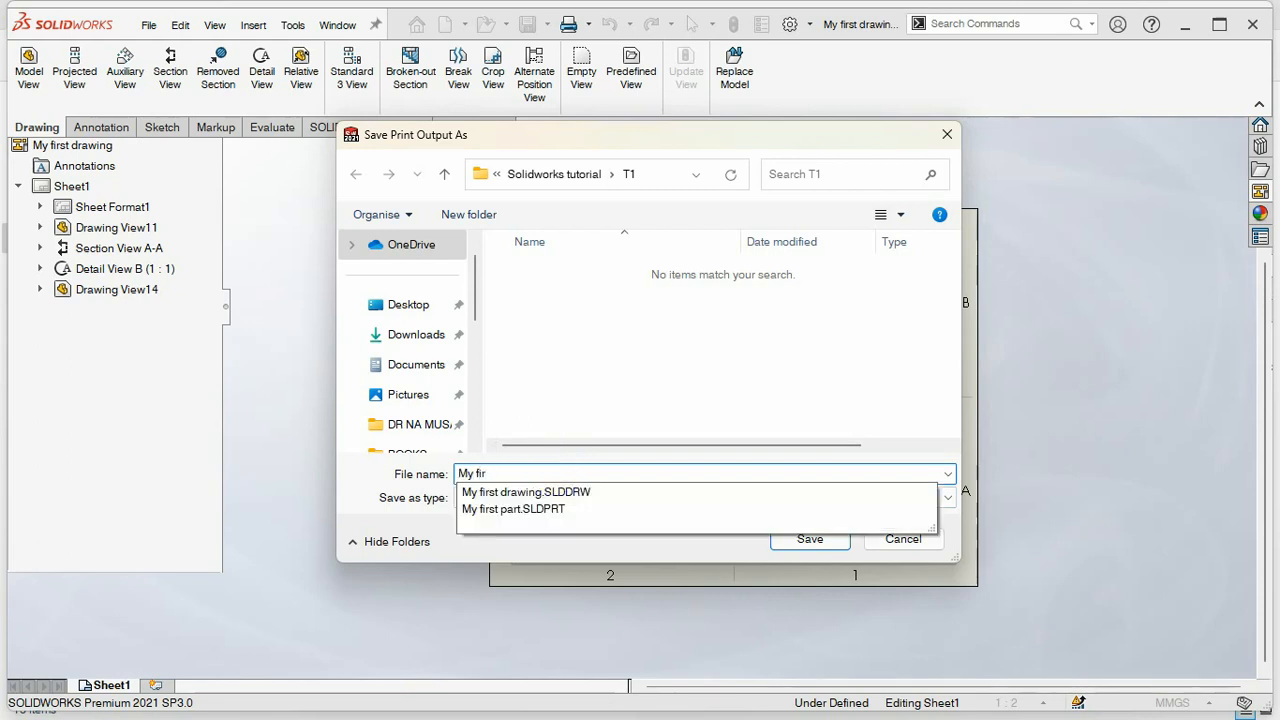
text(st print out)
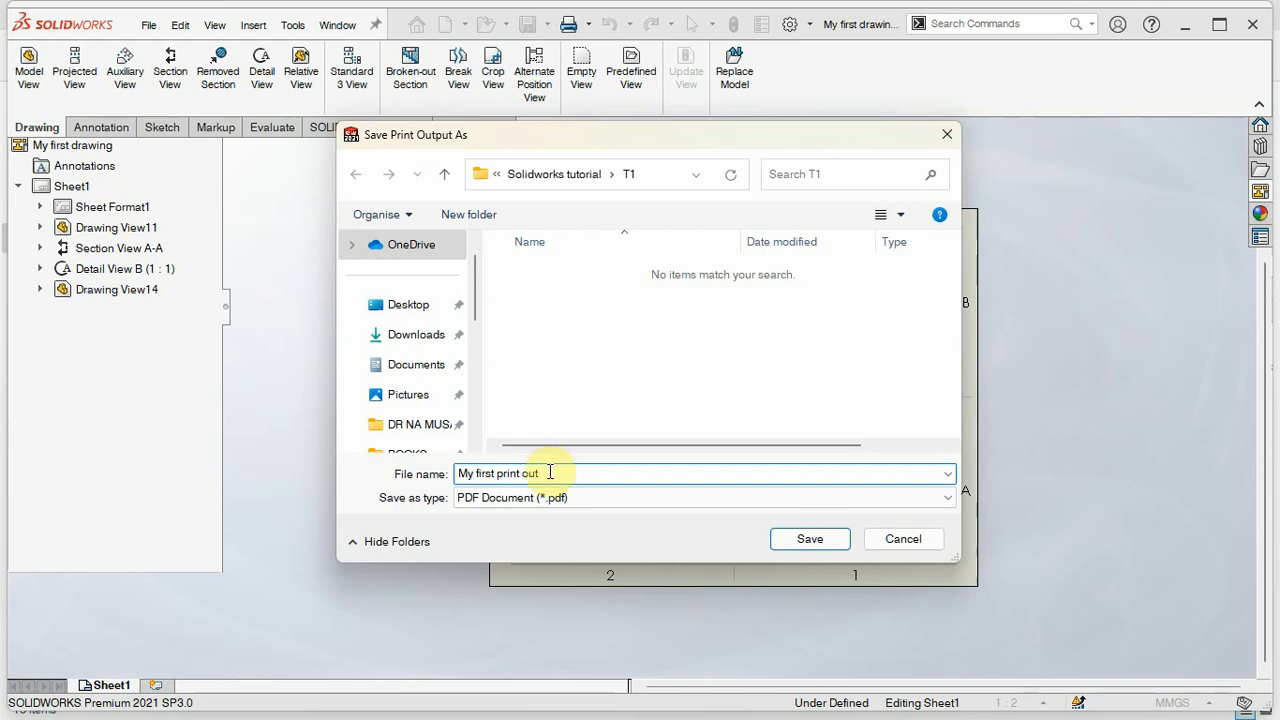
click(808, 540)
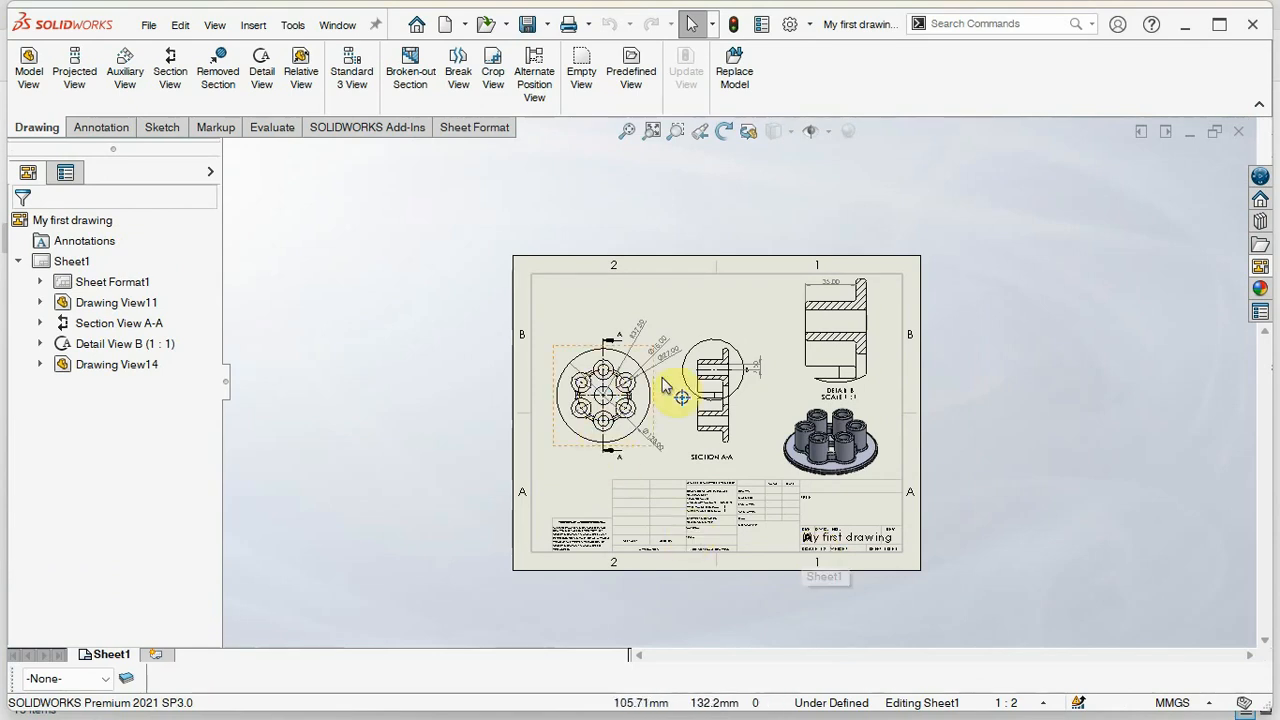
scroll(760, 440, up, 1)
scroll(760, 440, down, 1)
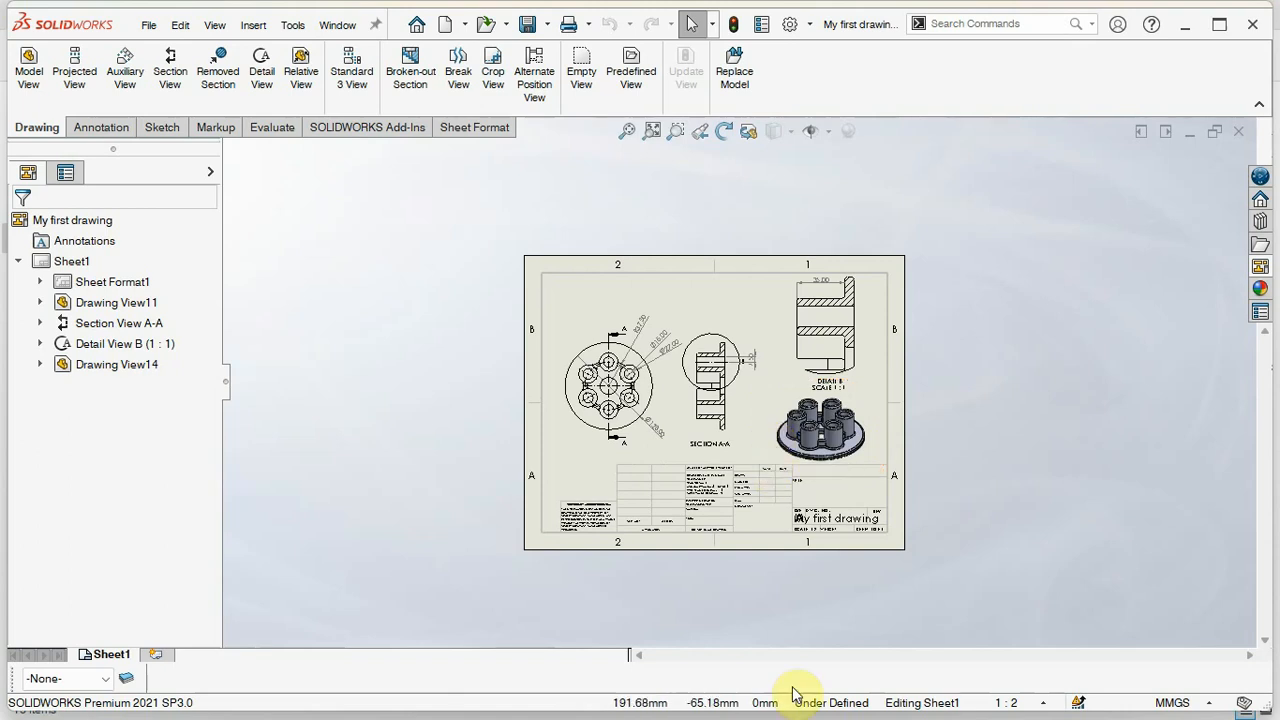
mouse_move(808, 712)
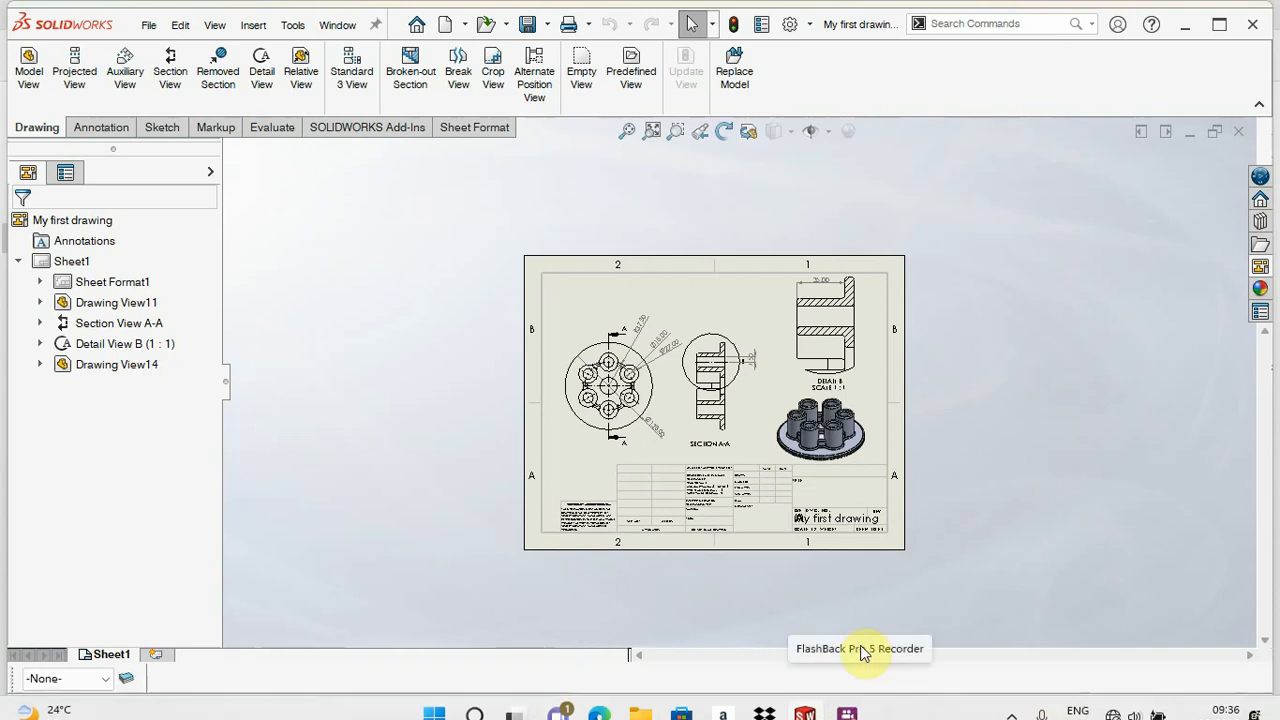
click(848, 710)
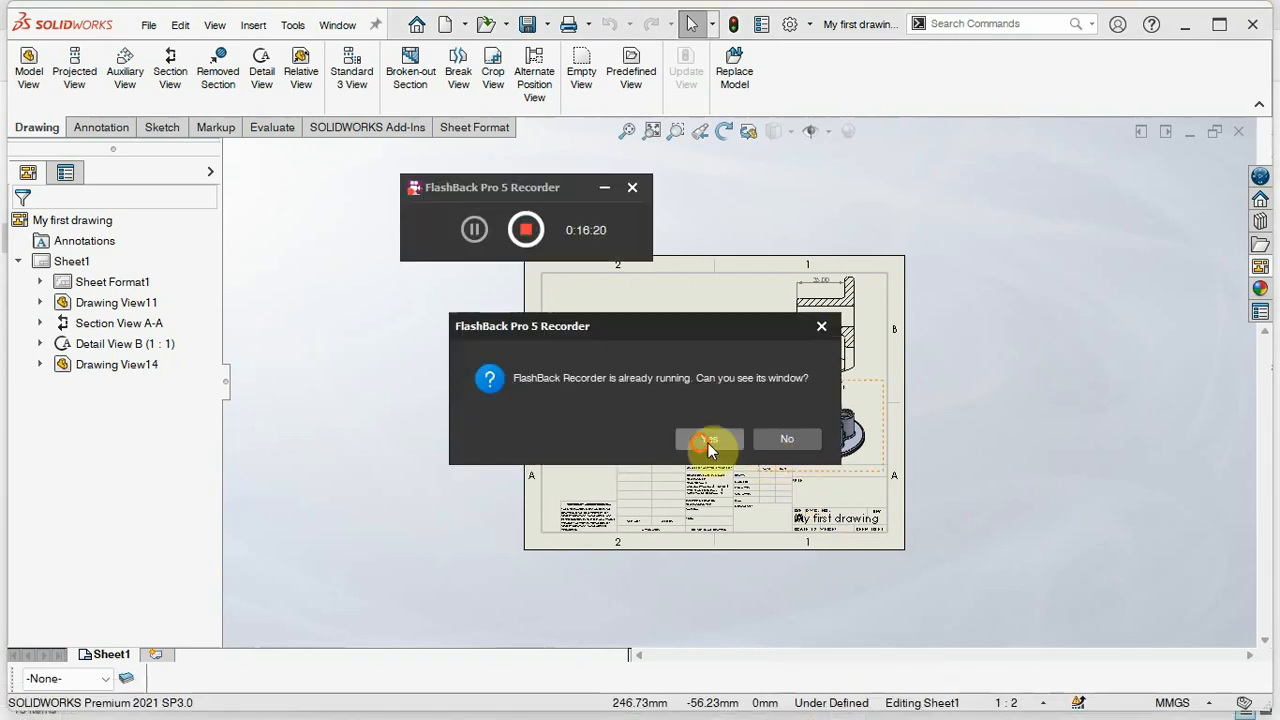